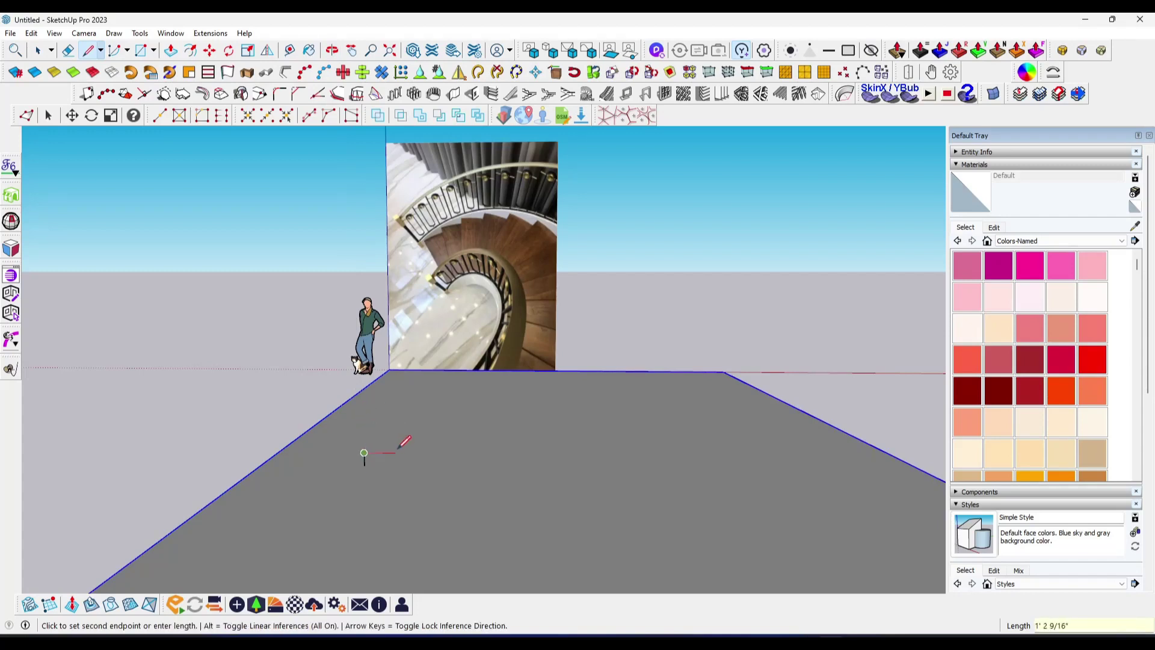
Finish the 10-inch step edge and copy the step 18 times into a zigzag profile
{"action": "key", "text": "Return"}
{"action": "key", "text": "space"}
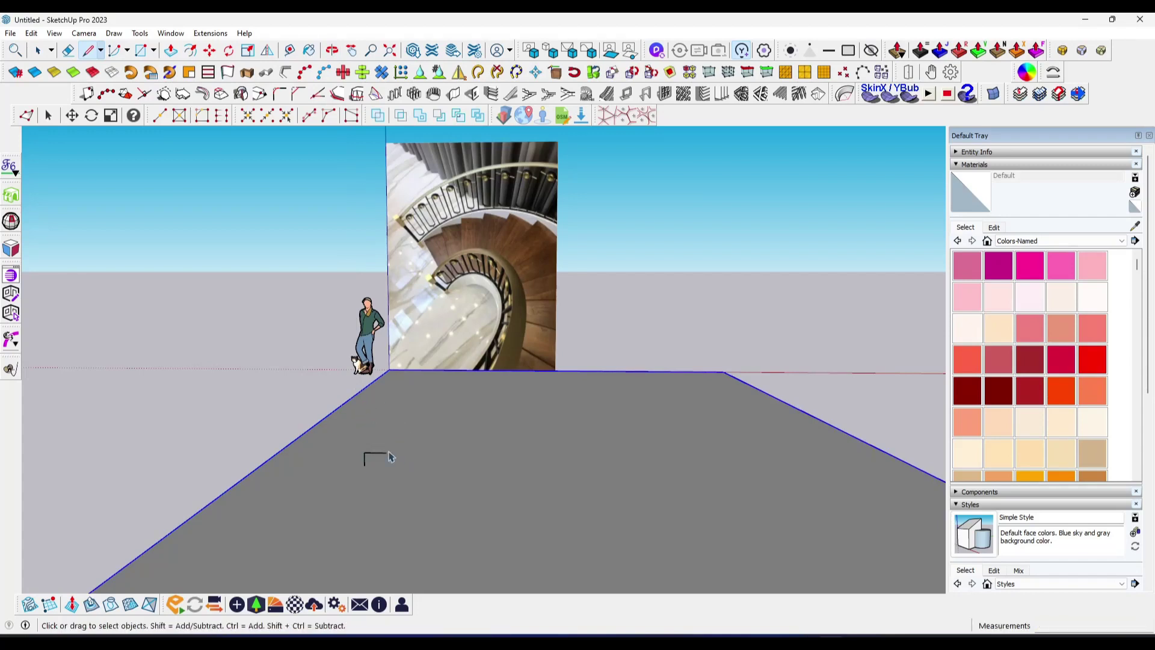
{"action": "key", "text": "m"}
{"action": "key", "text": "ctrl"}
{"action": "type", "text": "x18"}
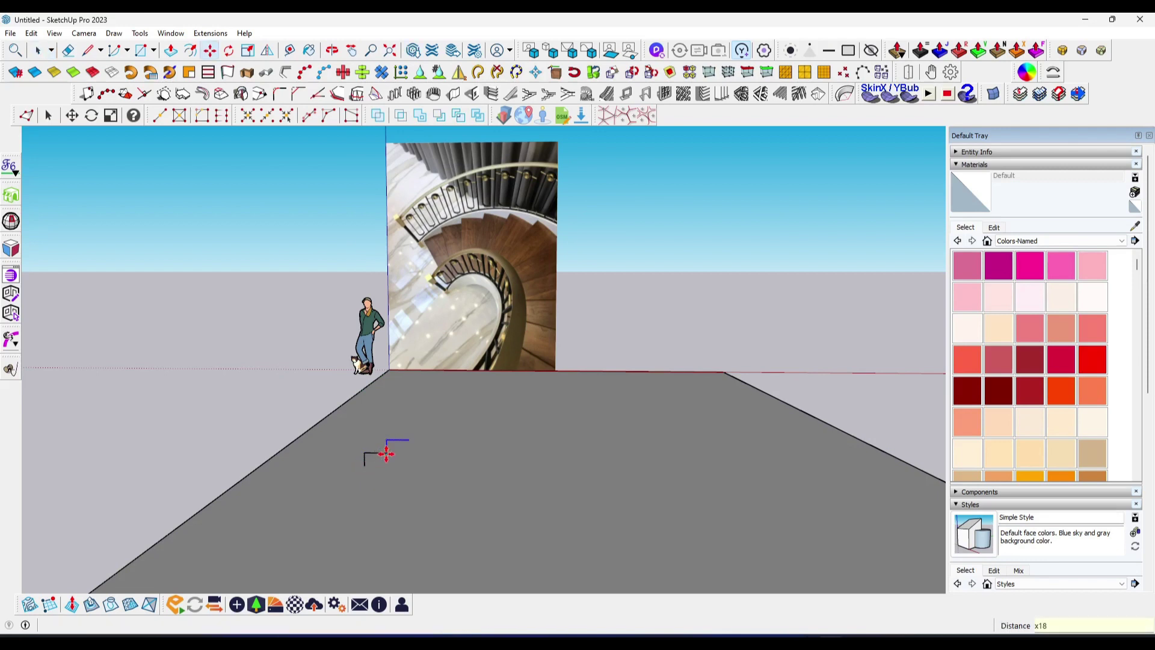
{"action": "key", "text": "space"}
{"action": "scroll", "coordinate": [385, 452], "scroll_direction": "down", "scroll_amount": 1}
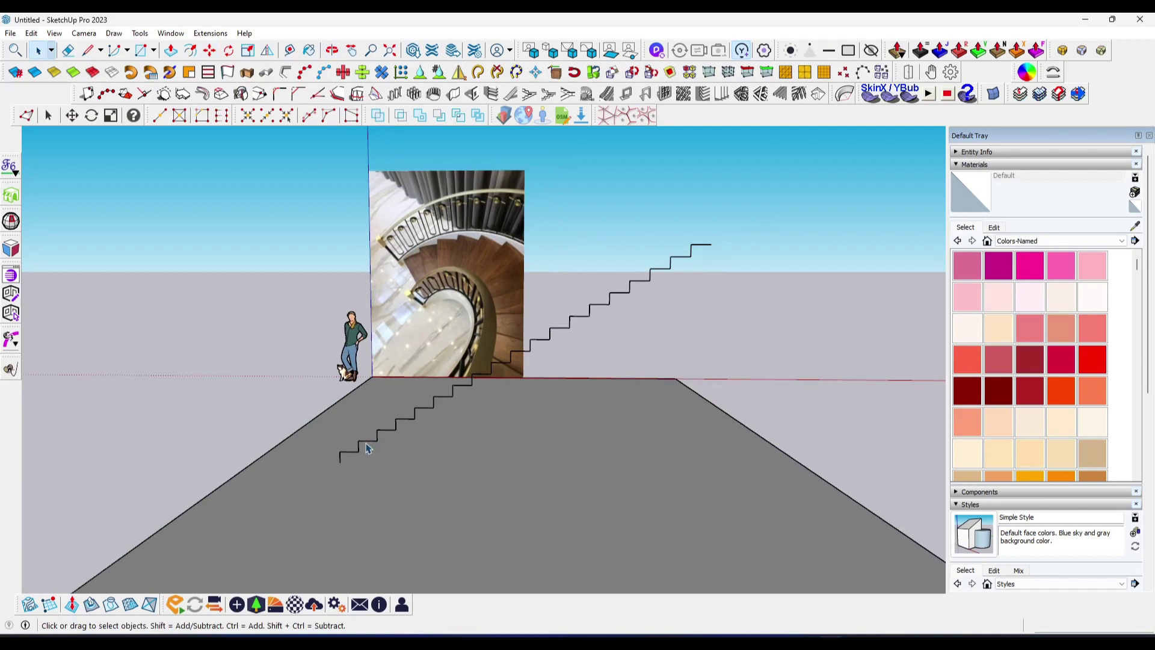
Offset the stair profile 2 inches and close its ends into a face
{"action": "left_click", "coordinate": [409, 426]}
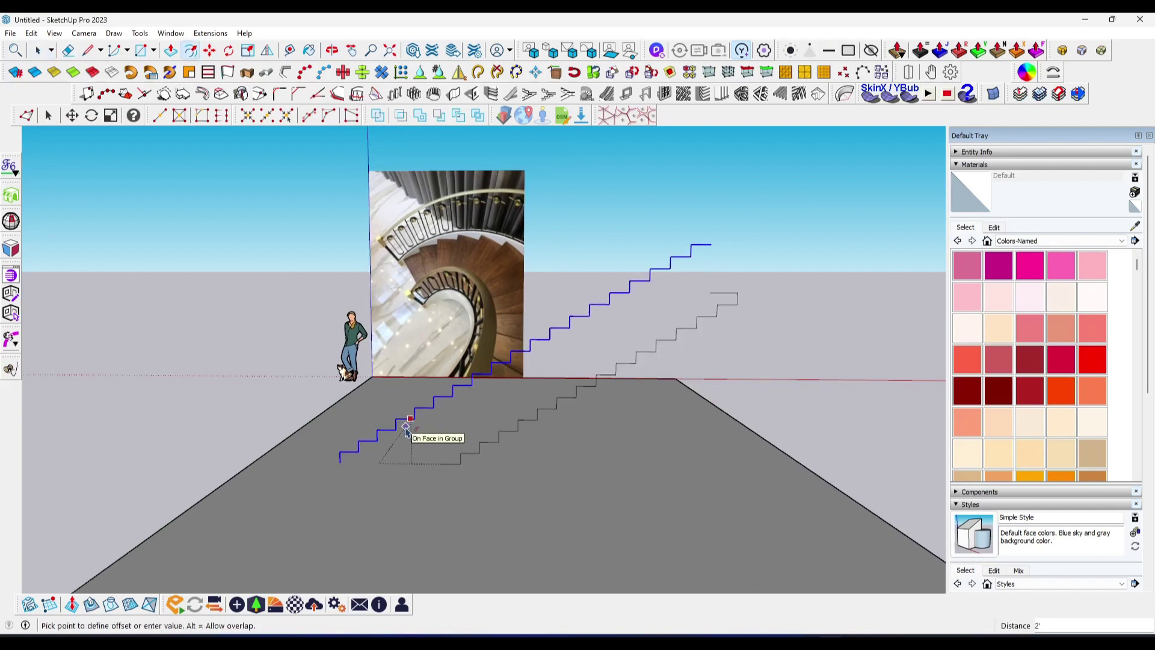
{"action": "key", "text": "Return"}
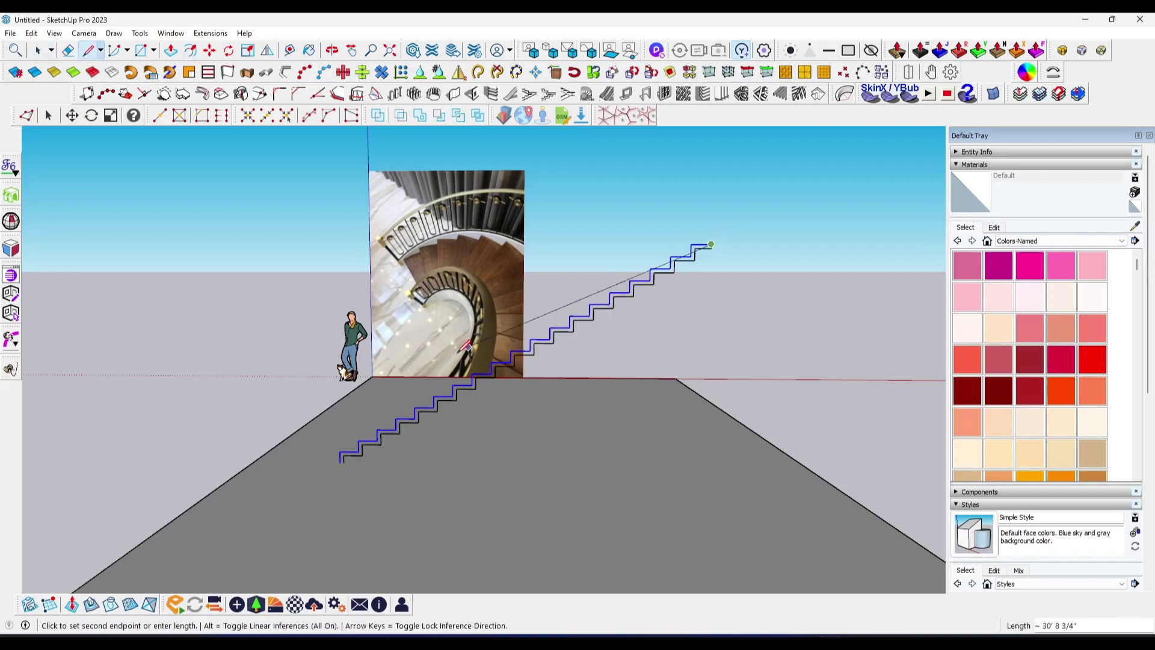
{"action": "key", "text": "Escape"}
{"action": "scroll", "coordinate": [340, 463], "scroll_direction": "up", "scroll_amount": 2}
{"action": "left_click", "coordinate": [331, 468]}
{"action": "scroll", "coordinate": [330, 469], "scroll_direction": "down", "scroll_amount": 2}
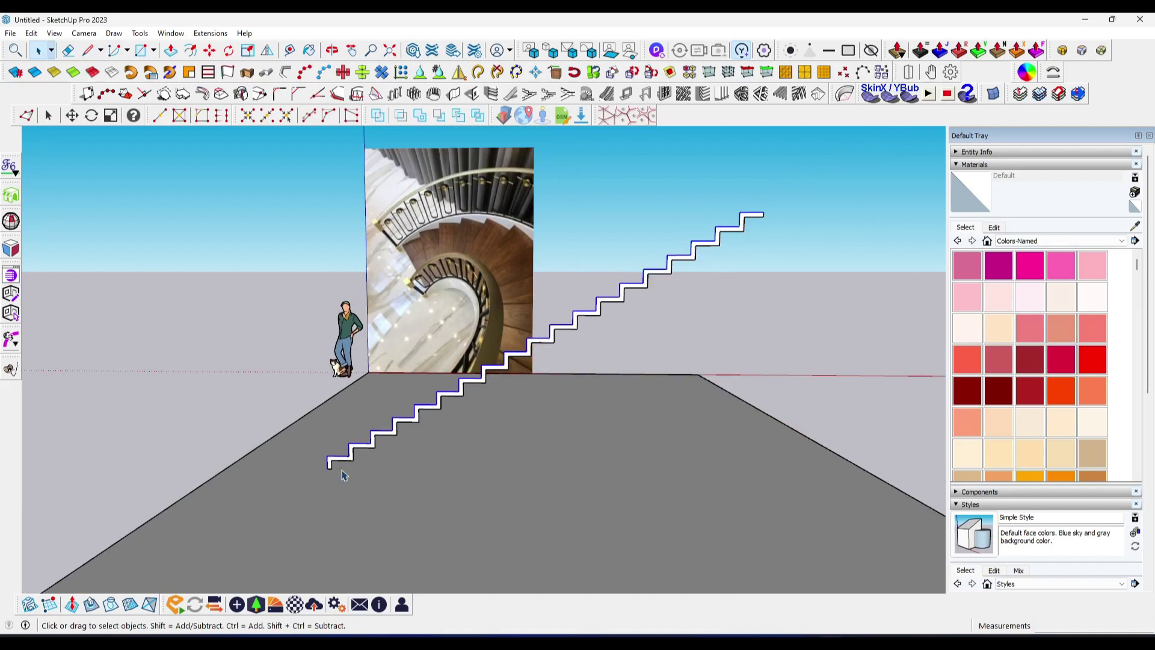
{"action": "key", "text": "p"}
{"action": "left_click", "coordinate": [343, 459]}
Push/pull the stair profile about 3' 7" wide into a solid staircase
{"action": "mouse_move", "coordinate": [366, 441]}
{"action": "middle_mouse_down"}
{"action": "mouse_move", "coordinate": [657, 426]}
{"action": "mouse_move", "coordinate": [626, 472]}
{"action": "middle_mouse_up"}
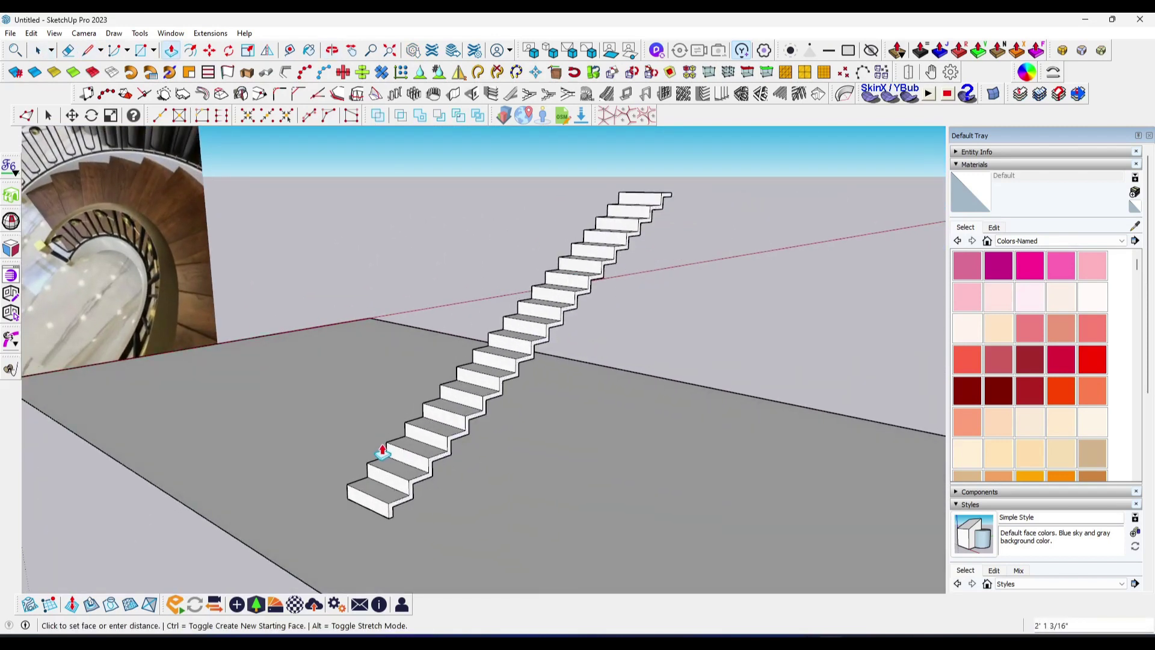
{"action": "key", "text": "Return"}
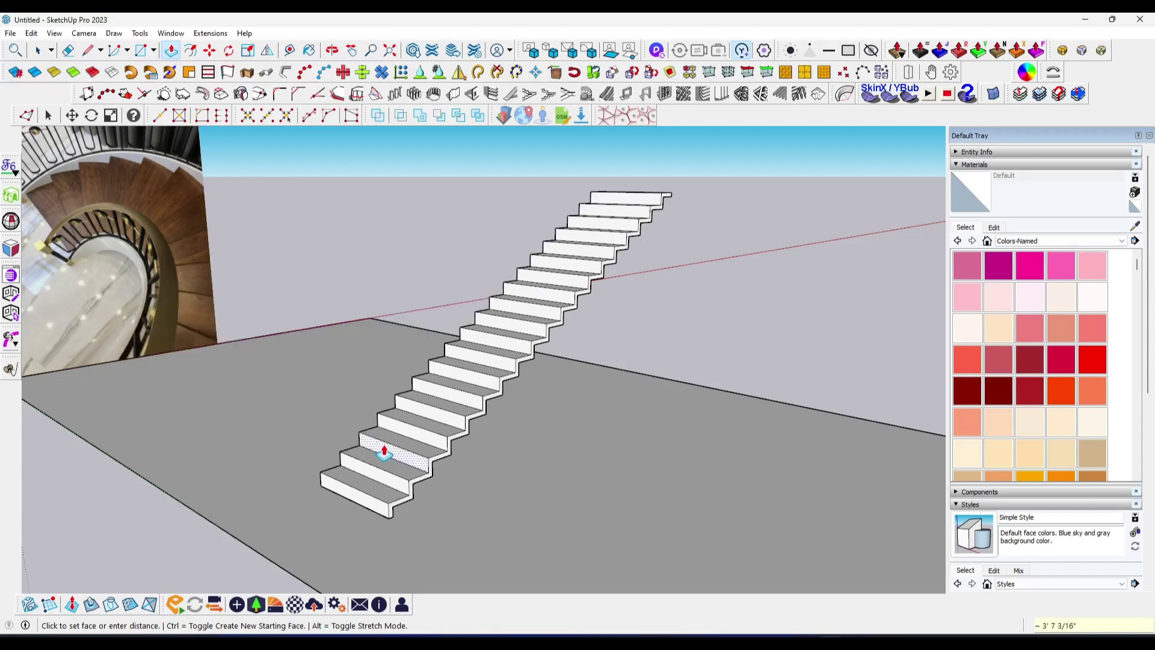
{"action": "key", "text": "space"}
Make the whole staircase one group and view it from the front-left
{"action": "triple_click", "coordinate": [385, 445]}
{"action": "right_click", "coordinate": [396, 446]}
{"action": "left_click", "coordinate": [463, 252]}
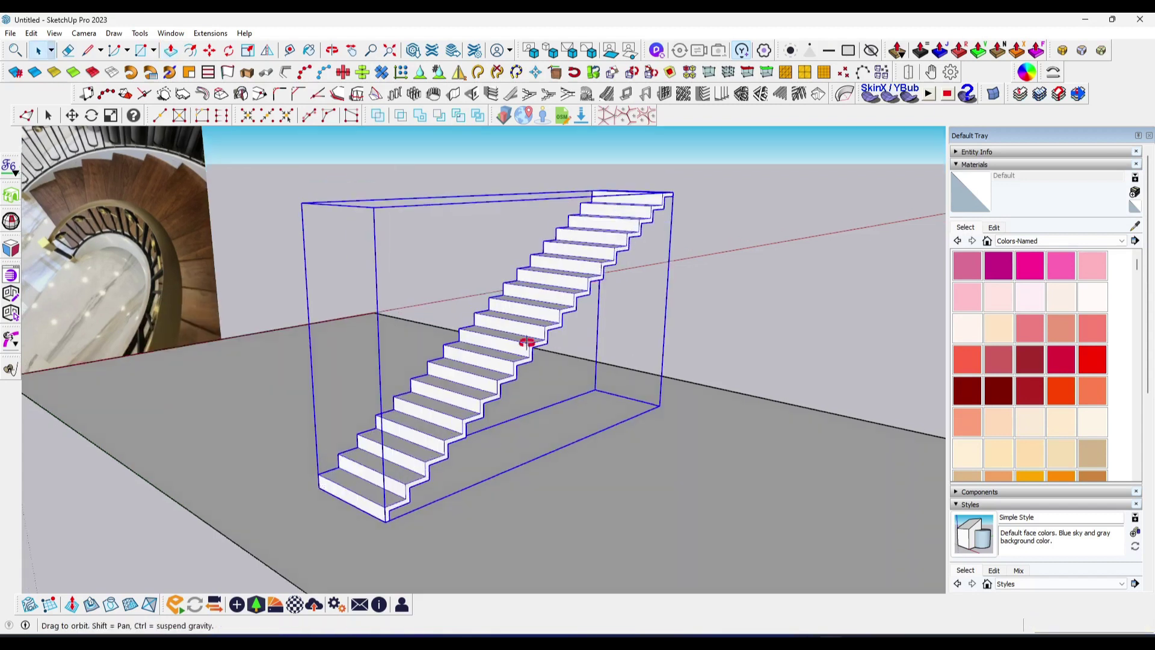
{"action": "scroll", "coordinate": [456, 377], "scroll_direction": "up", "scroll_amount": 2}
{"action": "scroll", "coordinate": [322, 506], "scroll_direction": "up", "scroll_amount": 2}
{"action": "middle_click_drag", "start_coordinate": [322, 505], "coordinate": [343, 473]}
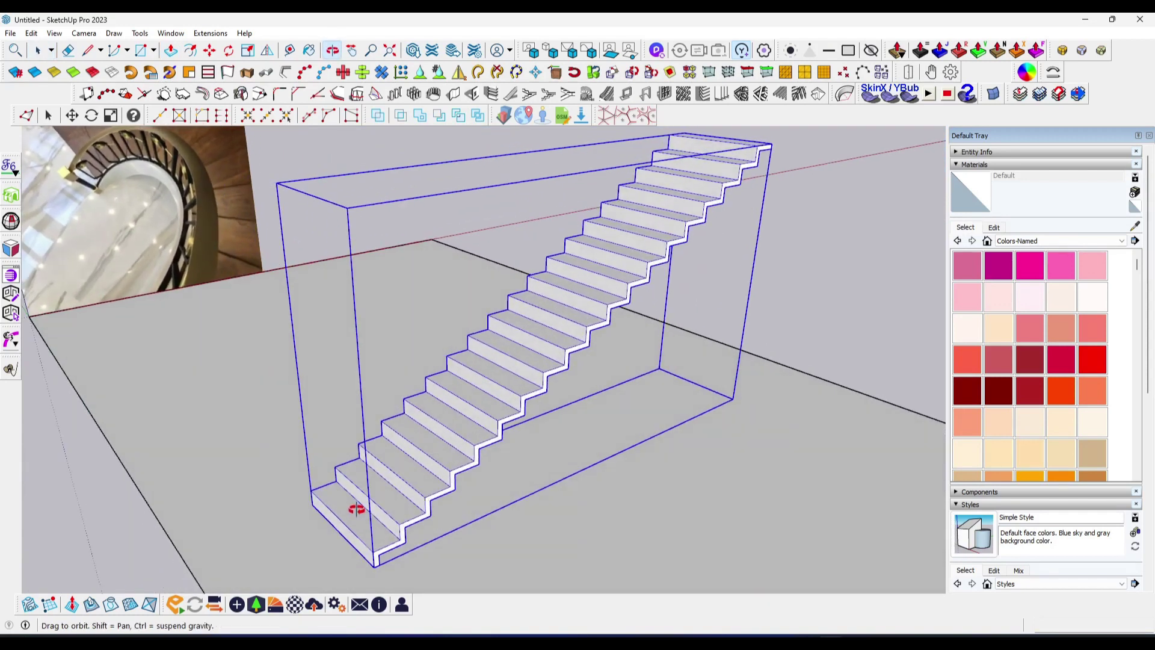
{"action": "scroll", "coordinate": [363, 481], "scroll_direction": "down", "scroll_amount": 1}
{"action": "mouse_move", "coordinate": [429, 442]}
{"action": "middle_mouse_down"}
{"action": "mouse_move", "coordinate": [420, 394]}
{"action": "mouse_move", "coordinate": [222, 505]}
{"action": "mouse_move", "coordinate": [240, 471]}
{"action": "mouse_move", "coordinate": [227, 433]}
{"action": "mouse_move", "coordinate": [258, 485]}
{"action": "mouse_move", "coordinate": [270, 484]}
{"action": "mouse_move", "coordinate": [266, 464]}
{"action": "mouse_move", "coordinate": [288, 497]}
{"action": "middle_mouse_up"}
Draw a square rectangle at the stair's bottom corner
{"action": "key", "text": "r"}
{"action": "scroll", "coordinate": [278, 529], "scroll_direction": "up", "scroll_amount": 3}
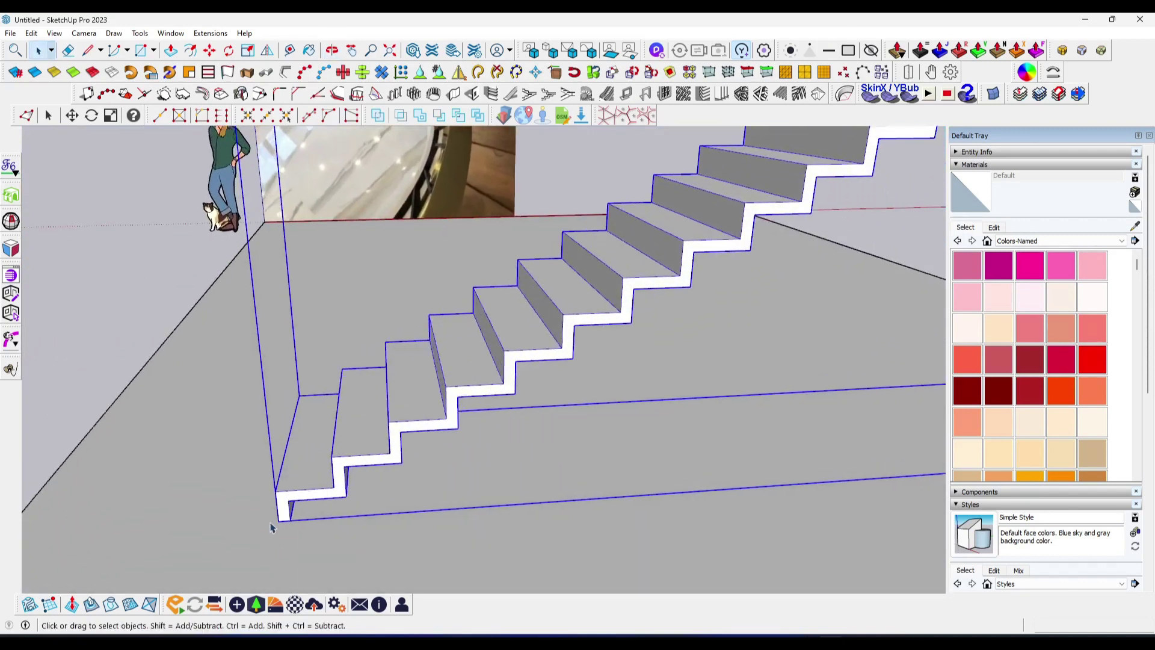
{"action": "scroll", "coordinate": [277, 508], "scroll_direction": "up", "scroll_amount": 3}
{"action": "left_click", "coordinate": [280, 486]}
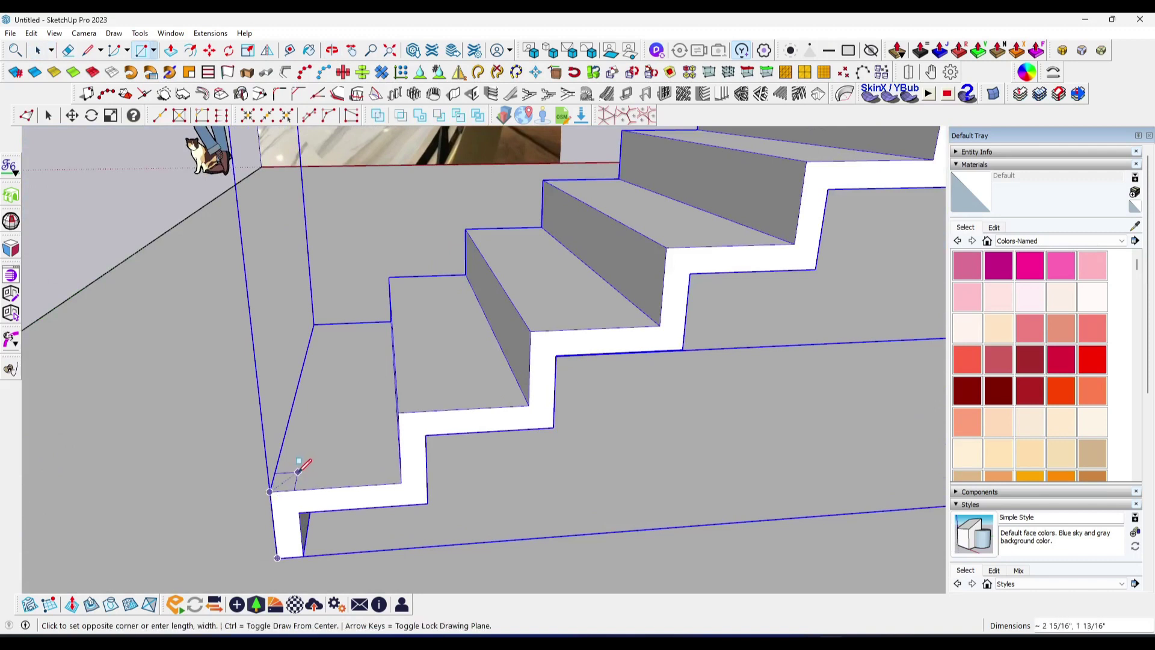
{"action": "scroll", "coordinate": [301, 469], "scroll_direction": "down", "scroll_amount": 3}
{"action": "scroll", "coordinate": [298, 475], "scroll_direction": "down", "scroll_amount": 2}
{"action": "scroll", "coordinate": [298, 475], "scroll_direction": "up", "scroll_amount": 3}
{"action": "scroll", "coordinate": [298, 475], "scroll_direction": "up", "scroll_amount": 2}
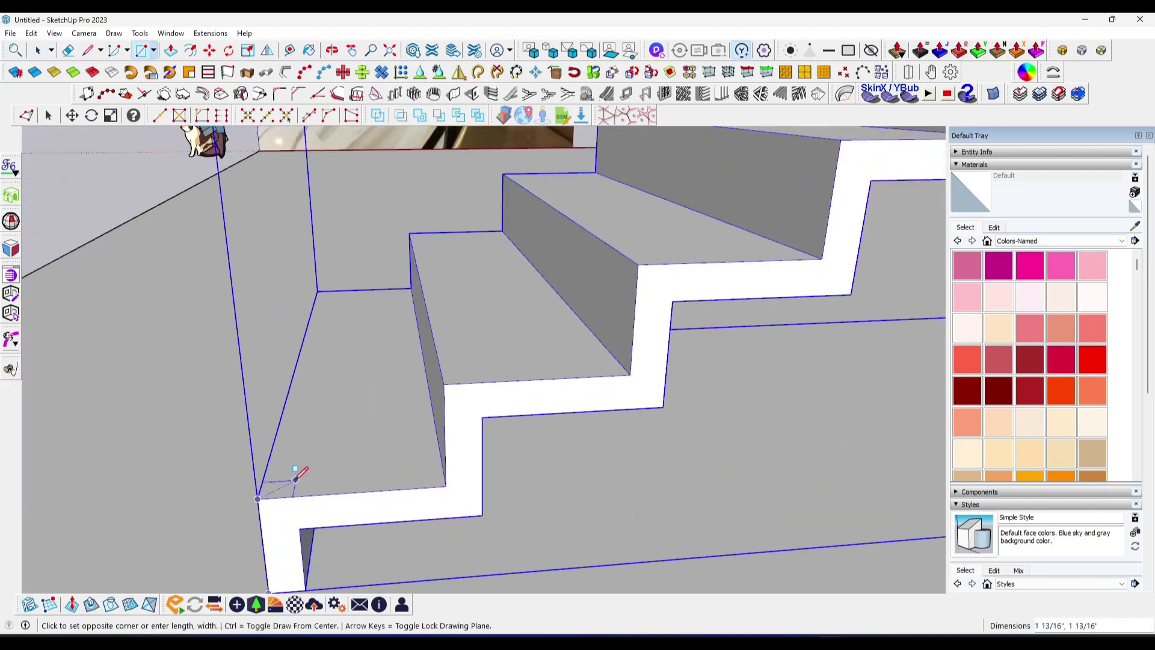
{"action": "scroll", "coordinate": [283, 491], "scroll_direction": "down", "scroll_amount": 2}
{"action": "scroll", "coordinate": [300, 385], "scroll_direction": "down", "scroll_amount": 4}
{"action": "mouse_move", "coordinate": [310, 328]}
{"action": "middle_mouse_down"}
{"action": "mouse_move", "coordinate": [349, 330]}
{"action": "mouse_move", "coordinate": [345, 301]}
{"action": "middle_mouse_up"}
Extrude the square up into a tall post and apply a context-menu command to it
{"action": "key", "text": "p"}
{"action": "left_click", "coordinate": [325, 476]}
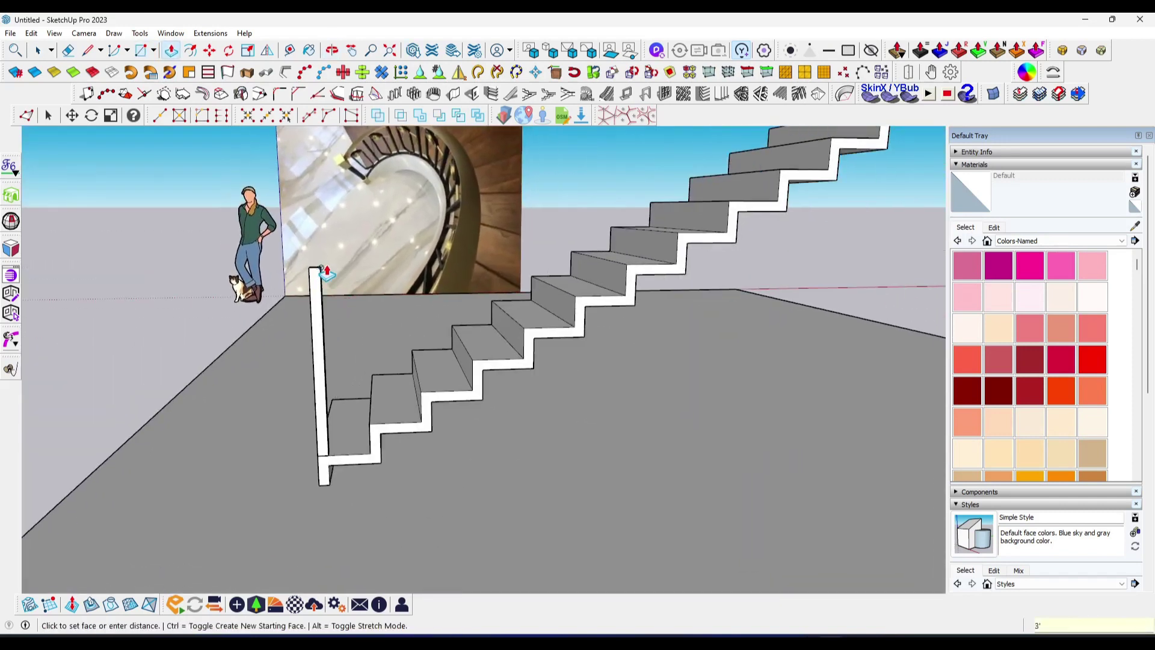
{"action": "left_click", "coordinate": [325, 272]}
{"action": "key", "text": "space"}
{"action": "scroll", "coordinate": [361, 289], "scroll_direction": "up", "scroll_amount": 3}
{"action": "scroll", "coordinate": [378, 292], "scroll_direction": "up", "scroll_amount": 3}
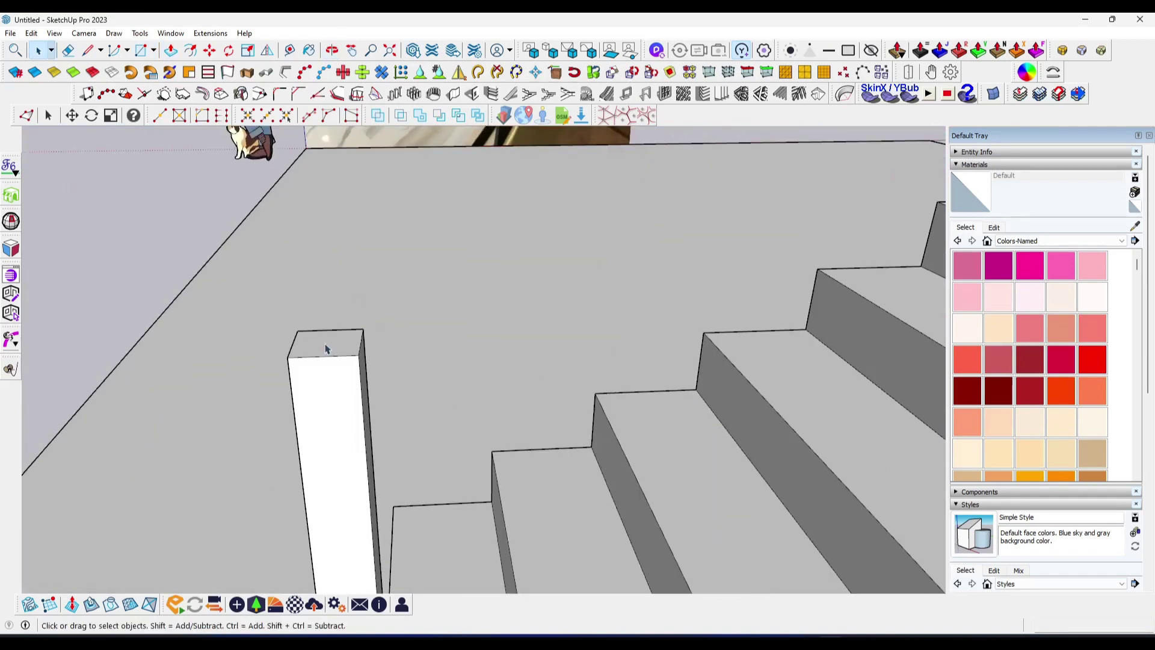
{"action": "triple_click", "coordinate": [326, 379]}
{"action": "right_click", "coordinate": [323, 384]}
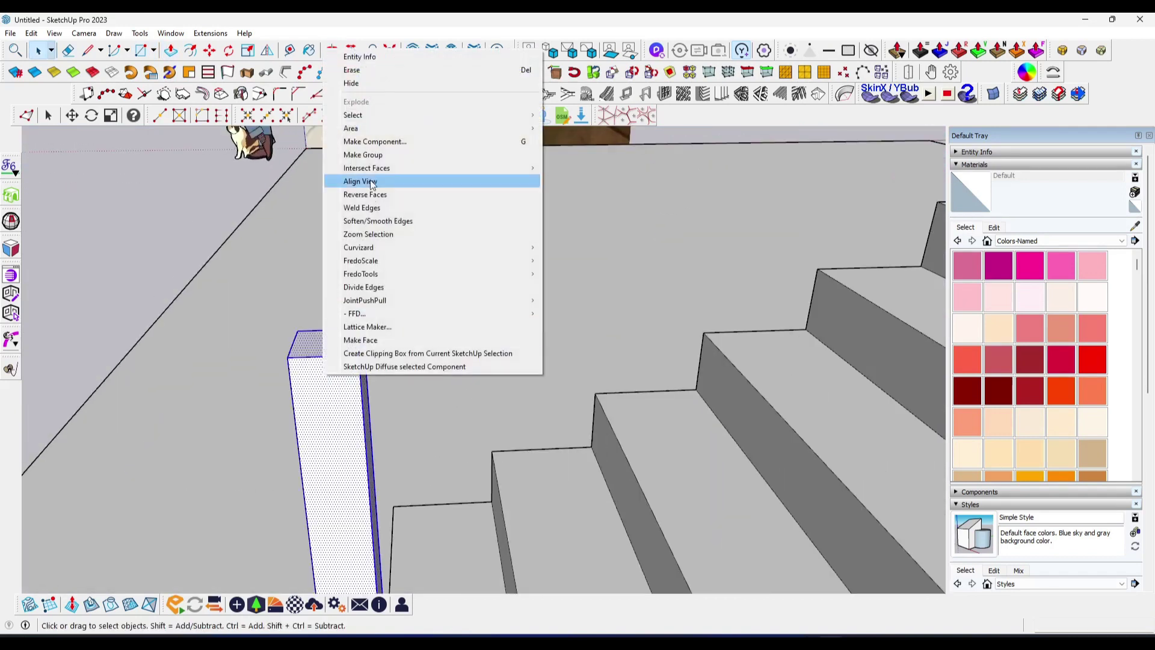
{"action": "left_click", "coordinate": [361, 160]}
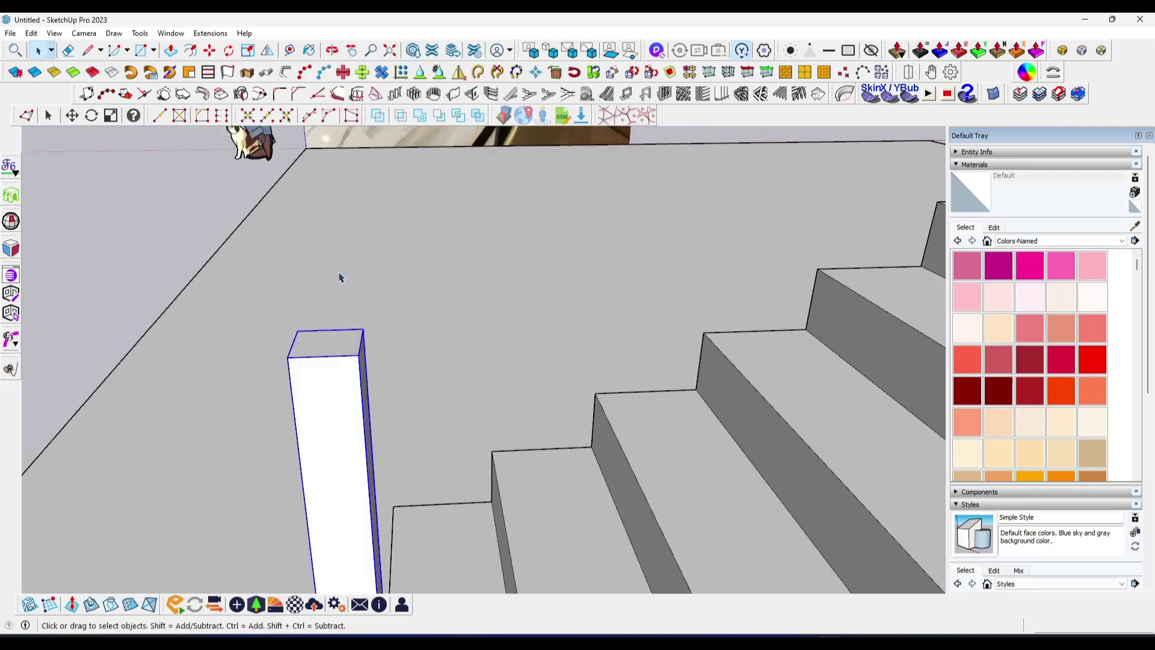
Offset the post's top outward and raise the ring 6 inches into a cap
{"action": "key", "text": "f"}
{"action": "left_click", "coordinate": [302, 355]}
{"action": "scroll", "coordinate": [313, 361], "scroll_direction": "up", "scroll_amount": 3}
{"action": "left_click", "coordinate": [415, 407]}
{"action": "scroll", "coordinate": [447, 420], "scroll_direction": "down", "scroll_amount": 2}
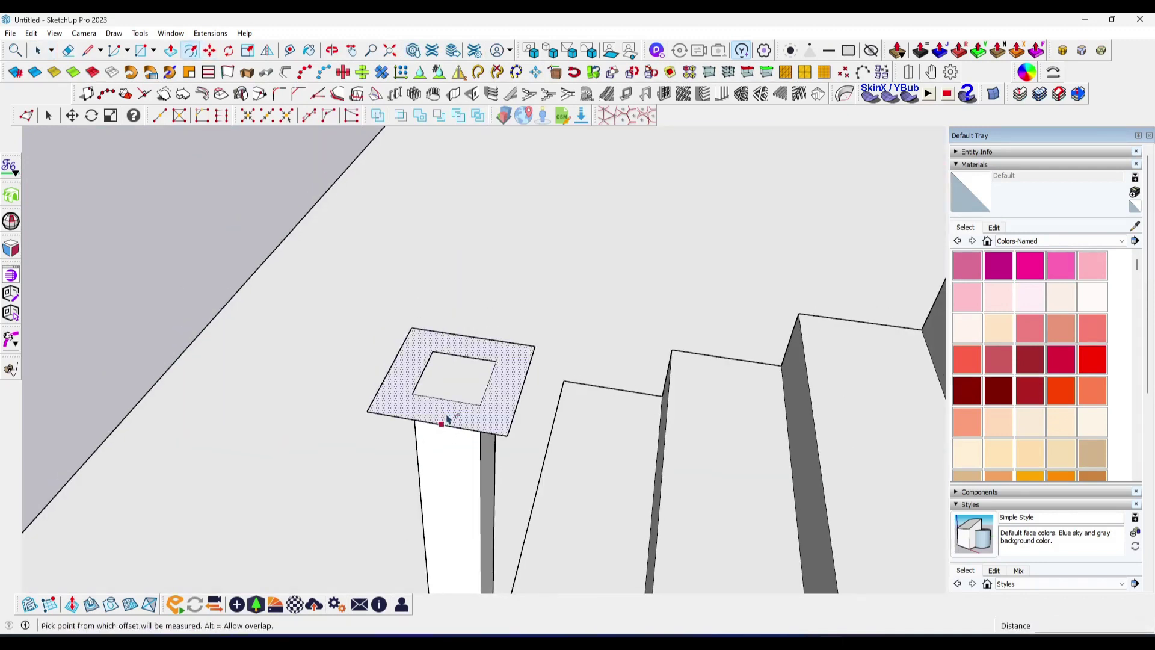
{"action": "key", "text": "p"}
{"action": "left_click", "coordinate": [439, 405]}
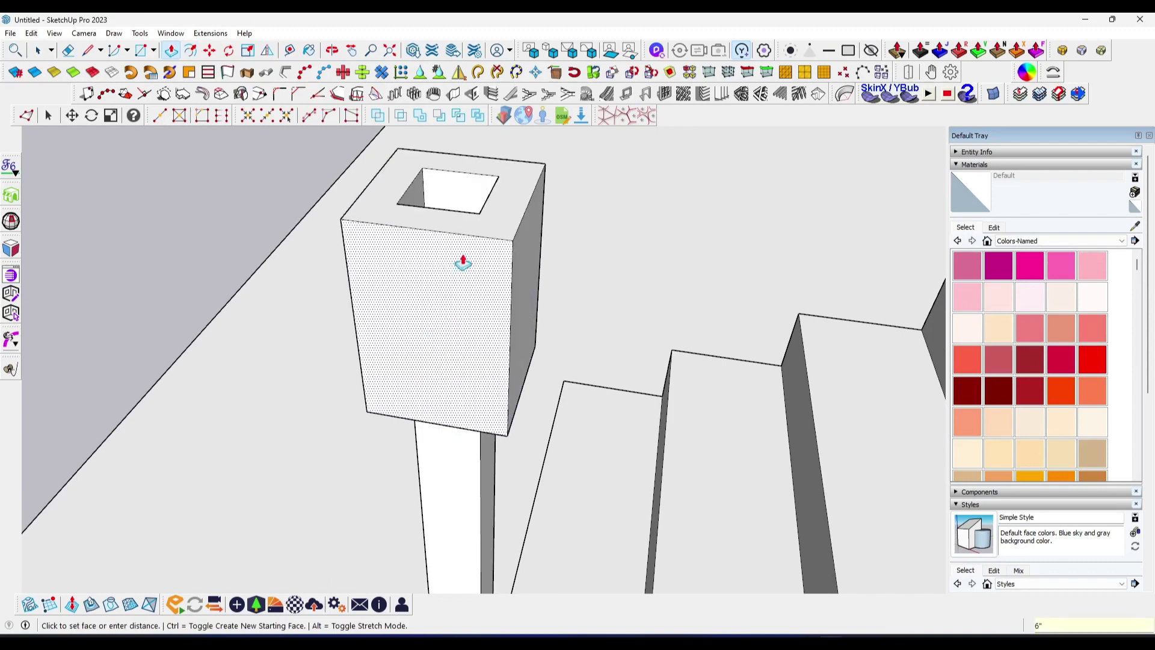
{"action": "type", "text": "6"}
{"action": "key", "text": "Return"}
{"action": "scroll", "coordinate": [446, 335], "scroll_direction": "up", "scroll_amount": 2}
{"action": "key", "text": "space"}
{"action": "scroll", "coordinate": [446, 335], "scroll_direction": "down", "scroll_amount": 2}
{"action": "scroll", "coordinate": [439, 337], "scroll_direction": "down", "scroll_amount": 3}
Orbit and zoom in close to the base of the newel post
{"action": "scroll", "coordinate": [430, 340], "scroll_direction": "down", "scroll_amount": 2}
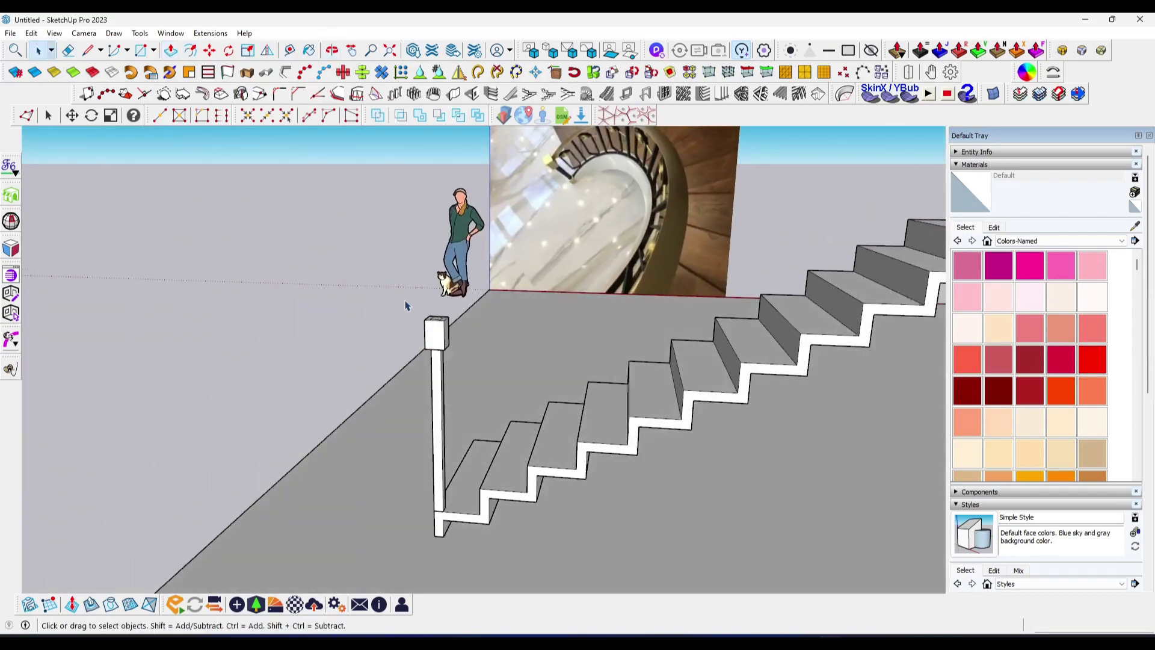
{"action": "right_click", "coordinate": [429, 340]}
{"action": "middle_click_drag", "start_coordinate": [451, 425], "coordinate": [479, 349]}
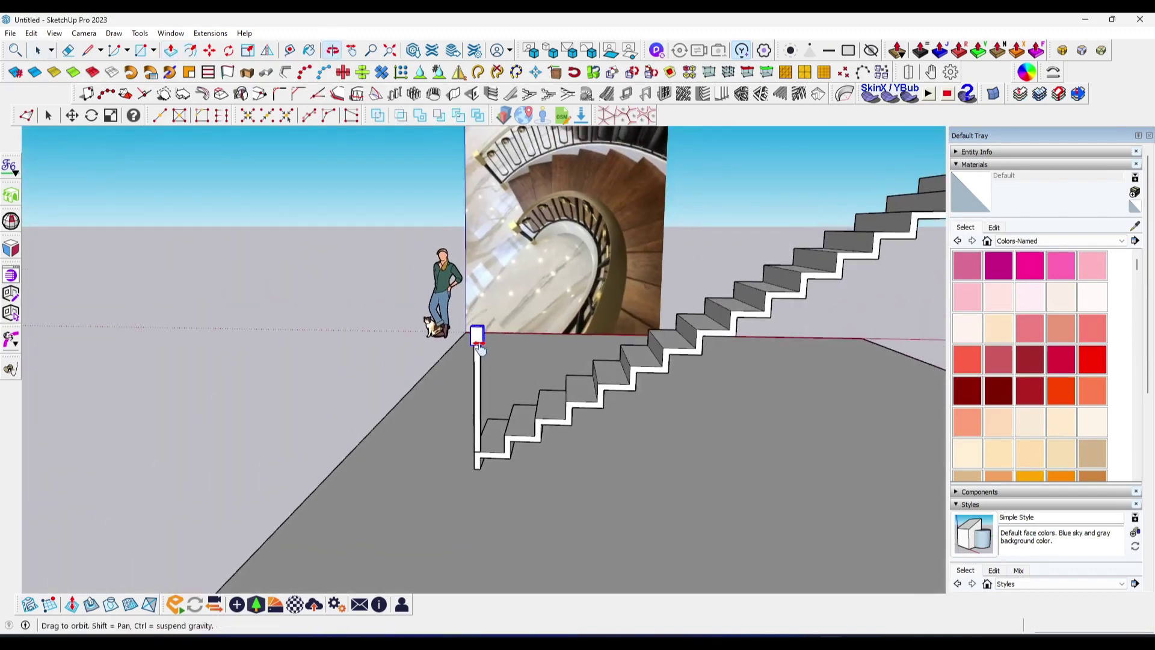
{"action": "scroll", "coordinate": [477, 469], "scroll_direction": "up", "scroll_amount": 2}
{"action": "middle_click_drag", "start_coordinate": [483, 444], "coordinate": [482, 405]}
{"action": "scroll", "coordinate": [480, 459], "scroll_direction": "up", "scroll_amount": 2}
{"action": "mouse_move", "coordinate": [480, 459]}
{"action": "middle_mouse_down"}
{"action": "mouse_move", "coordinate": [495, 490]}
{"action": "mouse_move", "coordinate": [517, 492]}
{"action": "mouse_move", "coordinate": [477, 485]}
{"action": "mouse_move", "coordinate": [521, 435]}
{"action": "middle_mouse_up"}
{"action": "scroll", "coordinate": [508, 480], "scroll_direction": "up", "scroll_amount": 2}
{"action": "scroll", "coordinate": [527, 446], "scroll_direction": "down", "scroll_amount": 2}
{"action": "middle_click_drag", "start_coordinate": [524, 526], "coordinate": [534, 350]}
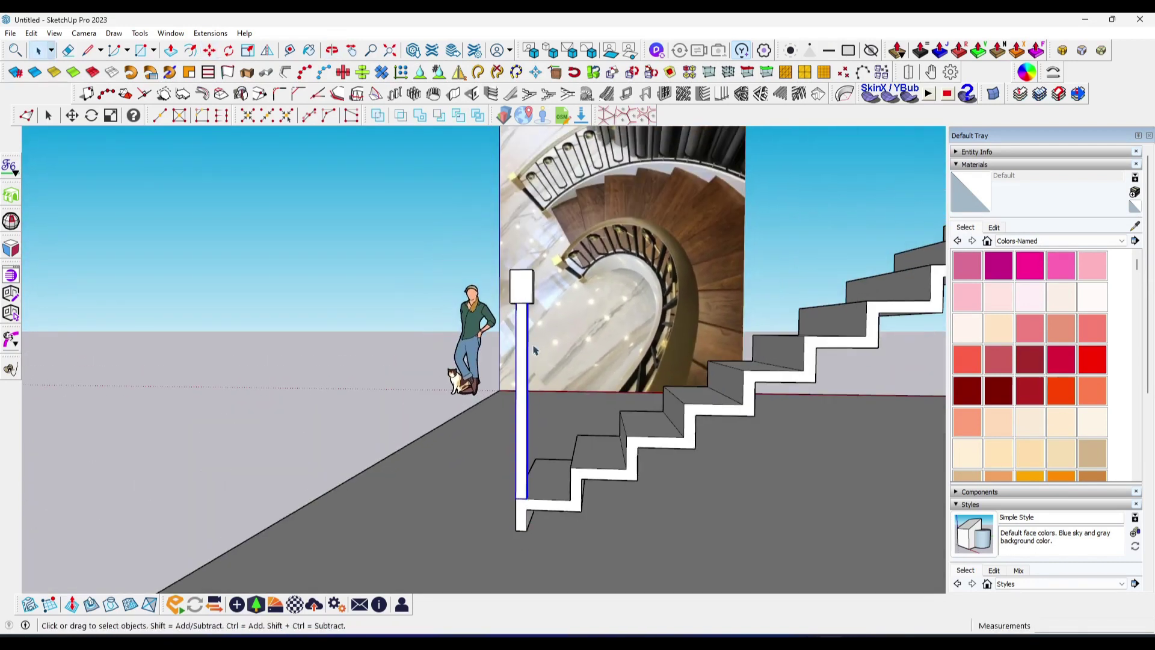
{"action": "scroll", "coordinate": [524, 494], "scroll_direction": "up", "scroll_amount": 3}
{"action": "left_click_drag", "start_coordinate": [516, 434], "coordinate": [505, 438]}
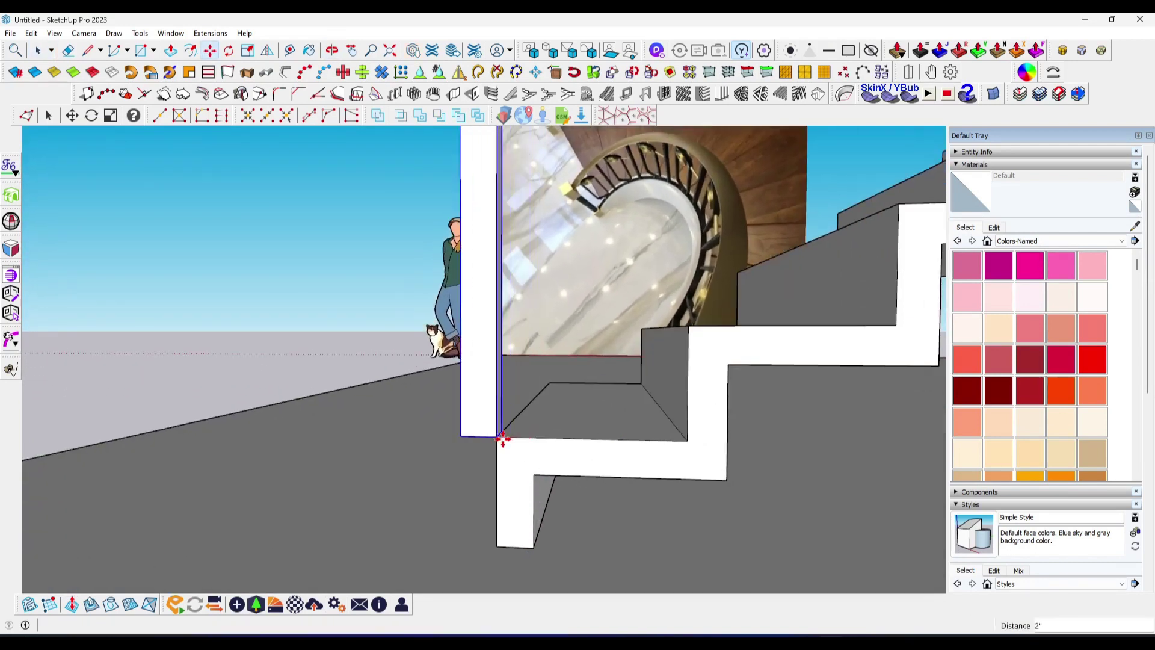
{"action": "right_click", "coordinate": [480, 402]}
{"action": "mouse_move", "coordinate": [521, 482]}
{"action": "middle_mouse_down"}
{"action": "mouse_move", "coordinate": [508, 489]}
{"action": "mouse_move", "coordinate": [459, 438]}
{"action": "mouse_move", "coordinate": [485, 423]}
{"action": "mouse_move", "coordinate": [481, 490]}
{"action": "middle_mouse_up"}
{"action": "scroll", "coordinate": [492, 426], "scroll_direction": "up", "scroll_amount": 2}
{"action": "scroll", "coordinate": [492, 426], "scroll_direction": "down", "scroll_amount": 3}
{"action": "scroll", "coordinate": [476, 409], "scroll_direction": "up", "scroll_amount": 3}
Draw a rectangle at the post's base corner
{"action": "key", "text": "r"}
{"action": "left_click", "coordinate": [553, 396]}
{"action": "middle_click_drag", "start_coordinate": [553, 395], "coordinate": [391, 367]}
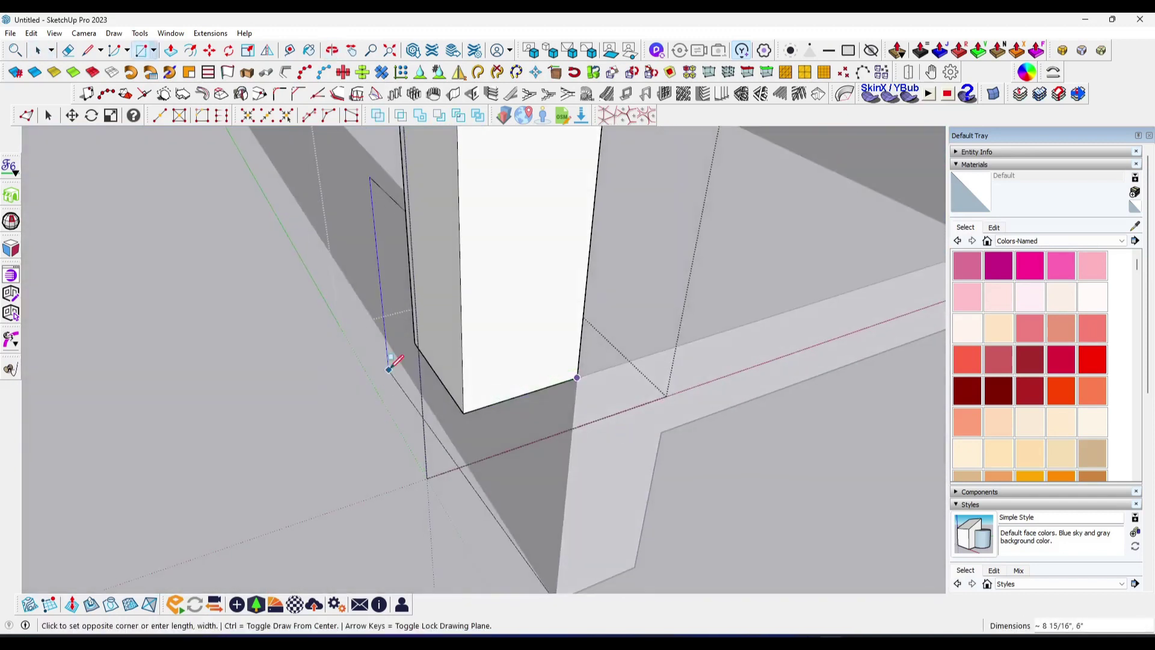
{"action": "left_click", "coordinate": [415, 343]}
{"action": "key", "text": "space"}
{"action": "key", "text": "space"}
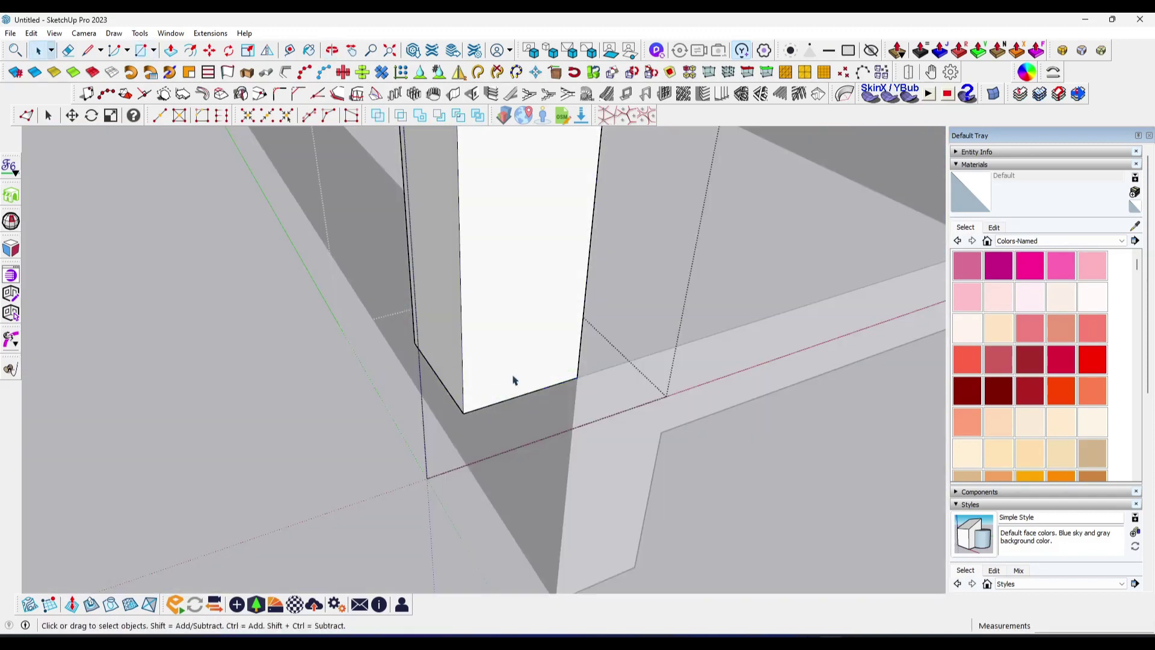
{"action": "key", "text": "r"}
{"action": "left_click", "coordinate": [576, 378]}
Offset the post base outline 5 inches outward
{"action": "key", "text": "f"}
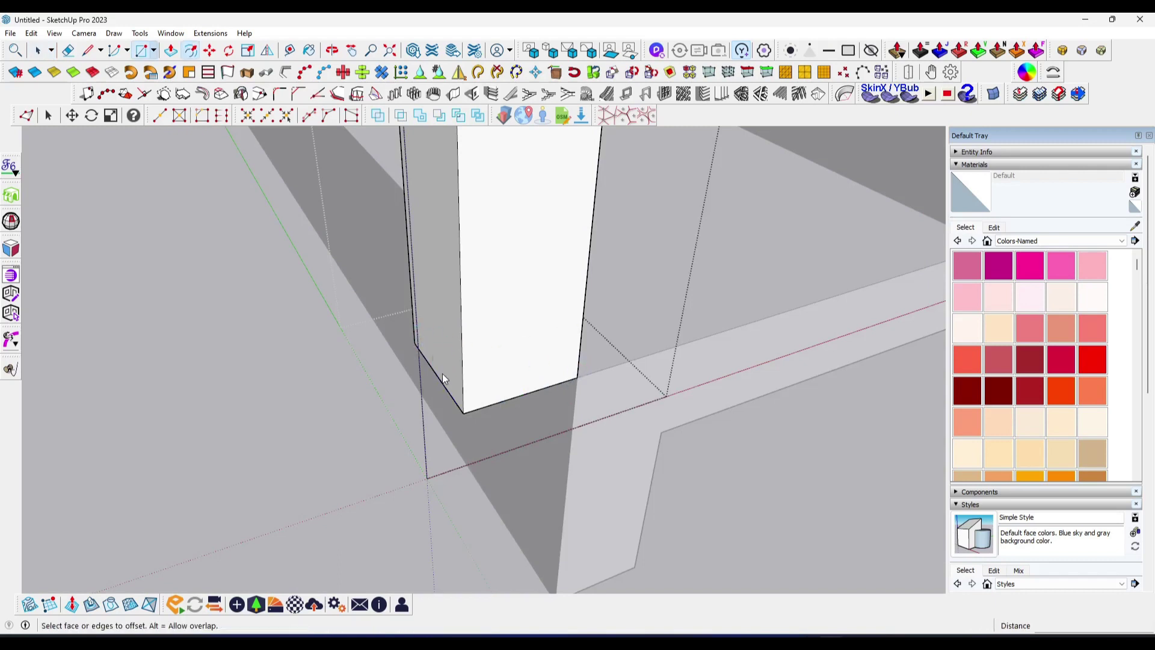
{"action": "mouse_move", "coordinate": [443, 397]}
{"action": "middle_mouse_down"}
{"action": "mouse_move", "coordinate": [432, 360]}
{"action": "mouse_move", "coordinate": [436, 394]}
{"action": "middle_mouse_up"}
{"action": "left_click", "coordinate": [432, 358]}
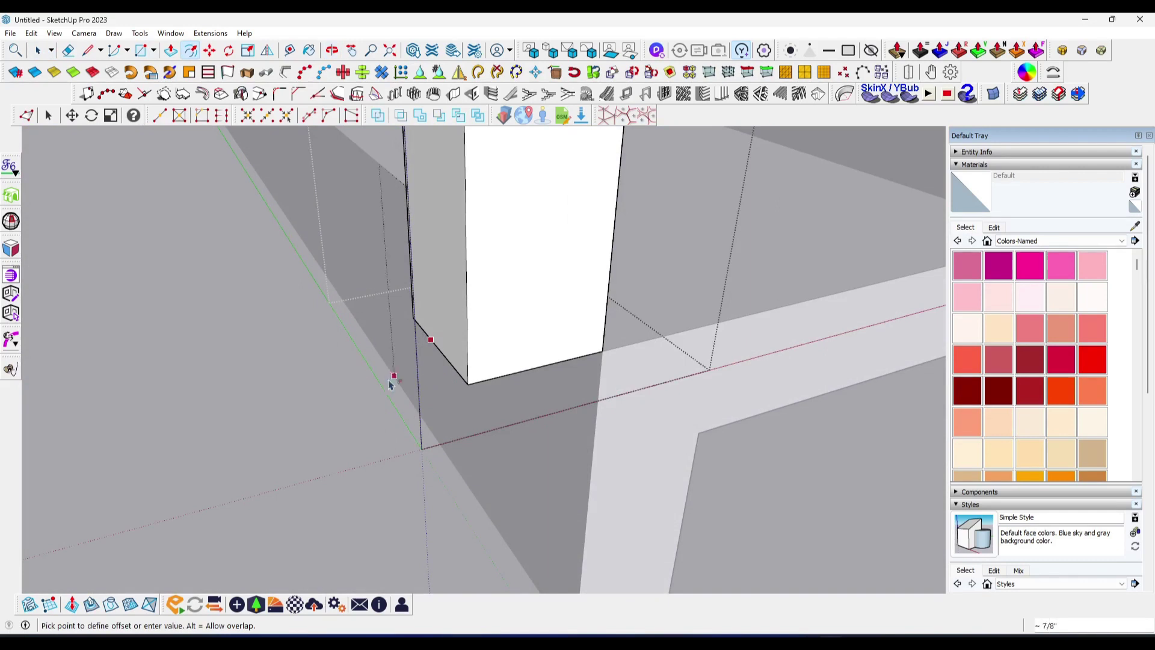
{"action": "type", "text": "5"}
{"action": "key", "text": "Return"}
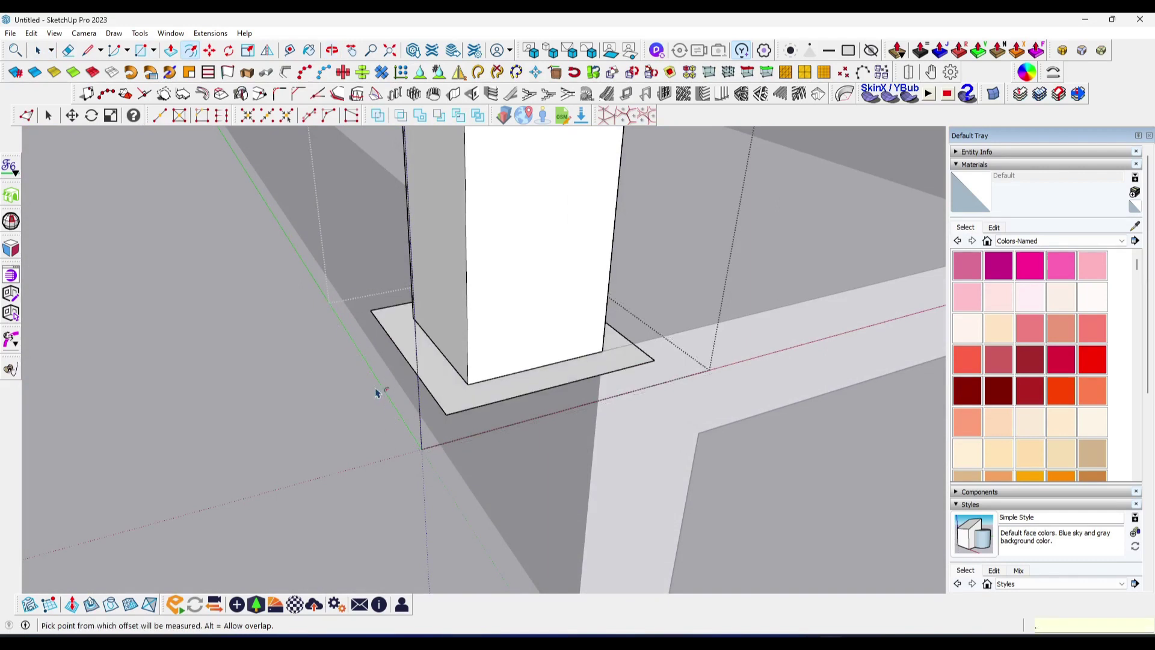
Pull the offset ring up into a base block and group it
{"action": "left_click", "coordinate": [432, 392]}
{"action": "middle_click_drag", "start_coordinate": [369, 498], "coordinate": [441, 451]}
{"action": "key", "text": "space"}
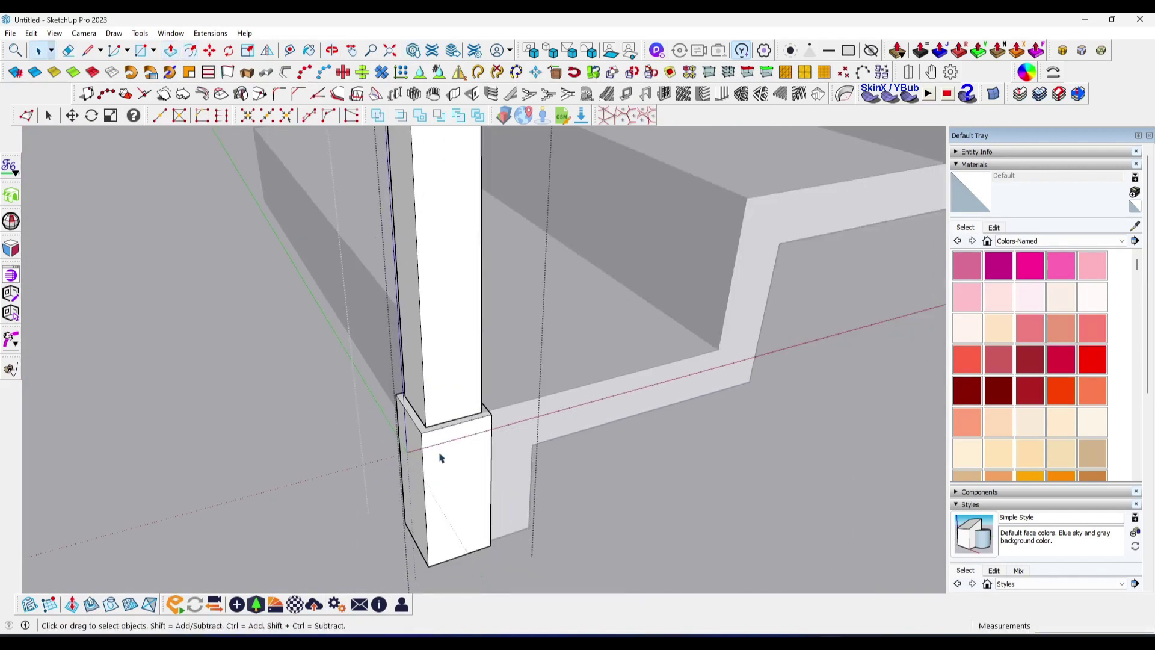
{"action": "triple_click", "coordinate": [441, 452]}
{"action": "right_click", "coordinate": [441, 452]}
{"action": "left_click", "coordinate": [520, 215]}
Copy the newel post about 18' 4 3/4" from the bottom step to the top step
{"action": "scroll", "coordinate": [386, 541], "scroll_direction": "down", "scroll_amount": 5}
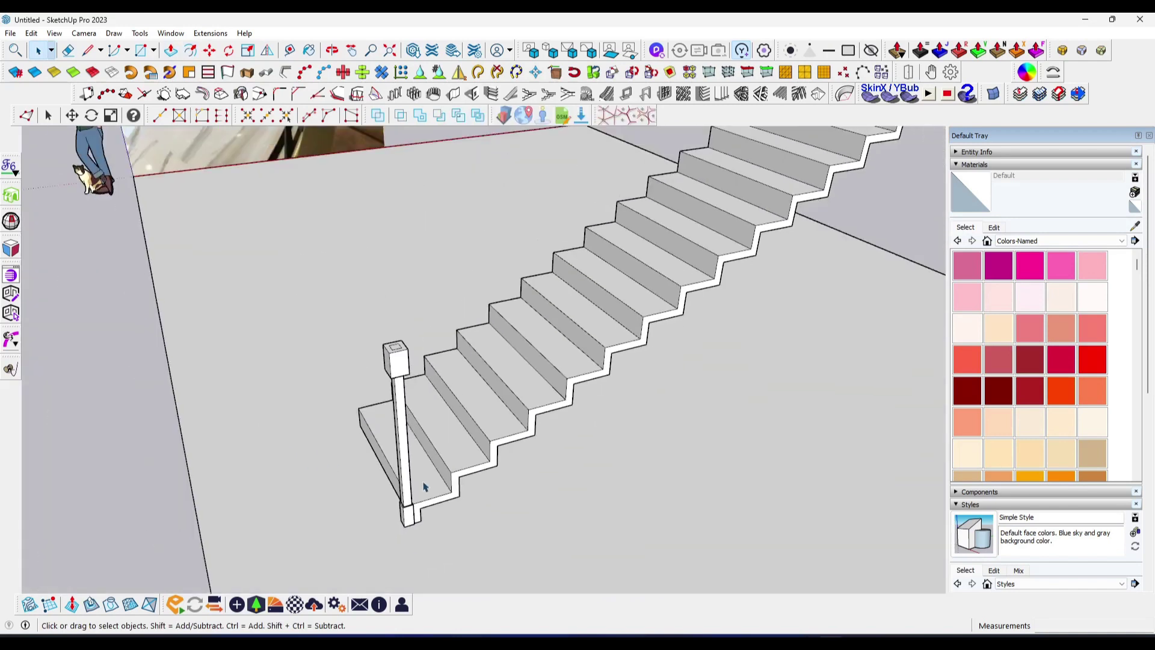
{"action": "mouse_move", "coordinate": [426, 483]}
{"action": "middle_mouse_down"}
{"action": "mouse_move", "coordinate": [338, 440]}
{"action": "mouse_move", "coordinate": [401, 412]}
{"action": "mouse_move", "coordinate": [352, 381]}
{"action": "mouse_move", "coordinate": [337, 417]}
{"action": "middle_mouse_up"}
{"action": "scroll", "coordinate": [355, 458], "scroll_direction": "up", "scroll_amount": 5}
{"action": "scroll", "coordinate": [319, 502], "scroll_direction": "down", "scroll_amount": 2}
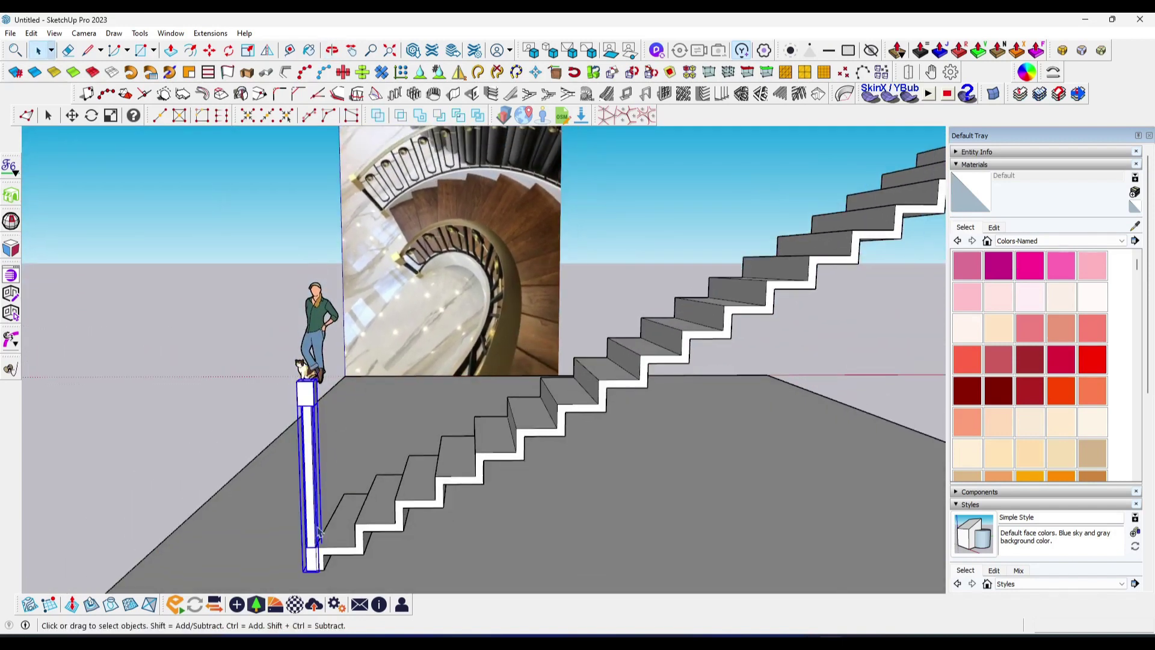
{"action": "left_click", "coordinate": [319, 578]}
{"action": "key", "text": "ctrl"}
{"action": "scroll", "coordinate": [740, 310], "scroll_direction": "up", "scroll_amount": 2}
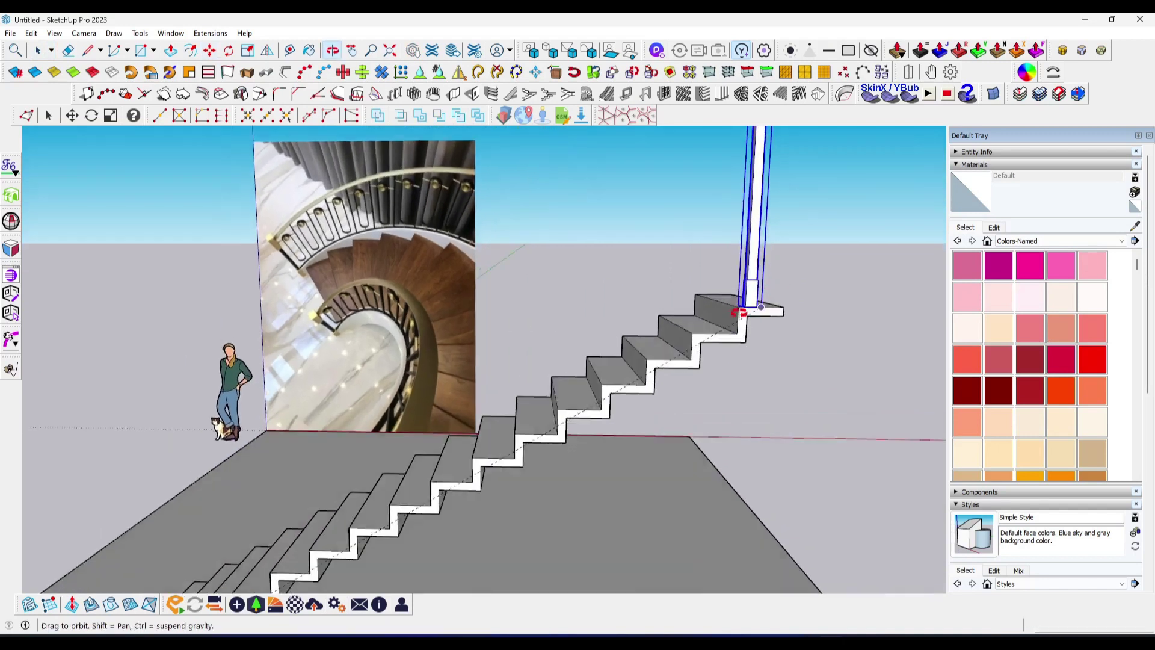
{"action": "scroll", "coordinate": [716, 347], "scroll_direction": "up", "scroll_amount": 2}
{"action": "scroll", "coordinate": [740, 346], "scroll_direction": "up", "scroll_amount": 1}
{"action": "left_click", "coordinate": [773, 344]}
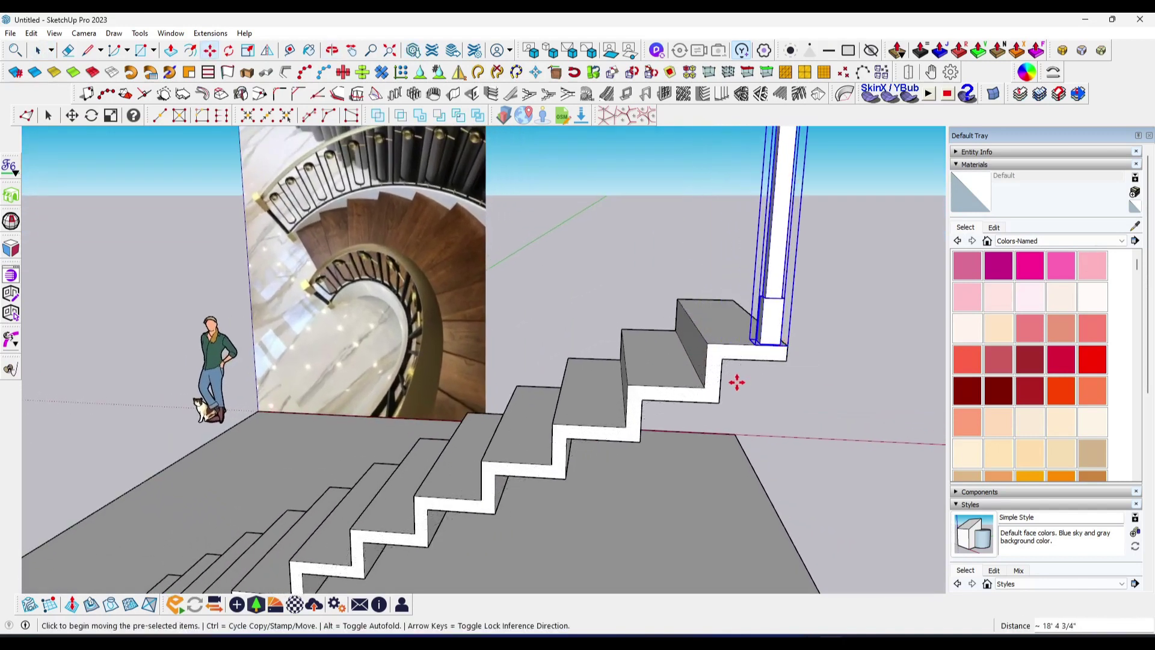
{"action": "scroll", "coordinate": [734, 382], "scroll_direction": "down", "scroll_amount": 2}
{"action": "scroll", "coordinate": [168, 505], "scroll_direction": "up", "scroll_amount": 2}
Draw a sloped guide line between the two post caps
{"action": "key", "text": "l"}
{"action": "scroll", "coordinate": [157, 515], "scroll_direction": "up", "scroll_amount": 1}
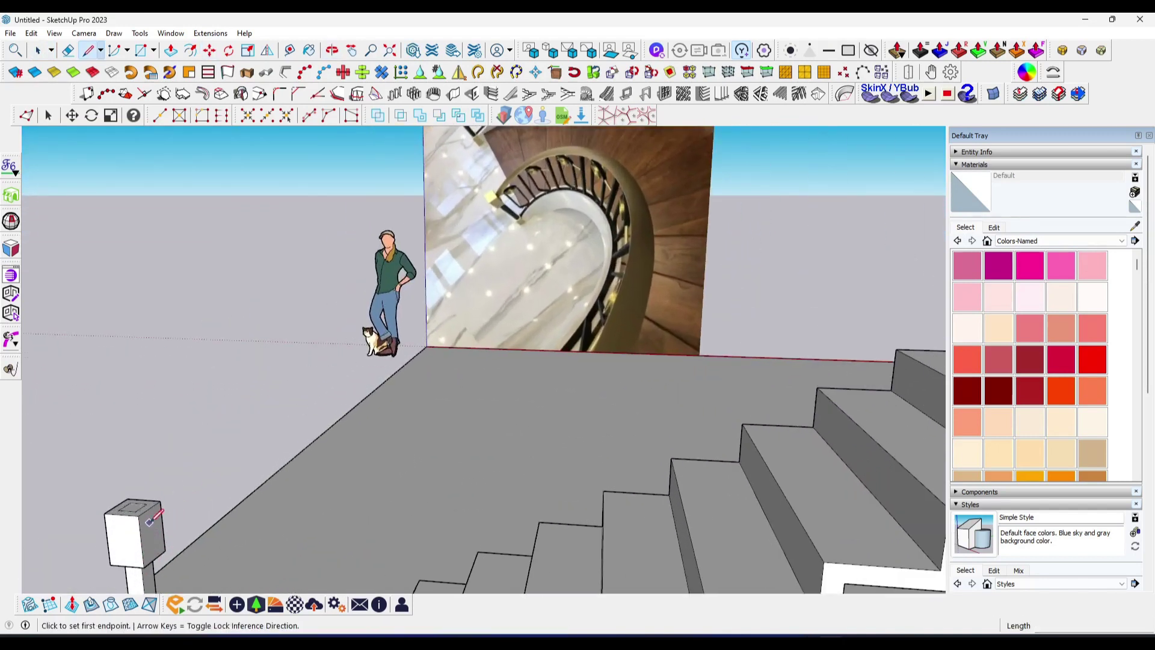
{"action": "scroll", "coordinate": [151, 508], "scroll_direction": "down", "scroll_amount": 3}
{"action": "scroll", "coordinate": [745, 373], "scroll_direction": "up", "scroll_amount": 2}
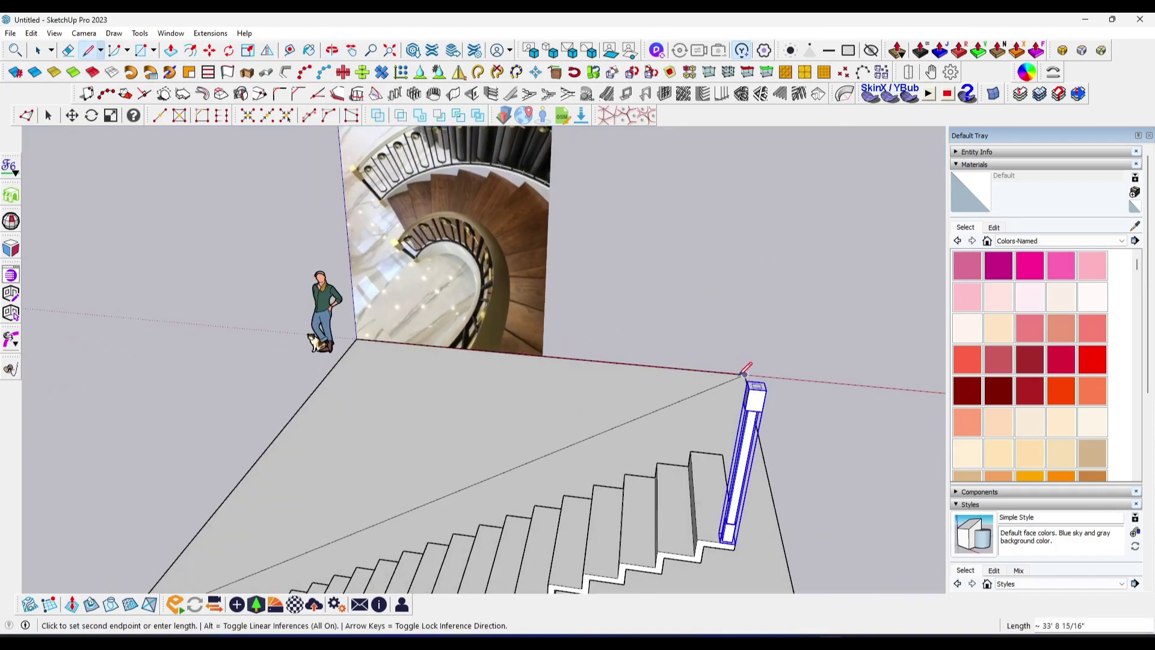
{"action": "scroll", "coordinate": [757, 376], "scroll_direction": "up", "scroll_amount": 1}
{"action": "left_click", "coordinate": [753, 379]}
{"action": "scroll", "coordinate": [782, 361], "scroll_direction": "down", "scroll_amount": 3}
{"action": "key", "text": "space"}
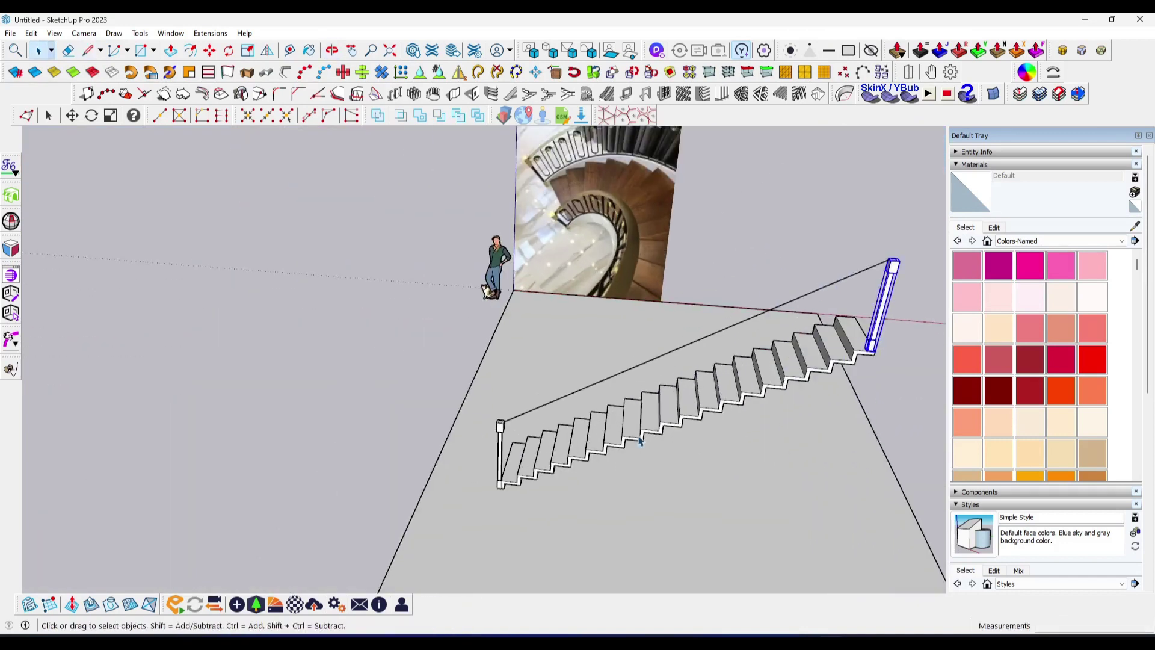
Move the guide line's lower end 2 inches down onto the lower cap's front face
{"action": "scroll", "coordinate": [537, 456], "scroll_direction": "up", "scroll_amount": 1}
{"action": "scroll", "coordinate": [385, 433], "scroll_direction": "up", "scroll_amount": 2}
{"action": "scroll", "coordinate": [385, 421], "scroll_direction": "down", "scroll_amount": 1}
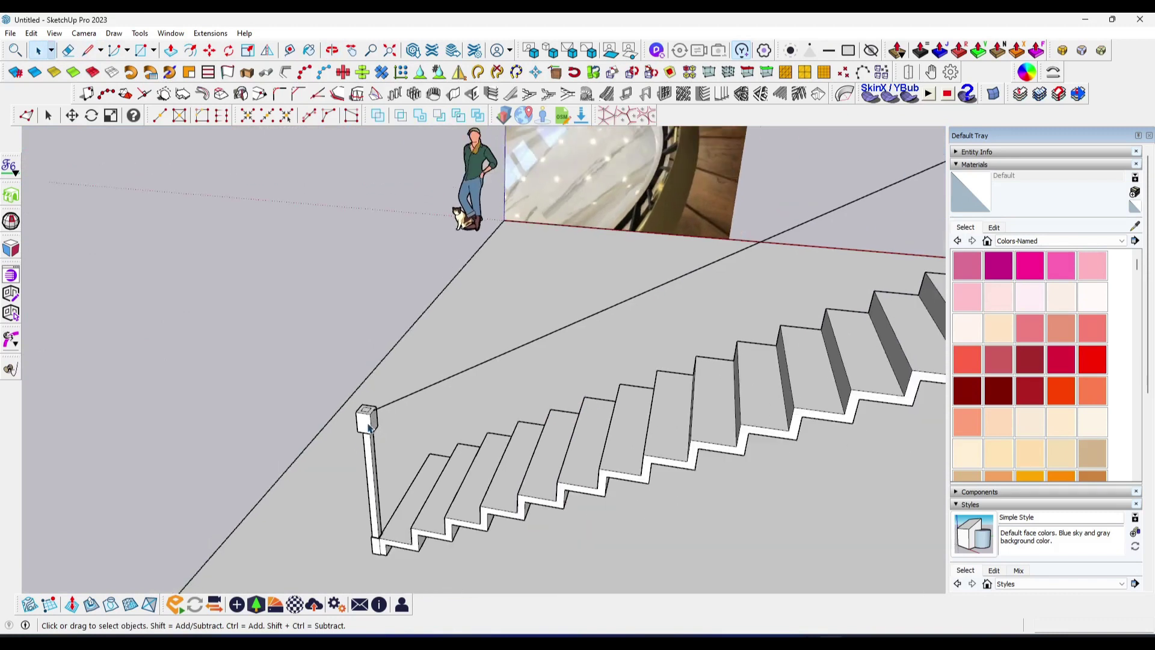
{"action": "scroll", "coordinate": [388, 415], "scroll_direction": "up", "scroll_amount": 1}
{"action": "scroll", "coordinate": [388, 415], "scroll_direction": "up", "scroll_amount": 1}
{"action": "scroll", "coordinate": [385, 451], "scroll_direction": "down", "scroll_amount": 2}
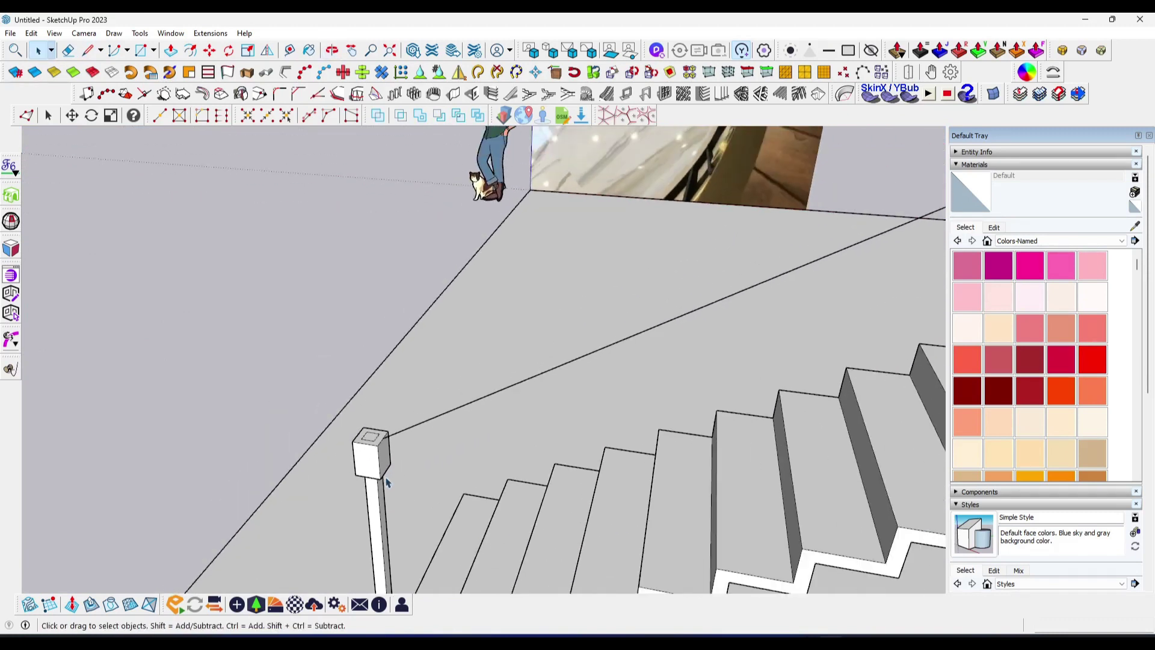
{"action": "scroll", "coordinate": [387, 484], "scroll_direction": "down", "scroll_amount": 2}
{"action": "scroll", "coordinate": [387, 482], "scroll_direction": "up", "scroll_amount": 3}
{"action": "scroll", "coordinate": [397, 325], "scroll_direction": "up", "scroll_amount": 3}
{"action": "mouse_move", "coordinate": [400, 305]}
{"action": "middle_mouse_down"}
{"action": "mouse_move", "coordinate": [426, 443]}
{"action": "mouse_move", "coordinate": [404, 301]}
{"action": "mouse_move", "coordinate": [468, 264]}
{"action": "middle_mouse_up"}
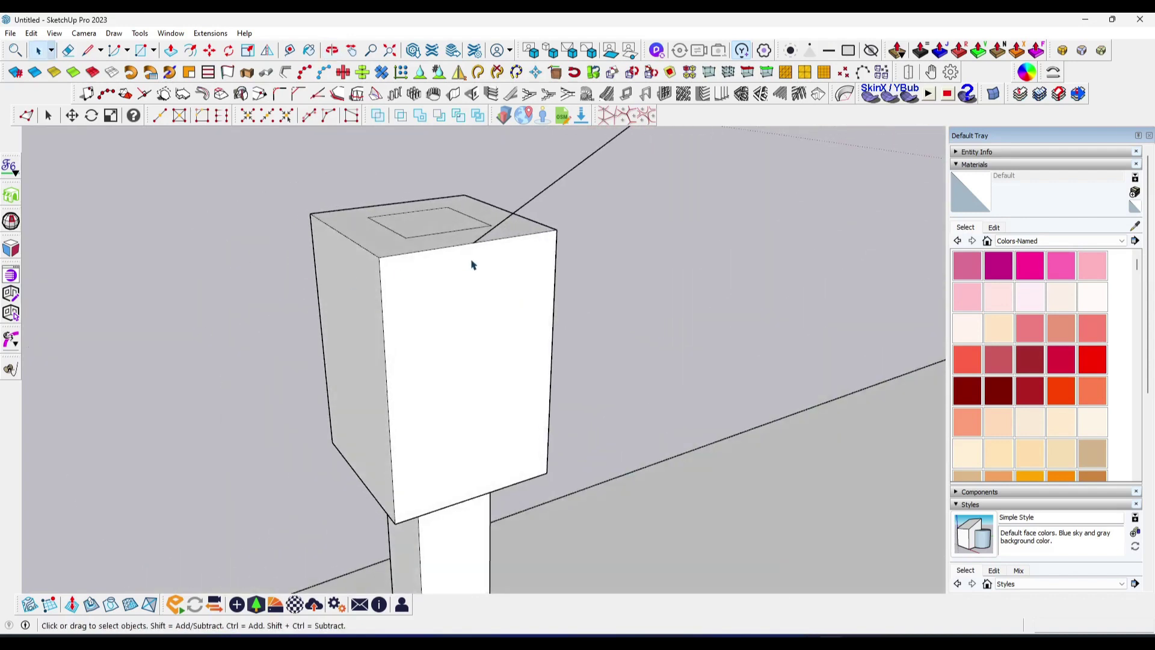
{"action": "left_click", "coordinate": [475, 245]}
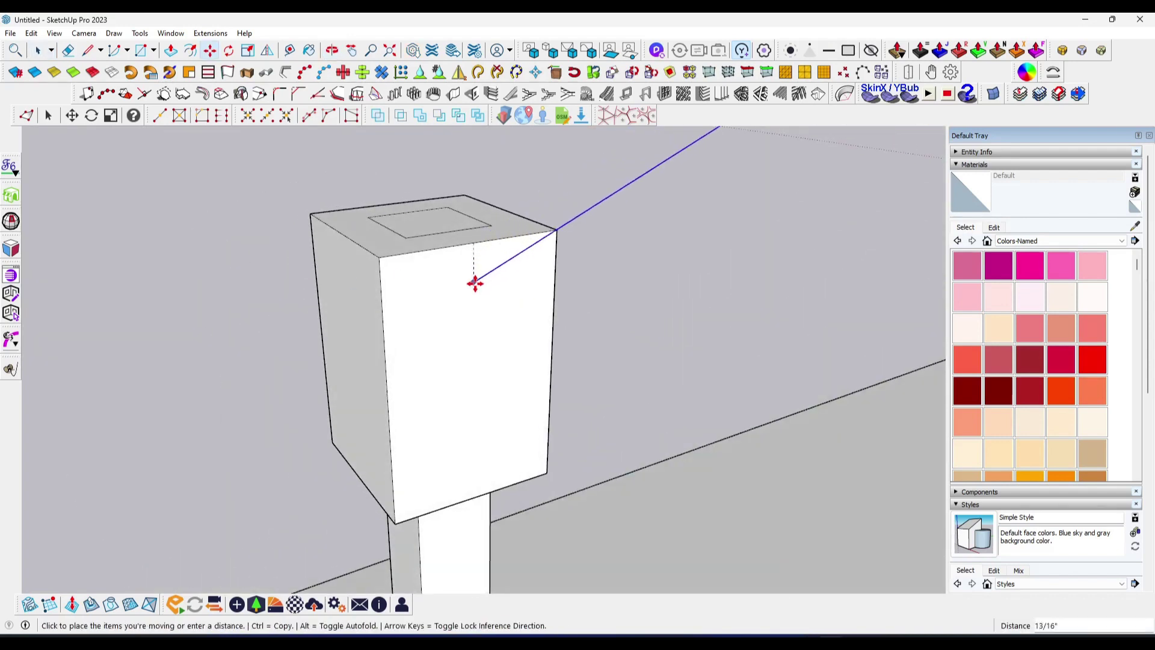
{"action": "left_click", "coordinate": [475, 347]}
Draw a 2 by 2 inch rectangle at the cap's top corner
{"action": "key", "text": "r"}
{"action": "left_click", "coordinate": [557, 229]}
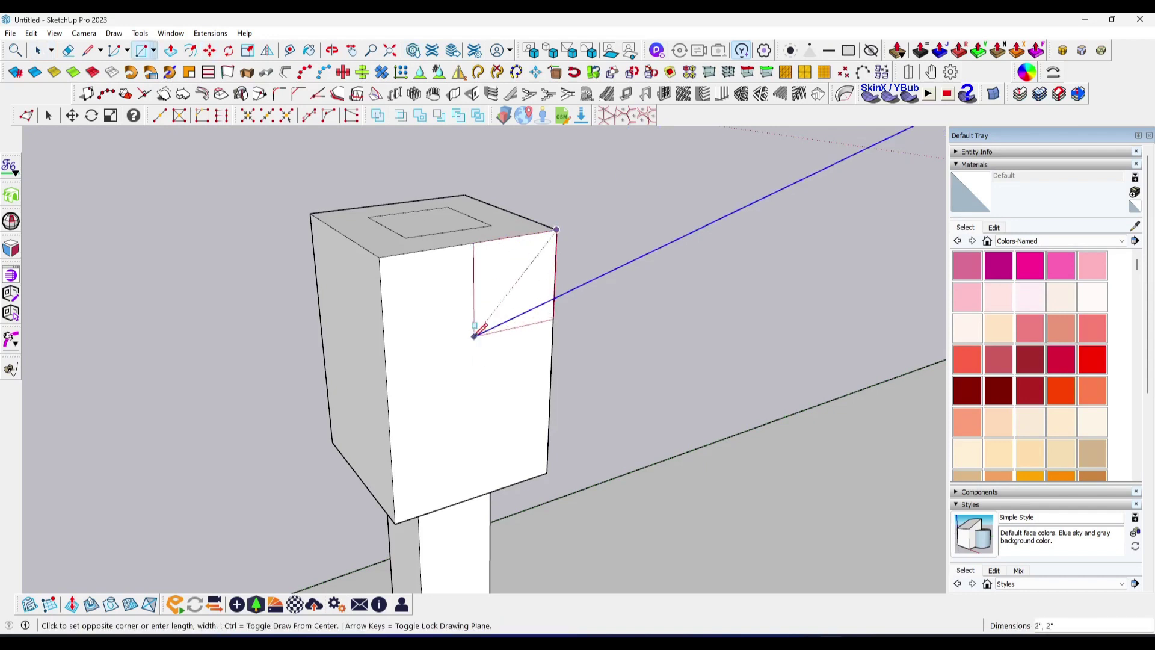
{"action": "left_click", "coordinate": [386, 373]}
Draw an arc across the 2"x2" cap profile on the lower post to round its top
{"action": "key", "text": "a"}
{"action": "left_click", "coordinate": [383, 317]}
{"action": "left_click", "coordinate": [554, 284]}
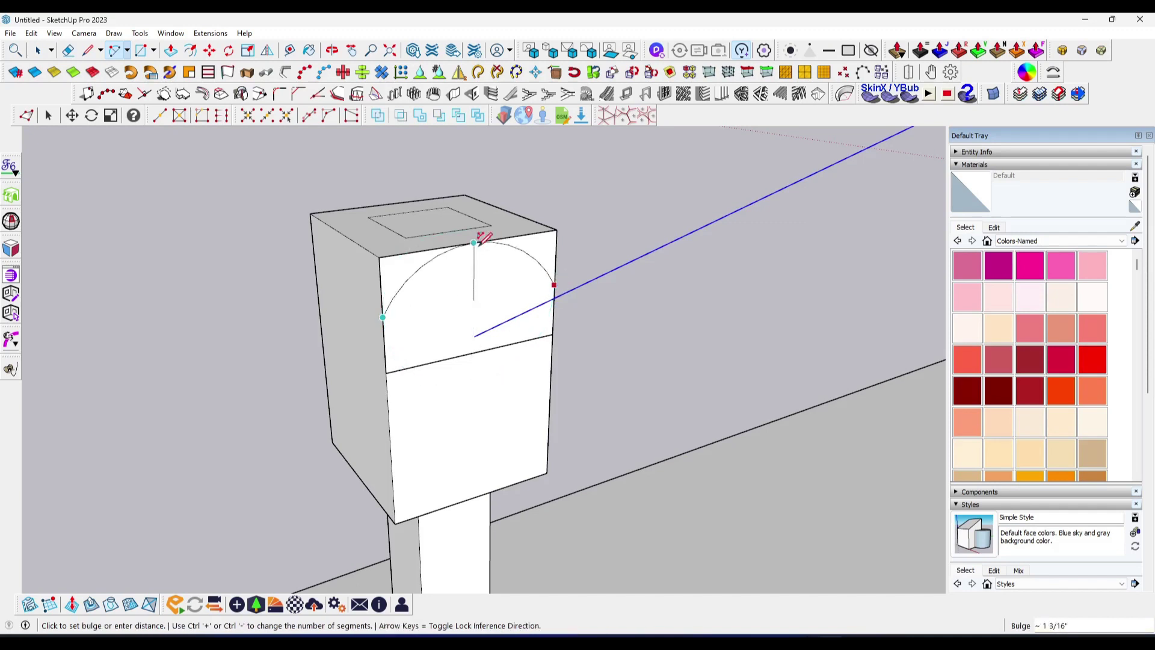
{"action": "scroll", "coordinate": [481, 238], "scroll_direction": "up", "scroll_amount": 3}
{"action": "left_click", "coordinate": [470, 242]}
{"action": "key", "text": "space"}
{"action": "scroll", "coordinate": [448, 238], "scroll_direction": "down", "scroll_amount": 2}
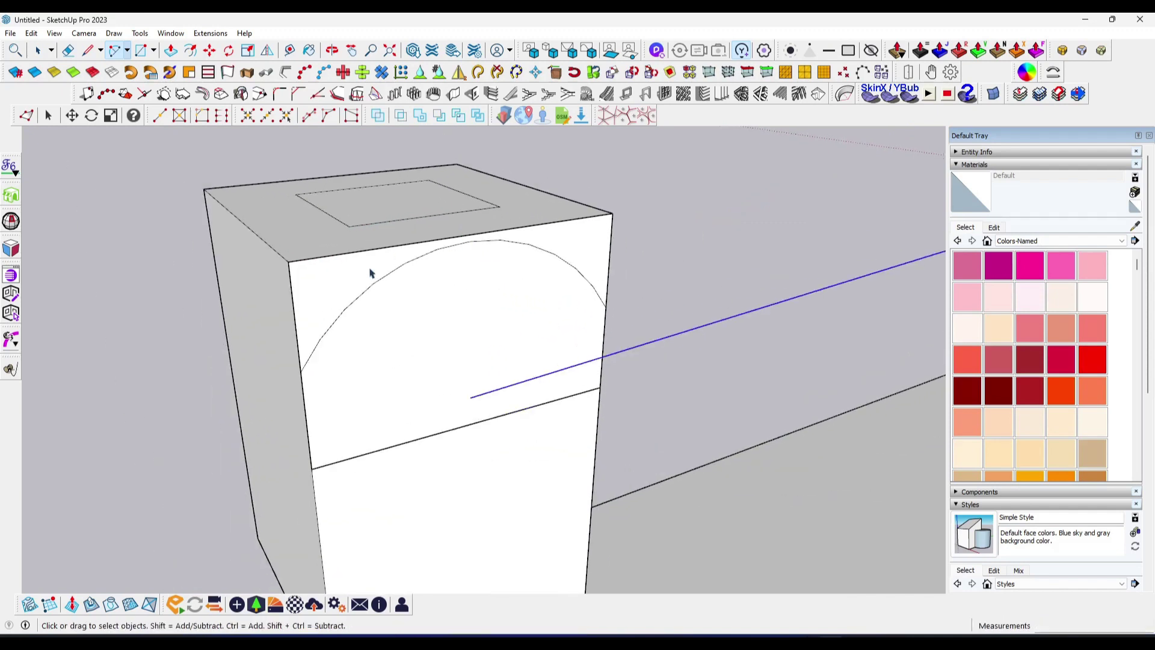
Select the arched profile face and the sloped guide line as the sweep path
{"action": "middle_click_drag", "start_coordinate": [366, 278], "coordinate": [439, 327]}
{"action": "left_click", "coordinate": [439, 328]}
{"action": "scroll", "coordinate": [426, 361], "scroll_direction": "down", "scroll_amount": 3}
{"action": "scroll", "coordinate": [365, 337], "scroll_direction": "down", "scroll_amount": 3}
{"action": "scroll", "coordinate": [366, 338], "scroll_direction": "down", "scroll_amount": 5}
{"action": "scroll", "coordinate": [321, 392], "scroll_direction": "down", "scroll_amount": 1}
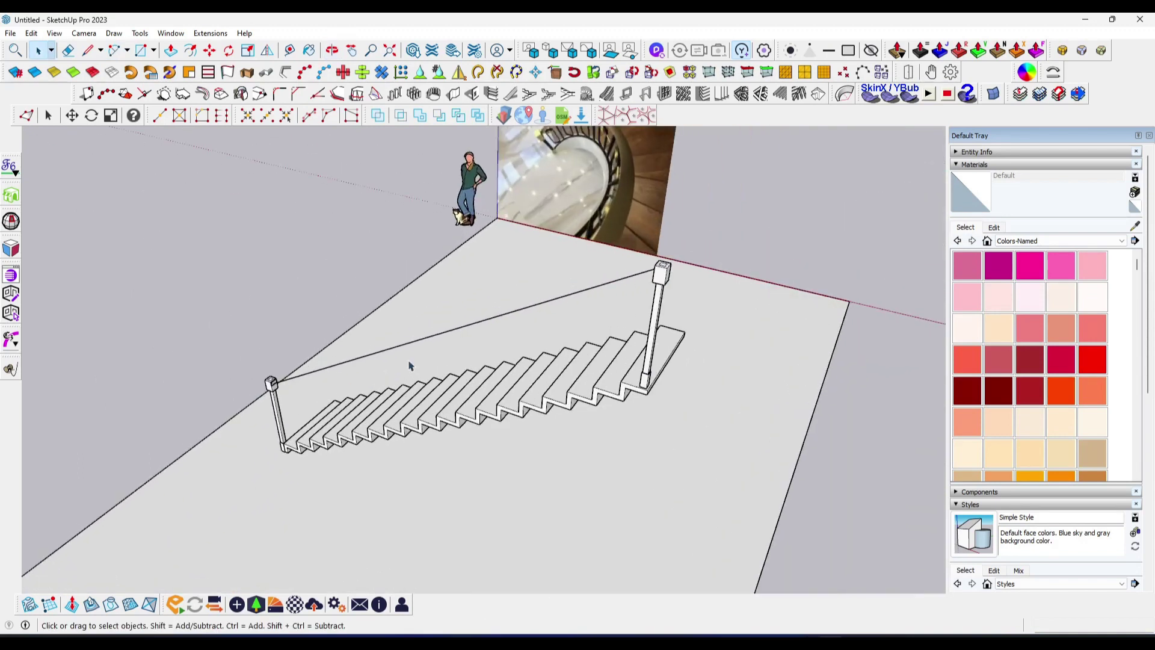
{"action": "scroll", "coordinate": [421, 361], "scroll_direction": "up", "scroll_amount": 1}
{"action": "scroll", "coordinate": [369, 355], "scroll_direction": "up", "scroll_amount": 5}
{"action": "scroll", "coordinate": [369, 355], "scroll_direction": "up", "scroll_amount": 2}
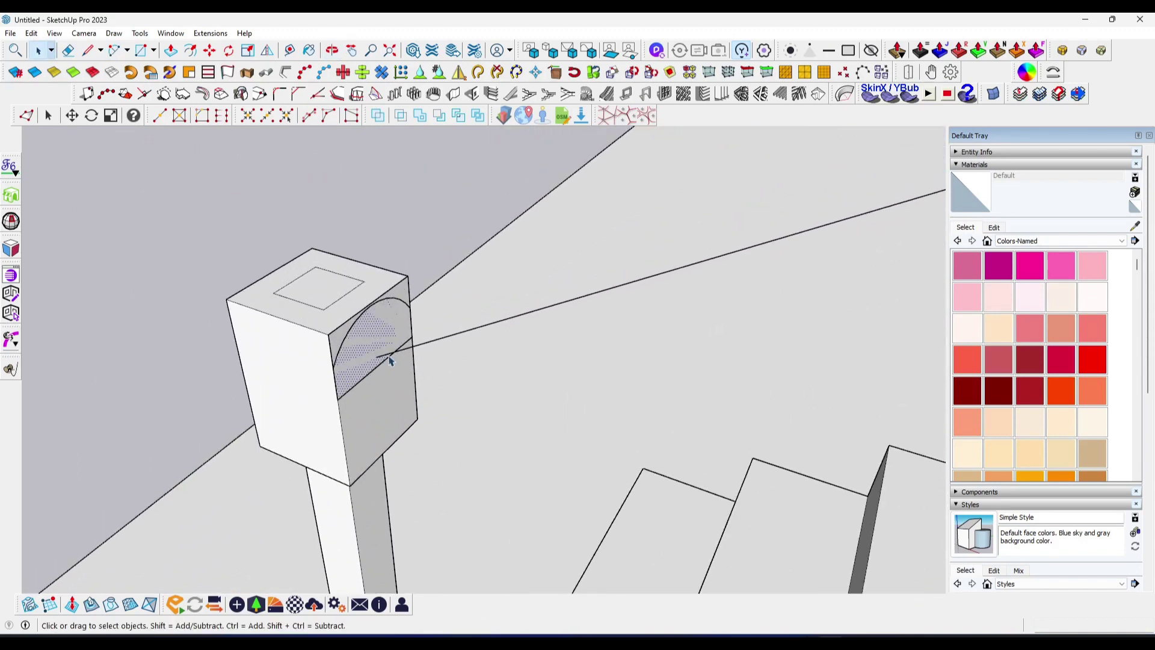
{"action": "left_click", "coordinate": [389, 356]}
{"action": "scroll", "coordinate": [385, 361], "scroll_direction": "down", "scroll_amount": 2}
{"action": "scroll", "coordinate": [379, 361], "scroll_direction": "down", "scroll_amount": 1}
Sweep the arched profile along the guide line with Follow Me to form the handrail
{"action": "left_click", "coordinate": [140, 33]}
{"action": "left_click", "coordinate": [168, 175]}
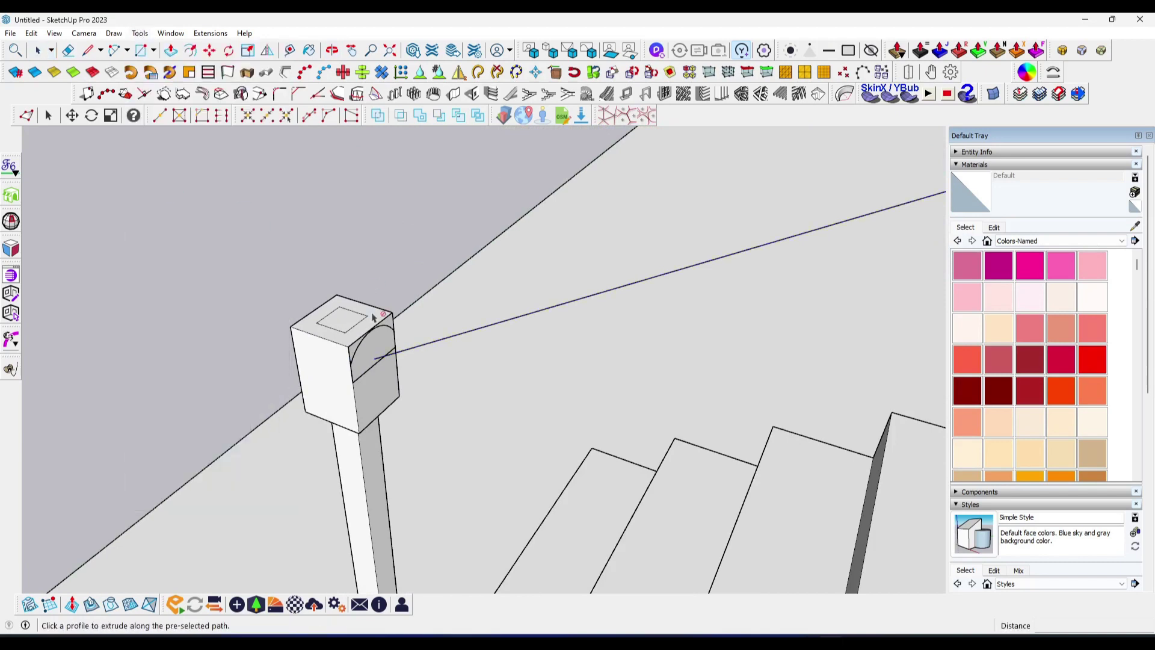
{"action": "left_click", "coordinate": [373, 349]}
{"action": "key", "text": "space"}
{"action": "scroll", "coordinate": [385, 361], "scroll_direction": "down", "scroll_amount": 5}
{"action": "middle_click_drag", "start_coordinate": [385, 361], "coordinate": [412, 412]}
Push/pull the handrail's end face at the top post to extend it
{"action": "scroll", "coordinate": [876, 152], "scroll_direction": "up", "scroll_amount": 3}
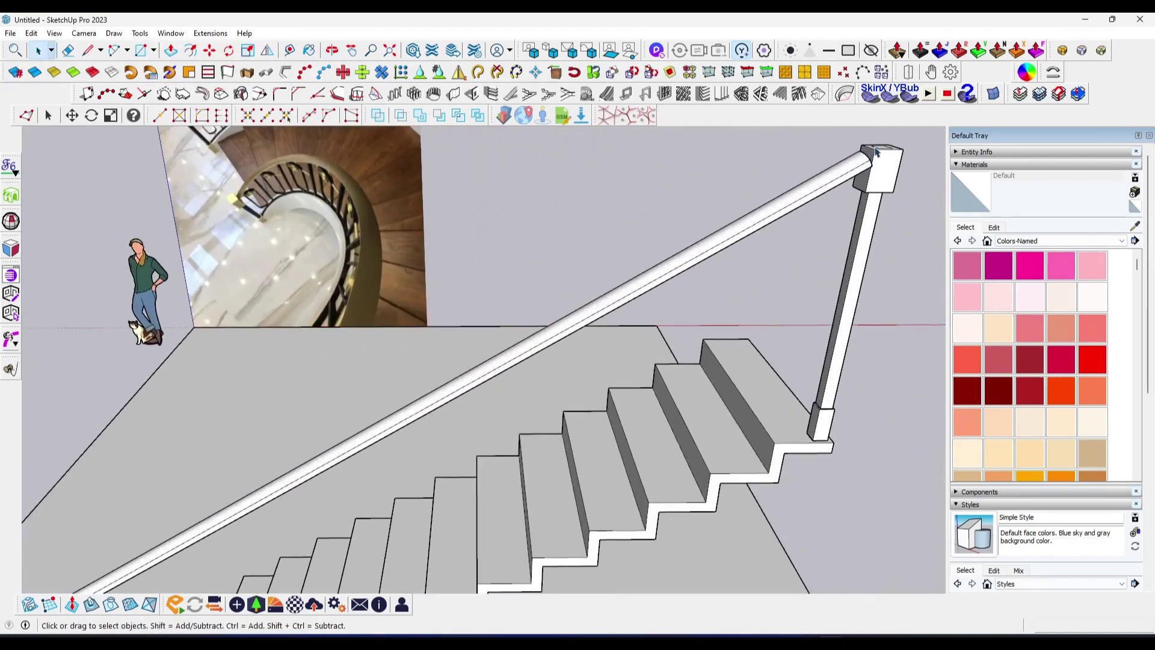
{"action": "scroll", "coordinate": [875, 151], "scroll_direction": "up", "scroll_amount": 3}
{"action": "scroll", "coordinate": [752, 252], "scroll_direction": "up", "scroll_amount": 2}
{"action": "middle_click_drag", "start_coordinate": [752, 253], "coordinate": [721, 286]}
{"action": "key", "text": "p"}
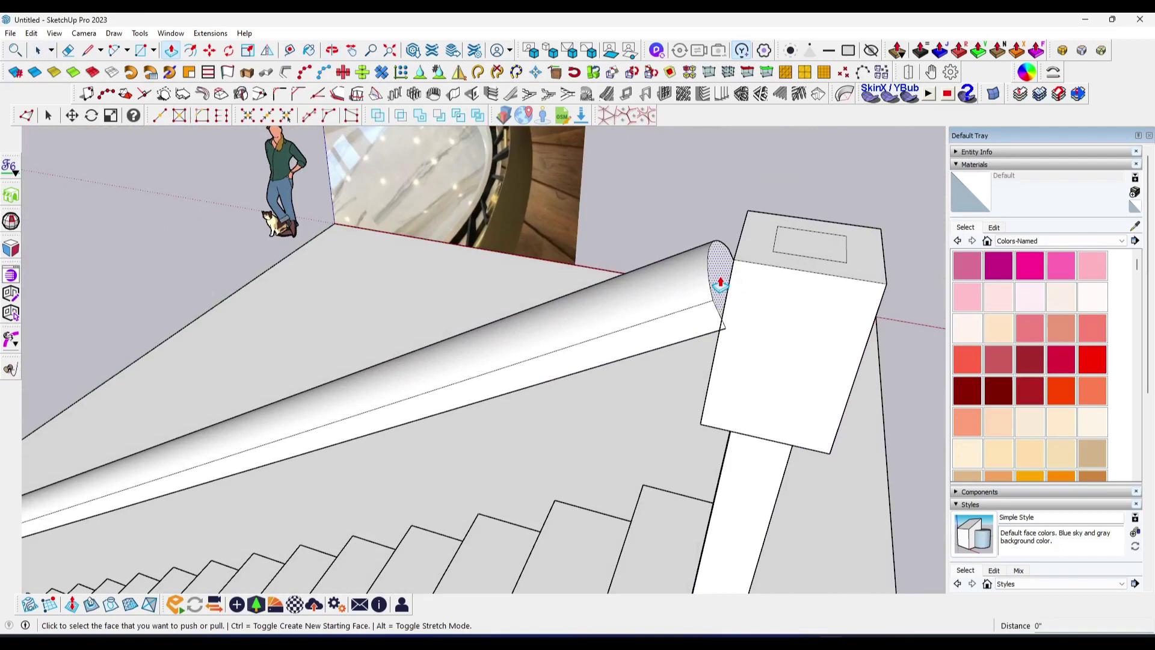
{"action": "left_click", "coordinate": [721, 286]}
{"action": "left_click", "coordinate": [762, 280]}
{"action": "key", "text": "space"}
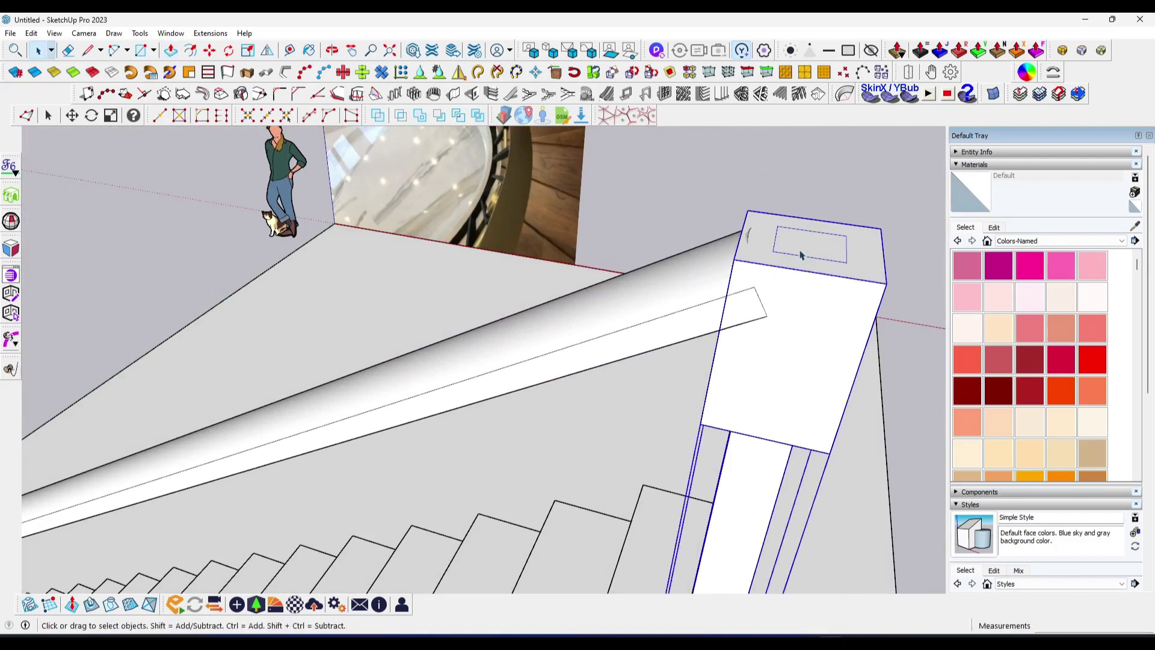
Soften and smooth the handrail's faceted edges
{"action": "scroll", "coordinate": [800, 256], "scroll_direction": "down", "scroll_amount": 3}
{"action": "scroll", "coordinate": [782, 246], "scroll_direction": "down", "scroll_amount": 3}
{"action": "middle_click_drag", "start_coordinate": [782, 247], "coordinate": [343, 331]}
{"action": "scroll", "coordinate": [281, 417], "scroll_direction": "up", "scroll_amount": 5}
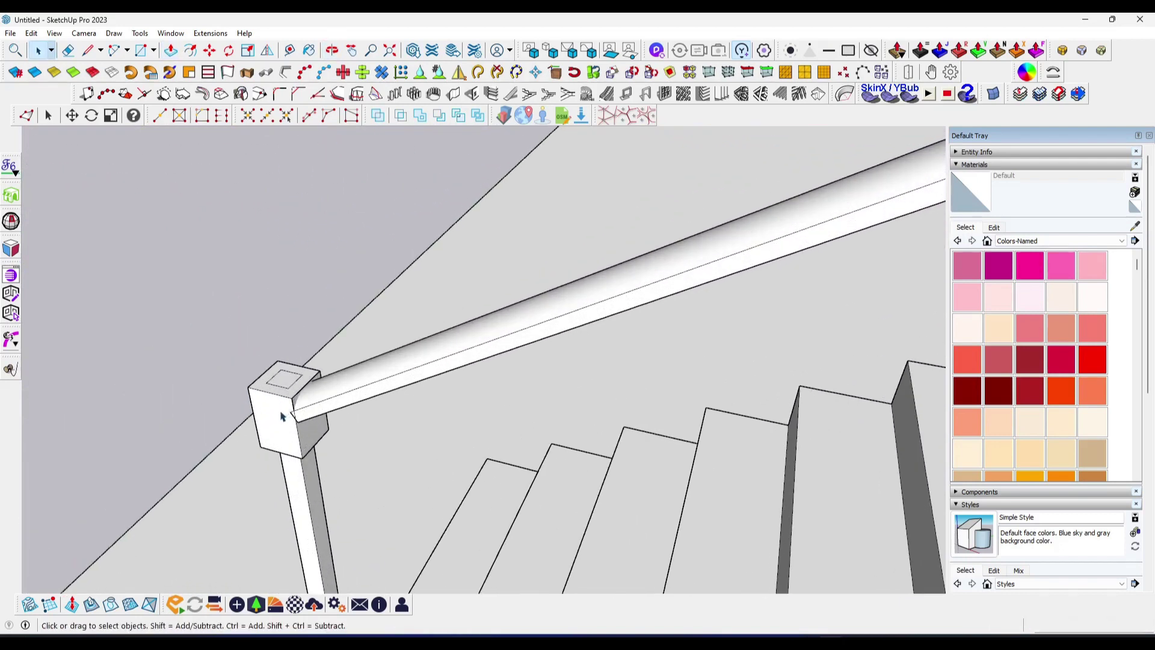
{"action": "mouse_move", "coordinate": [281, 416]}
{"action": "middle_mouse_down"}
{"action": "mouse_move", "coordinate": [477, 379]}
{"action": "mouse_move", "coordinate": [670, 366]}
{"action": "mouse_move", "coordinate": [606, 317]}
{"action": "mouse_move", "coordinate": [182, 413]}
{"action": "mouse_move", "coordinate": [474, 438]}
{"action": "mouse_move", "coordinate": [93, 551]}
{"action": "mouse_move", "coordinate": [343, 469]}
{"action": "mouse_move", "coordinate": [361, 444]}
{"action": "mouse_move", "coordinate": [368, 463]}
{"action": "mouse_move", "coordinate": [411, 421]}
{"action": "middle_mouse_up"}
{"action": "scroll", "coordinate": [427, 451], "scroll_direction": "up", "scroll_amount": 3}
{"action": "left_click", "coordinate": [411, 421]}
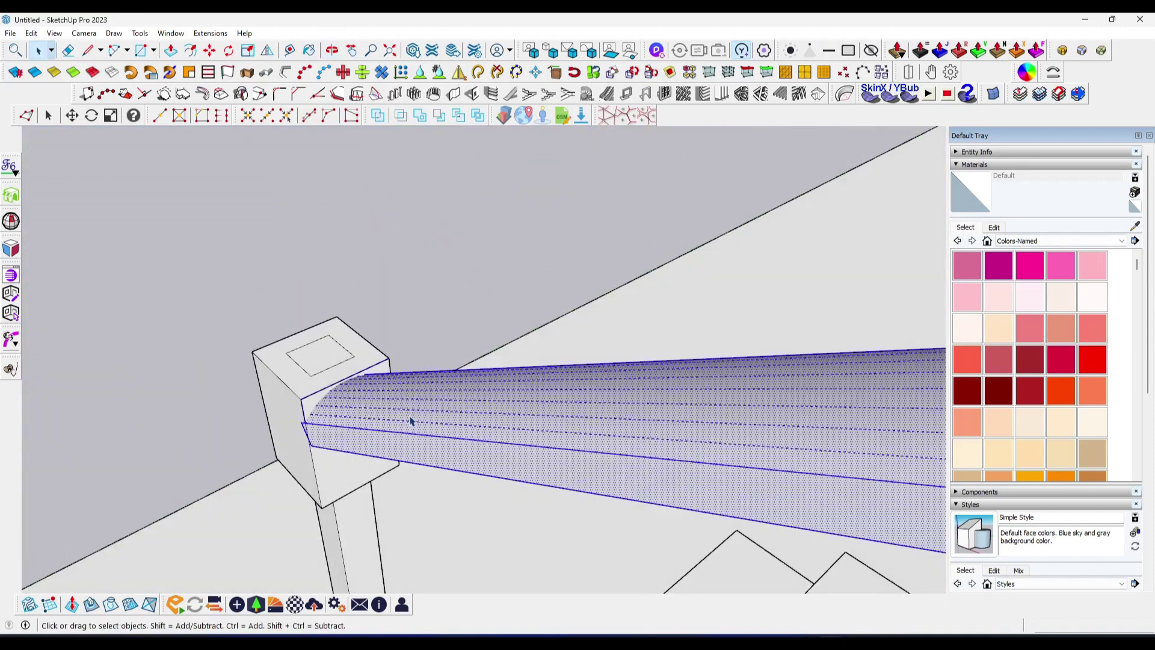
{"action": "right_click", "coordinate": [411, 422]}
{"action": "left_click", "coordinate": [355, 428]}
{"action": "middle_click_drag", "start_coordinate": [320, 415], "coordinate": [308, 402]}
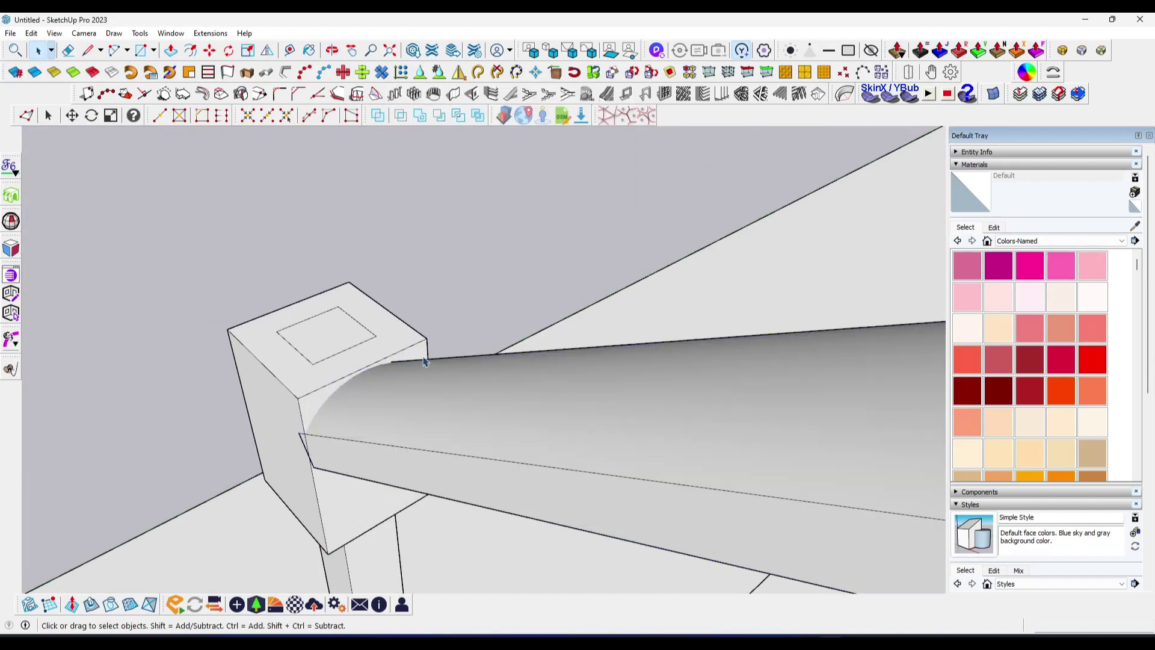
Make the handrail a single group
{"action": "left_click", "coordinate": [424, 378]}
{"action": "right_click", "coordinate": [420, 395]}
{"action": "left_click", "coordinate": [438, 214]}
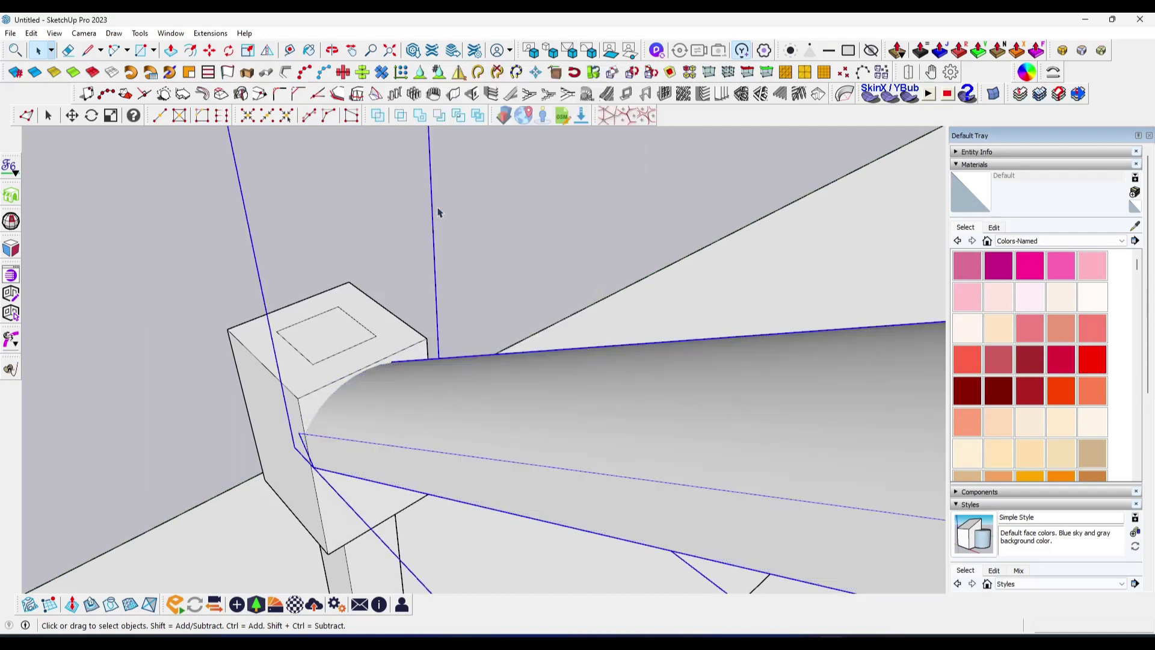
{"action": "scroll", "coordinate": [245, 484], "scroll_direction": "down", "scroll_amount": 3}
{"action": "scroll", "coordinate": [245, 485], "scroll_direction": "down", "scroll_amount": 5}
{"action": "middle_click_drag", "start_coordinate": [338, 377], "coordinate": [427, 377]}
{"action": "mouse_move", "coordinate": [250, 353]}
{"action": "middle_mouse_down"}
{"action": "mouse_move", "coordinate": [338, 387]}
{"action": "mouse_move", "coordinate": [417, 368]}
{"action": "mouse_move", "coordinate": [325, 439]}
{"action": "mouse_move", "coordinate": [554, 418]}
{"action": "middle_mouse_up"}
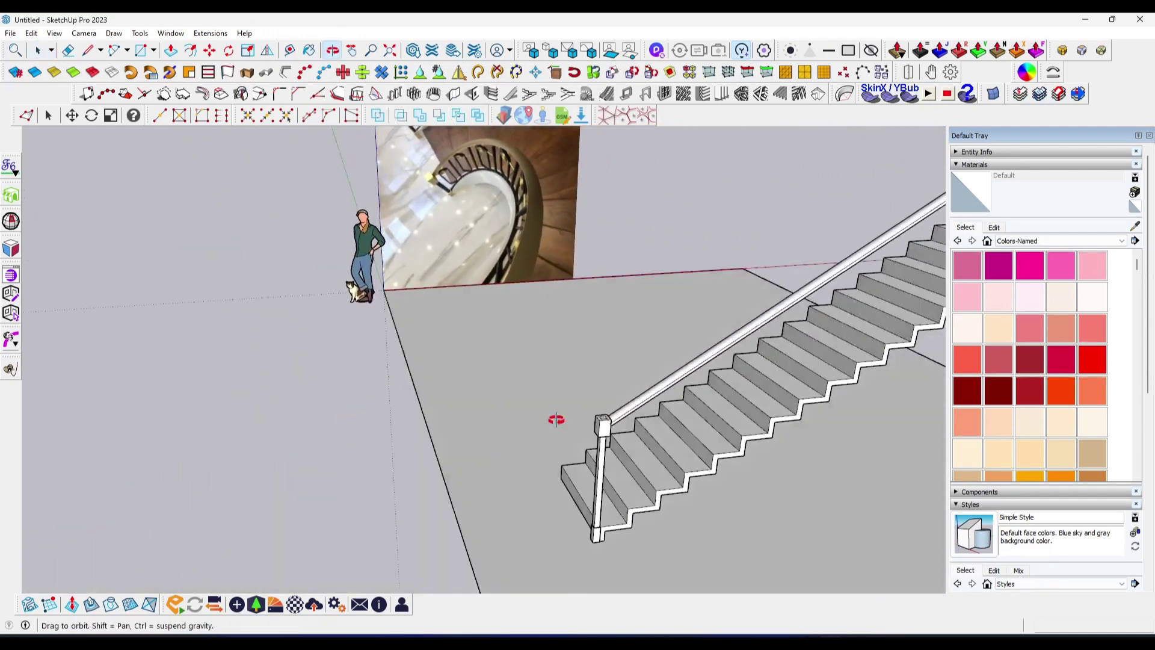
Reveal the guide line hidden behind the handrail near the lower post
{"action": "scroll", "coordinate": [471, 487], "scroll_direction": "up", "scroll_amount": 3}
{"action": "middle_click_drag", "start_coordinate": [470, 487], "coordinate": [291, 473]}
{"action": "mouse_move", "coordinate": [304, 526]}
{"action": "middle_mouse_down"}
{"action": "mouse_move", "coordinate": [296, 505]}
{"action": "mouse_move", "coordinate": [278, 505]}
{"action": "middle_mouse_up"}
{"action": "scroll", "coordinate": [319, 388], "scroll_direction": "up", "scroll_amount": 3}
{"action": "middle_click_drag", "start_coordinate": [319, 388], "coordinate": [304, 404]}
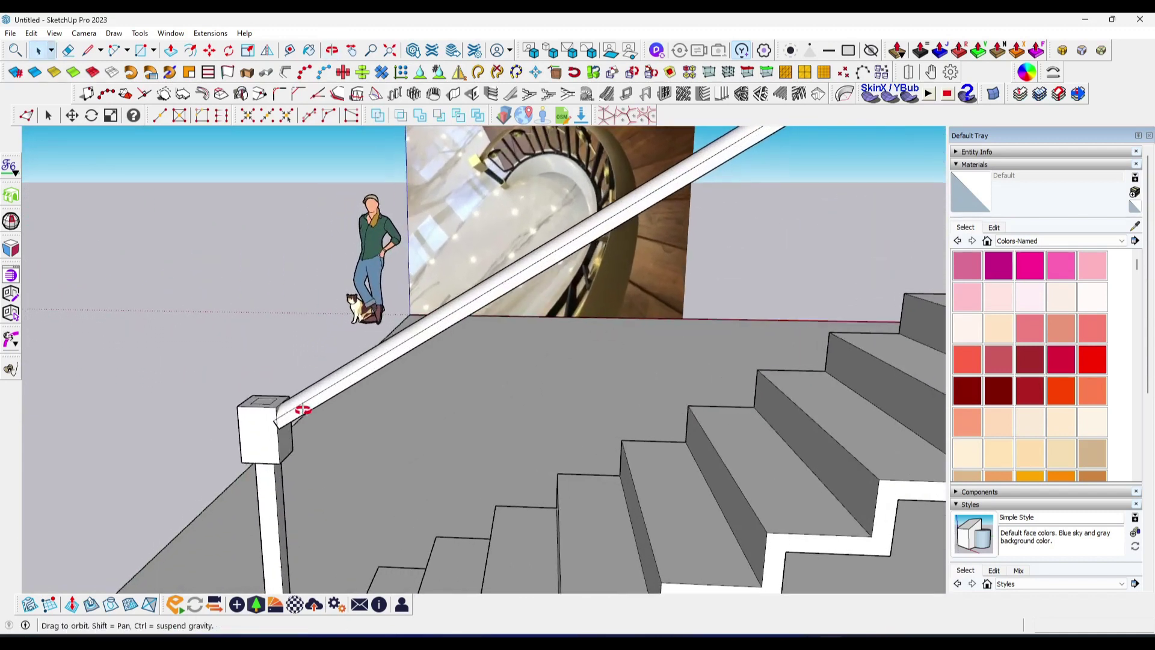
{"action": "left_click", "coordinate": [301, 403]}
{"action": "key", "text": "m"}
{"action": "key", "text": "space"}
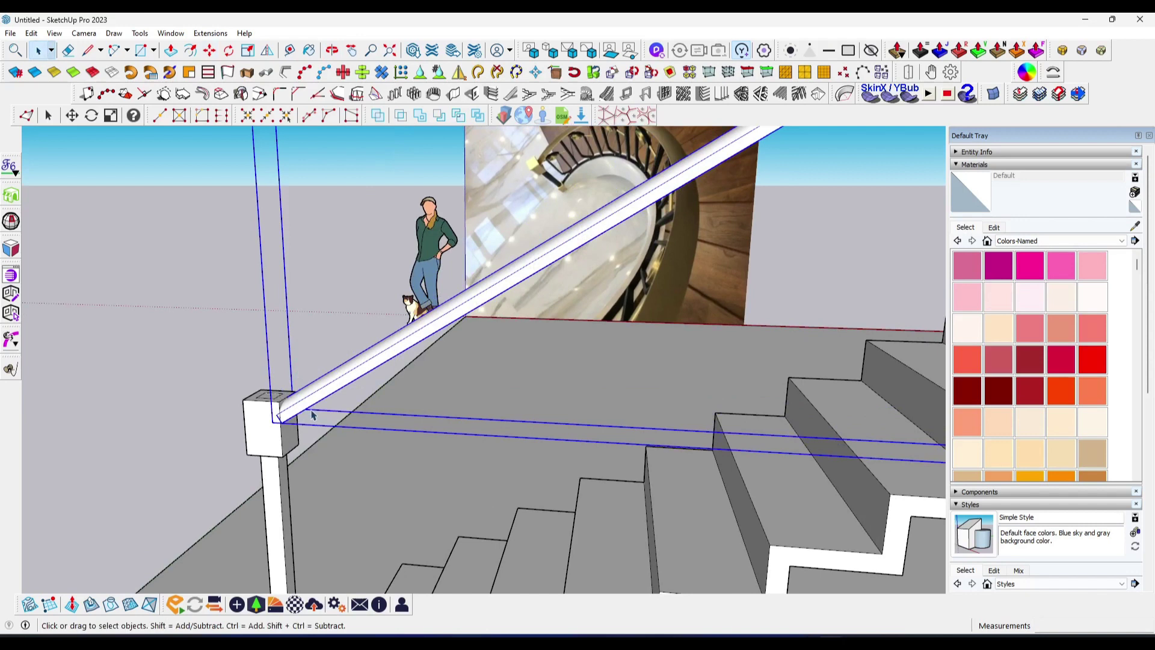
{"action": "mouse_move", "coordinate": [305, 417]}
{"action": "middle_mouse_down"}
{"action": "mouse_move", "coordinate": [304, 407]}
{"action": "mouse_move", "coordinate": [292, 459]}
{"action": "middle_mouse_up"}
{"action": "key", "text": "k"}
Move the guide line down below the handrail beside the lower post
{"action": "key", "text": "m"}
{"action": "left_click", "coordinate": [290, 423]}
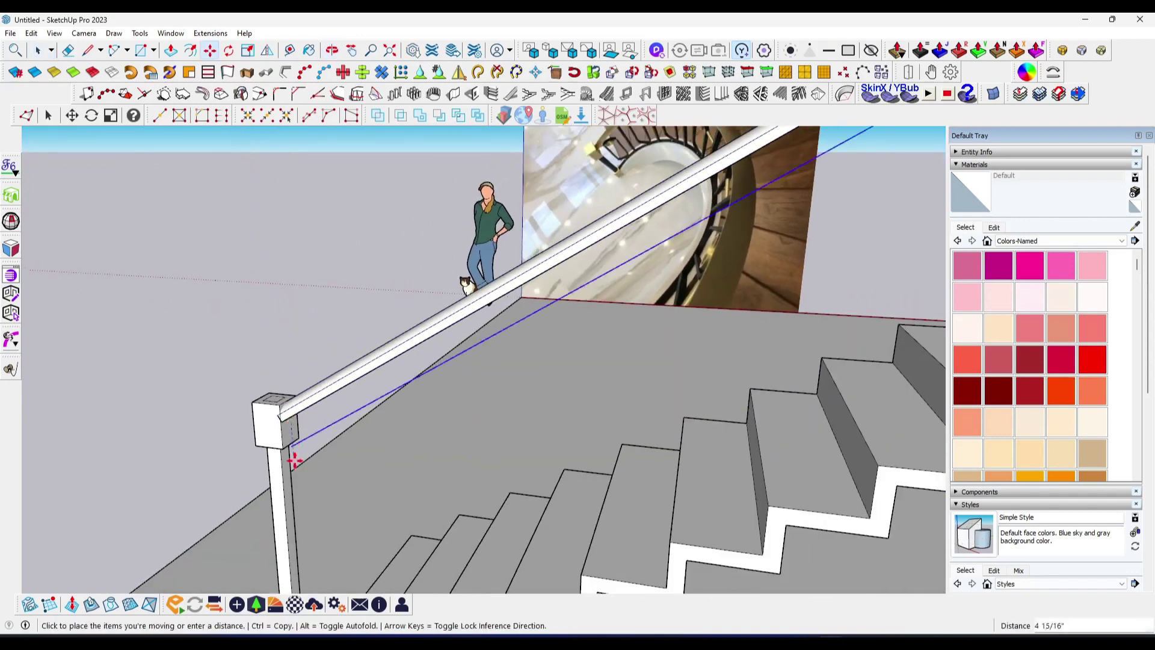
{"action": "scroll", "coordinate": [322, 379], "scroll_direction": "up", "scroll_amount": 3}
{"action": "scroll", "coordinate": [323, 426], "scroll_direction": "up", "scroll_amount": 2}
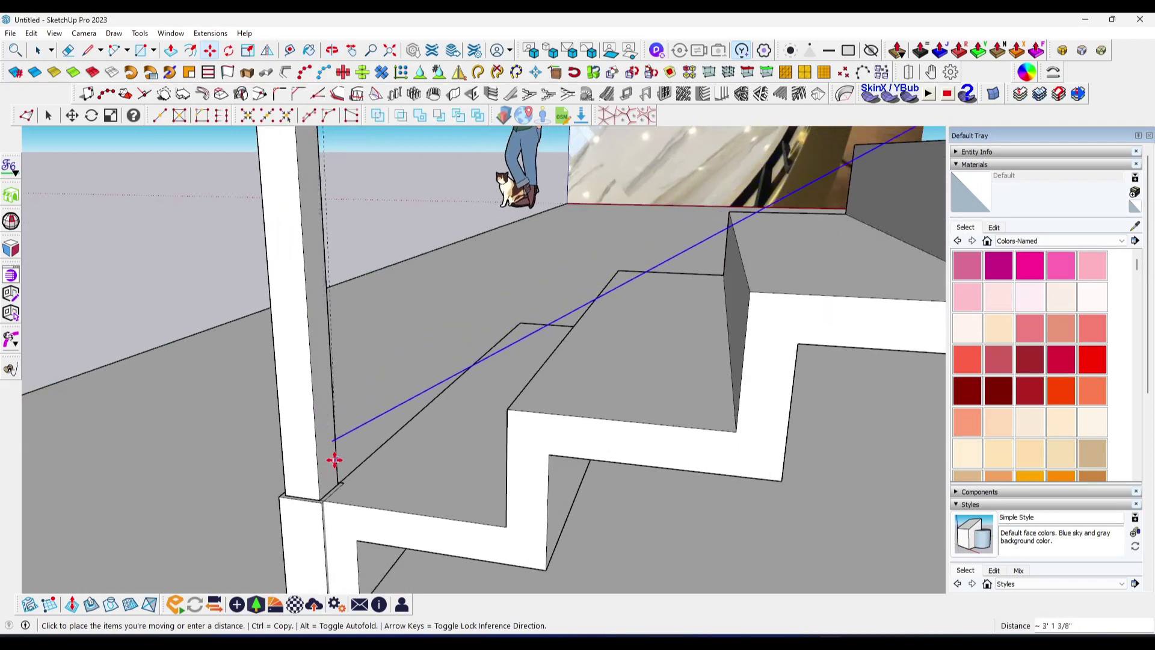
{"action": "left_click", "coordinate": [329, 413]}
{"action": "middle_click_drag", "start_coordinate": [329, 413], "coordinate": [428, 431]}
{"action": "scroll", "coordinate": [374, 443], "scroll_direction": "up", "scroll_amount": 3}
{"action": "scroll", "coordinate": [377, 443], "scroll_direction": "up", "scroll_amount": 3}
Draw a short line from the post's edge to the lowered guide line's end
{"action": "key", "text": "l"}
{"action": "left_click", "coordinate": [372, 433]}
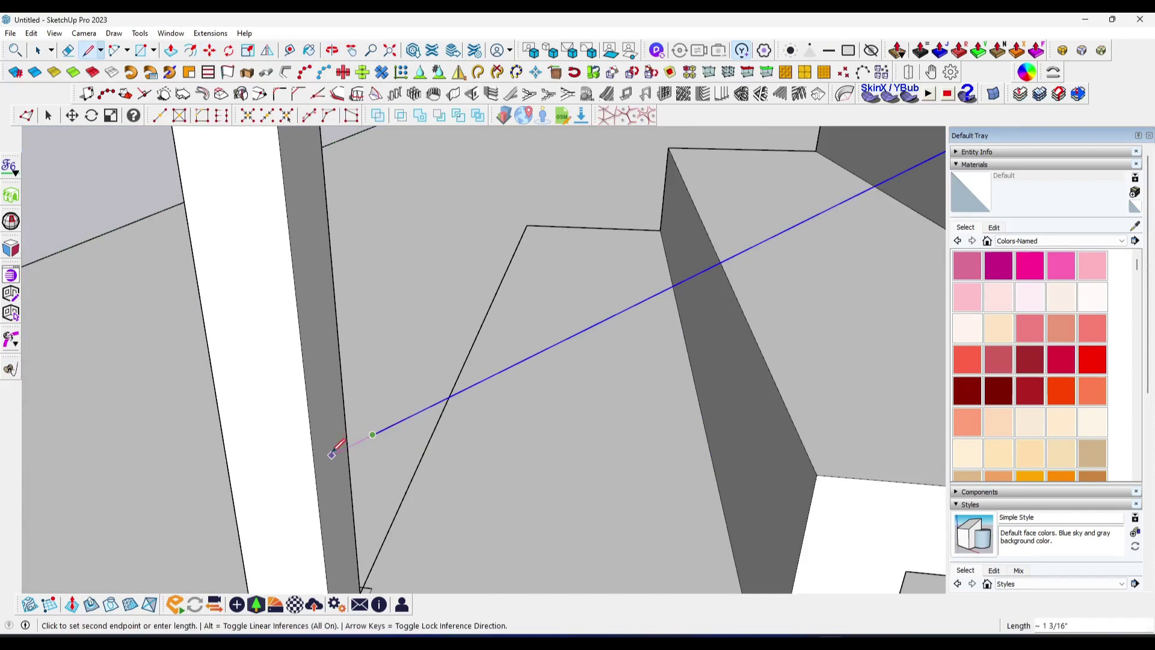
{"action": "left_click", "coordinate": [332, 454]}
{"action": "key", "text": "space"}
{"action": "scroll", "coordinate": [337, 456], "scroll_direction": "down", "scroll_amount": 2}
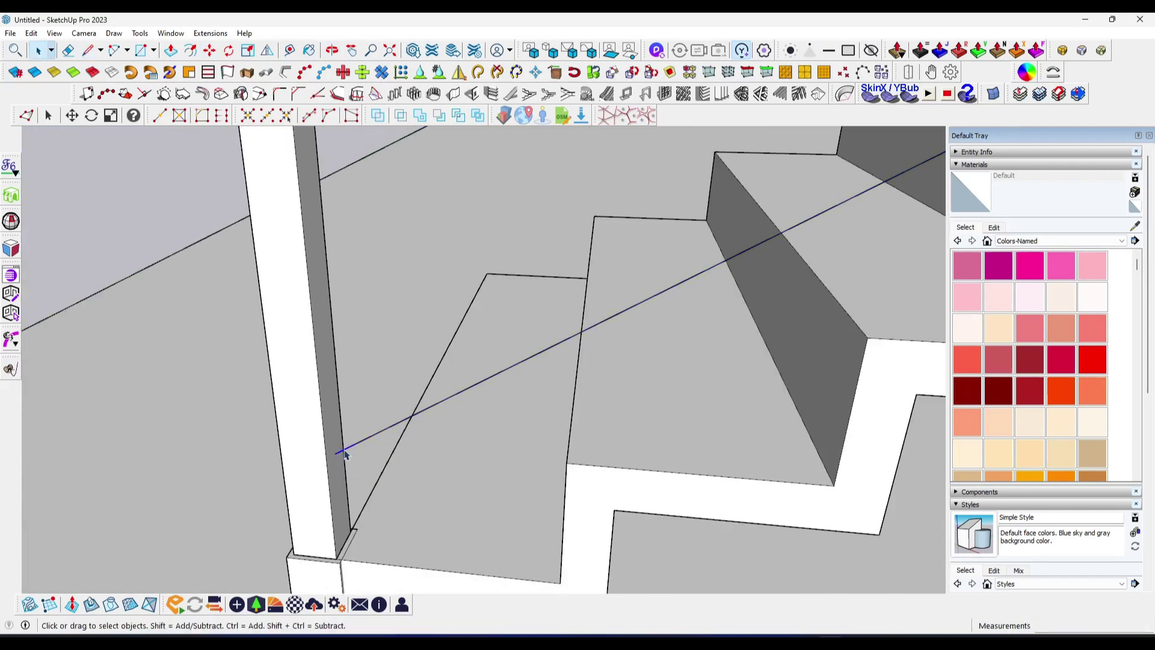
Move the guide line's end point down so it anchors against the lower post
{"action": "key", "text": "m"}
{"action": "scroll", "coordinate": [341, 458], "scroll_direction": "down", "scroll_amount": 2}
{"action": "middle_click_drag", "start_coordinate": [337, 457], "coordinate": [328, 451]}
{"action": "scroll", "coordinate": [334, 451], "scroll_direction": "down", "scroll_amount": 2}
{"action": "left_click", "coordinate": [328, 451]}
{"action": "scroll", "coordinate": [325, 475], "scroll_direction": "up", "scroll_amount": 2}
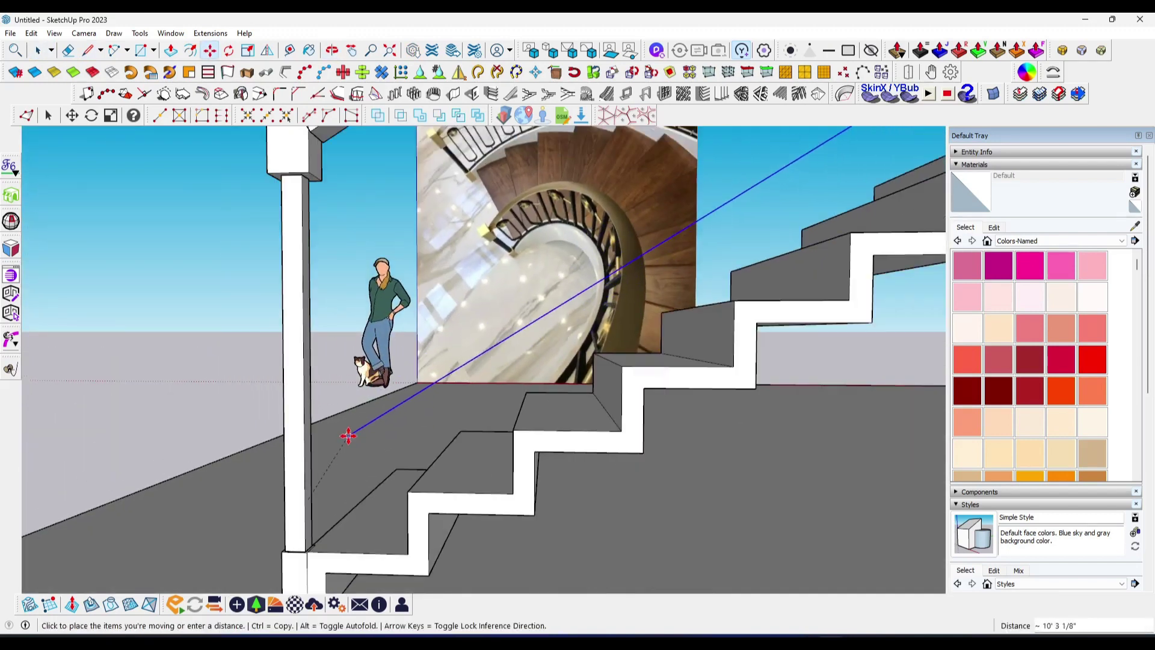
{"action": "scroll", "coordinate": [315, 501], "scroll_direction": "up", "scroll_amount": 2}
{"action": "left_click", "coordinate": [301, 535]}
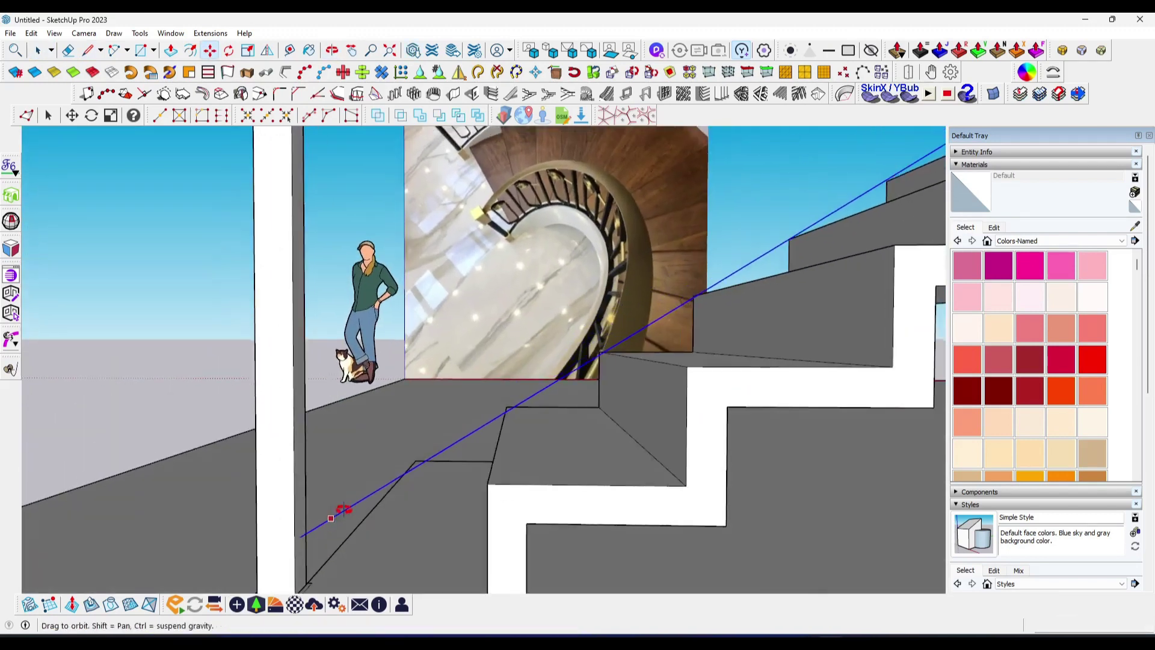
{"action": "middle_click_drag", "start_coordinate": [301, 536], "coordinate": [335, 484]}
{"action": "scroll", "coordinate": [408, 395], "scroll_direction": "down", "scroll_amount": 2}
{"action": "middle_click_drag", "start_coordinate": [407, 395], "coordinate": [327, 459]}
{"action": "scroll", "coordinate": [335, 485], "scroll_direction": "up", "scroll_amount": 3}
{"action": "scroll", "coordinate": [433, 391], "scroll_direction": "down", "scroll_amount": 3}
{"action": "scroll", "coordinate": [388, 410], "scroll_direction": "up", "scroll_amount": 2}
{"action": "key", "text": "space"}
{"action": "middle_click_drag", "start_coordinate": [388, 410], "coordinate": [479, 390]}
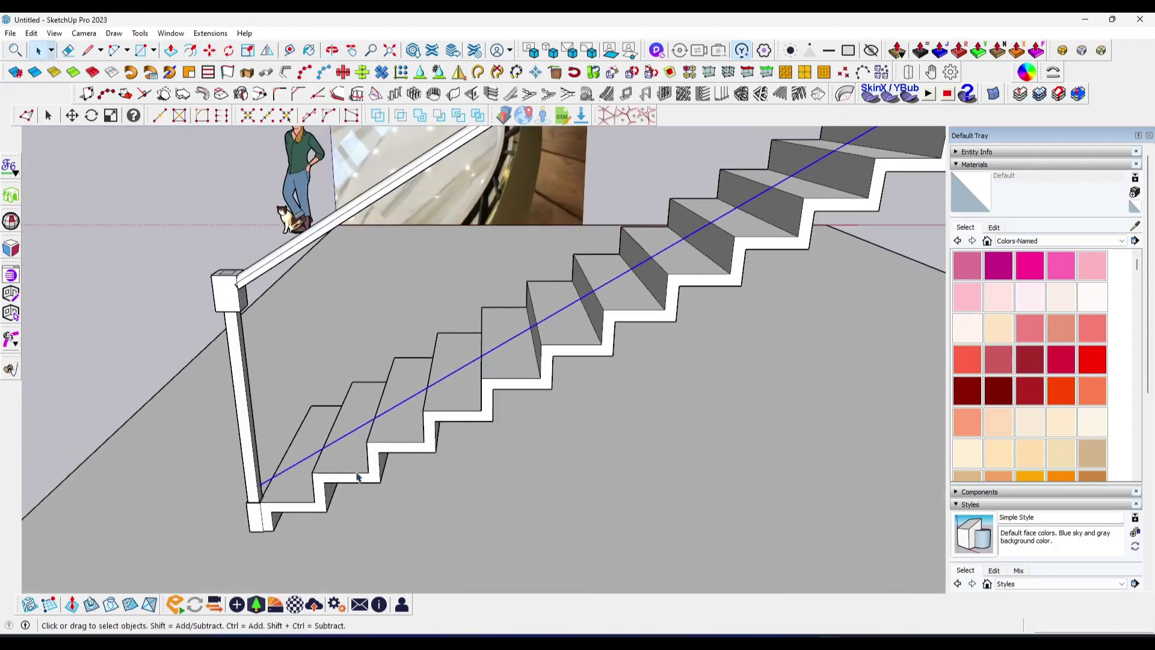
Inside the stair group, paste the zigzag side face in place
{"action": "double_click", "coordinate": [357, 477]}
{"action": "left_click", "coordinate": [343, 480]}
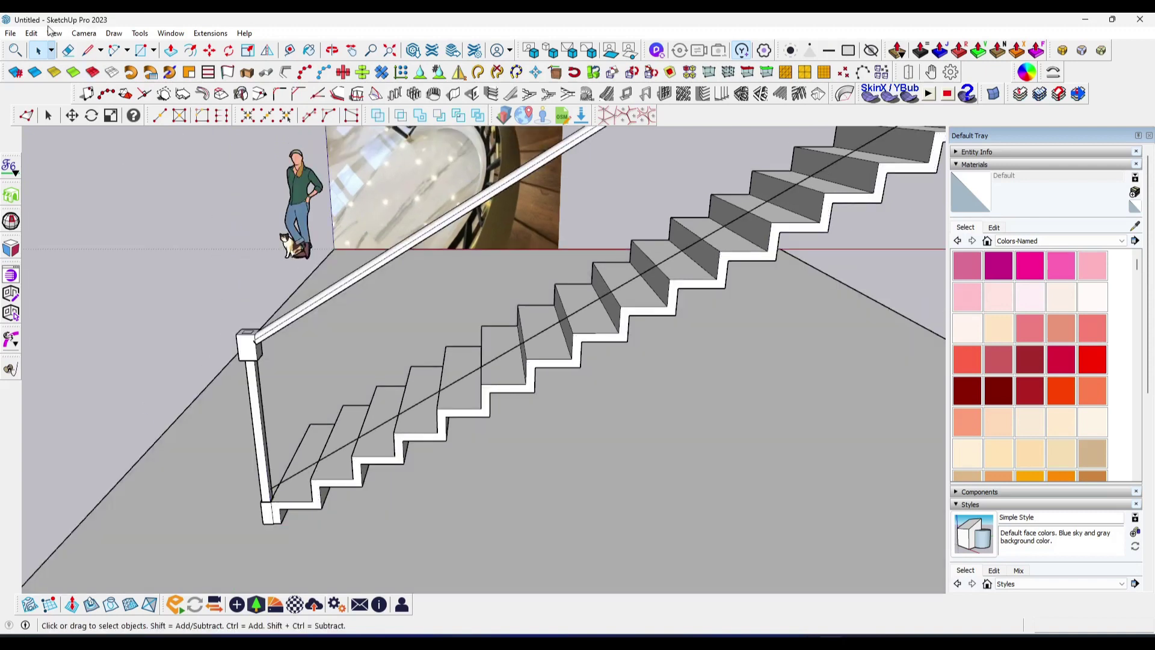
{"action": "left_click", "coordinate": [31, 33]}
{"action": "left_click", "coordinate": [54, 116]}
Draw a sloped line from the bottom of the stair side to the bottom post's corner
{"action": "mouse_move", "coordinate": [337, 421]}
{"action": "middle_mouse_down"}
{"action": "mouse_move", "coordinate": [306, 485]}
{"action": "mouse_move", "coordinate": [268, 502]}
{"action": "middle_mouse_up"}
{"action": "scroll", "coordinate": [268, 503], "scroll_direction": "up", "scroll_amount": 2}
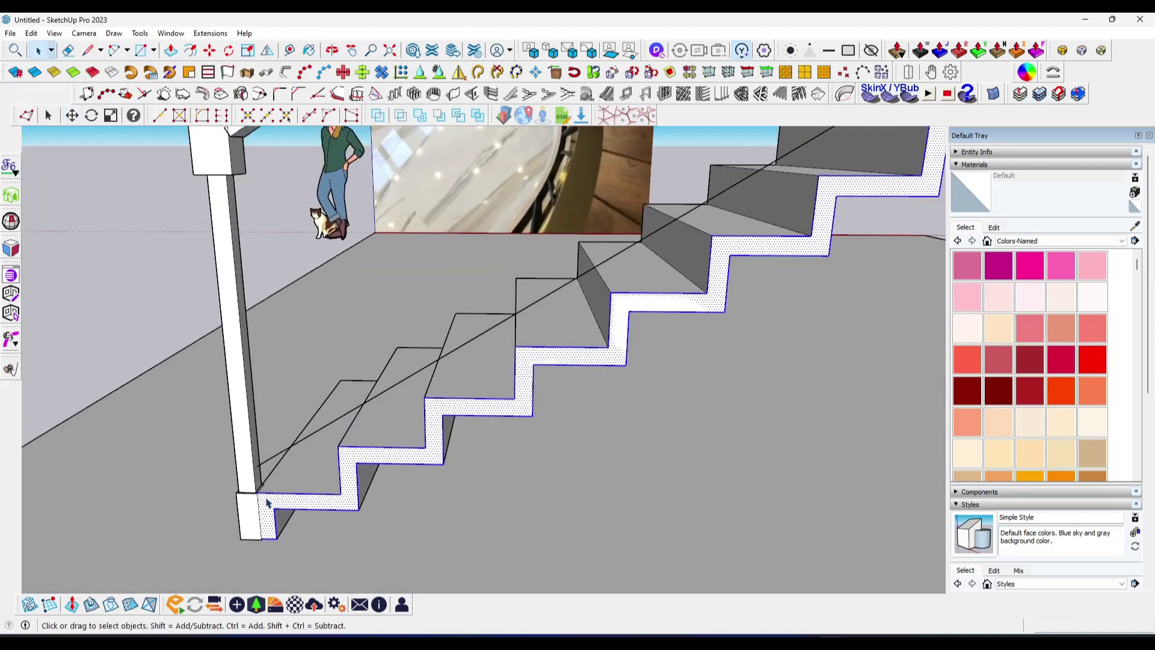
{"action": "scroll", "coordinate": [253, 441], "scroll_direction": "down", "scroll_amount": 3}
{"action": "middle_click_drag", "start_coordinate": [258, 477], "coordinate": [272, 428]}
{"action": "key", "text": "l"}
{"action": "left_click", "coordinate": [247, 473]}
{"action": "mouse_move", "coordinate": [246, 472]}
{"action": "middle_mouse_down"}
{"action": "mouse_move", "coordinate": [485, 345]}
{"action": "mouse_move", "coordinate": [498, 430]}
{"action": "middle_mouse_up"}
{"action": "scroll", "coordinate": [497, 431], "scroll_direction": "up", "scroll_amount": 3}
{"action": "scroll", "coordinate": [601, 301], "scroll_direction": "down", "scroll_amount": 3}
{"action": "scroll", "coordinate": [340, 473], "scroll_direction": "up", "scroll_amount": 1}
{"action": "scroll", "coordinate": [340, 473], "scroll_direction": "up", "scroll_amount": 3}
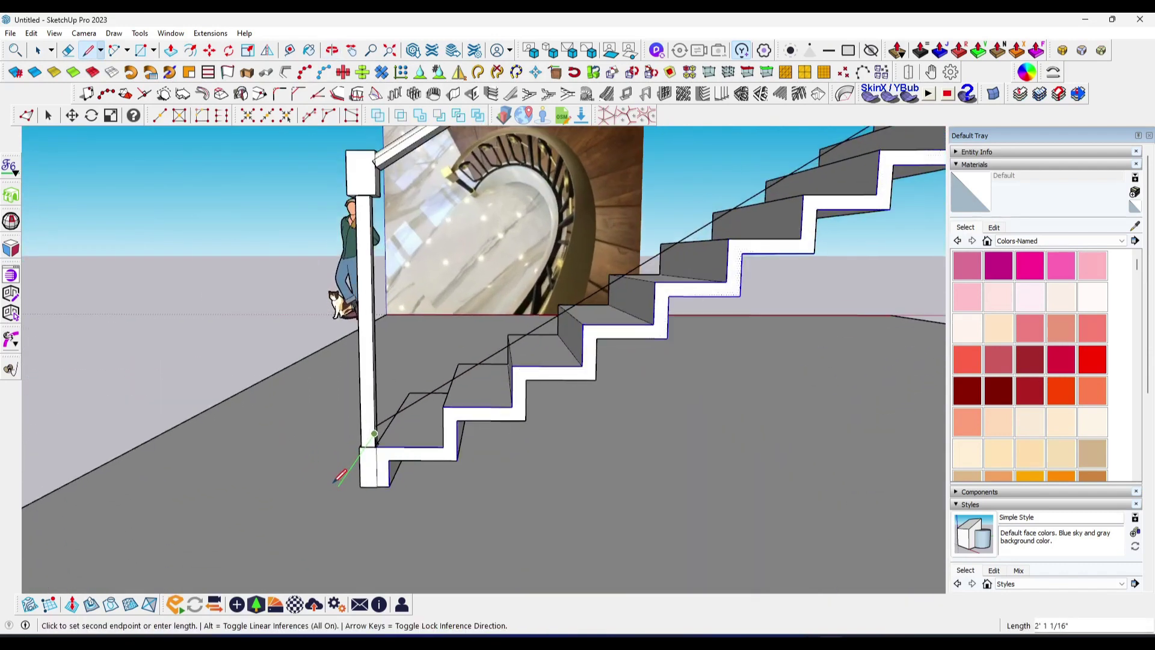
{"action": "mouse_move", "coordinate": [380, 468]}
{"action": "middle_mouse_down"}
{"action": "mouse_move", "coordinate": [363, 464]}
{"action": "mouse_move", "coordinate": [424, 433]}
{"action": "middle_mouse_up"}
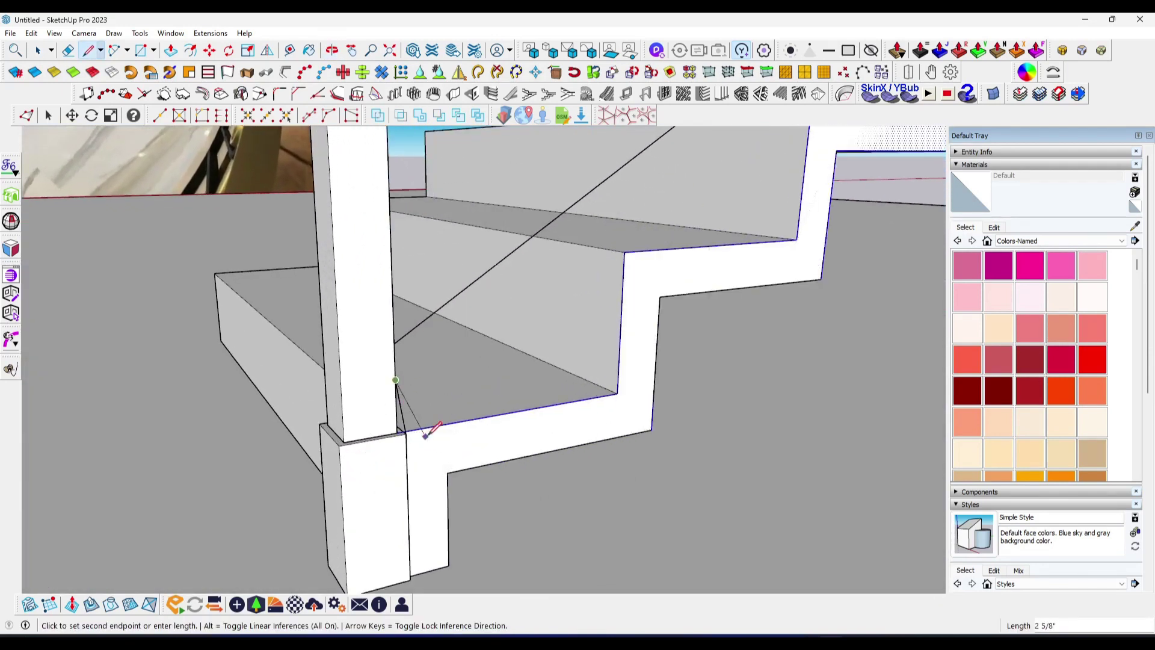
{"action": "left_click", "coordinate": [418, 439]}
Cancel the unfinished line and orbit around the stair to face the post
{"action": "scroll", "coordinate": [361, 394], "scroll_direction": "up", "scroll_amount": 2}
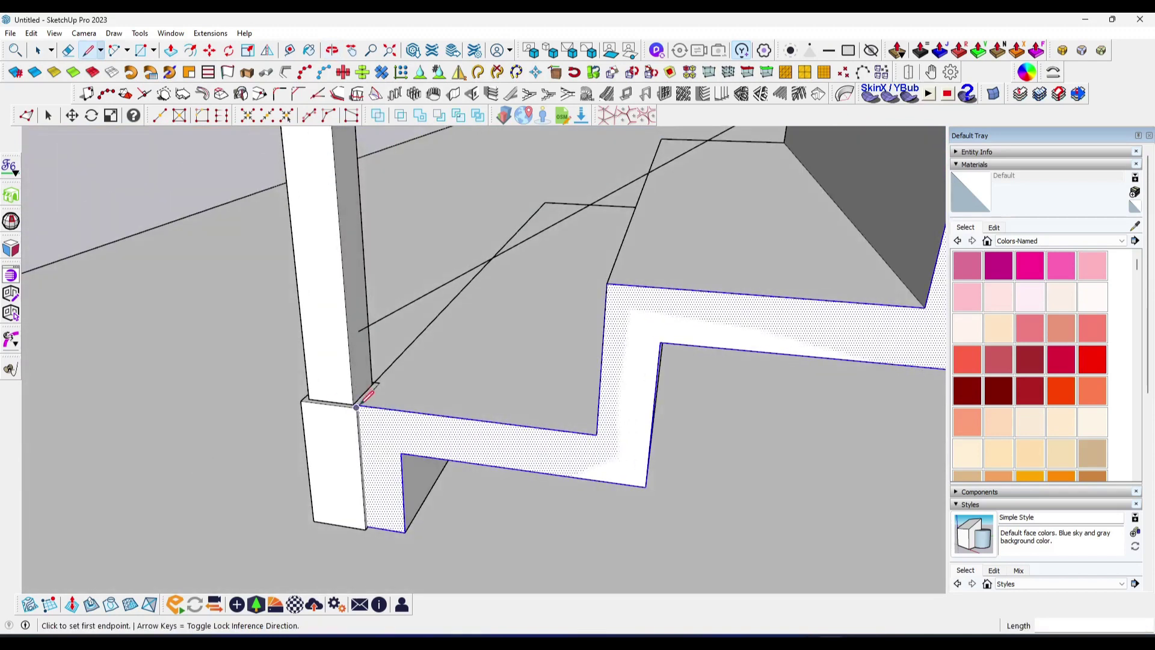
{"action": "scroll", "coordinate": [357, 407], "scroll_direction": "up", "scroll_amount": 2}
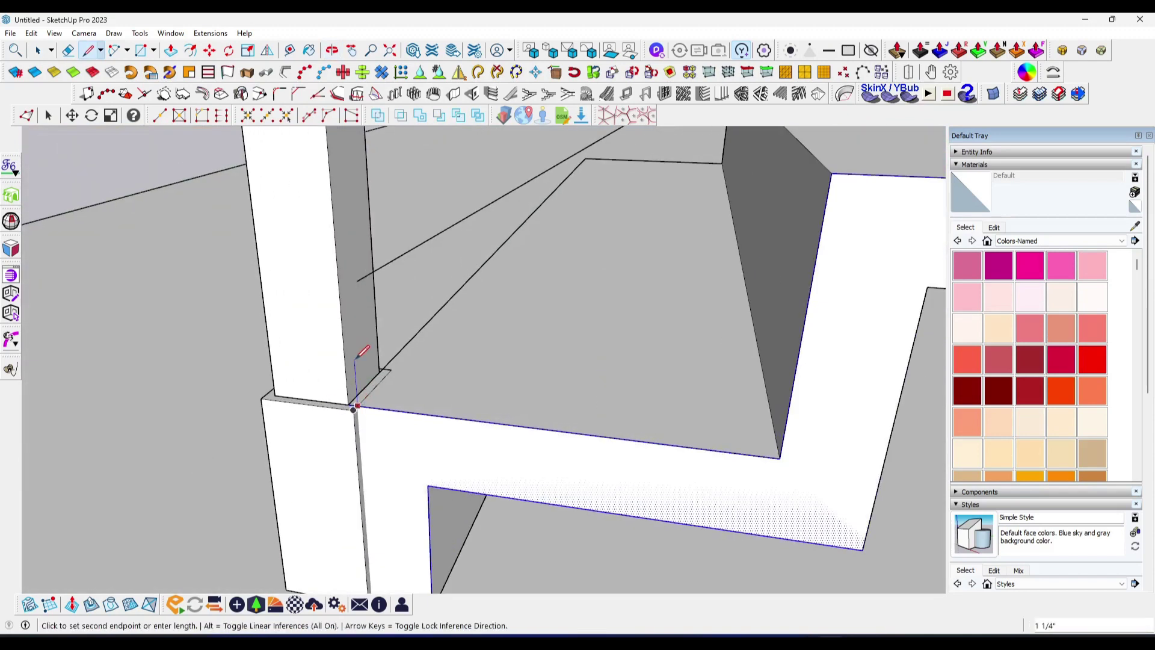
{"action": "scroll", "coordinate": [356, 357], "scroll_direction": "down", "scroll_amount": 2}
{"action": "scroll", "coordinate": [357, 325], "scroll_direction": "down", "scroll_amount": 1}
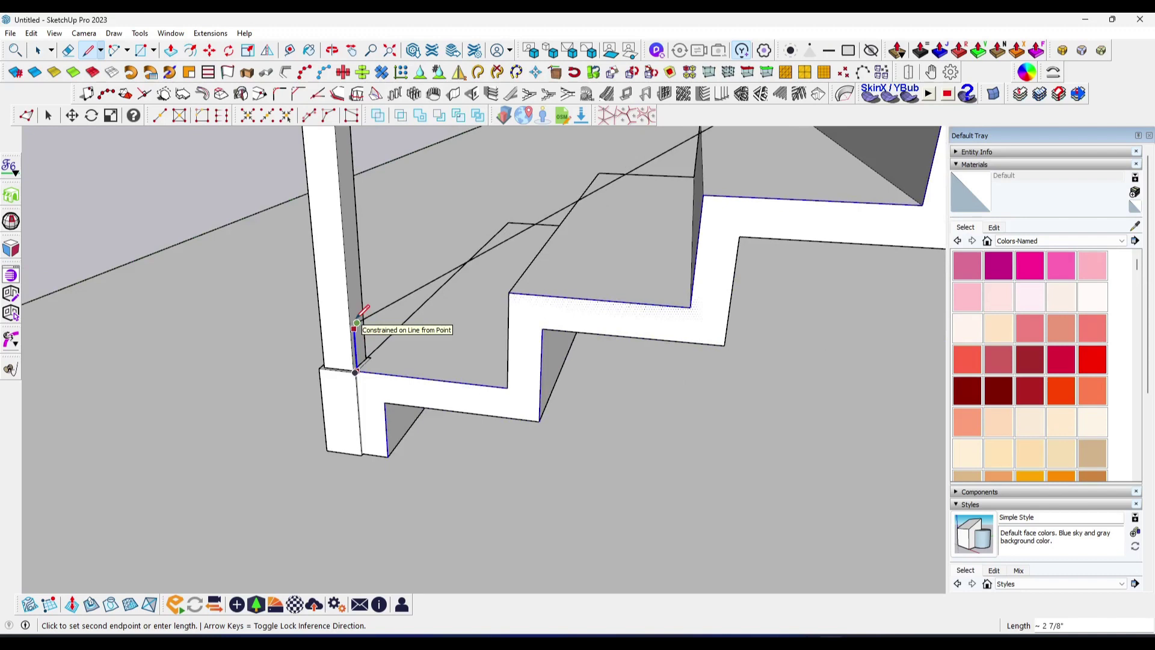
{"action": "scroll", "coordinate": [355, 325], "scroll_direction": "down", "scroll_amount": 2}
{"action": "scroll", "coordinate": [355, 325], "scroll_direction": "down", "scroll_amount": 3}
{"action": "mouse_move", "coordinate": [355, 324]}
{"action": "middle_mouse_down"}
{"action": "mouse_move", "coordinate": [615, 266]}
{"action": "mouse_move", "coordinate": [643, 224]}
{"action": "middle_mouse_up"}
{"action": "scroll", "coordinate": [615, 266], "scroll_direction": "up", "scroll_amount": 3}
{"action": "key", "text": "Escape"}
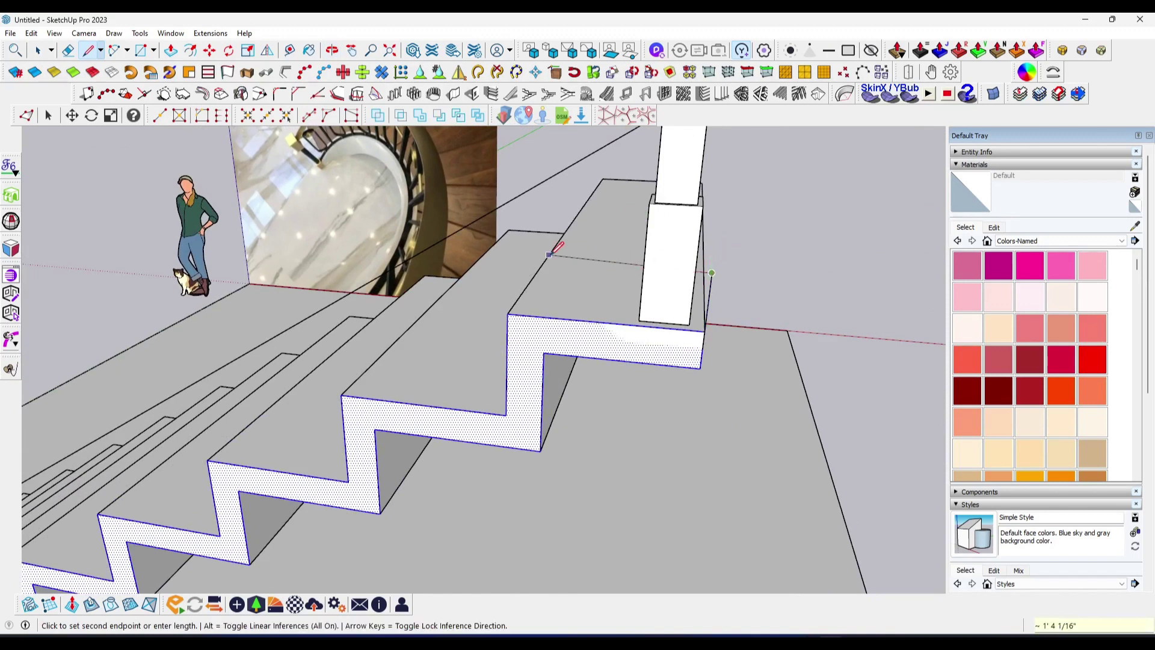
{"action": "scroll", "coordinate": [515, 258], "scroll_direction": "down", "scroll_amount": 3}
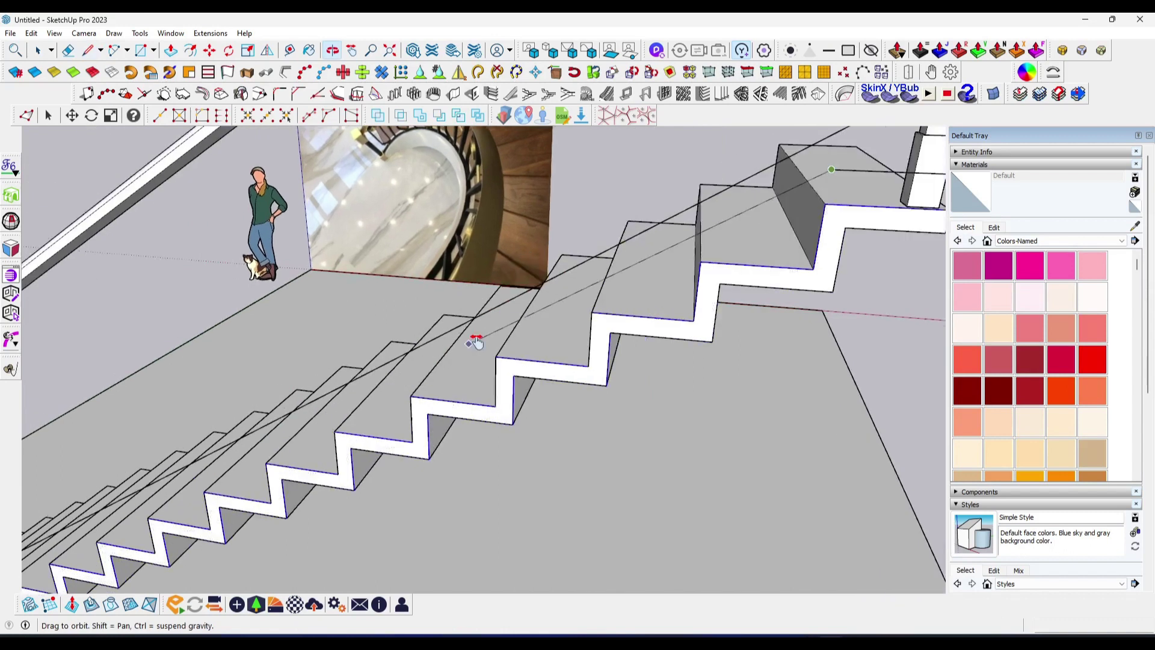
{"action": "middle_click_drag", "start_coordinate": [474, 336], "coordinate": [479, 382]}
{"action": "scroll", "coordinate": [479, 382], "scroll_direction": "up", "scroll_amount": 3}
{"action": "scroll", "coordinate": [454, 485], "scroll_direction": "up", "scroll_amount": 1}
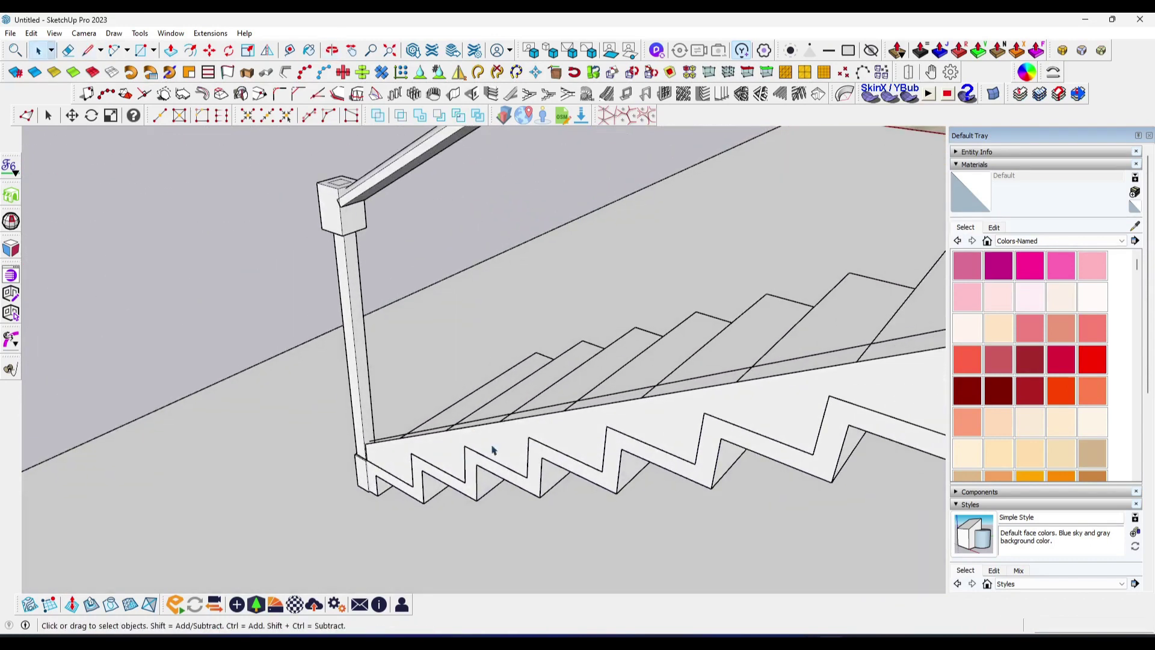
Make the side stringer face into its own group
{"action": "key", "text": "p"}
{"action": "mouse_move", "coordinate": [508, 443]}
{"action": "middle_mouse_down"}
{"action": "mouse_move", "coordinate": [399, 485]}
{"action": "mouse_move", "coordinate": [478, 433]}
{"action": "mouse_move", "coordinate": [645, 369]}
{"action": "middle_mouse_up"}
{"action": "key", "text": "space"}
{"action": "left_click", "coordinate": [480, 431]}
{"action": "right_click", "coordinate": [610, 416]}
{"action": "left_click", "coordinate": [638, 183]}
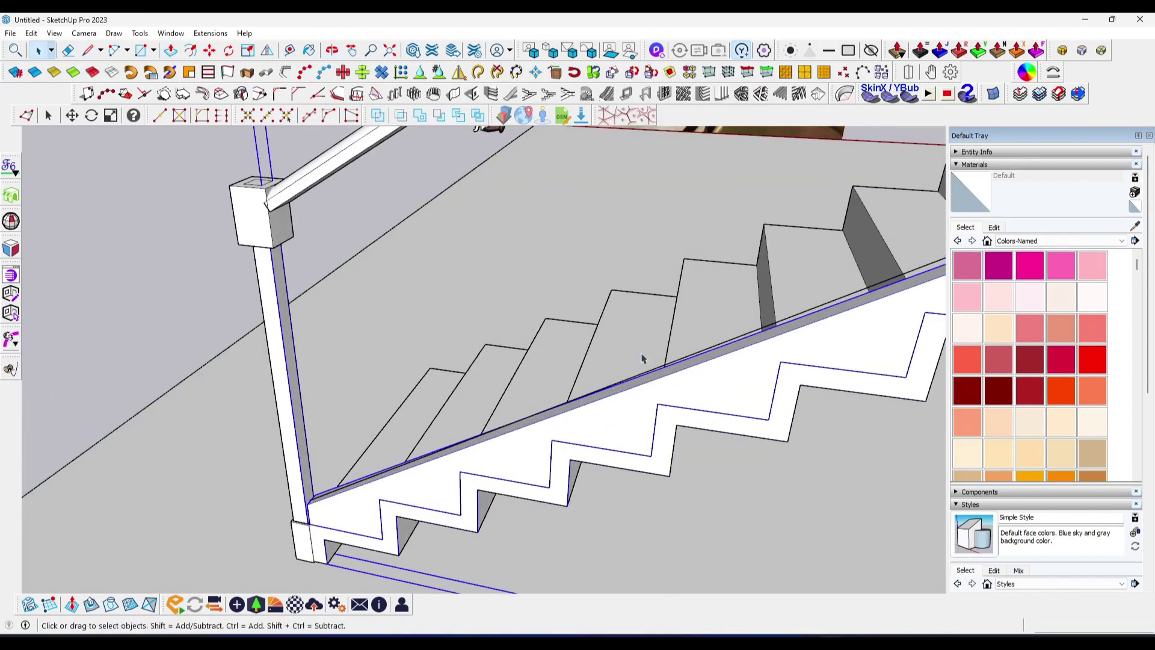
{"action": "middle_click_drag", "start_coordinate": [672, 368], "coordinate": [331, 477]}
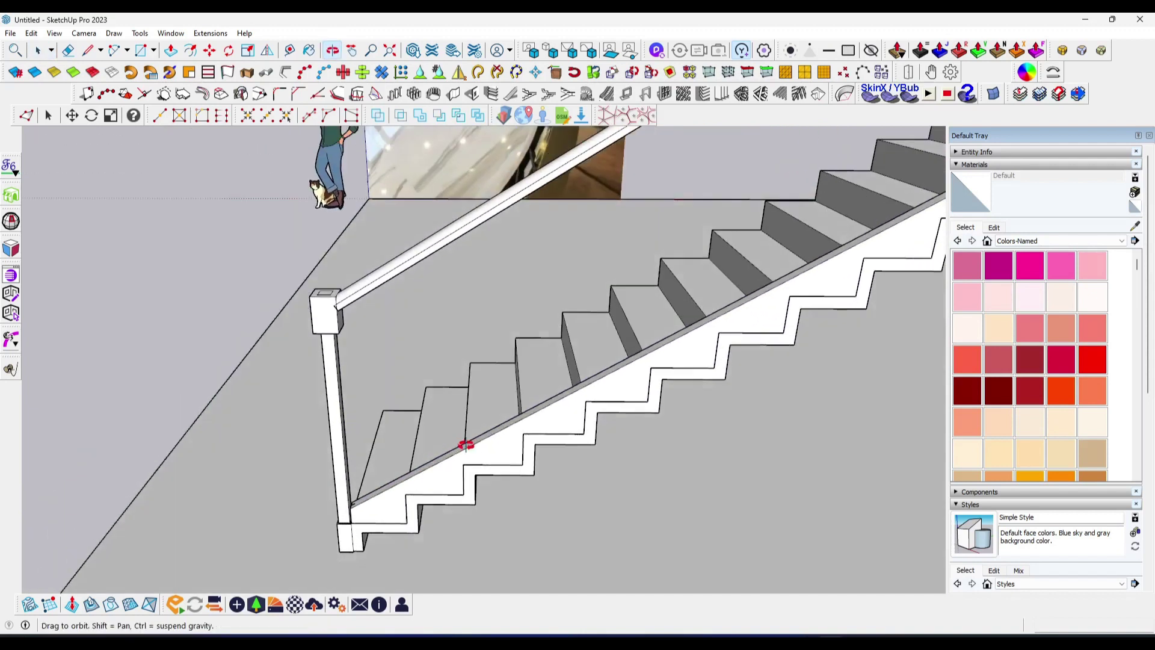
{"action": "middle_click_drag", "start_coordinate": [464, 443], "coordinate": [413, 482]}
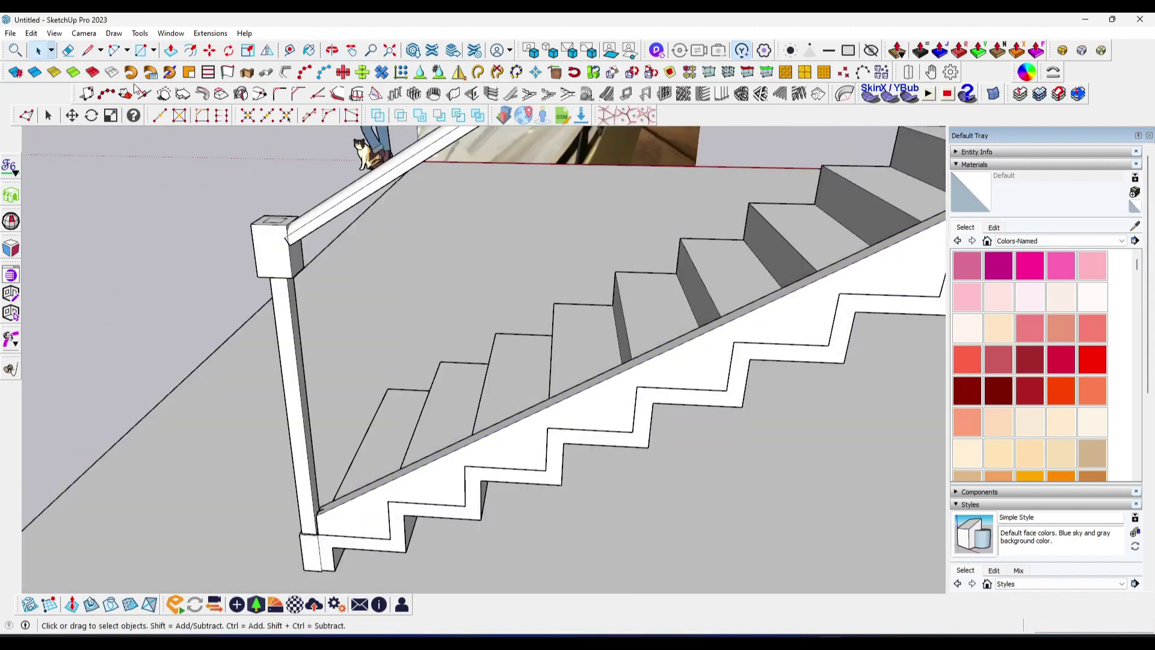
Delete all guide lines from the model
{"action": "left_click", "coordinate": [31, 33]}
{"action": "left_click", "coordinate": [63, 142]}
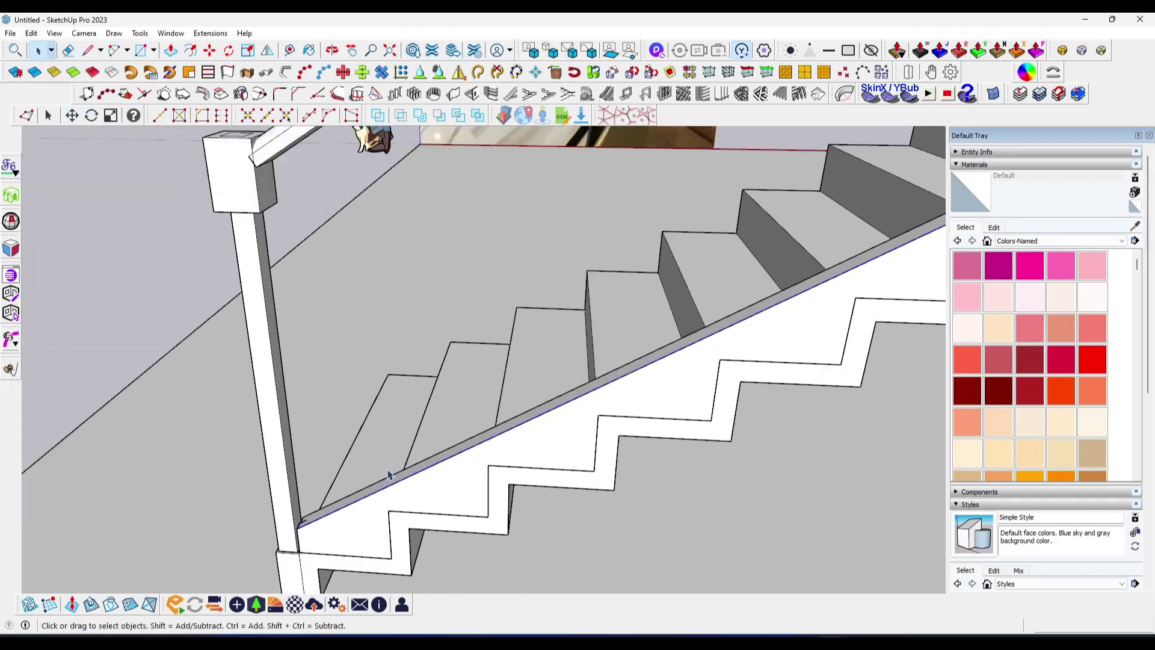
{"action": "middle_click_drag", "start_coordinate": [388, 475], "coordinate": [258, 478]}
{"action": "scroll", "coordinate": [277, 492], "scroll_direction": "up", "scroll_amount": 3}
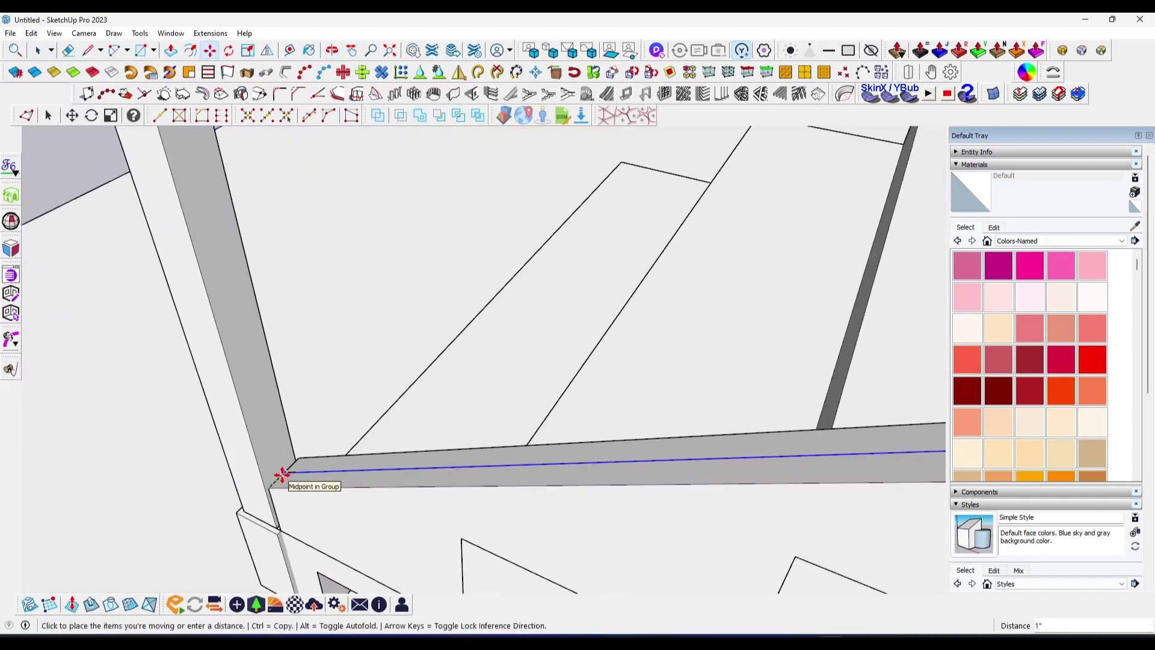
{"action": "scroll", "coordinate": [279, 478], "scroll_direction": "up", "scroll_amount": 2}
{"action": "scroll", "coordinate": [288, 466], "scroll_direction": "up", "scroll_amount": 2}
{"action": "key", "text": "space"}
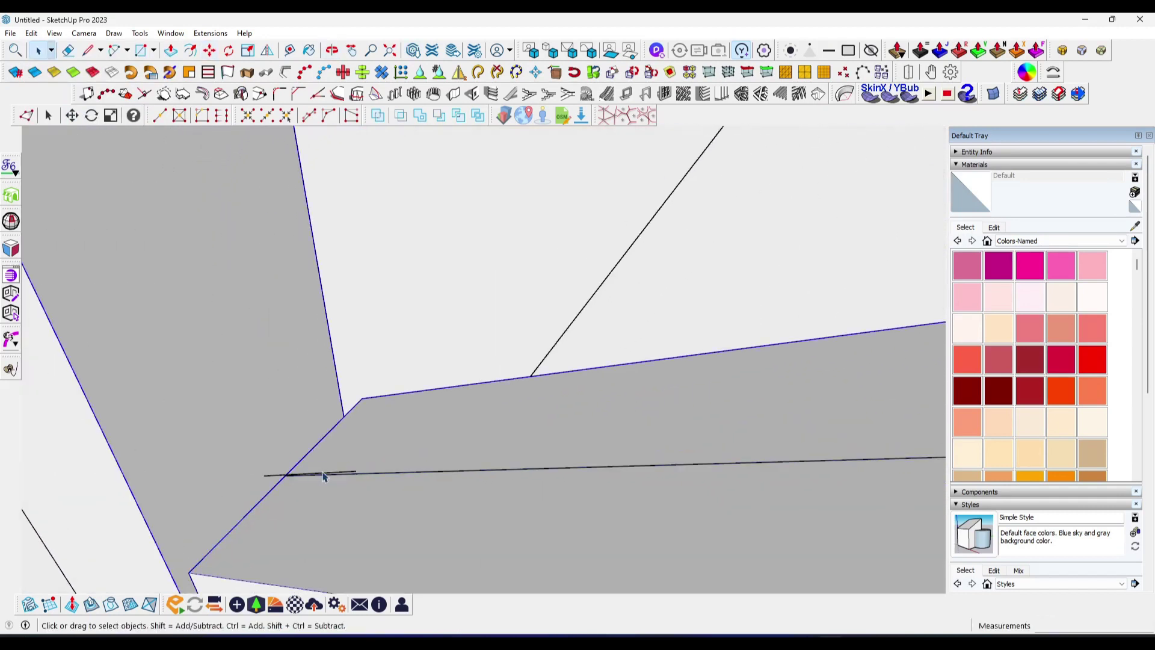
{"action": "scroll", "coordinate": [323, 479], "scroll_direction": "down", "scroll_amount": 5}
{"action": "scroll", "coordinate": [324, 479], "scroll_direction": "down", "scroll_amount": 5}
{"action": "mouse_move", "coordinate": [324, 479]}
{"action": "middle_mouse_down"}
{"action": "mouse_move", "coordinate": [361, 456]}
{"action": "mouse_move", "coordinate": [308, 499]}
{"action": "middle_mouse_up"}
{"action": "scroll", "coordinate": [308, 501], "scroll_direction": "up", "scroll_amount": 3}
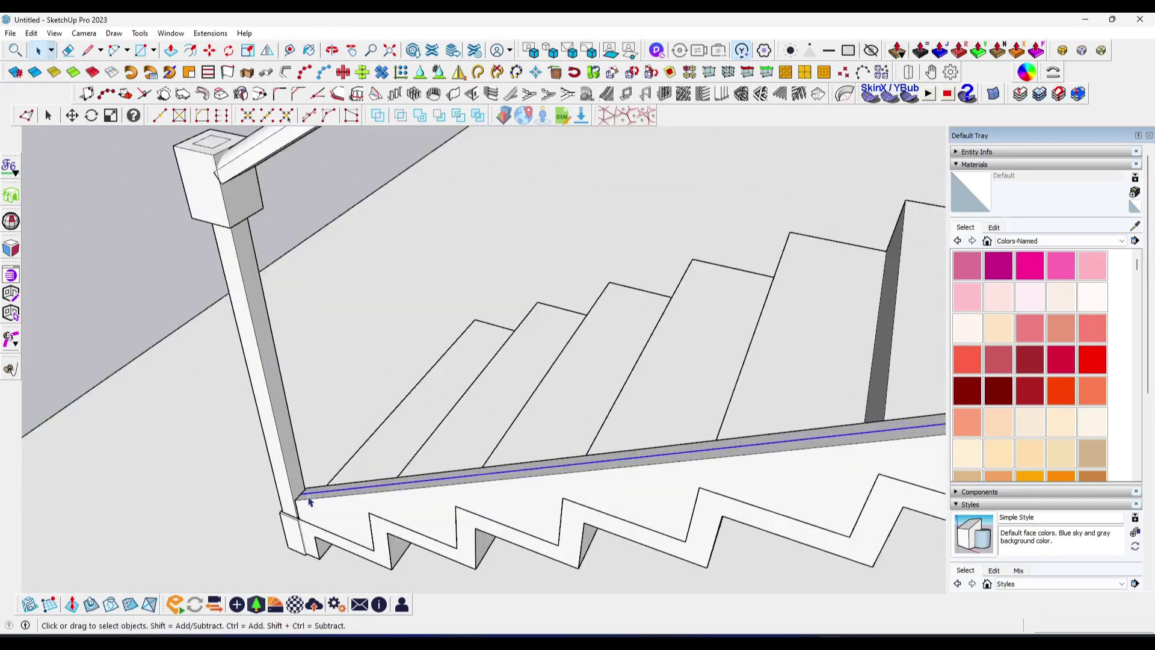
{"action": "scroll", "coordinate": [308, 502], "scroll_direction": "up", "scroll_amount": 3}
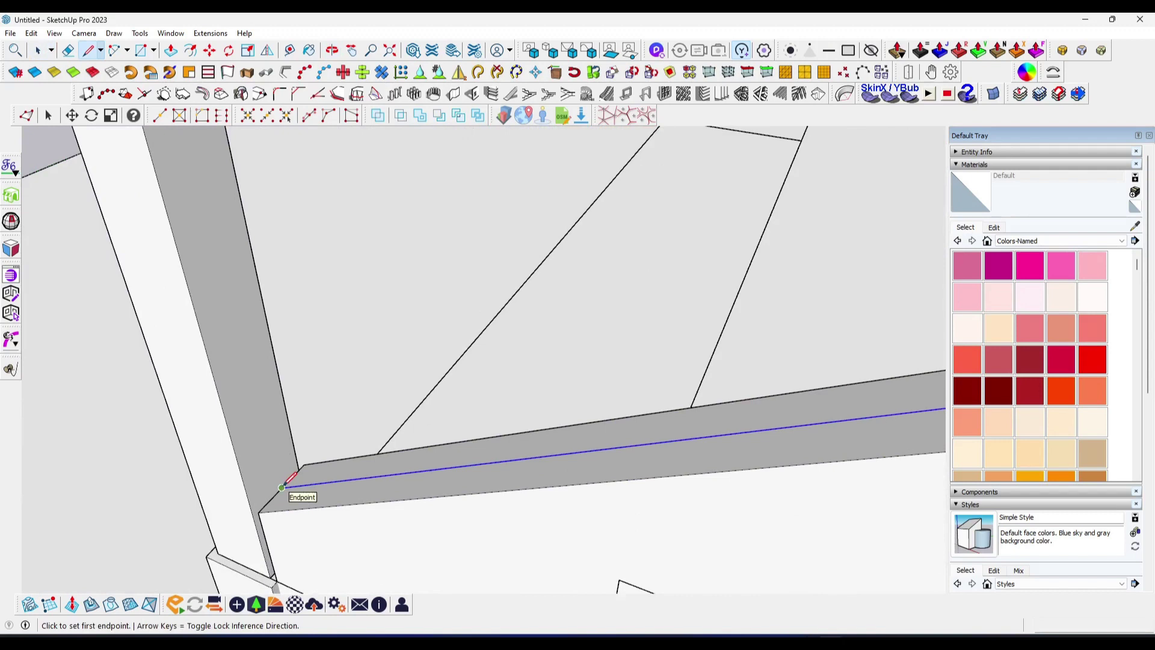
Draw a small strip profile at the stringer corner using a rectangle and a line
{"action": "key", "text": "space"}
{"action": "scroll", "coordinate": [277, 493], "scroll_direction": "down", "scroll_amount": 2}
{"action": "scroll", "coordinate": [264, 505], "scroll_direction": "up", "scroll_amount": 2}
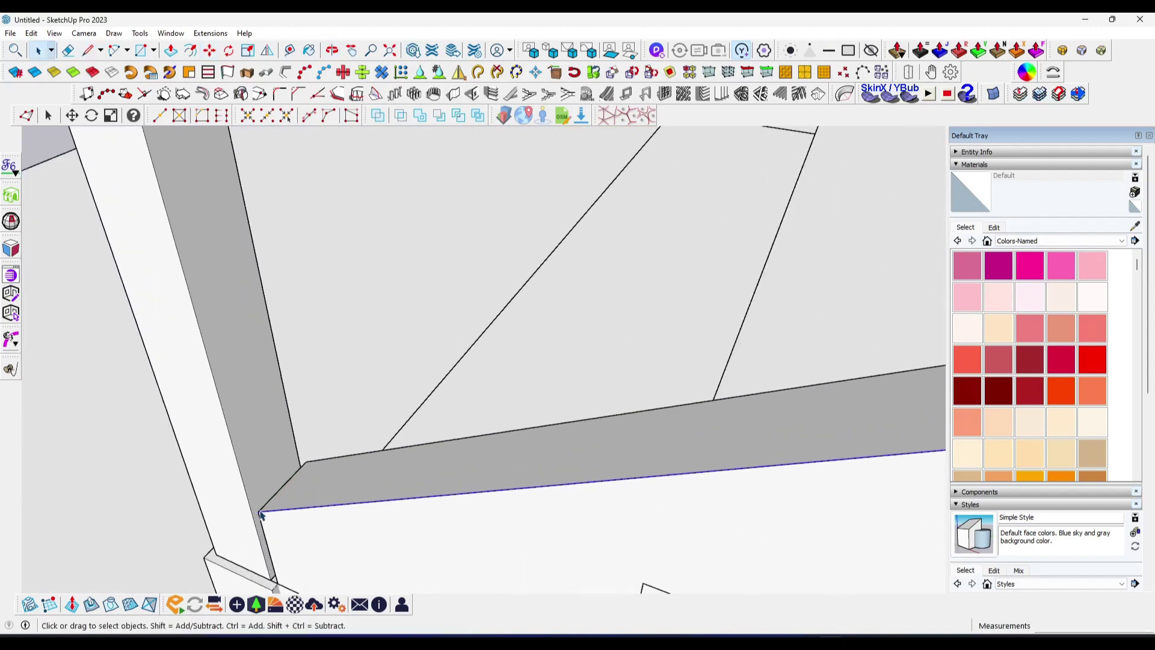
{"action": "key", "text": "r"}
{"action": "left_click", "coordinate": [257, 513]}
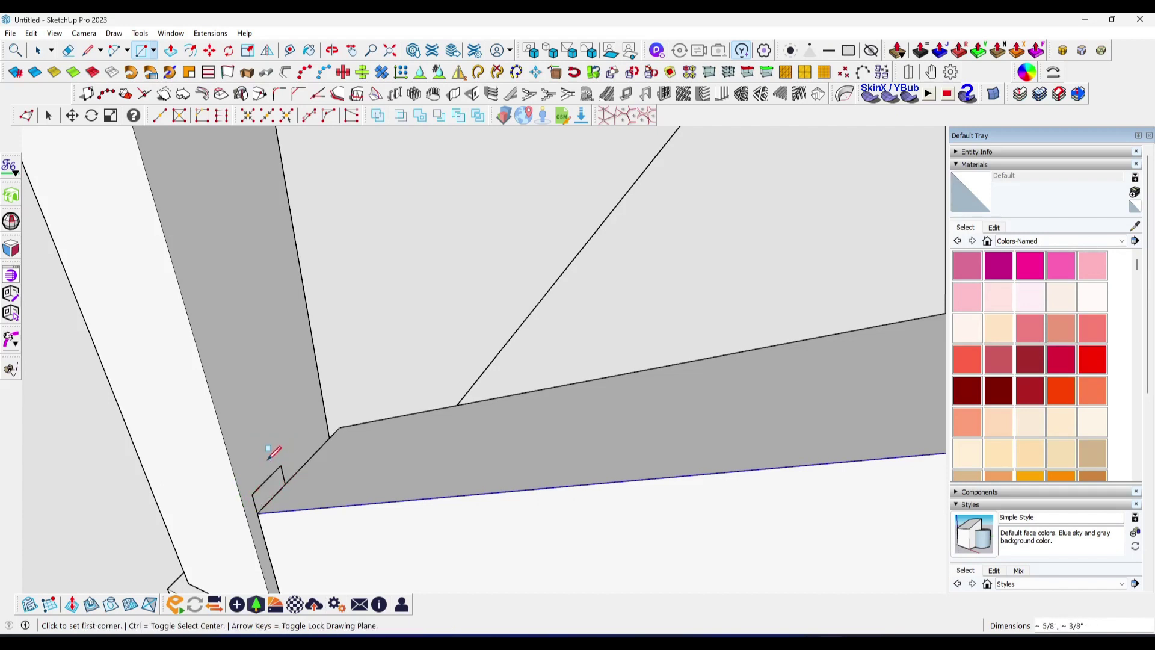
{"action": "key", "text": "space"}
{"action": "scroll", "coordinate": [271, 457], "scroll_direction": "down", "scroll_amount": 5}
{"action": "scroll", "coordinate": [361, 458], "scroll_direction": "down", "scroll_amount": 5}
{"action": "scroll", "coordinate": [540, 457], "scroll_direction": "up", "scroll_amount": 1}
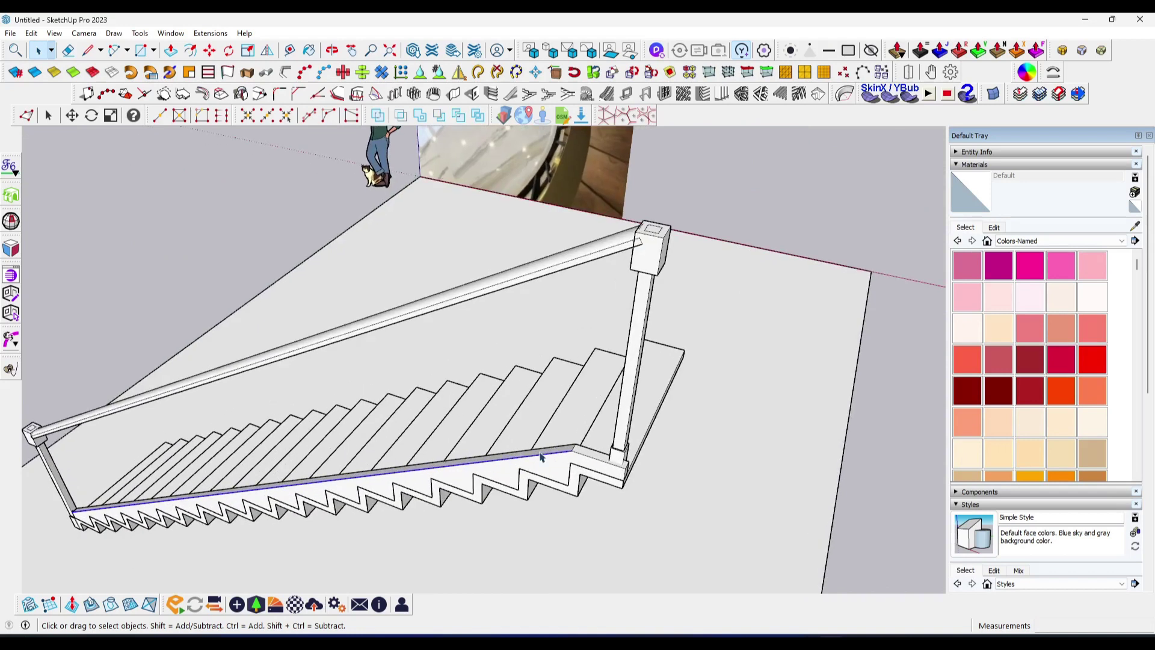
{"action": "scroll", "coordinate": [540, 457], "scroll_direction": "up", "scroll_amount": 3}
{"action": "scroll", "coordinate": [540, 457], "scroll_direction": "up", "scroll_amount": 1}
{"action": "key", "text": "l"}
{"action": "left_click", "coordinate": [539, 446]}
{"action": "left_click", "coordinate": [758, 515]}
{"action": "key", "text": "space"}
Move the end post onto the stringer corner
{"action": "left_click", "coordinate": [677, 519]}
{"action": "scroll", "coordinate": [723, 471], "scroll_direction": "down", "scroll_amount": 5}
{"action": "middle_click_drag", "start_coordinate": [608, 467], "coordinate": [540, 380]}
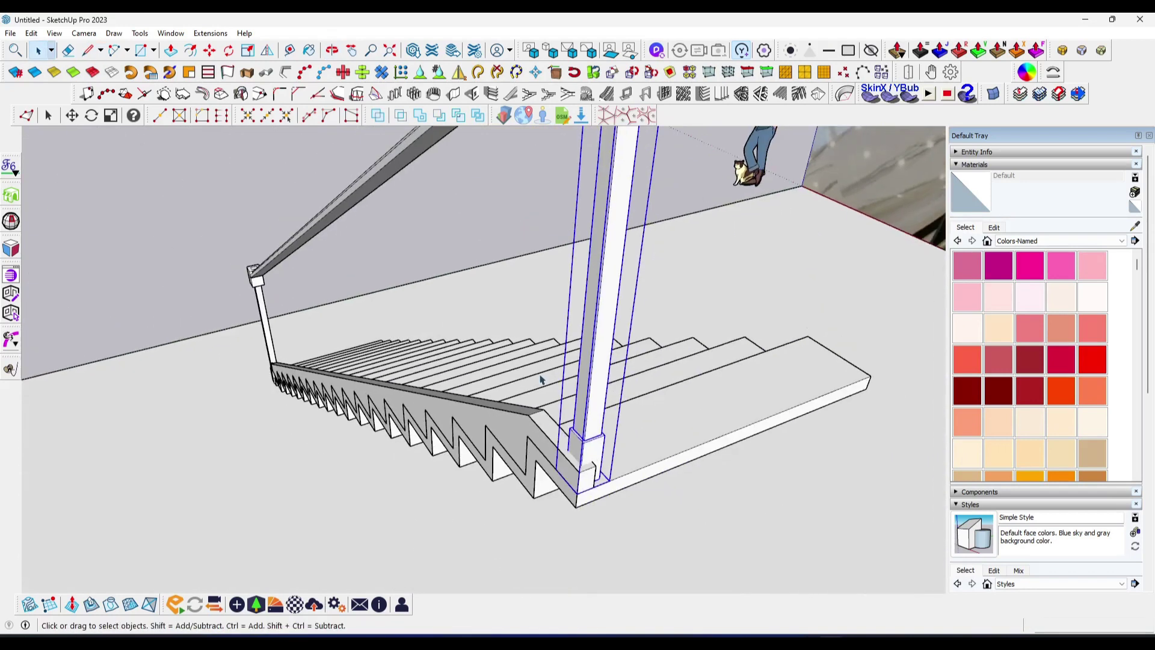
{"action": "scroll", "coordinate": [576, 485], "scroll_direction": "up", "scroll_amount": 2}
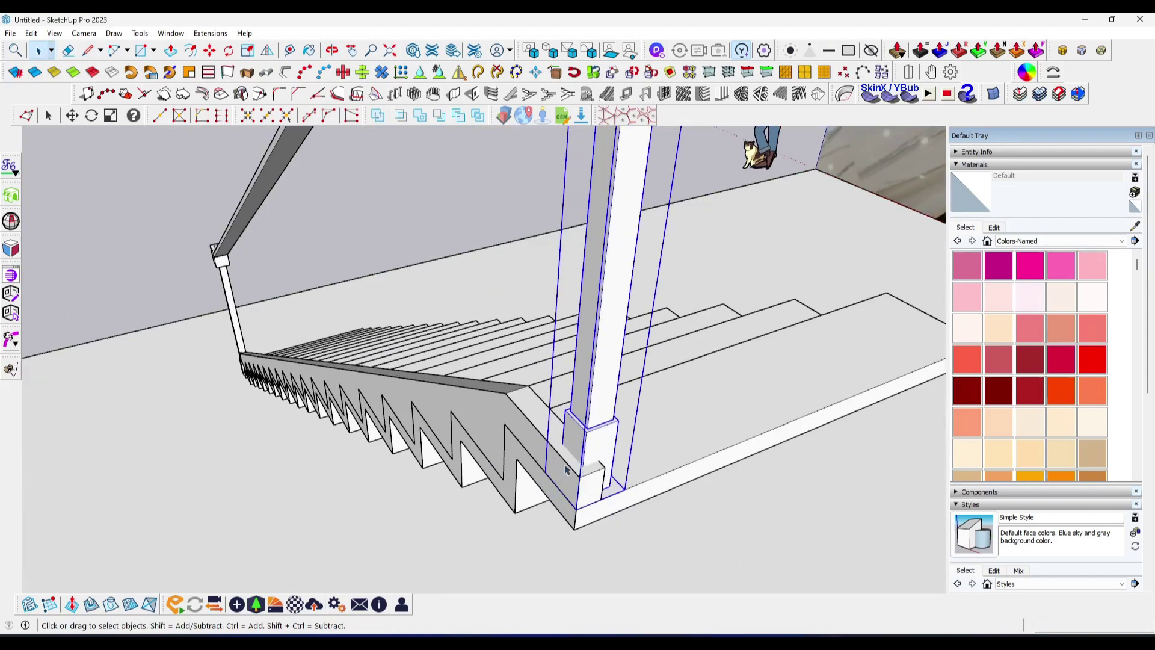
{"action": "scroll", "coordinate": [566, 469], "scroll_direction": "up", "scroll_amount": 2}
{"action": "key", "text": "m"}
{"action": "left_click", "coordinate": [578, 465]}
{"action": "left_click", "coordinate": [578, 472]}
{"action": "key", "text": "space"}
{"action": "mouse_move", "coordinate": [584, 501]}
{"action": "middle_mouse_down"}
{"action": "mouse_move", "coordinate": [516, 399]}
{"action": "mouse_move", "coordinate": [488, 383]}
{"action": "middle_mouse_up"}
{"action": "scroll", "coordinate": [516, 399], "scroll_direction": "down", "scroll_amount": 3}
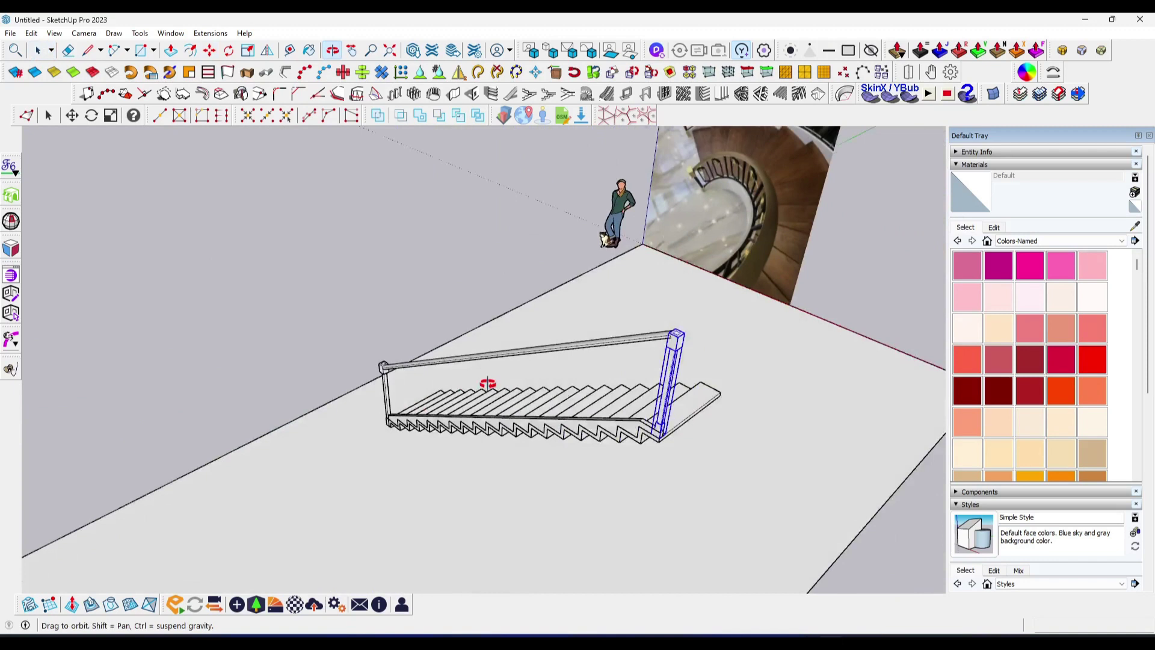
{"action": "scroll", "coordinate": [385, 421], "scroll_direction": "up", "scroll_amount": 3}
{"action": "scroll", "coordinate": [343, 443], "scroll_direction": "up", "scroll_amount": 3}
{"action": "scroll", "coordinate": [305, 503], "scroll_direction": "up", "scroll_amount": 2}
{"action": "scroll", "coordinate": [258, 503], "scroll_direction": "down", "scroll_amount": 1}
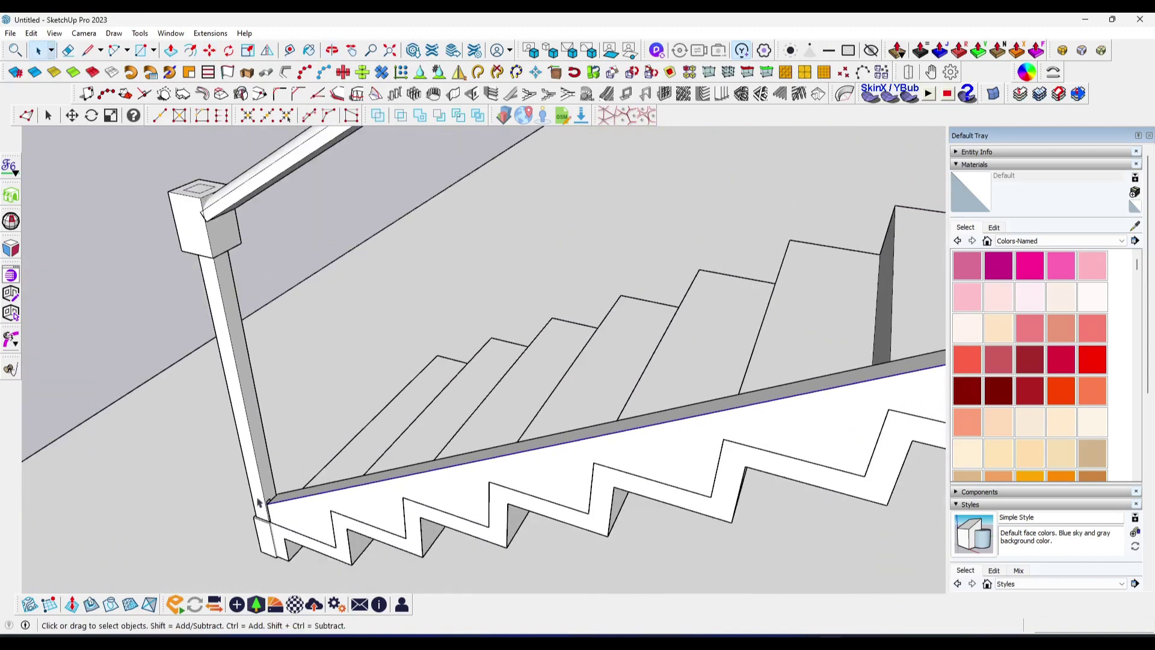
{"action": "scroll", "coordinate": [258, 502], "scroll_direction": "down", "scroll_amount": 3}
{"action": "middle_click_drag", "start_coordinate": [250, 464], "coordinate": [850, 361]}
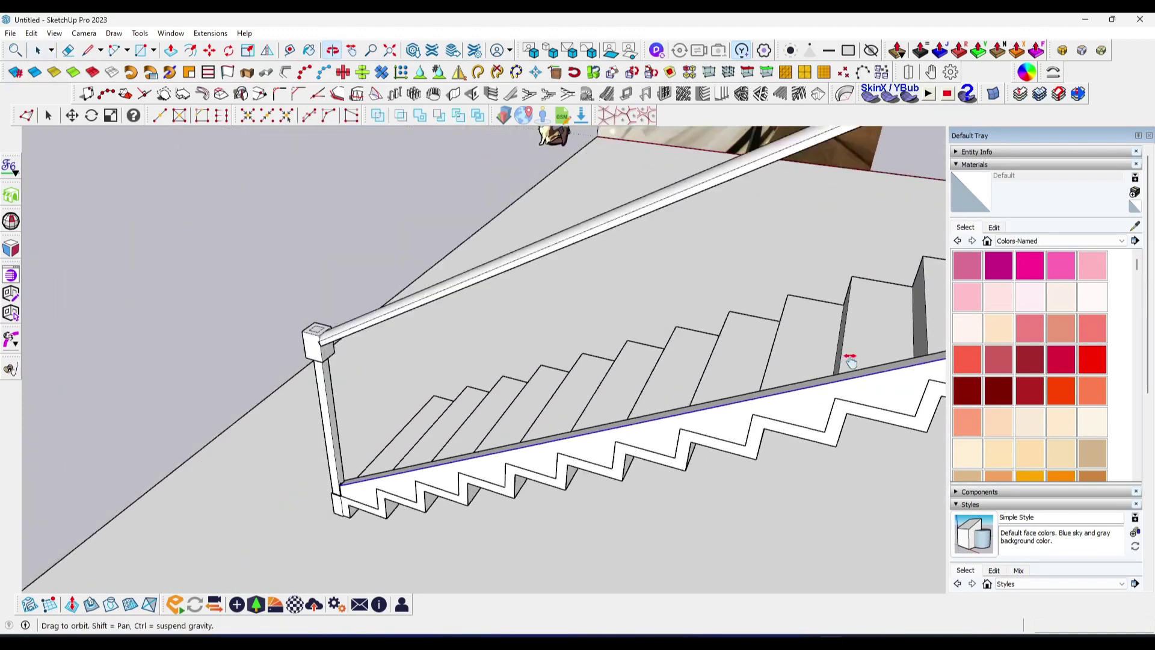
{"action": "scroll", "coordinate": [258, 497], "scroll_direction": "up", "scroll_amount": 3}
{"action": "scroll", "coordinate": [234, 545], "scroll_direction": "up", "scroll_amount": 2}
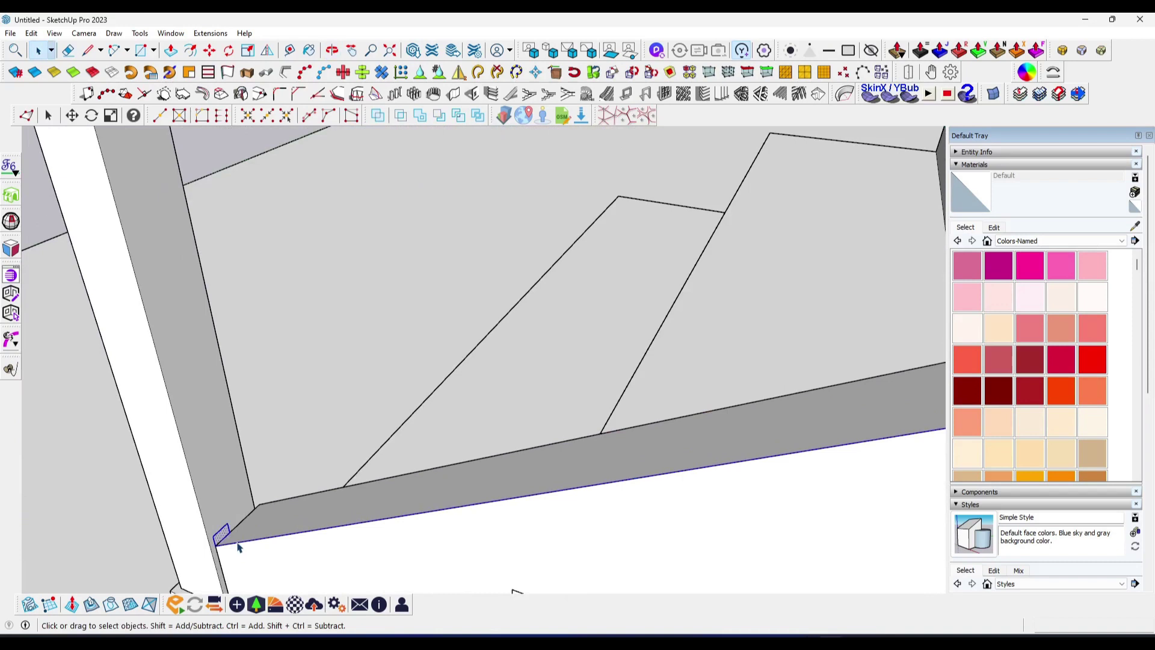
{"action": "scroll", "coordinate": [237, 545], "scroll_direction": "up", "scroll_amount": 1}
{"action": "scroll", "coordinate": [235, 538], "scroll_direction": "up", "scroll_amount": 1}
{"action": "scroll", "coordinate": [251, 528], "scroll_direction": "down", "scroll_amount": 2}
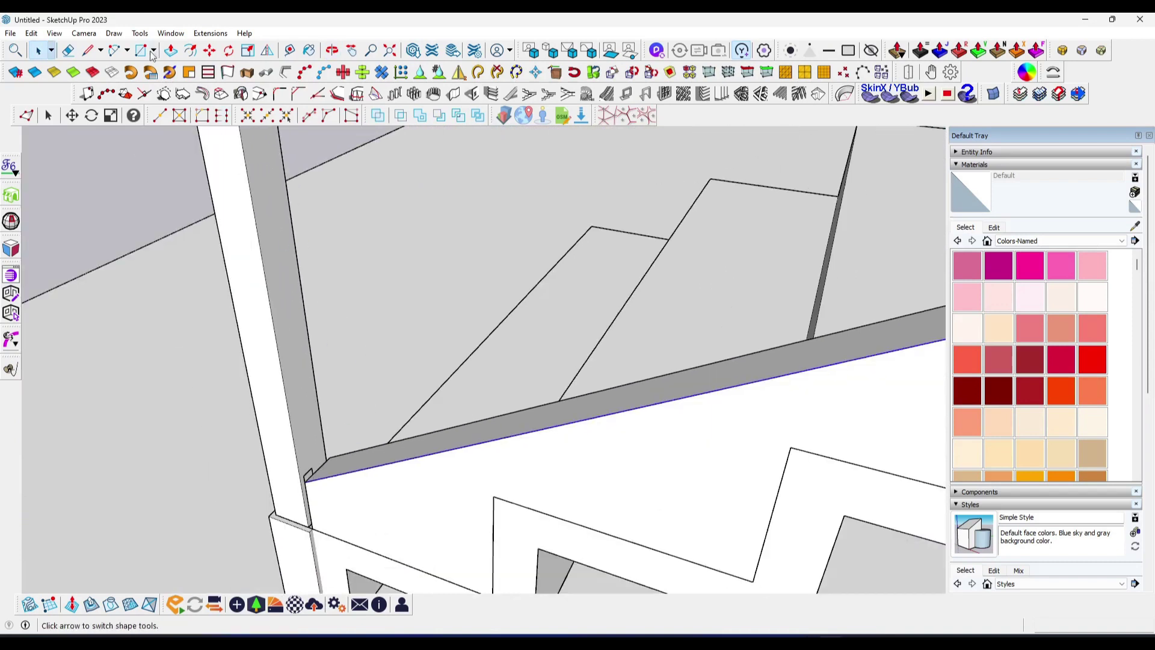
Follow Me the small profile along the stringer's top edge to form a thin strip
{"action": "left_click", "coordinate": [140, 33]}
{"action": "left_click", "coordinate": [165, 177]}
{"action": "left_click", "coordinate": [304, 458]}
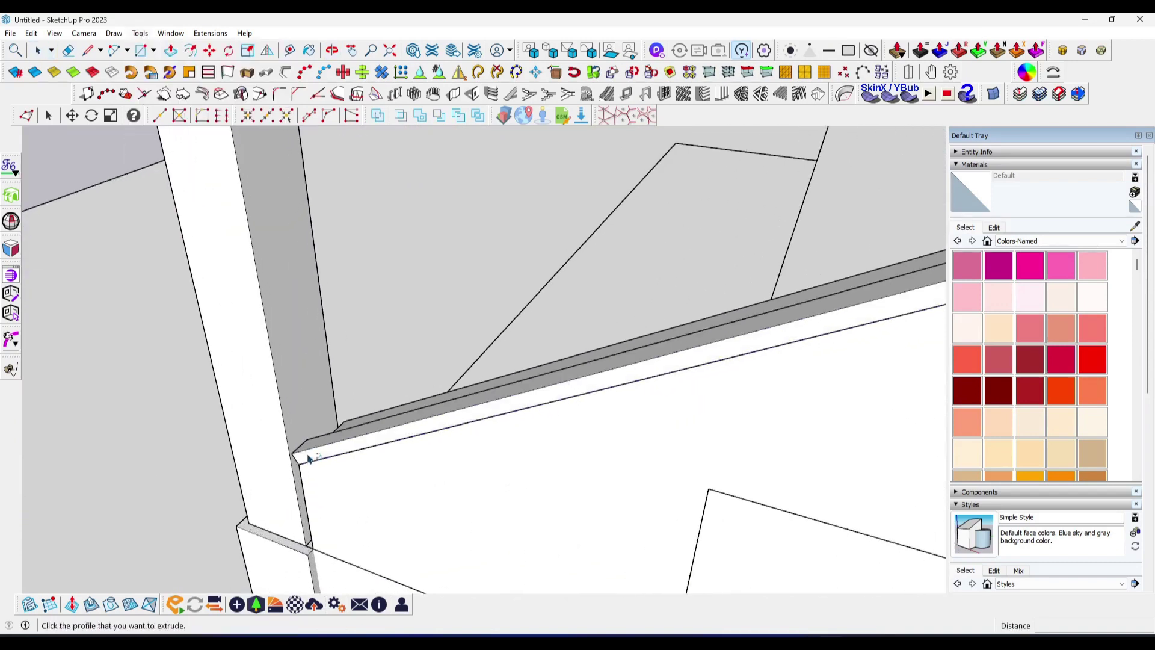
{"action": "scroll", "coordinate": [340, 461], "scroll_direction": "down", "scroll_amount": 1}
{"action": "right_click", "coordinate": [343, 454]}
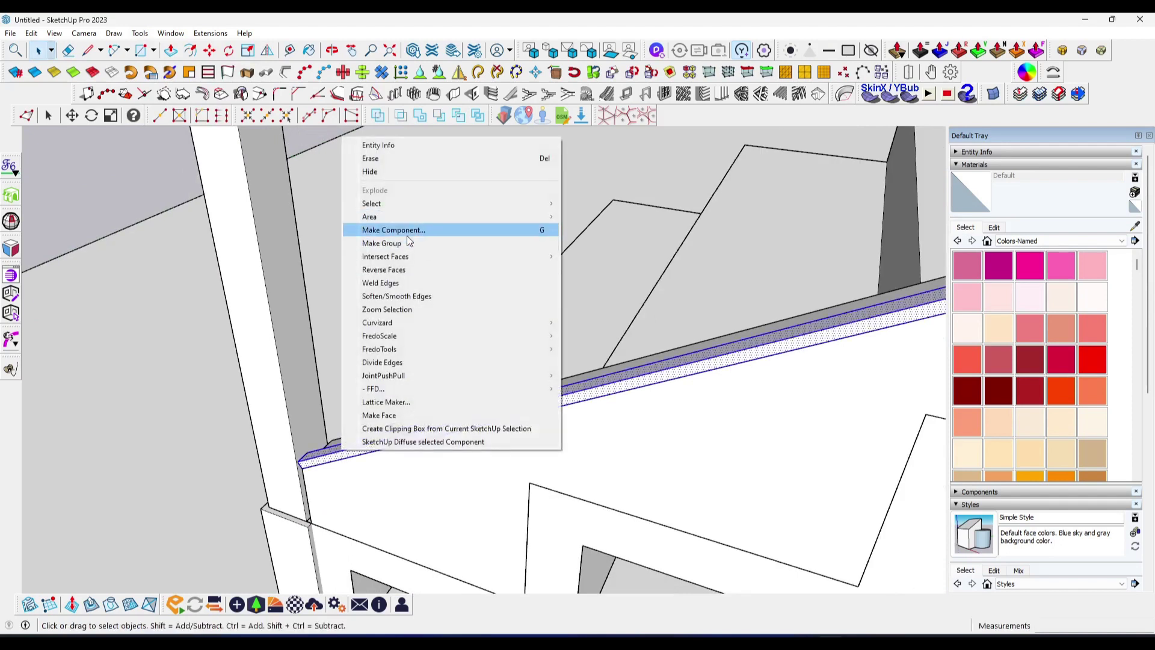
{"action": "left_click", "coordinate": [407, 242]}
{"action": "scroll", "coordinate": [422, 343], "scroll_direction": "down", "scroll_amount": 4}
{"action": "middle_click_drag", "start_coordinate": [422, 343], "coordinate": [439, 391]}
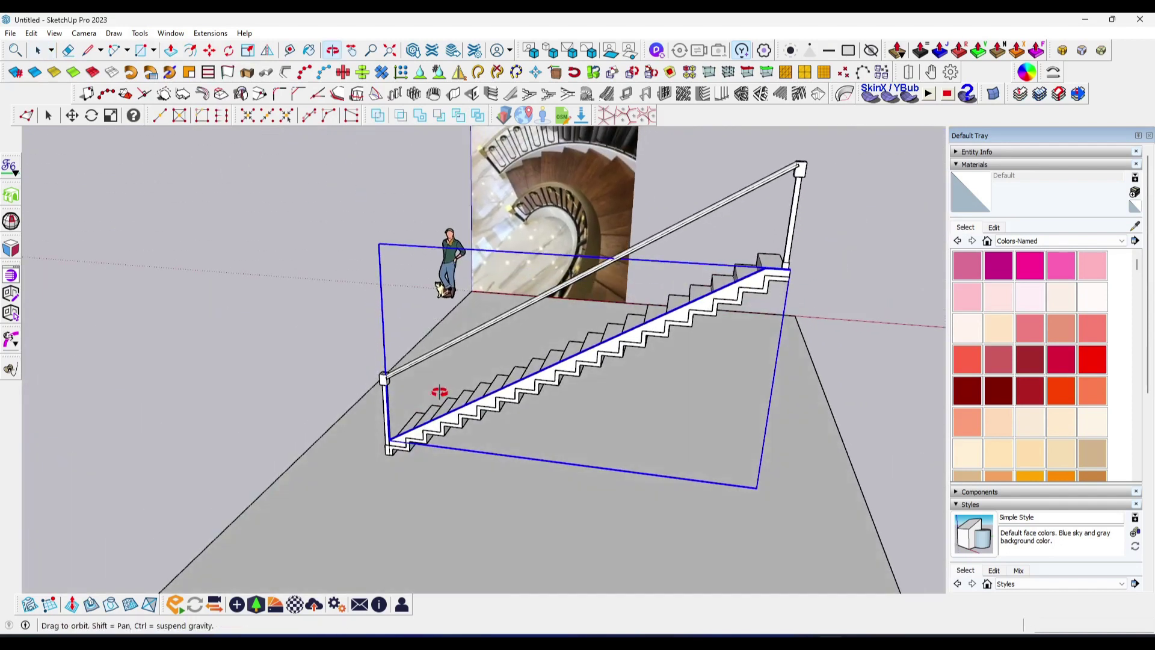
Apply the 0135_DarkGray material to the thin strip along the stringer
{"action": "scroll", "coordinate": [439, 392], "scroll_direction": "up", "scroll_amount": 3}
{"action": "scroll", "coordinate": [439, 392], "scroll_direction": "down", "scroll_amount": 2}
{"action": "middle_click_drag", "start_coordinate": [444, 459], "coordinate": [444, 467]}
{"action": "key", "text": "b"}
{"action": "scroll", "coordinate": [421, 451], "scroll_direction": "up", "scroll_amount": 3}
{"action": "scroll", "coordinate": [421, 450], "scroll_direction": "up", "scroll_amount": 2}
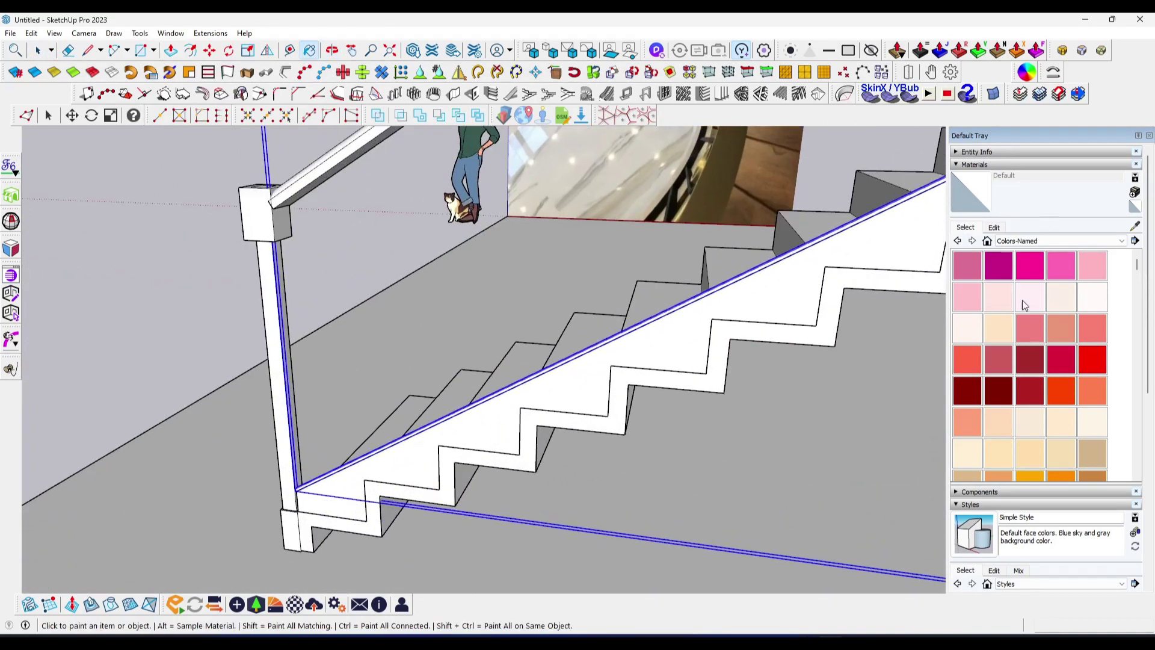
{"action": "scroll", "coordinate": [1020, 372], "scroll_direction": "down", "scroll_amount": 5}
{"action": "scroll", "coordinate": [1026, 377], "scroll_direction": "down", "scroll_amount": 5}
{"action": "scroll", "coordinate": [1026, 376], "scroll_direction": "down", "scroll_amount": 3}
{"action": "left_click", "coordinate": [1092, 328]}
{"action": "scroll", "coordinate": [285, 506], "scroll_direction": "up", "scroll_amount": 1}
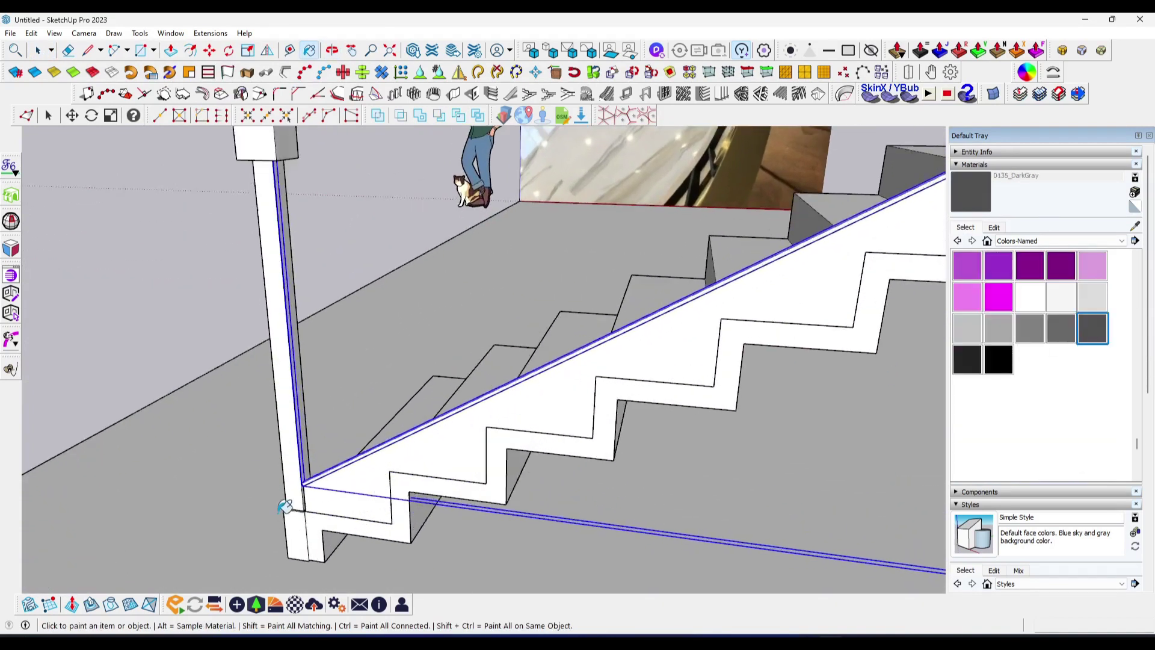
{"action": "scroll", "coordinate": [285, 507], "scroll_direction": "up", "scroll_amount": 2}
{"action": "left_click", "coordinate": [302, 464]}
{"action": "key", "text": "space"}
{"action": "scroll", "coordinate": [337, 469], "scroll_direction": "up", "scroll_amount": 3}
{"action": "scroll", "coordinate": [241, 528], "scroll_direction": "up", "scroll_amount": 2}
{"action": "key", "text": "m"}
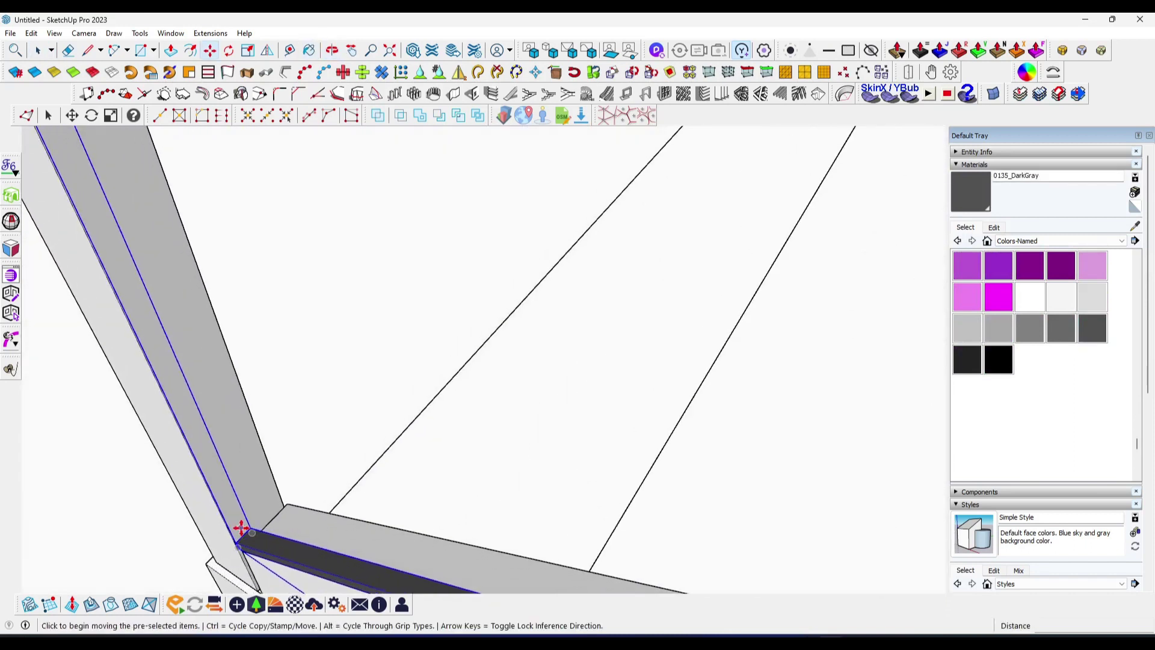
{"action": "scroll", "coordinate": [241, 528], "scroll_direction": "down", "scroll_amount": 5}
{"action": "mouse_move", "coordinate": [242, 528]}
{"action": "middle_mouse_down"}
{"action": "mouse_move", "coordinate": [477, 480]}
{"action": "mouse_move", "coordinate": [451, 418]}
{"action": "mouse_move", "coordinate": [387, 464]}
{"action": "mouse_move", "coordinate": [385, 428]}
{"action": "mouse_move", "coordinate": [441, 437]}
{"action": "mouse_move", "coordinate": [388, 470]}
{"action": "mouse_move", "coordinate": [366, 458]}
{"action": "mouse_move", "coordinate": [455, 486]}
{"action": "mouse_move", "coordinate": [405, 541]}
{"action": "middle_mouse_up"}
{"action": "key", "text": "space"}
{"action": "scroll", "coordinate": [432, 504], "scroll_direction": "down", "scroll_amount": 2}
{"action": "scroll", "coordinate": [368, 465], "scroll_direction": "up", "scroll_amount": 3}
{"action": "scroll", "coordinate": [426, 507], "scroll_direction": "up", "scroll_amount": 2}
Draw vertical lines about 3' 3/8" long from the dark gray rail up to the handrail
{"action": "scroll", "coordinate": [402, 535], "scroll_direction": "up", "scroll_amount": 3}
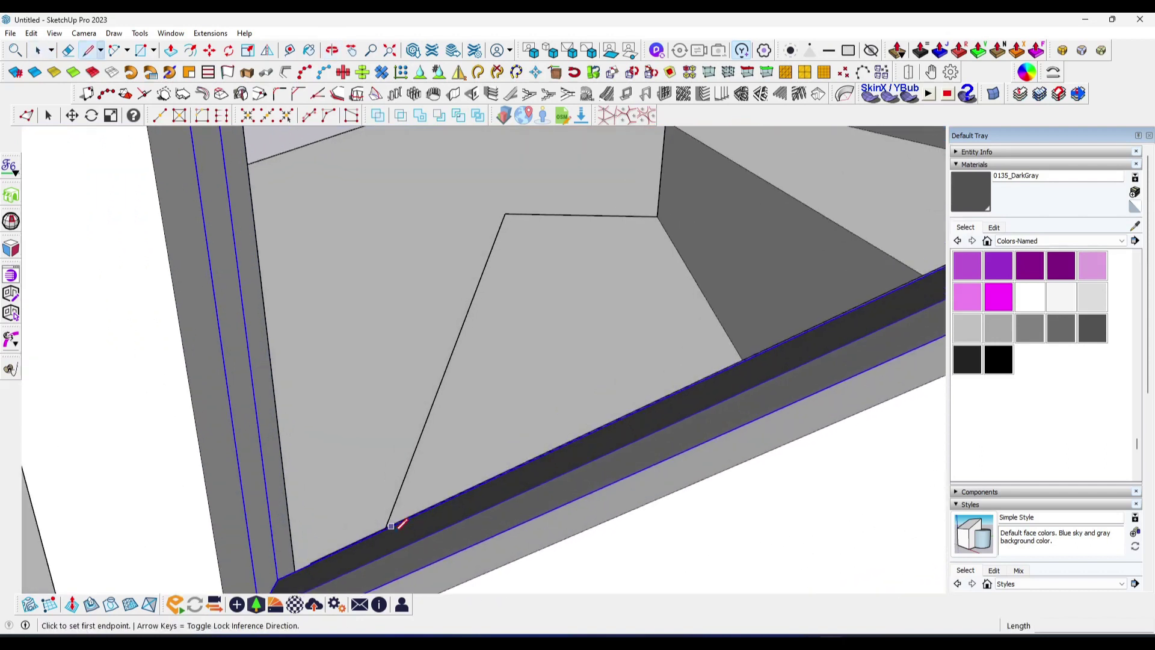
{"action": "scroll", "coordinate": [385, 541], "scroll_direction": "up", "scroll_amount": 3}
{"action": "left_click", "coordinate": [380, 545]}
{"action": "scroll", "coordinate": [387, 544], "scroll_direction": "down", "scroll_amount": 2}
{"action": "scroll", "coordinate": [420, 452], "scroll_direction": "down", "scroll_amount": 3}
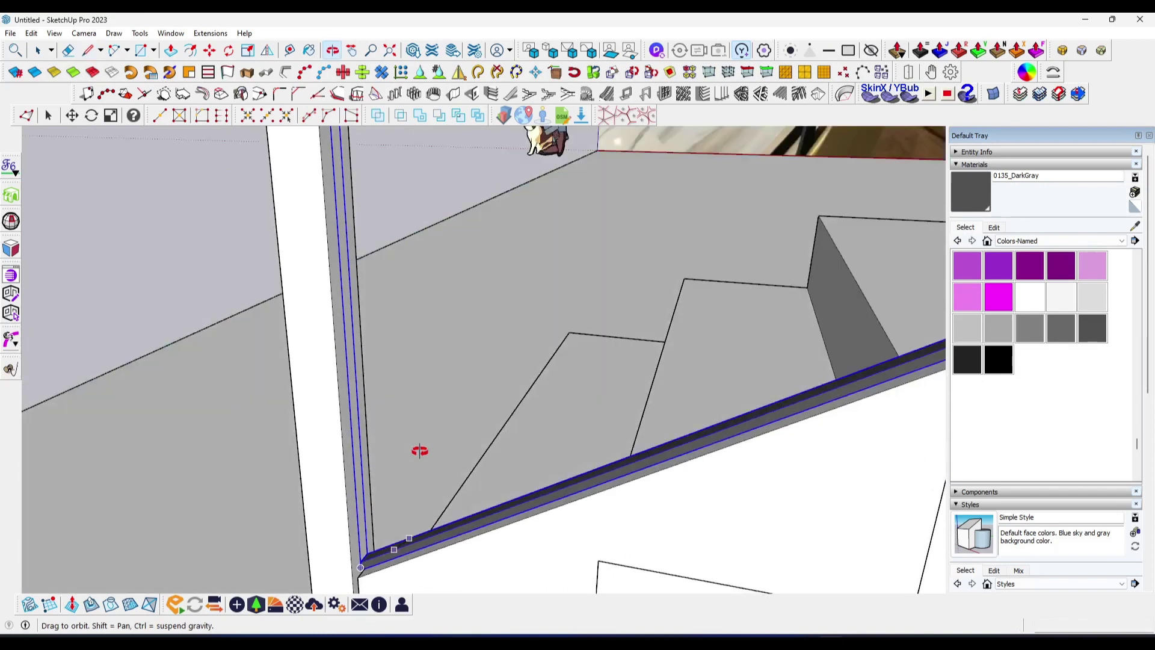
{"action": "scroll", "coordinate": [464, 320], "scroll_direction": "down", "scroll_amount": 1}
{"action": "mouse_move", "coordinate": [468, 382]}
{"action": "middle_mouse_down"}
{"action": "mouse_move", "coordinate": [413, 471]}
{"action": "mouse_move", "coordinate": [412, 503]}
{"action": "middle_mouse_up"}
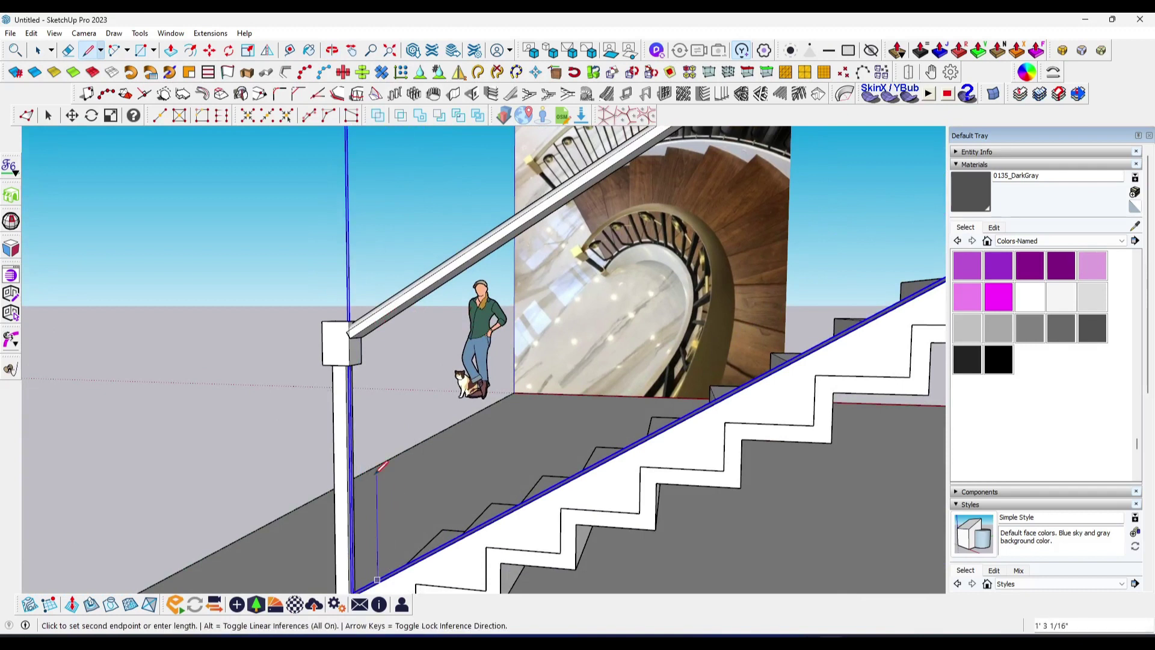
{"action": "scroll", "coordinate": [383, 315], "scroll_direction": "up", "scroll_amount": 1}
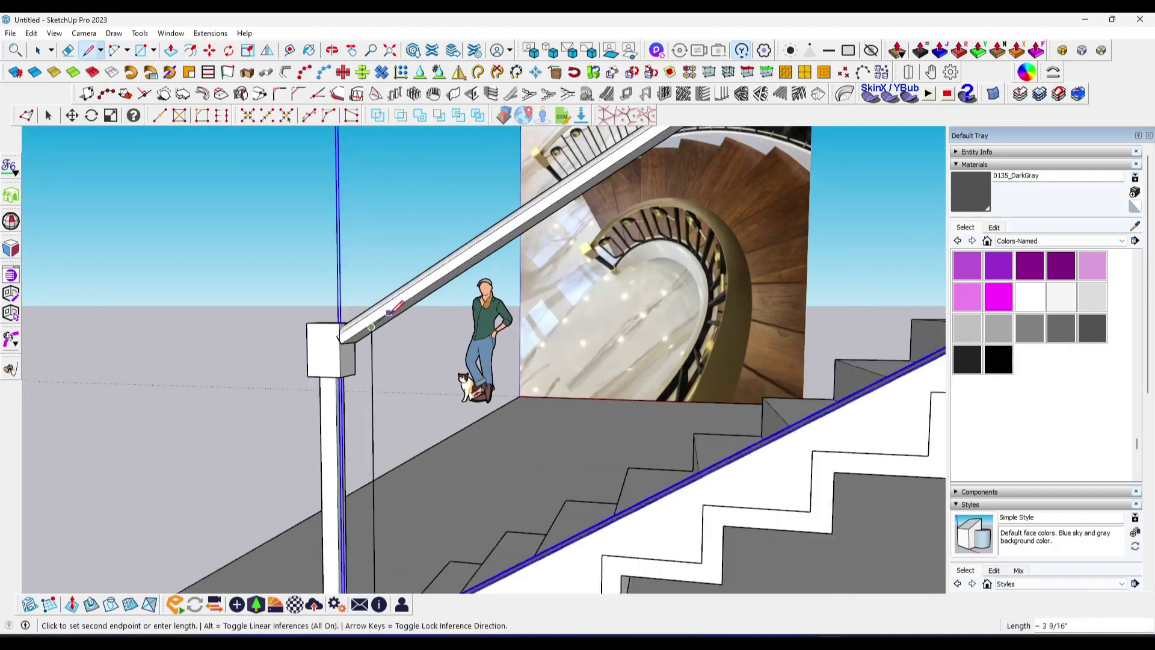
{"action": "scroll", "coordinate": [415, 293], "scroll_direction": "up", "scroll_amount": 2}
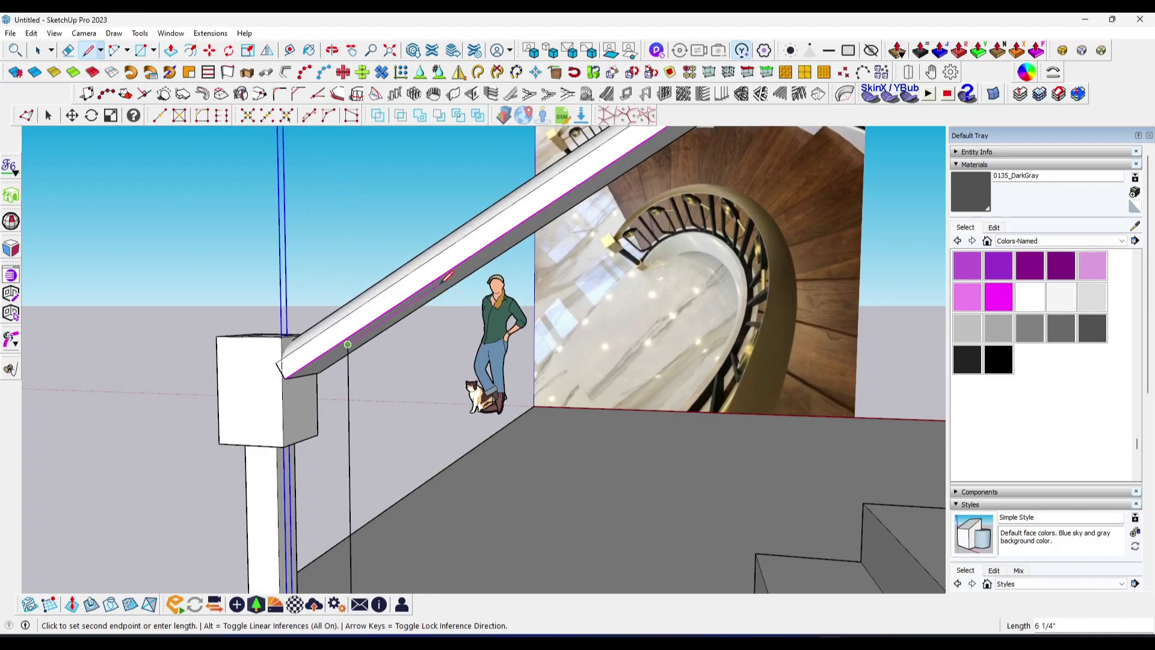
{"action": "scroll", "coordinate": [444, 278], "scroll_direction": "down", "scroll_amount": 2}
{"action": "scroll", "coordinate": [457, 361], "scroll_direction": "down", "scroll_amount": 2}
{"action": "scroll", "coordinate": [439, 485], "scroll_direction": "up", "scroll_amount": 3}
{"action": "scroll", "coordinate": [452, 570], "scroll_direction": "up", "scroll_amount": 2}
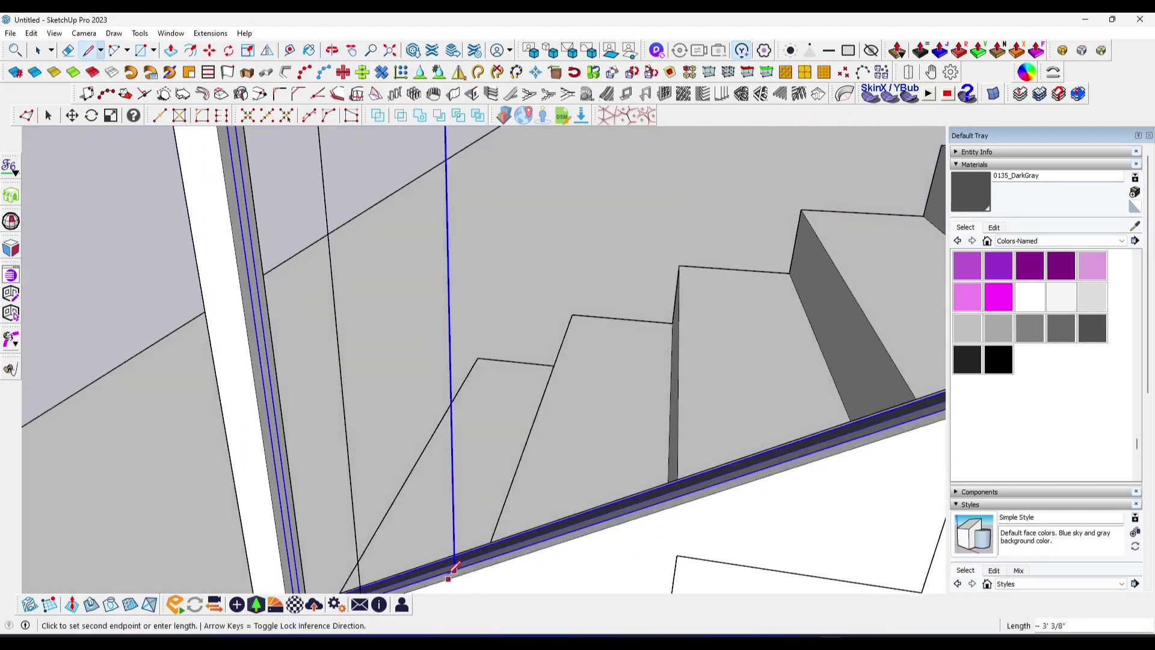
{"action": "scroll", "coordinate": [448, 563], "scroll_direction": "up", "scroll_amount": 1}
{"action": "scroll", "coordinate": [438, 541], "scroll_direction": "down", "scroll_amount": 2}
{"action": "scroll", "coordinate": [370, 553], "scroll_direction": "up", "scroll_amount": 2}
{"action": "mouse_move", "coordinate": [369, 554]}
{"action": "middle_mouse_down"}
{"action": "mouse_move", "coordinate": [364, 577]}
{"action": "mouse_move", "coordinate": [433, 413]}
{"action": "middle_mouse_up"}
{"action": "scroll", "coordinate": [366, 552], "scroll_direction": "down", "scroll_amount": 2}
{"action": "scroll", "coordinate": [481, 457], "scroll_direction": "down", "scroll_amount": 2}
{"action": "key", "text": "space"}
{"action": "mouse_move", "coordinate": [515, 495]}
{"action": "middle_mouse_down"}
{"action": "mouse_move", "coordinate": [481, 445]}
{"action": "mouse_move", "coordinate": [494, 420]}
{"action": "mouse_move", "coordinate": [412, 537]}
{"action": "middle_mouse_up"}
{"action": "scroll", "coordinate": [423, 560], "scroll_direction": "up", "scroll_amount": 3}
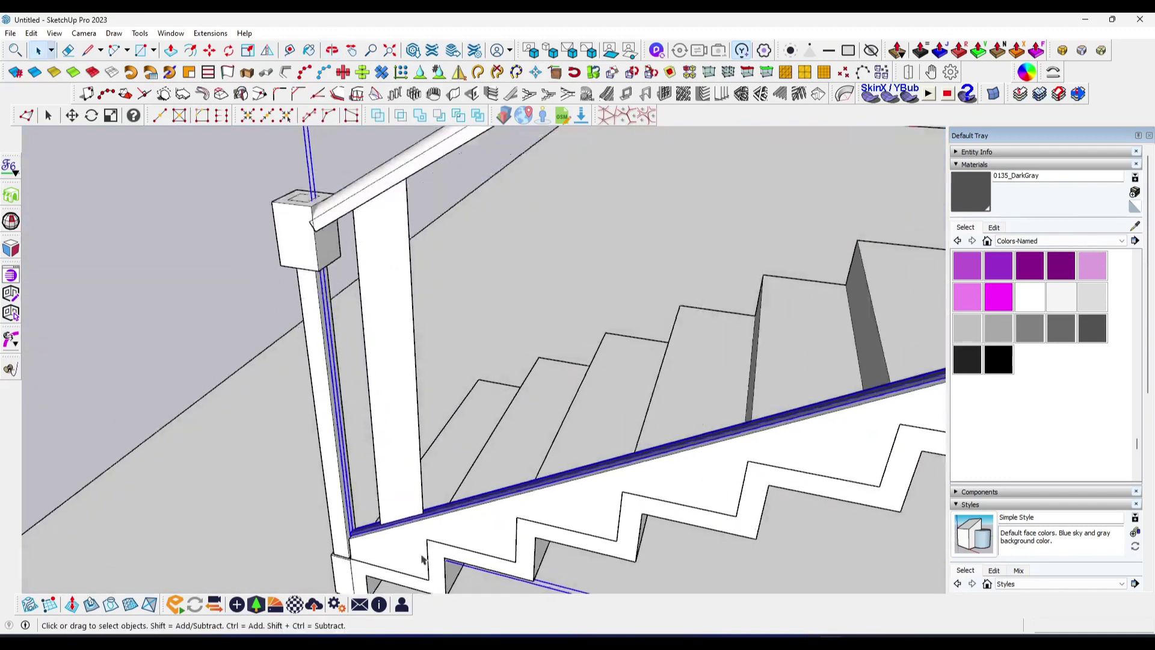
{"action": "scroll", "coordinate": [420, 508], "scroll_direction": "up", "scroll_amount": 5}
{"action": "scroll", "coordinate": [409, 490], "scroll_direction": "up", "scroll_amount": 3}
{"action": "scroll", "coordinate": [403, 483], "scroll_direction": "up", "scroll_amount": 2}
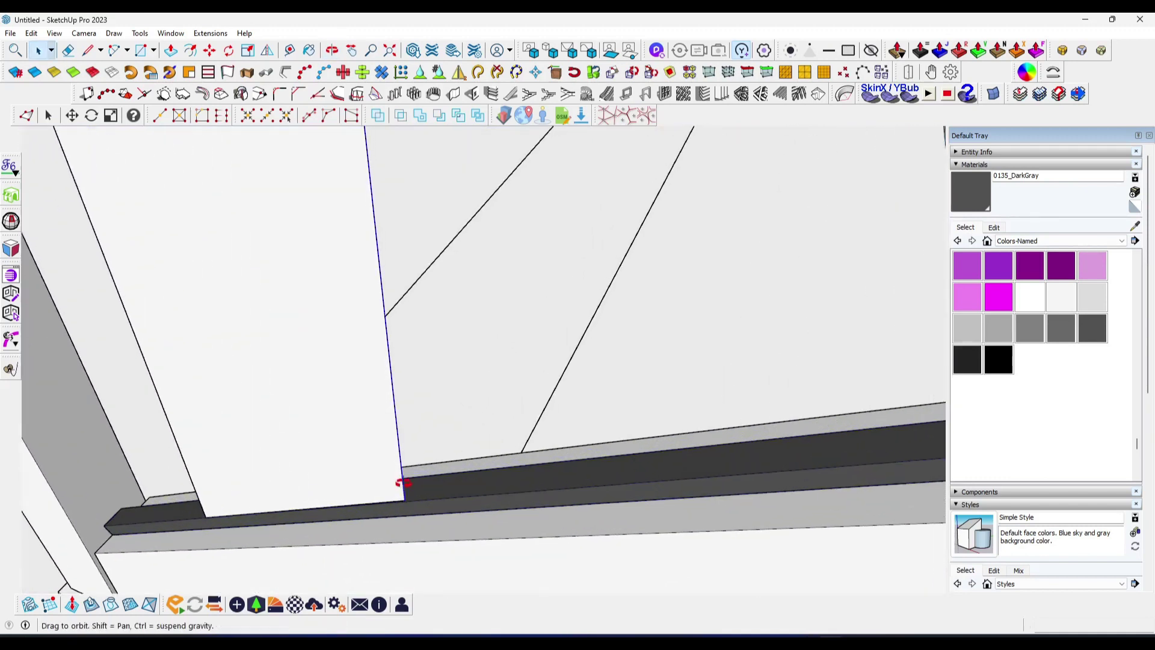
Shift the baluster panel's bottom corner 2 3/16" right so its edge stands vertical
{"action": "middle_click_drag", "start_coordinate": [403, 483], "coordinate": [395, 515]}
{"action": "left_click", "coordinate": [397, 517]}
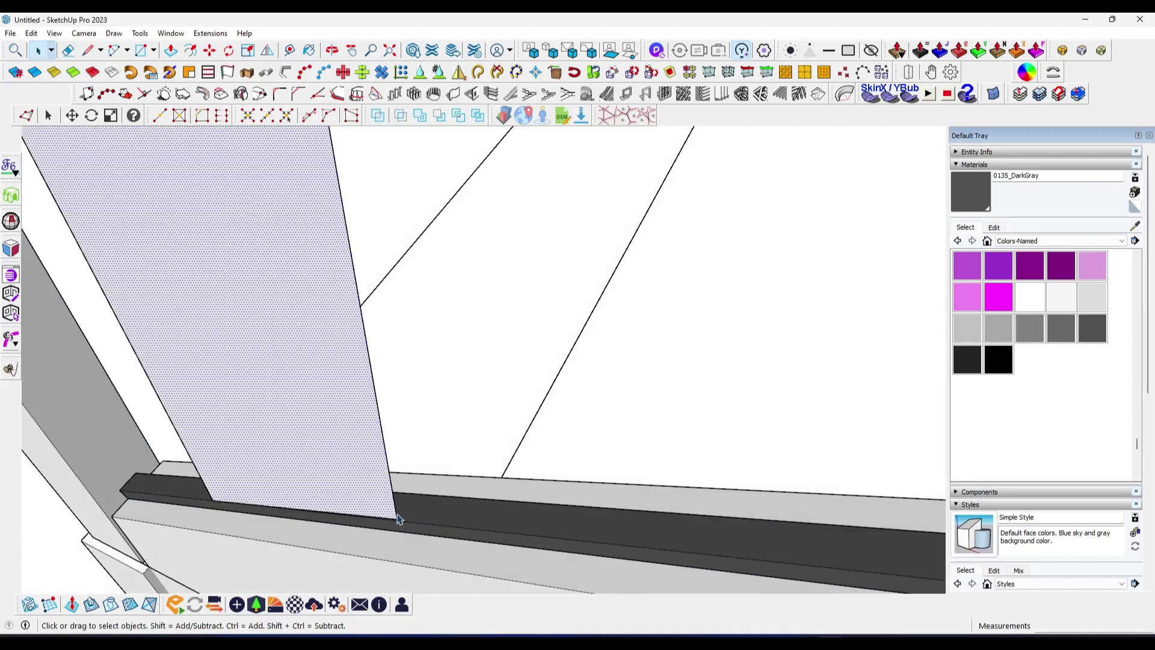
{"action": "key", "text": "m"}
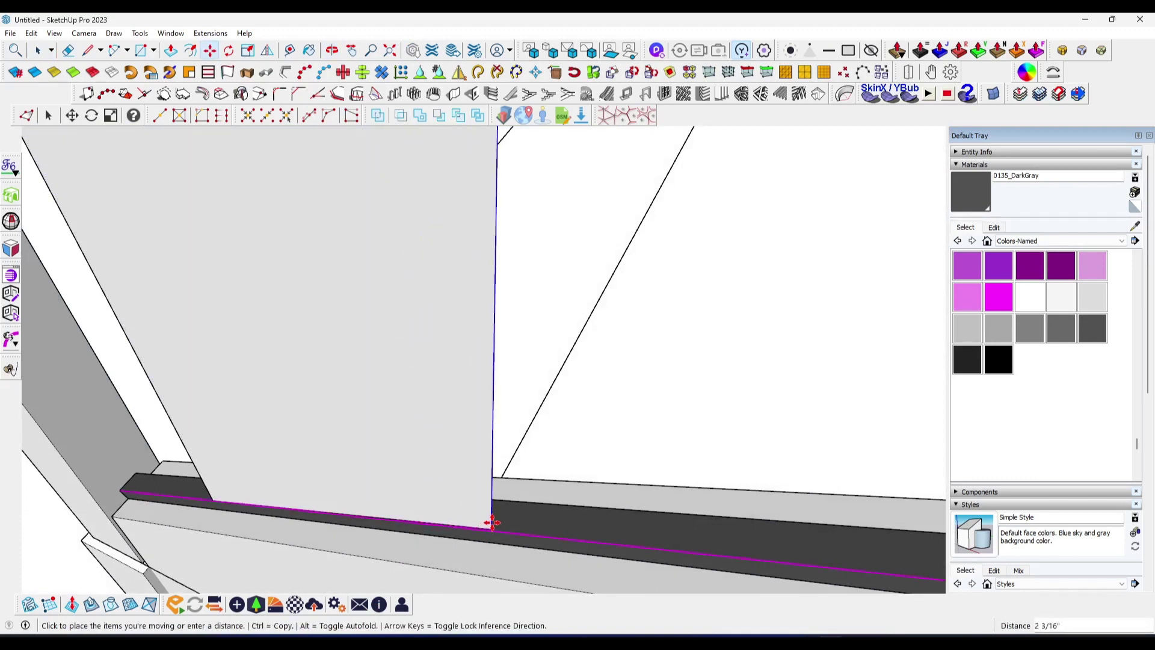
{"action": "left_click", "coordinate": [540, 528]}
{"action": "scroll", "coordinate": [433, 515], "scroll_direction": "down", "scroll_amount": 5}
{"action": "key", "text": "space"}
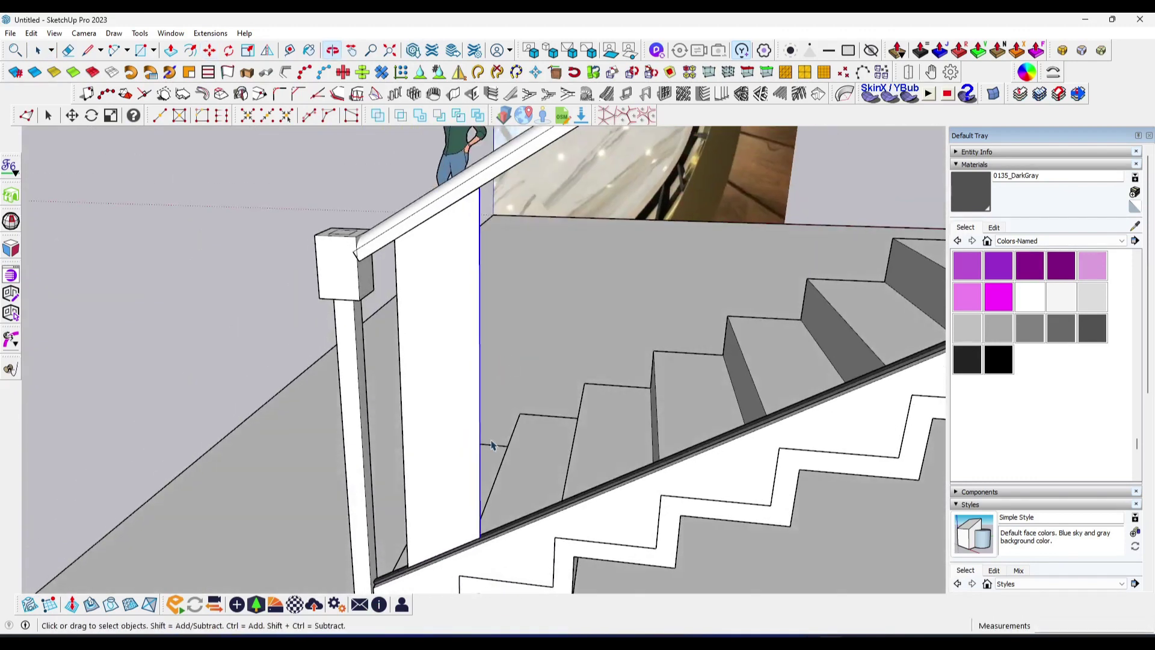
{"action": "scroll", "coordinate": [491, 444], "scroll_direction": "down", "scroll_amount": 4}
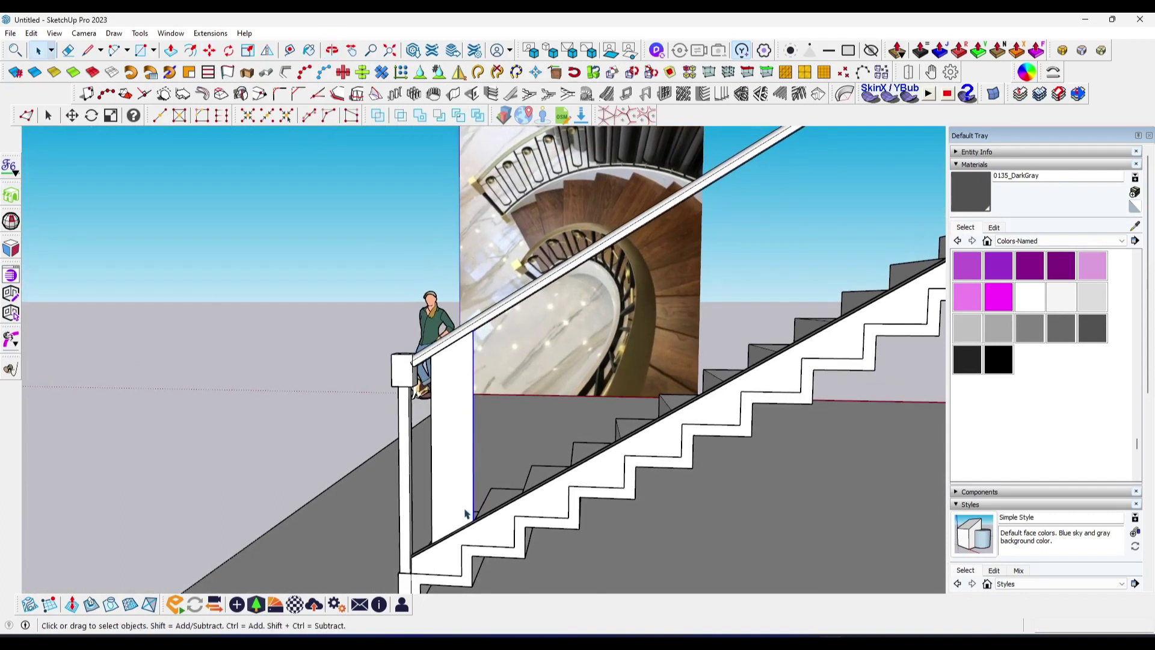
{"action": "key", "text": "f"}
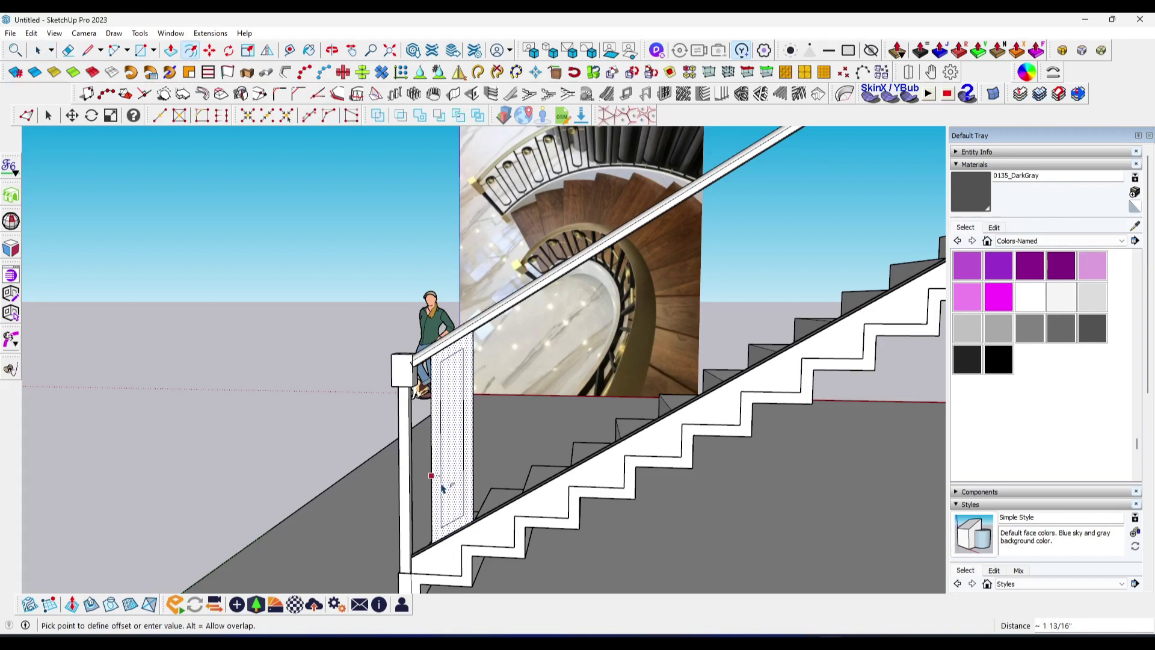
Commit the inset outline and arc across its top into a semicircle
{"action": "left_click", "coordinate": [441, 488]}
{"action": "key", "text": "space"}
{"action": "scroll", "coordinate": [443, 376], "scroll_direction": "up", "scroll_amount": 4}
{"action": "key", "text": "a"}
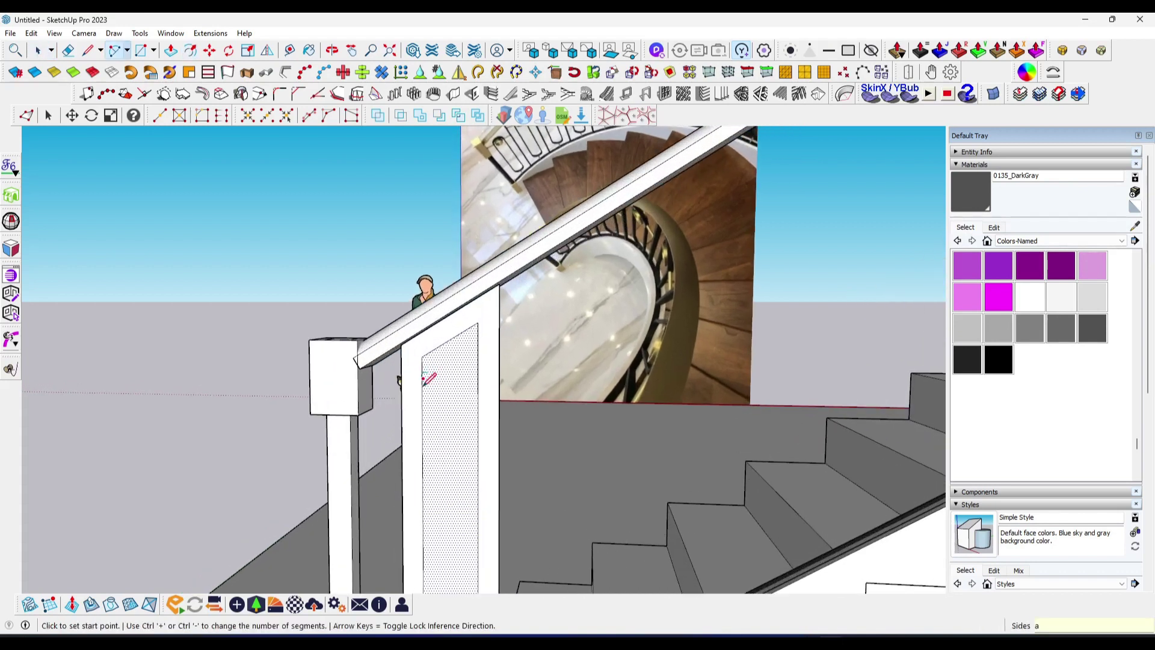
{"action": "scroll", "coordinate": [436, 397], "scroll_direction": "down", "scroll_amount": 2}
{"action": "scroll", "coordinate": [428, 404], "scroll_direction": "up", "scroll_amount": 2}
{"action": "scroll", "coordinate": [420, 412], "scroll_direction": "up", "scroll_amount": 2}
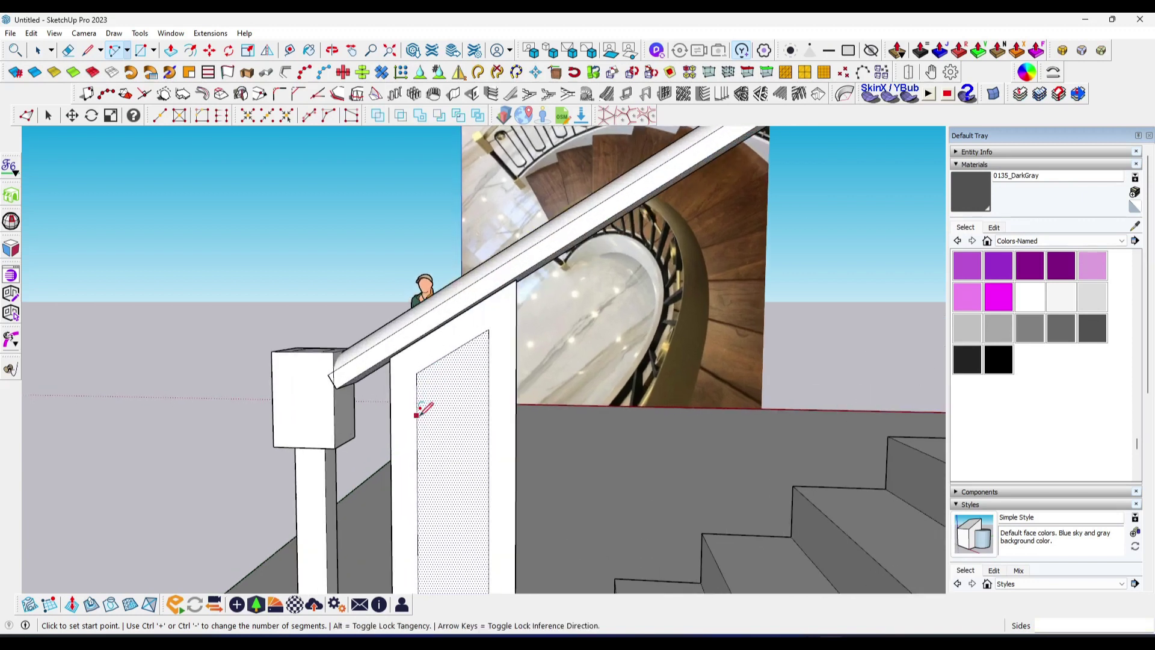
{"action": "left_click", "coordinate": [488, 416]}
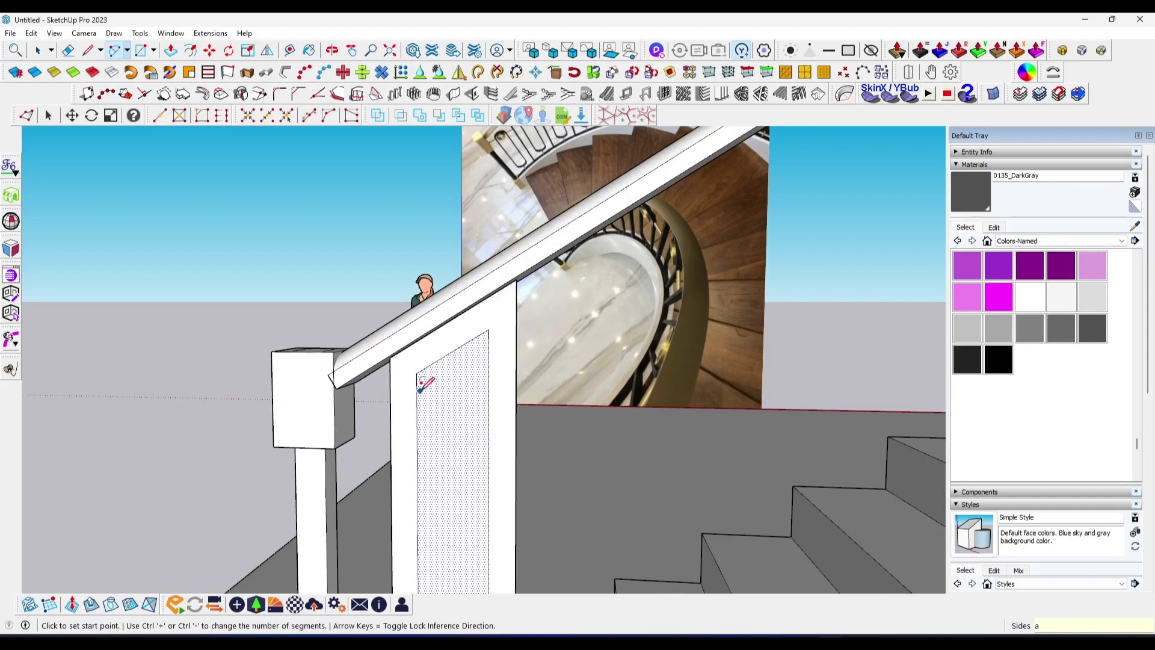
{"action": "left_click", "coordinate": [453, 356]}
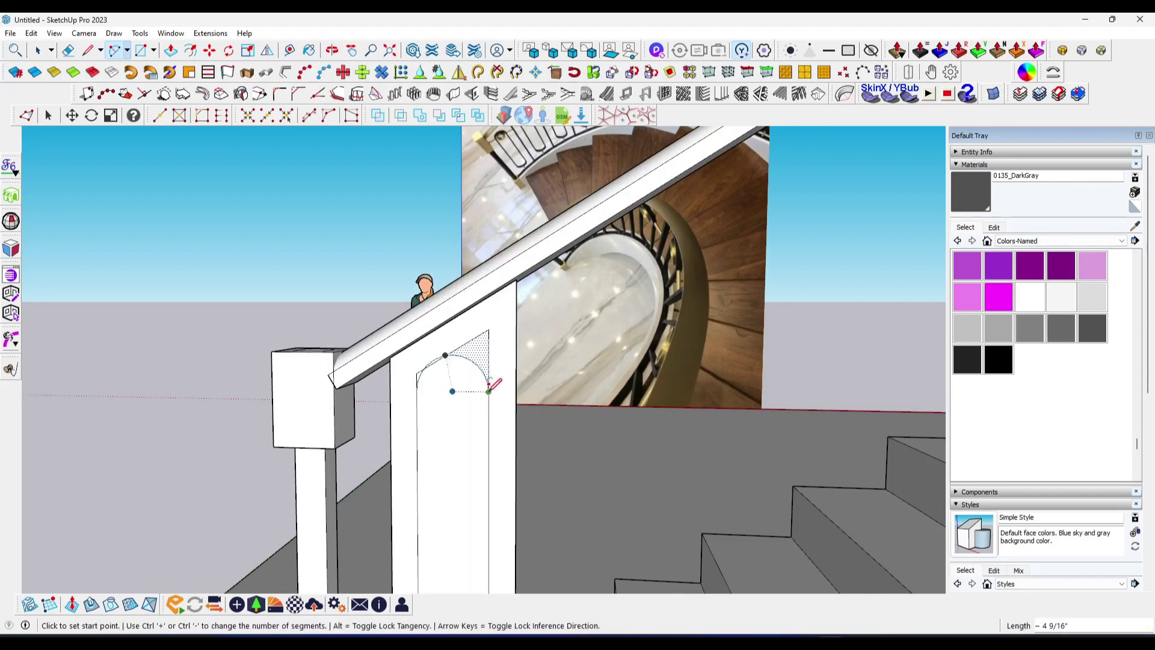
{"action": "scroll", "coordinate": [445, 379], "scroll_direction": "up", "scroll_amount": 3}
Erase the leftover corner edges so the slot ends stay rounded
{"action": "key", "text": "e"}
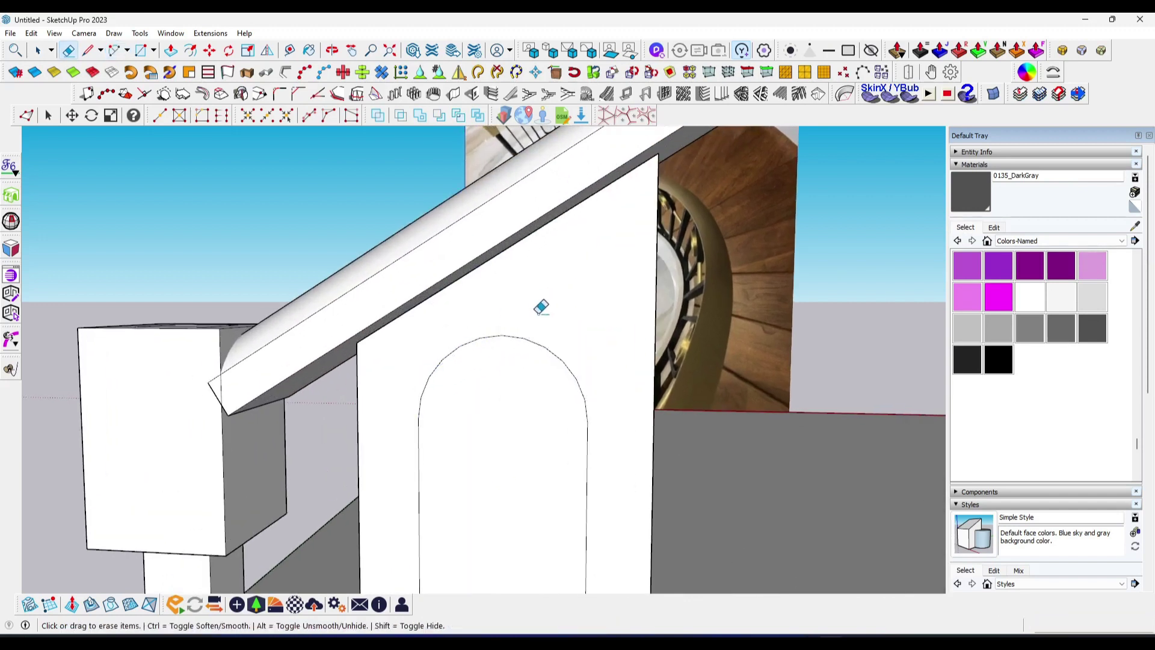
{"action": "scroll", "coordinate": [541, 307], "scroll_direction": "down", "scroll_amount": 5}
{"action": "scroll", "coordinate": [495, 294], "scroll_direction": "up", "scroll_amount": 2}
{"action": "scroll", "coordinate": [480, 443], "scroll_direction": "up", "scroll_amount": 2}
{"action": "scroll", "coordinate": [495, 545], "scroll_direction": "down", "scroll_amount": 3}
{"action": "scroll", "coordinate": [495, 544], "scroll_direction": "up", "scroll_amount": 2}
{"action": "scroll", "coordinate": [490, 335], "scroll_direction": "down", "scroll_amount": 2}
{"action": "scroll", "coordinate": [479, 508], "scroll_direction": "up", "scroll_amount": 2}
{"action": "key", "text": "a"}
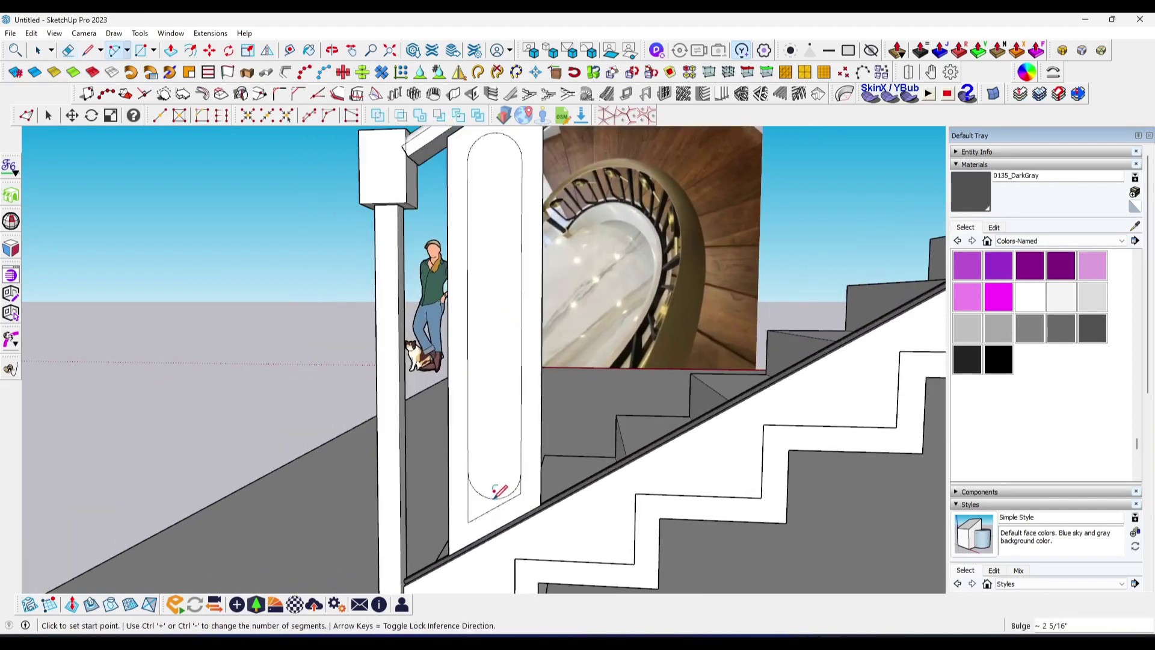
{"action": "key", "text": "e"}
{"action": "scroll", "coordinate": [517, 501], "scroll_direction": "up", "scroll_amount": 2}
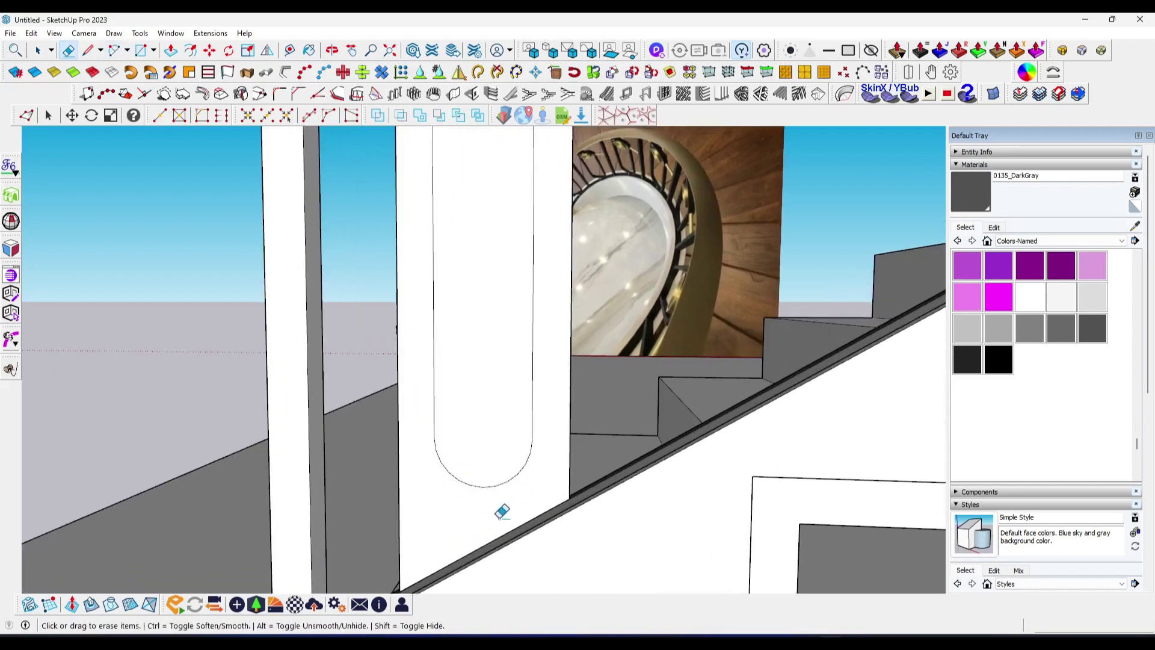
{"action": "scroll", "coordinate": [503, 511], "scroll_direction": "down", "scroll_amount": 2}
Start offsetting the slot outline and draw the vertical line below the slot
{"action": "key", "text": "f"}
{"action": "left_click", "coordinate": [463, 448]}
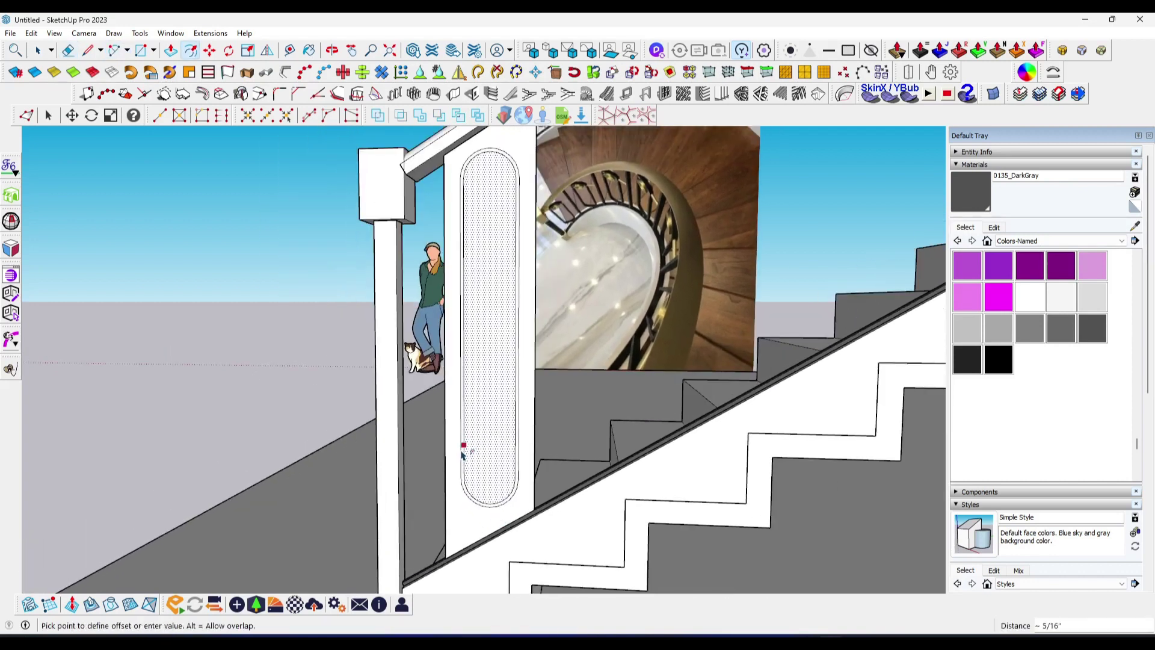
{"action": "scroll", "coordinate": [463, 452], "scroll_direction": "up", "scroll_amount": 2}
{"action": "middle_click_drag", "start_coordinate": [466, 457], "coordinate": [506, 441]}
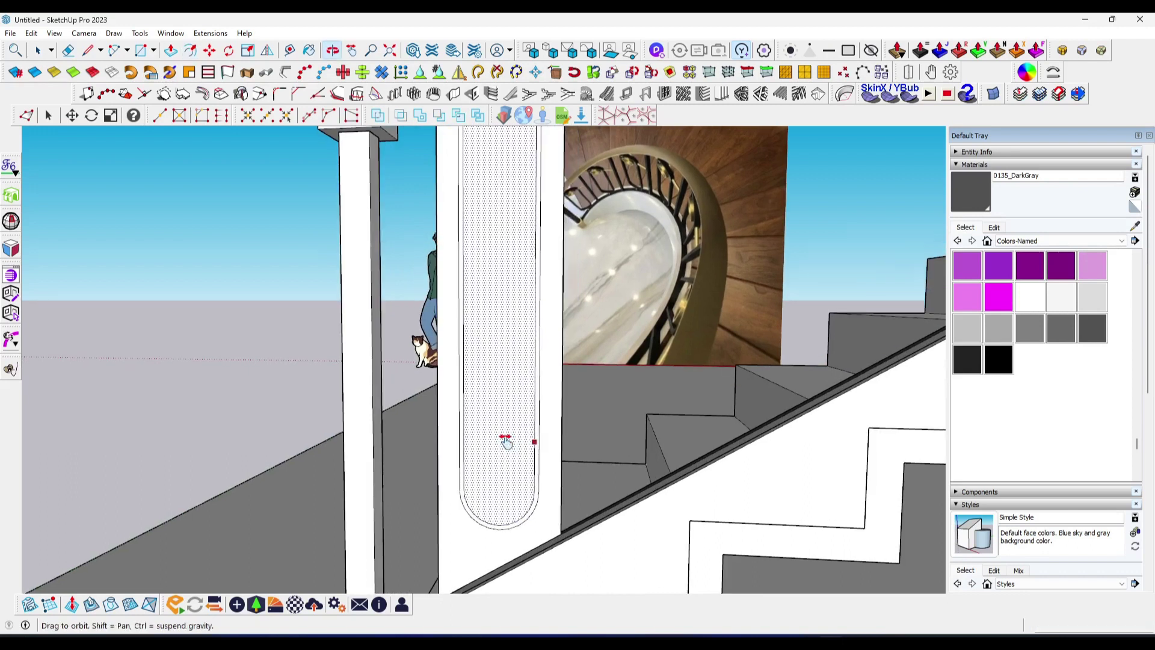
{"action": "scroll", "coordinate": [506, 441], "scroll_direction": "up", "scroll_amount": 2}
{"action": "middle_click_drag", "start_coordinate": [503, 534], "coordinate": [532, 445]}
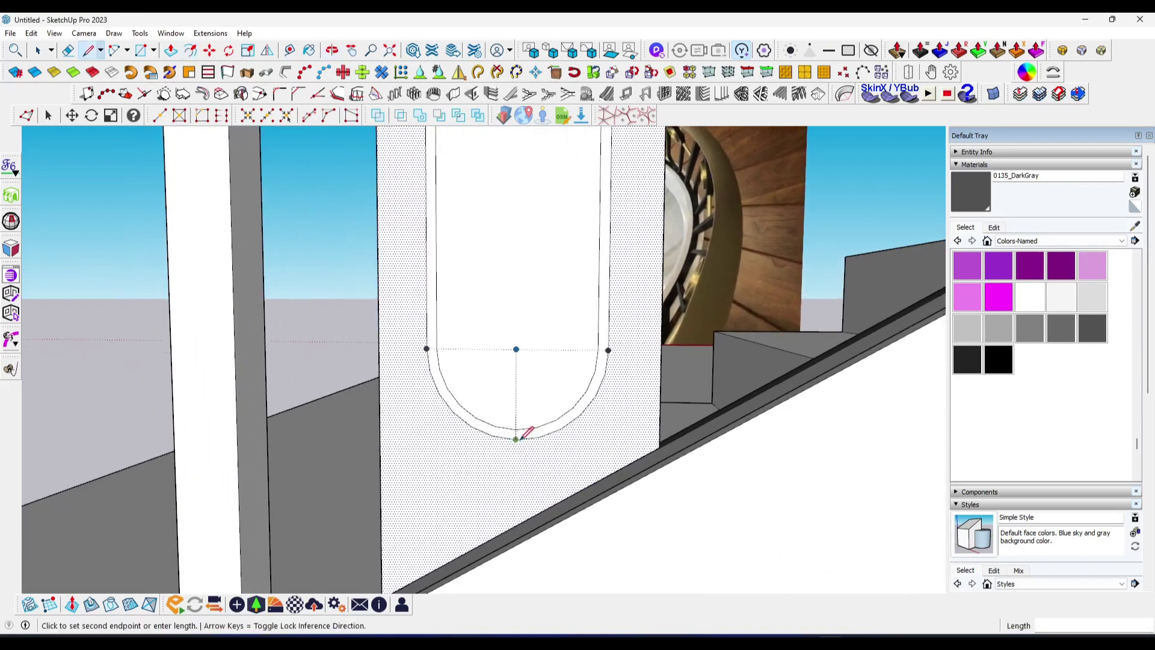
{"action": "scroll", "coordinate": [521, 520], "scroll_direction": "up", "scroll_amount": 2}
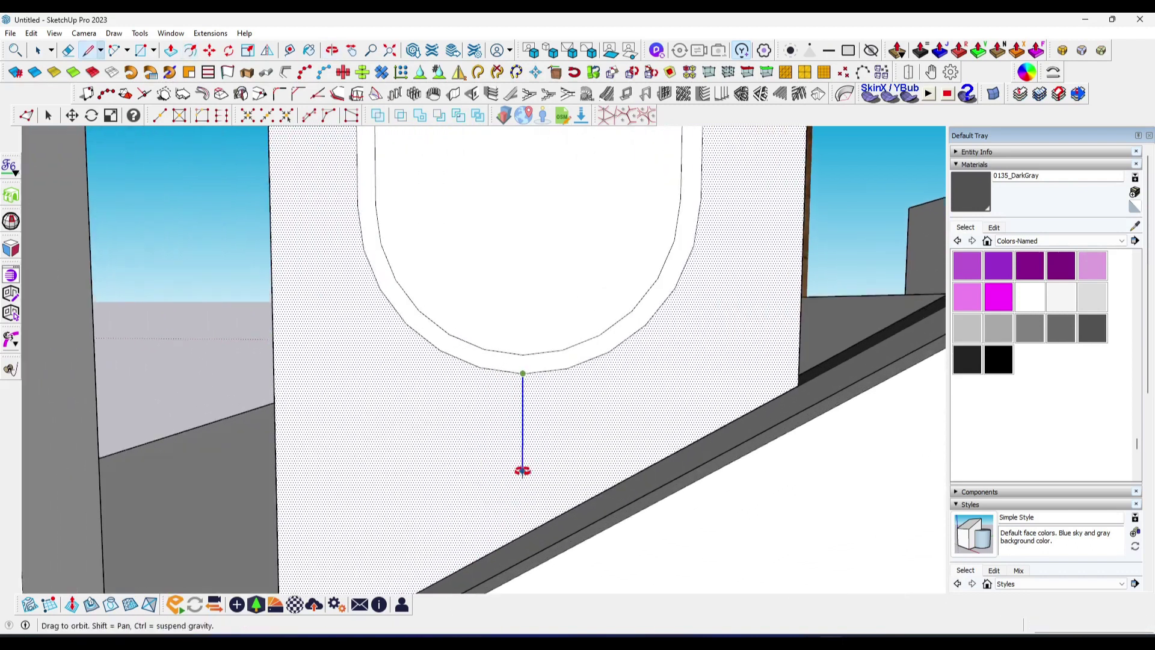
{"action": "scroll", "coordinate": [516, 475], "scroll_direction": "up", "scroll_amount": 2}
{"action": "scroll", "coordinate": [503, 490], "scroll_direction": "up", "scroll_amount": 1}
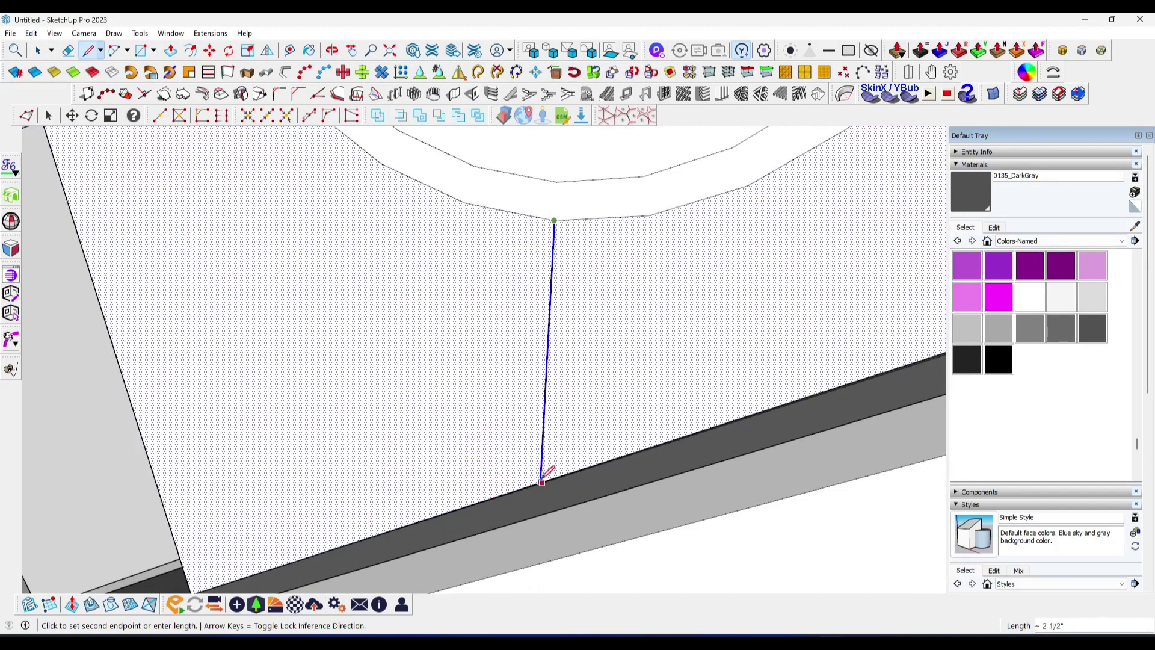
{"action": "left_click", "coordinate": [540, 482]}
Draw the second short edge down to the dark rail, outlining a narrow strip
{"action": "scroll", "coordinate": [540, 481], "scroll_direction": "down", "scroll_amount": 2}
{"action": "middle_click_drag", "start_coordinate": [591, 330], "coordinate": [566, 370]}
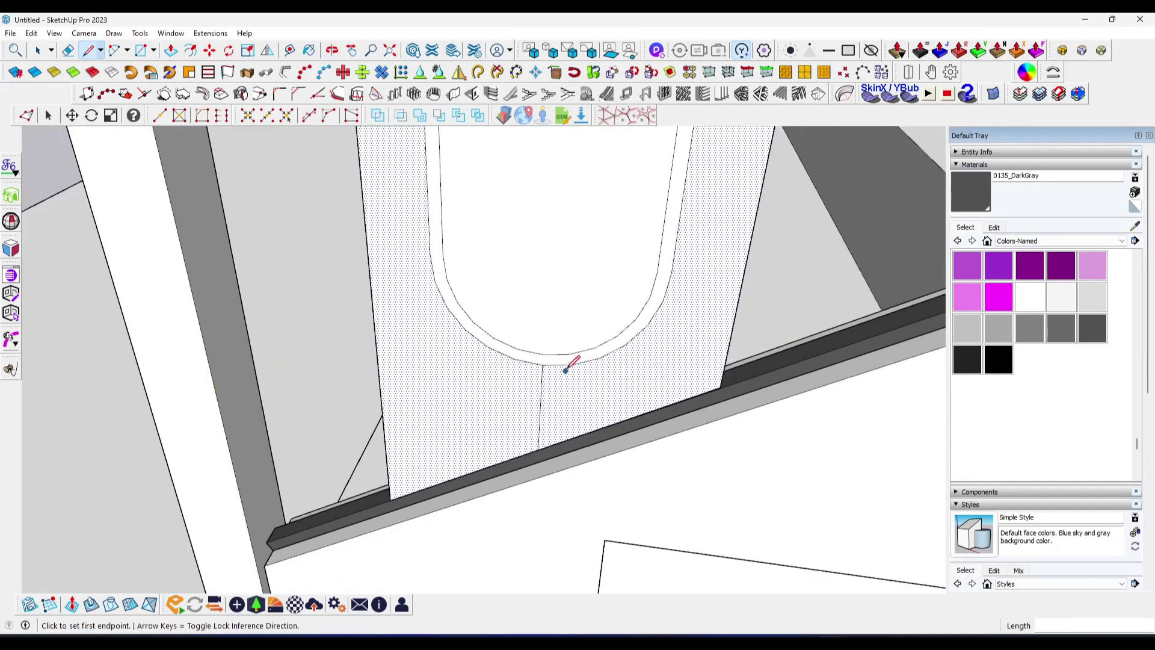
{"action": "scroll", "coordinate": [557, 364], "scroll_direction": "up", "scroll_amount": 3}
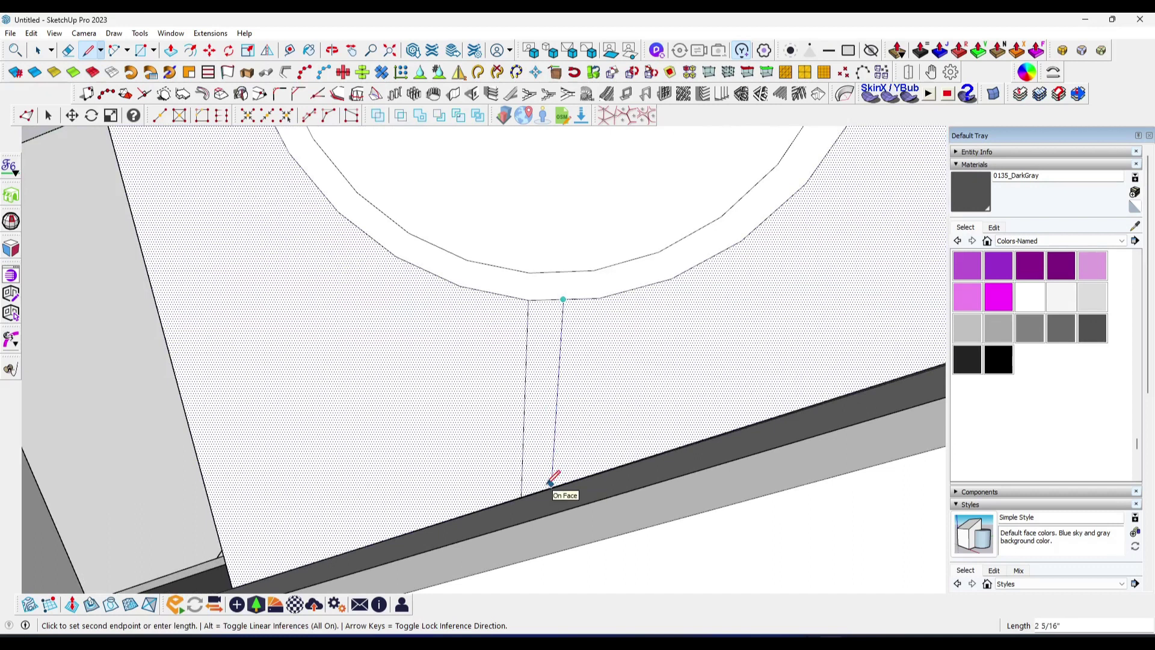
{"action": "scroll", "coordinate": [552, 480], "scroll_direction": "up", "scroll_amount": 3}
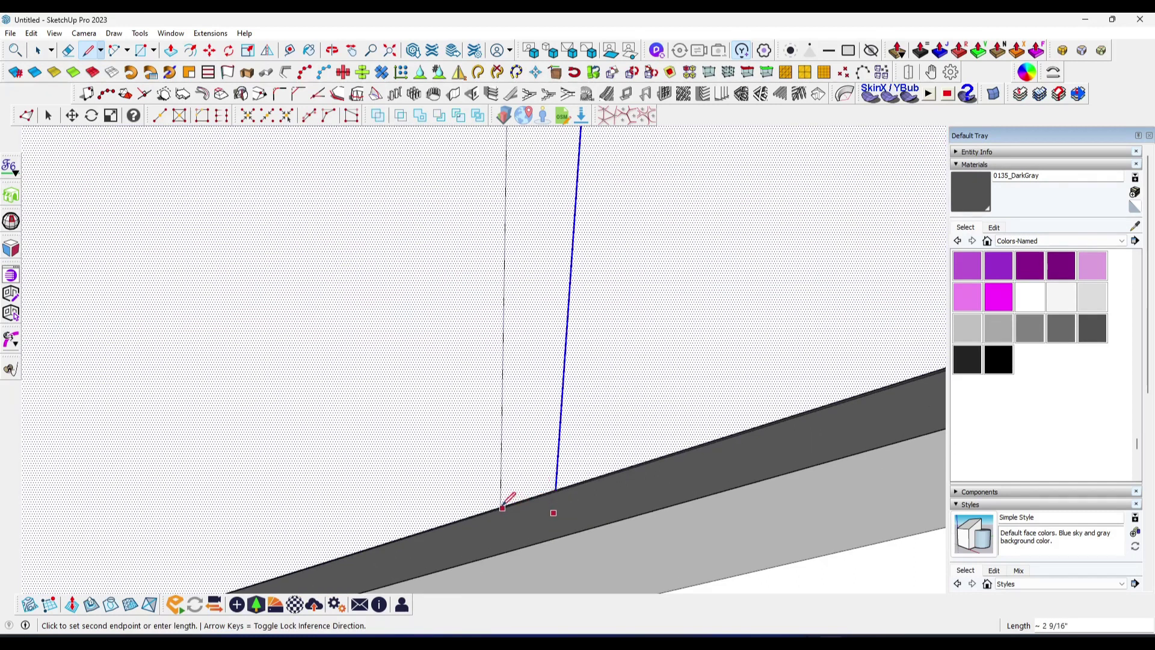
{"action": "scroll", "coordinate": [514, 500], "scroll_direction": "up", "scroll_amount": 3}
{"action": "left_click", "coordinate": [586, 477]}
{"action": "scroll", "coordinate": [586, 477], "scroll_direction": "down", "scroll_amount": 5}
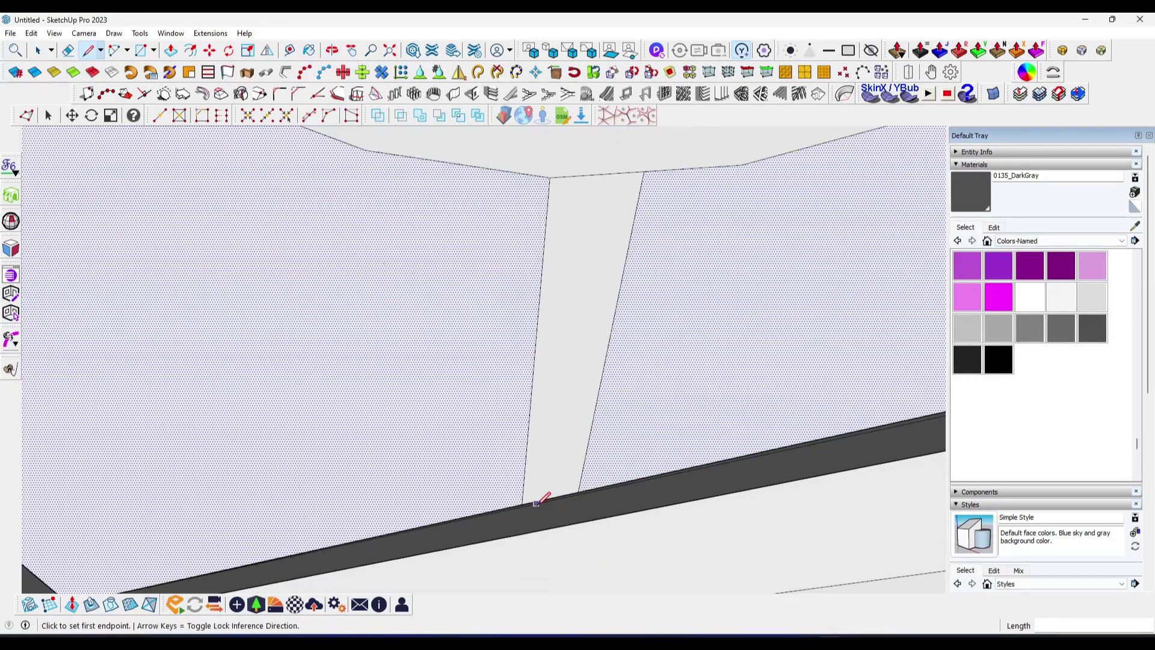
{"action": "key", "text": "space"}
Orbit down to a low view of the railing and post
{"action": "scroll", "coordinate": [558, 473], "scroll_direction": "down", "scroll_amount": 3}
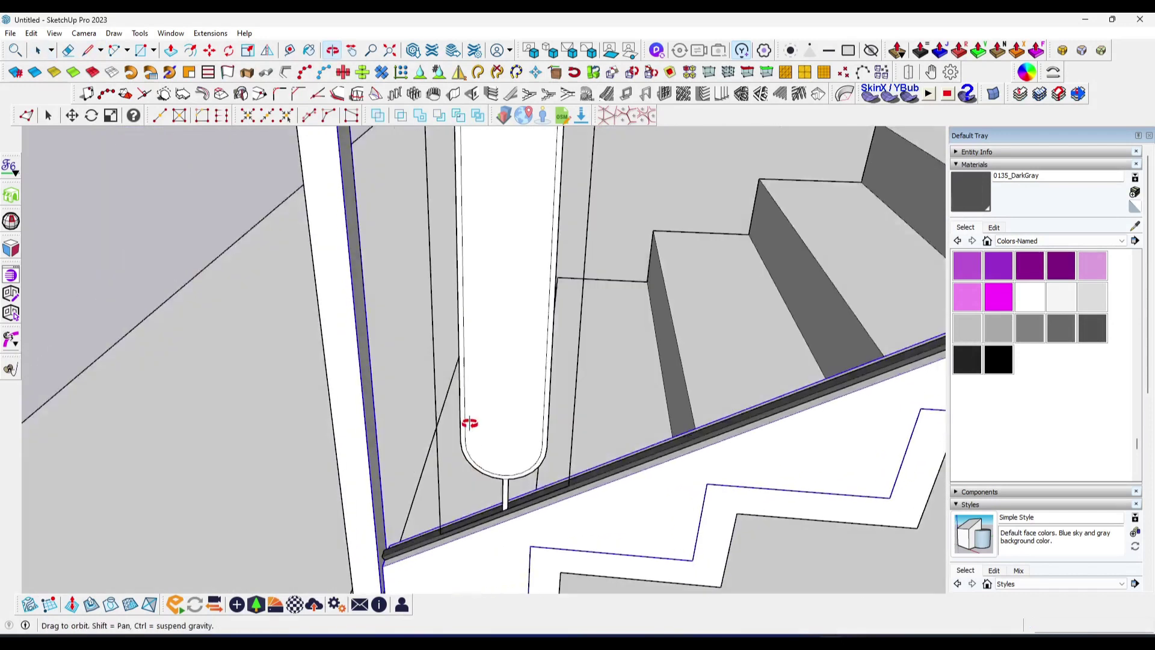
{"action": "scroll", "coordinate": [469, 421], "scroll_direction": "down", "scroll_amount": 2}
{"action": "scroll", "coordinate": [477, 472], "scroll_direction": "down", "scroll_amount": 3}
{"action": "scroll", "coordinate": [476, 337], "scroll_direction": "down", "scroll_amount": 2}
{"action": "middle_click_drag", "start_coordinate": [477, 322], "coordinate": [539, 367]}
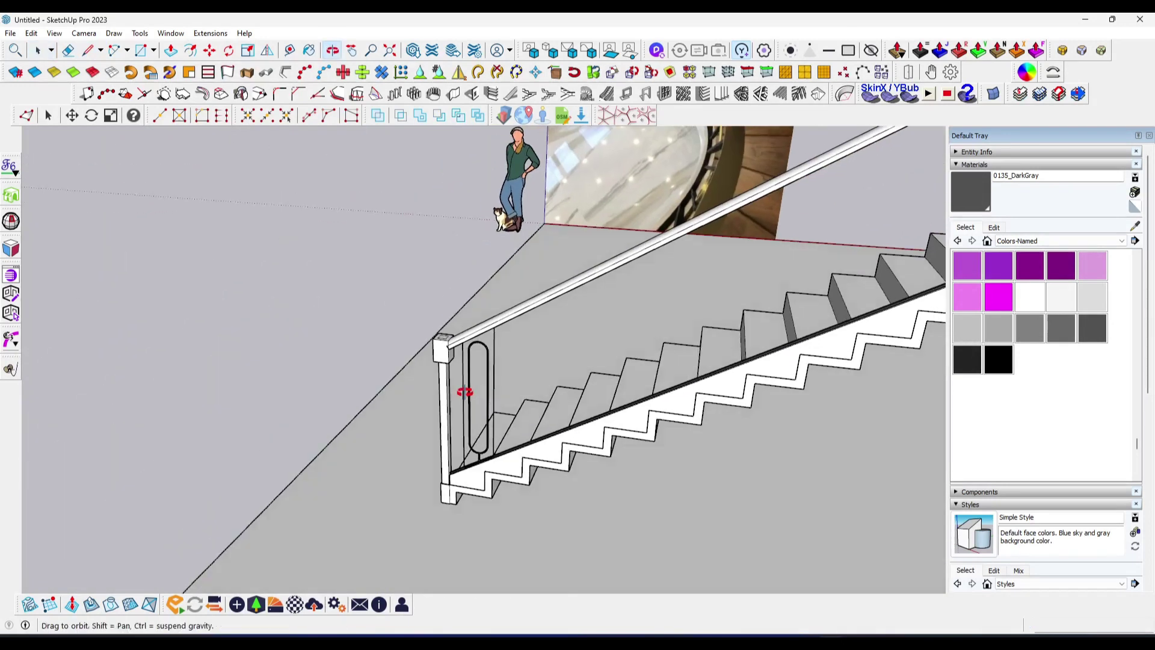
{"action": "scroll", "coordinate": [539, 368], "scroll_direction": "down", "scroll_amount": 2}
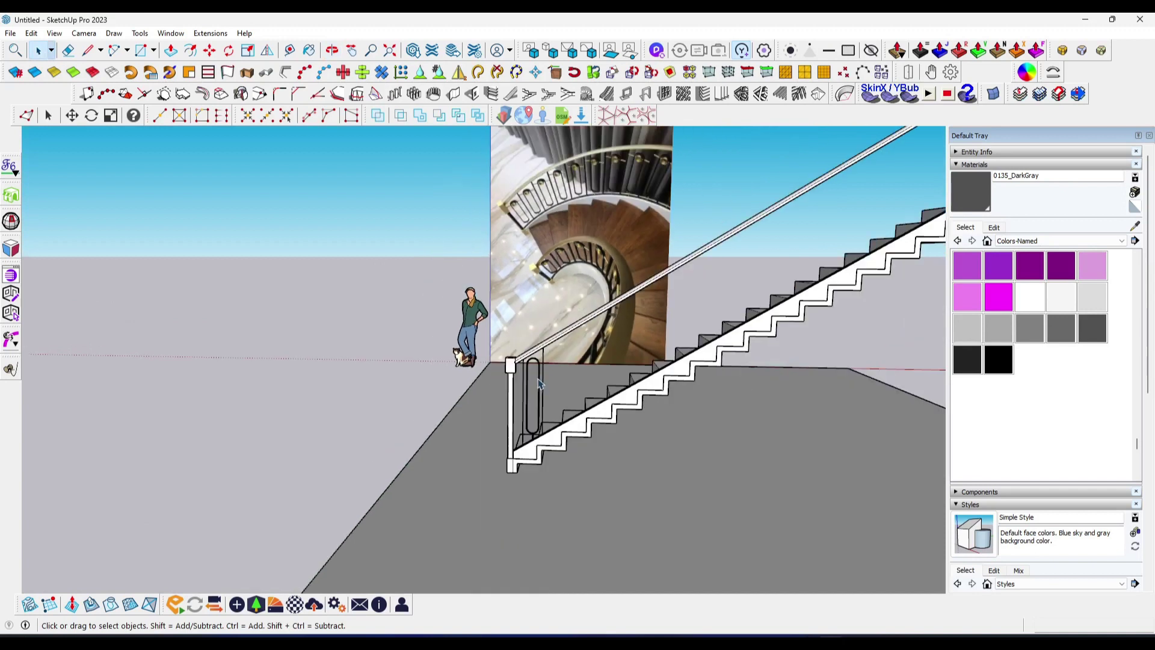
{"action": "scroll", "coordinate": [537, 270], "scroll_direction": "up", "scroll_amount": 3}
{"action": "scroll", "coordinate": [537, 252], "scroll_direction": "up", "scroll_amount": 3}
{"action": "scroll", "coordinate": [537, 243], "scroll_direction": "up", "scroll_amount": 3}
{"action": "scroll", "coordinate": [537, 243], "scroll_direction": "down", "scroll_amount": 2}
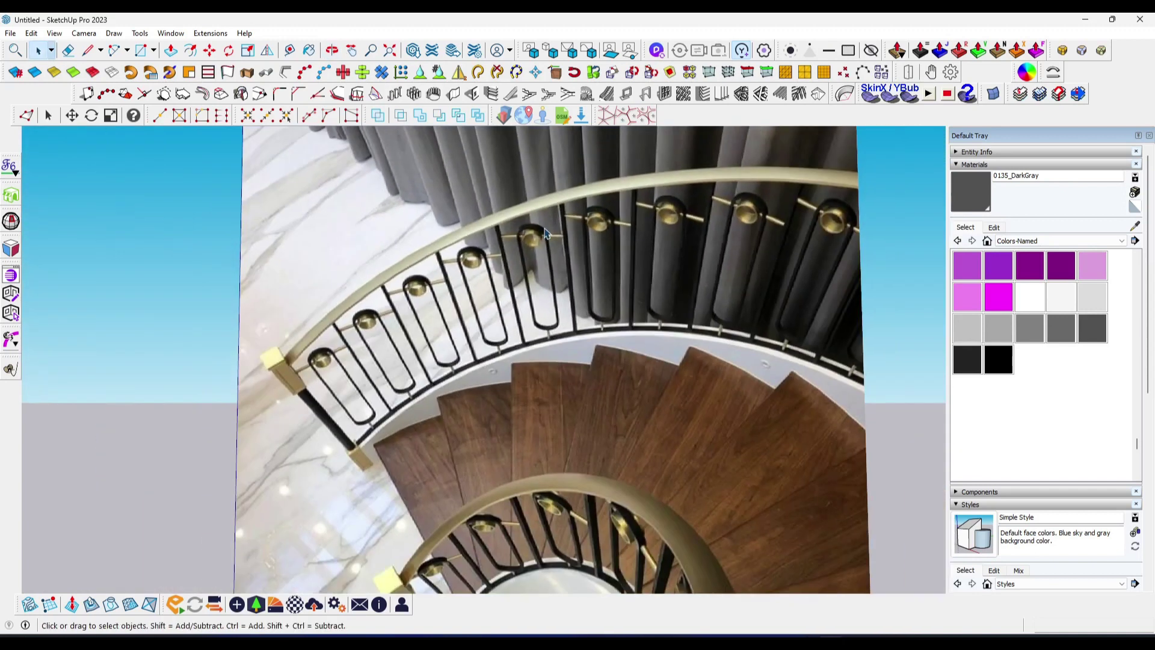
{"action": "scroll", "coordinate": [546, 231], "scroll_direction": "down", "scroll_amount": 3}
{"action": "mouse_move", "coordinate": [546, 231]}
{"action": "middle_mouse_down"}
{"action": "mouse_move", "coordinate": [517, 163]}
{"action": "mouse_move", "coordinate": [578, 439]}
{"action": "middle_mouse_up"}
{"action": "mouse_move", "coordinate": [374, 435]}
{"action": "middle_mouse_down"}
{"action": "mouse_move", "coordinate": [508, 285]}
{"action": "mouse_move", "coordinate": [464, 424]}
{"action": "middle_mouse_up"}
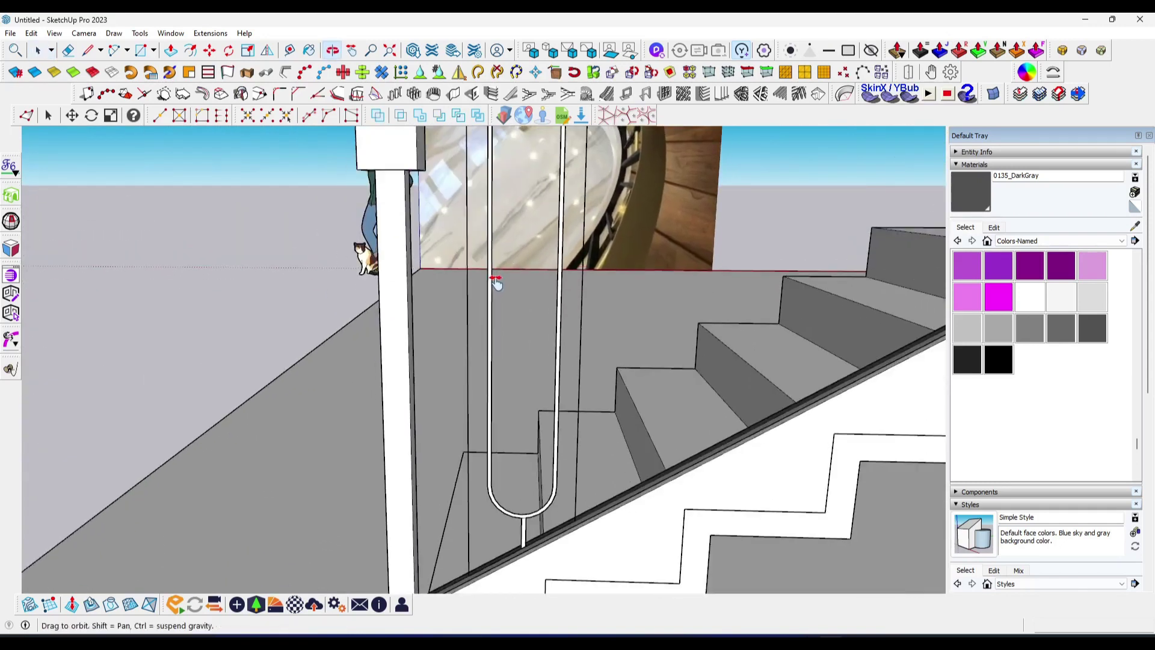
Push/pull the arched loop face out 1 inch and make it a group
{"action": "key", "text": "p"}
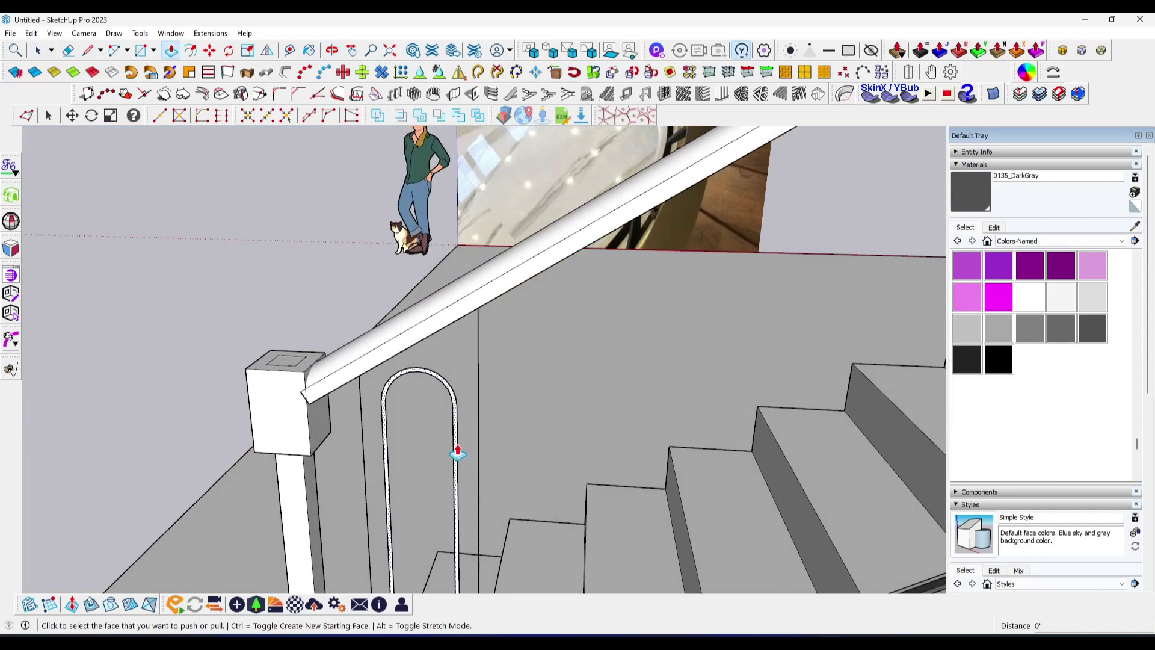
{"action": "left_click", "coordinate": [457, 454]}
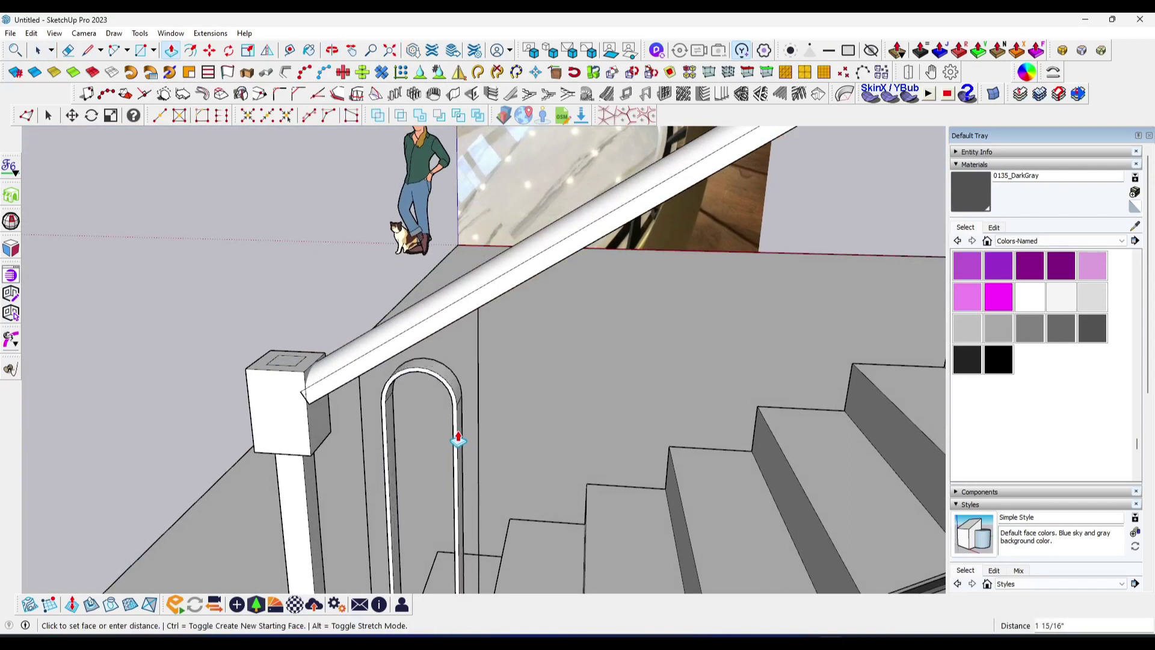
{"action": "left_click", "coordinate": [458, 391]}
{"action": "key", "text": "space"}
{"action": "right_click", "coordinate": [446, 382]}
{"action": "left_click", "coordinate": [491, 134]}
Open the arch group for editing and inspect the arch and post
{"action": "mouse_move", "coordinate": [444, 323]}
{"action": "middle_mouse_down"}
{"action": "mouse_move", "coordinate": [327, 330]}
{"action": "mouse_move", "coordinate": [526, 335]}
{"action": "mouse_move", "coordinate": [502, 350]}
{"action": "mouse_move", "coordinate": [515, 415]}
{"action": "middle_mouse_up"}
{"action": "double_click", "coordinate": [514, 415]}
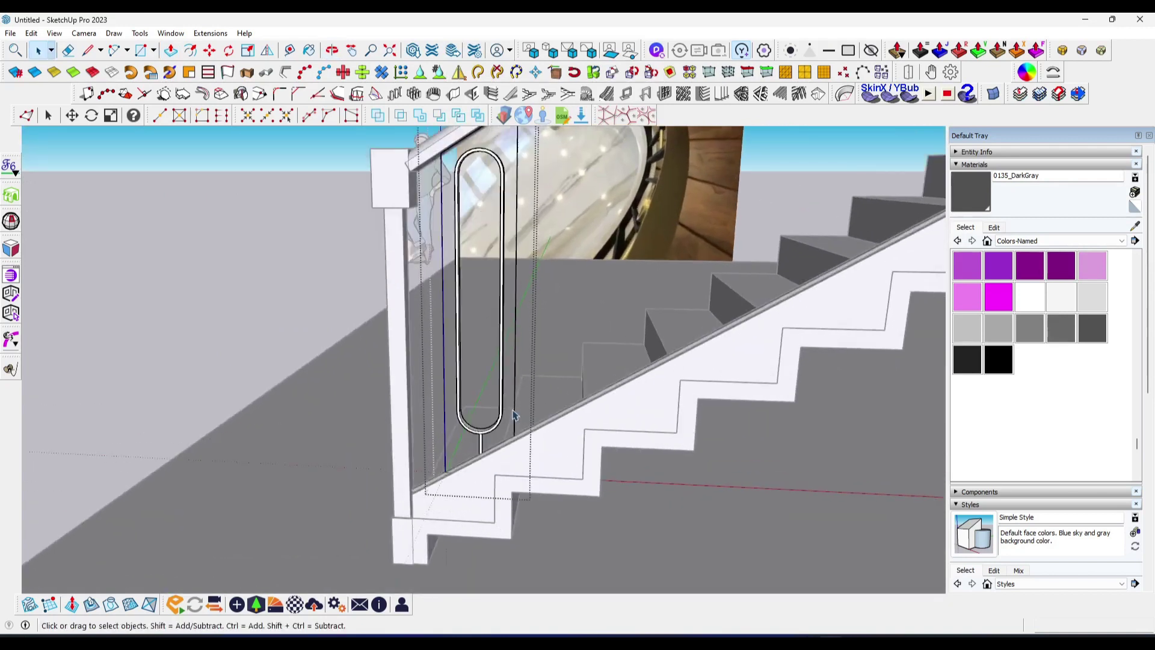
{"action": "scroll", "coordinate": [513, 421], "scroll_direction": "up", "scroll_amount": 2}
{"action": "scroll", "coordinate": [513, 446], "scroll_direction": "down", "scroll_amount": 5}
{"action": "middle_click_drag", "start_coordinate": [516, 428], "coordinate": [536, 333]}
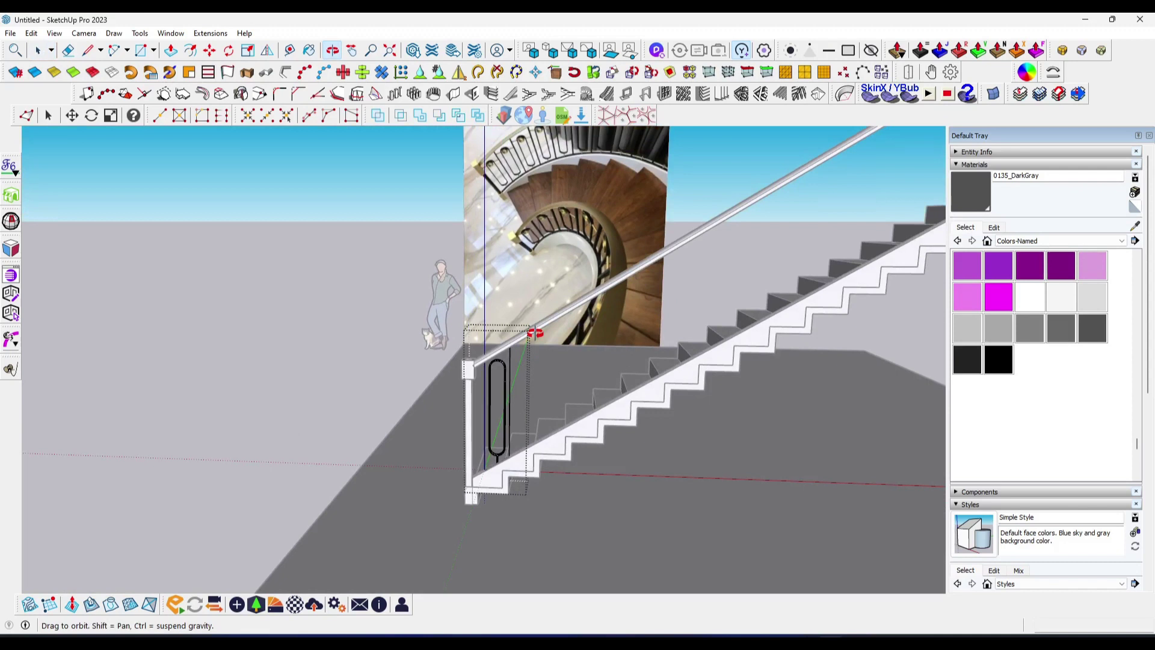
{"action": "scroll", "coordinate": [535, 333], "scroll_direction": "up", "scroll_amount": 2}
{"action": "scroll", "coordinate": [481, 337], "scroll_direction": "up", "scroll_amount": 3}
{"action": "scroll", "coordinate": [461, 333], "scroll_direction": "up", "scroll_amount": 3}
{"action": "scroll", "coordinate": [462, 333], "scroll_direction": "down", "scroll_amount": 2}
{"action": "middle_click_drag", "start_coordinate": [462, 341], "coordinate": [368, 483]}
{"action": "scroll", "coordinate": [453, 344], "scroll_direction": "down", "scroll_amount": 2}
{"action": "scroll", "coordinate": [421, 391], "scroll_direction": "down", "scroll_amount": 5}
{"action": "scroll", "coordinate": [464, 392], "scroll_direction": "up", "scroll_amount": 3}
Draw a small rectangle on the dark rail and push/pull it 1/8"
{"action": "scroll", "coordinate": [472, 387], "scroll_direction": "up", "scroll_amount": 3}
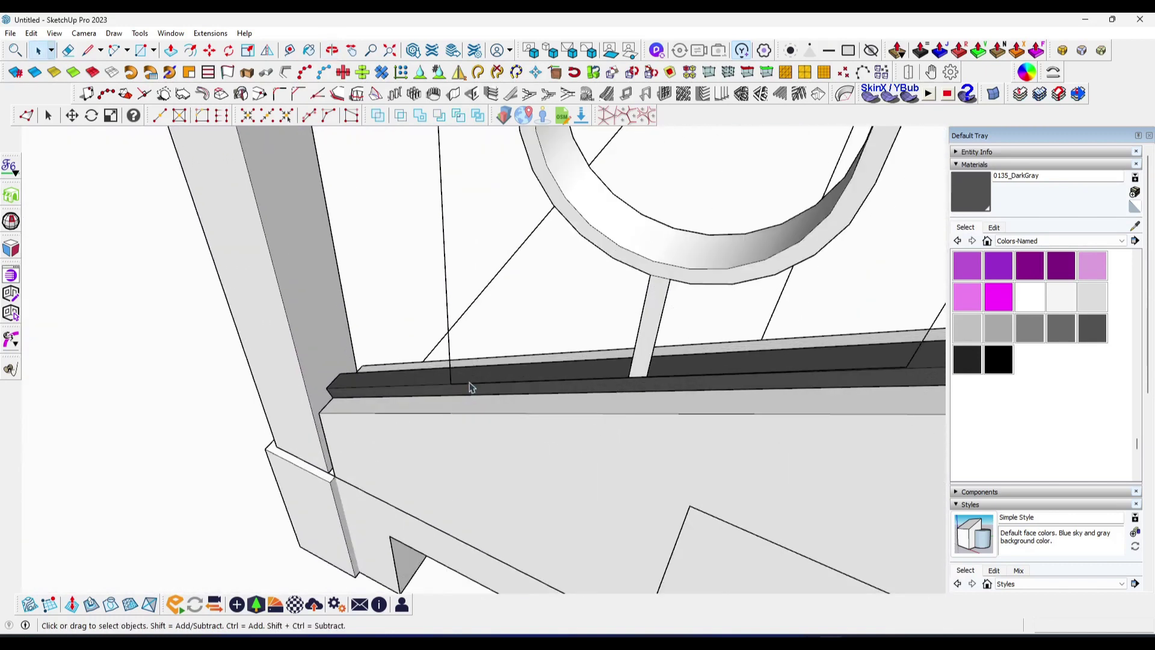
{"action": "middle_click_drag", "start_coordinate": [472, 387], "coordinate": [460, 392]}
{"action": "key", "text": "r"}
{"action": "scroll", "coordinate": [443, 391], "scroll_direction": "up", "scroll_amount": 1}
{"action": "left_click", "coordinate": [434, 389]}
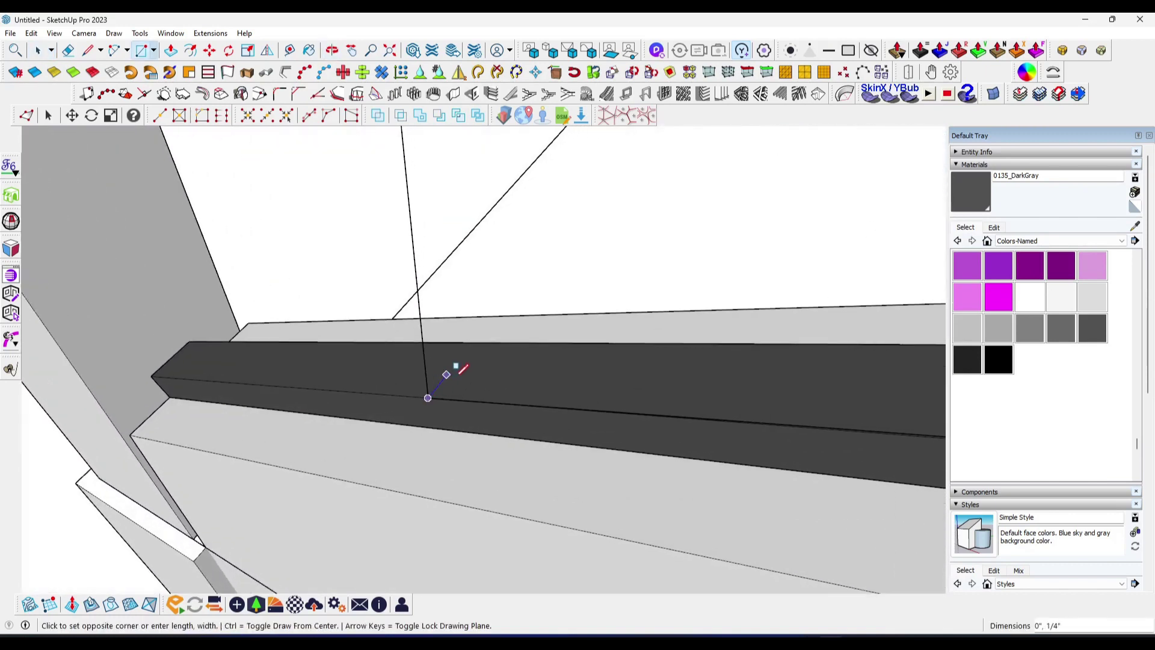
{"action": "scroll", "coordinate": [456, 373], "scroll_direction": "up", "scroll_amount": 1}
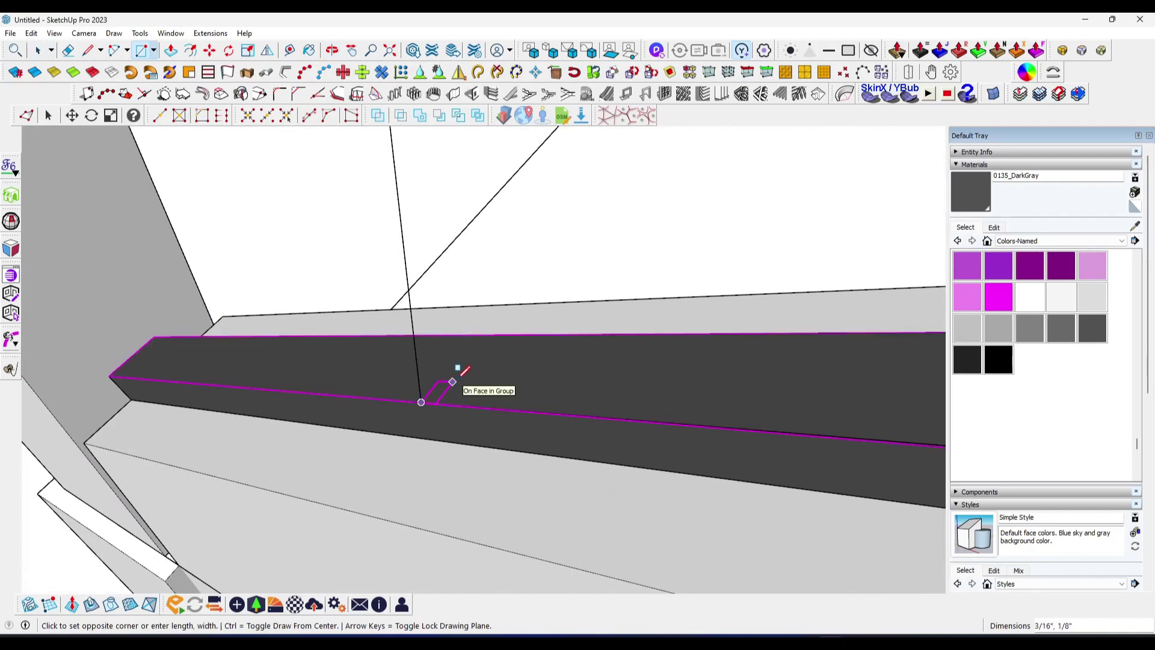
{"action": "left_click", "coordinate": [459, 373]}
{"action": "key", "text": "p"}
{"action": "left_click", "coordinate": [443, 391]}
{"action": "scroll", "coordinate": [439, 399], "scroll_direction": "down", "scroll_amount": 2}
{"action": "scroll", "coordinate": [441, 325], "scroll_direction": "down", "scroll_amount": 3}
{"action": "scroll", "coordinate": [441, 315], "scroll_direction": "down", "scroll_amount": 2}
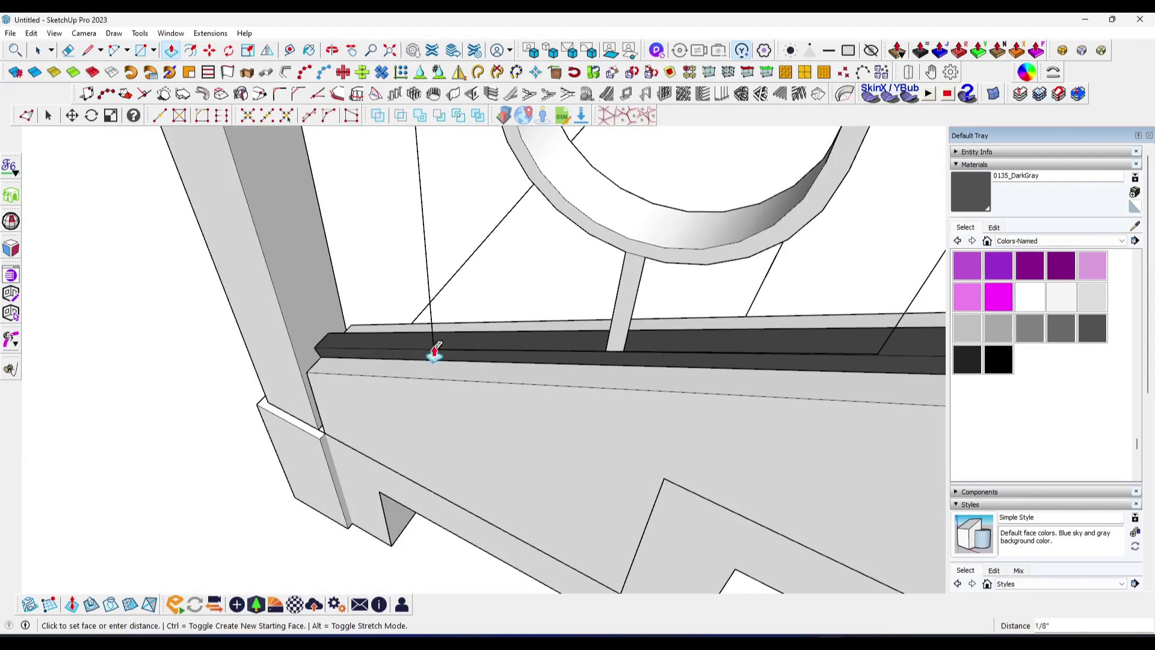
{"action": "key", "text": "space"}
Paste the profile into the rail component and sweep it into a tall upright with Follow Me
{"action": "scroll", "coordinate": [438, 342], "scroll_direction": "up", "scroll_amount": 3}
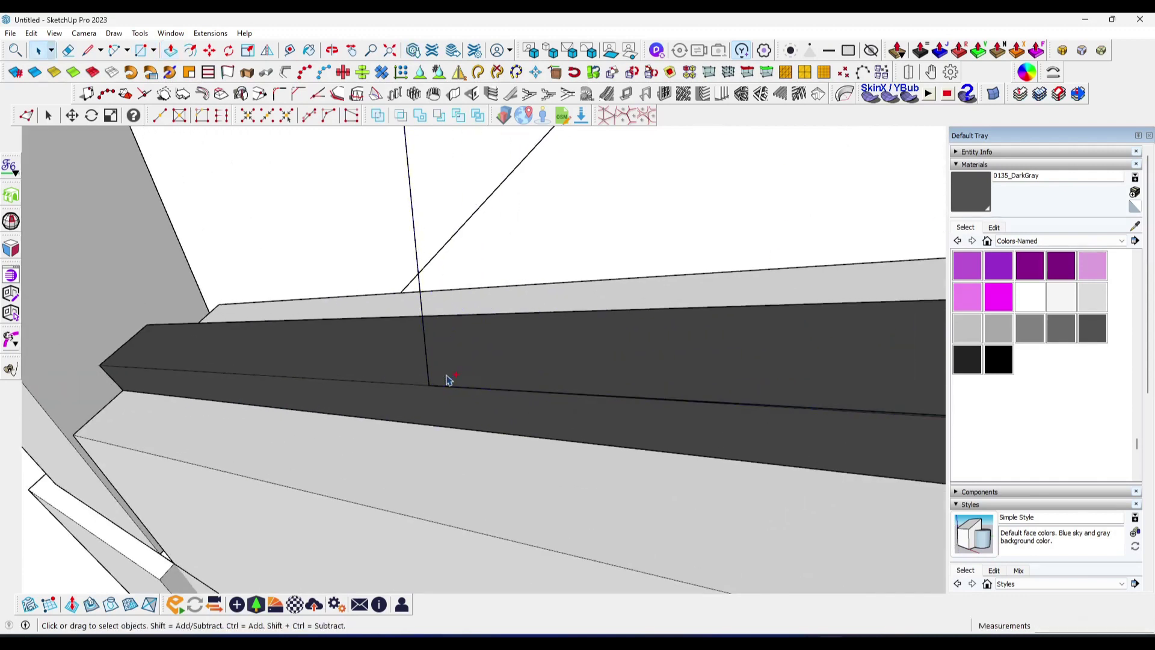
{"action": "double_click", "coordinate": [426, 367]}
{"action": "left_click", "coordinate": [32, 33]}
{"action": "left_click", "coordinate": [54, 106]}
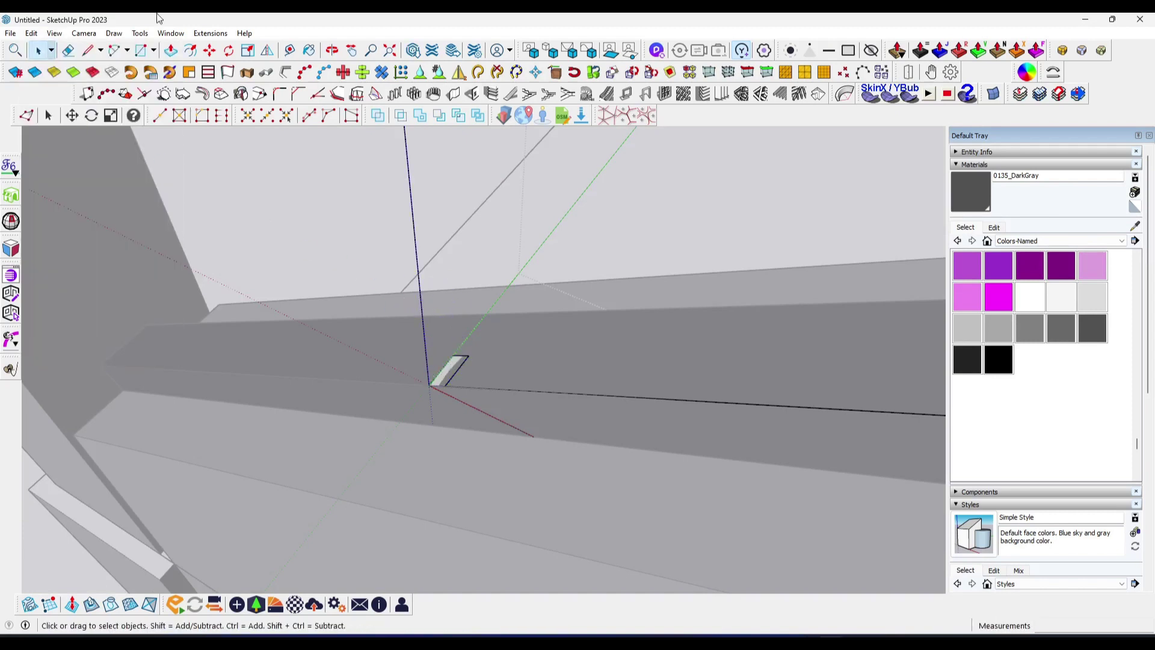
{"action": "left_click", "coordinate": [139, 34]}
{"action": "left_click", "coordinate": [169, 189]}
{"action": "left_click", "coordinate": [449, 368]}
{"action": "scroll", "coordinate": [436, 430], "scroll_direction": "up", "scroll_amount": 2}
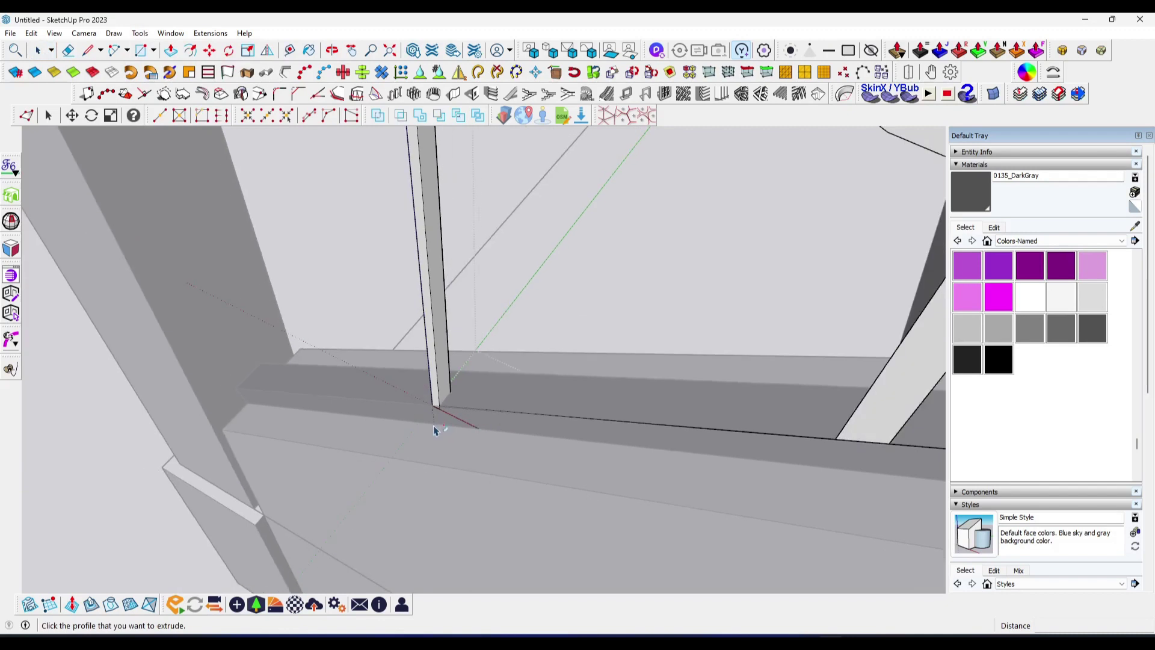
{"action": "scroll", "coordinate": [434, 428], "scroll_direction": "down", "scroll_amount": 5}
{"action": "key", "text": "space"}
Orbit back to the railing and select the baluster loop component
{"action": "mouse_move", "coordinate": [283, 400]}
{"action": "middle_mouse_down"}
{"action": "mouse_move", "coordinate": [434, 245]}
{"action": "mouse_move", "coordinate": [438, 216]}
{"action": "middle_mouse_up"}
{"action": "scroll", "coordinate": [456, 235], "scroll_direction": "up", "scroll_amount": 3}
{"action": "left_click", "coordinate": [455, 234]}
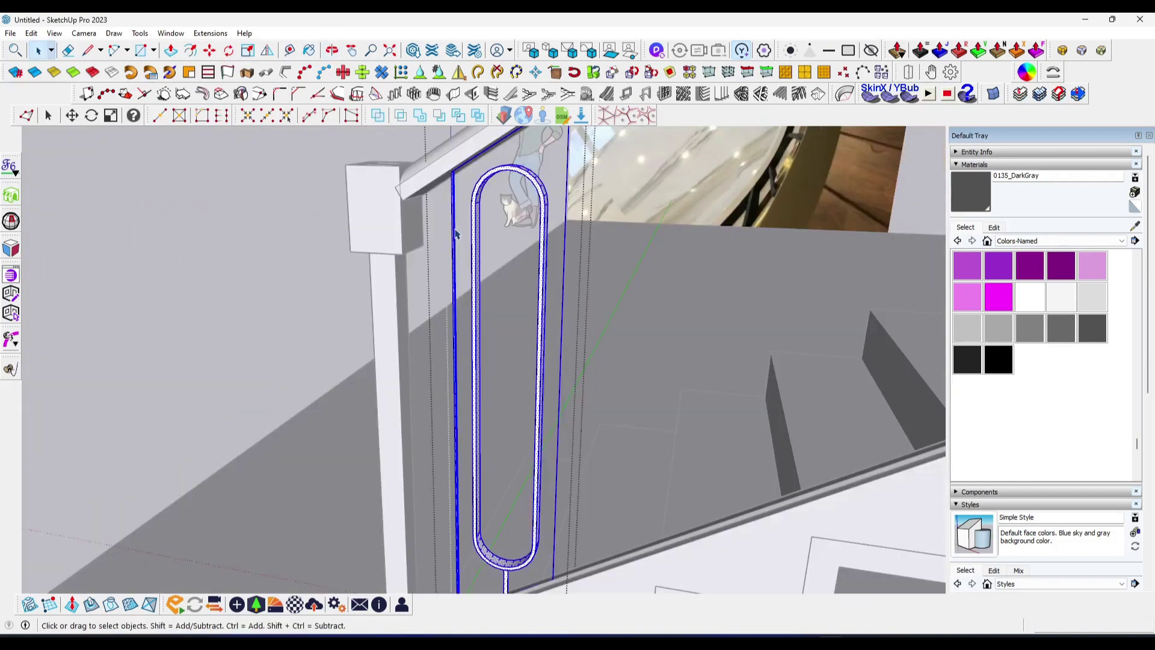
{"action": "scroll", "coordinate": [457, 229], "scroll_direction": "down", "scroll_amount": 2}
{"action": "scroll", "coordinate": [481, 190], "scroll_direction": "down", "scroll_amount": 2}
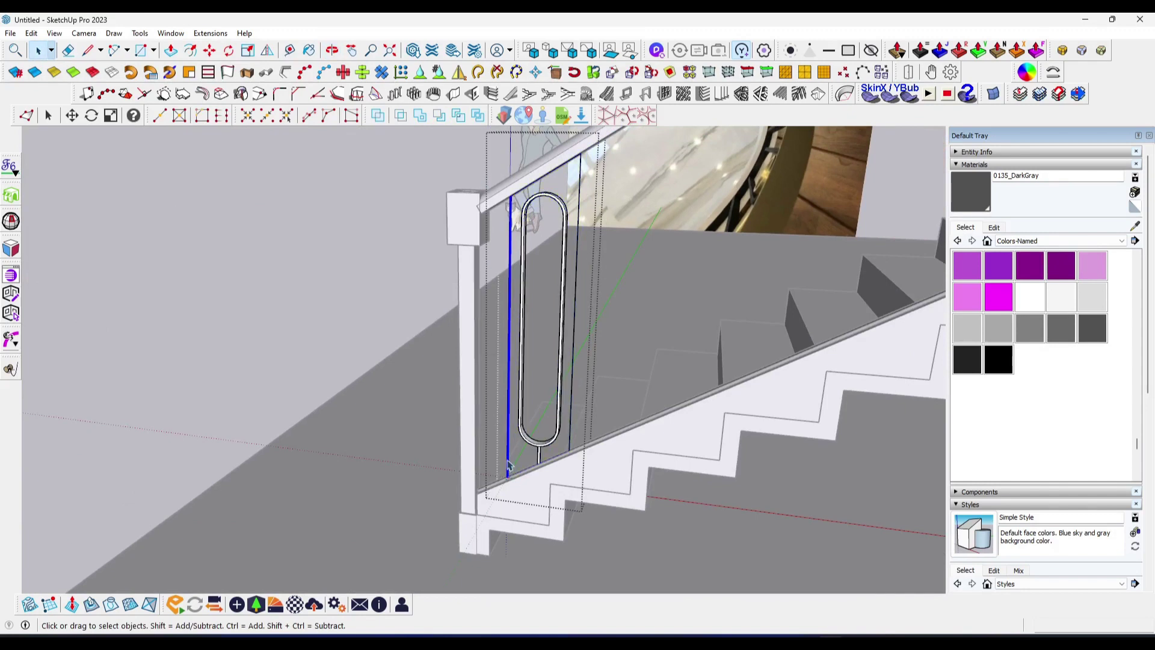
{"action": "scroll", "coordinate": [510, 467], "scroll_direction": "up", "scroll_amount": 3}
{"action": "right_click", "coordinate": [518, 454]}
{"action": "key", "text": "Escape"}
{"action": "scroll", "coordinate": [493, 543], "scroll_direction": "up", "scroll_amount": 2}
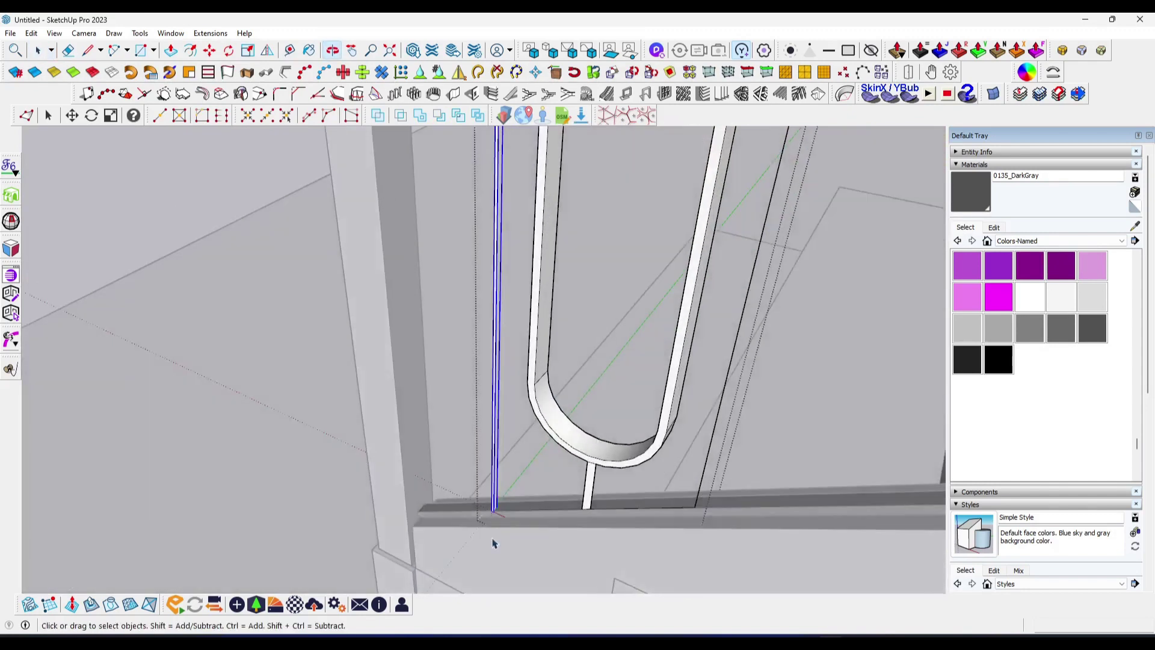
{"action": "scroll", "coordinate": [493, 523], "scroll_direction": "up", "scroll_amount": 2}
{"action": "scroll", "coordinate": [495, 502], "scroll_direction": "up", "scroll_amount": 2}
Move the upright 9 1/4" along the rail beside the oval loop
{"action": "key", "text": "m"}
{"action": "left_click", "coordinate": [481, 475]}
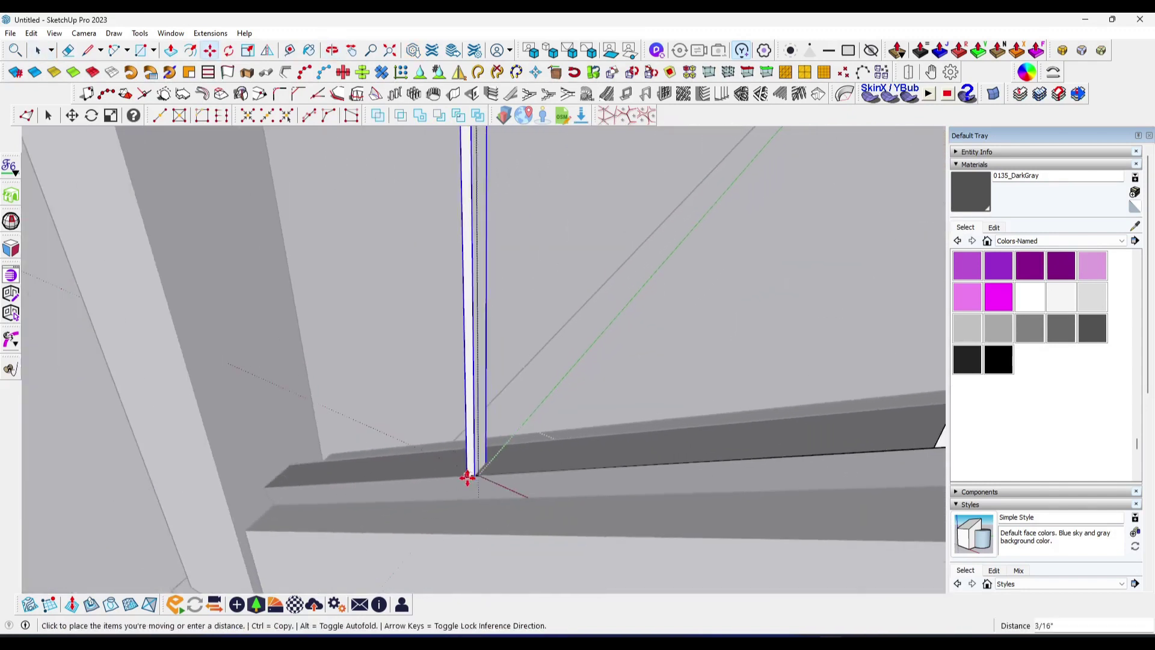
{"action": "scroll", "coordinate": [467, 477], "scroll_direction": "down", "scroll_amount": 2}
{"action": "scroll", "coordinate": [707, 443], "scroll_direction": "up", "scroll_amount": 2}
{"action": "scroll", "coordinate": [652, 466], "scroll_direction": "up", "scroll_amount": 1}
{"action": "scroll", "coordinate": [691, 463], "scroll_direction": "up", "scroll_amount": 2}
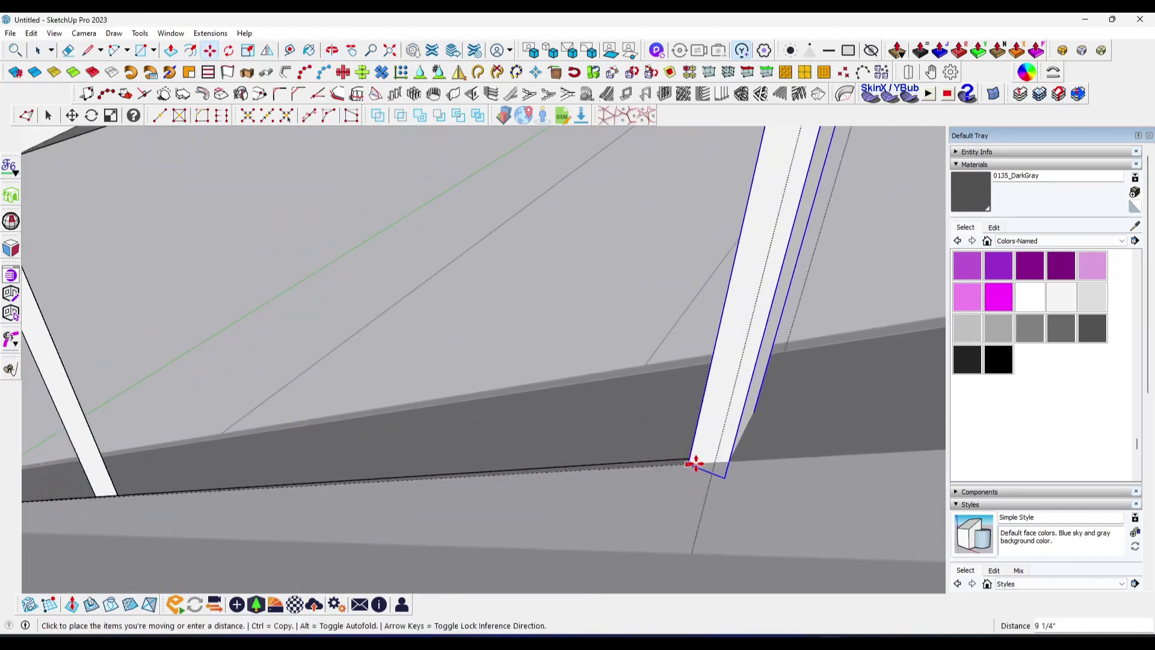
{"action": "left_click", "coordinate": [721, 458]}
{"action": "mouse_move", "coordinate": [722, 503]}
{"action": "middle_mouse_down"}
{"action": "mouse_move", "coordinate": [680, 463]}
{"action": "mouse_move", "coordinate": [686, 507]}
{"action": "middle_mouse_up"}
{"action": "left_click", "coordinate": [691, 516]}
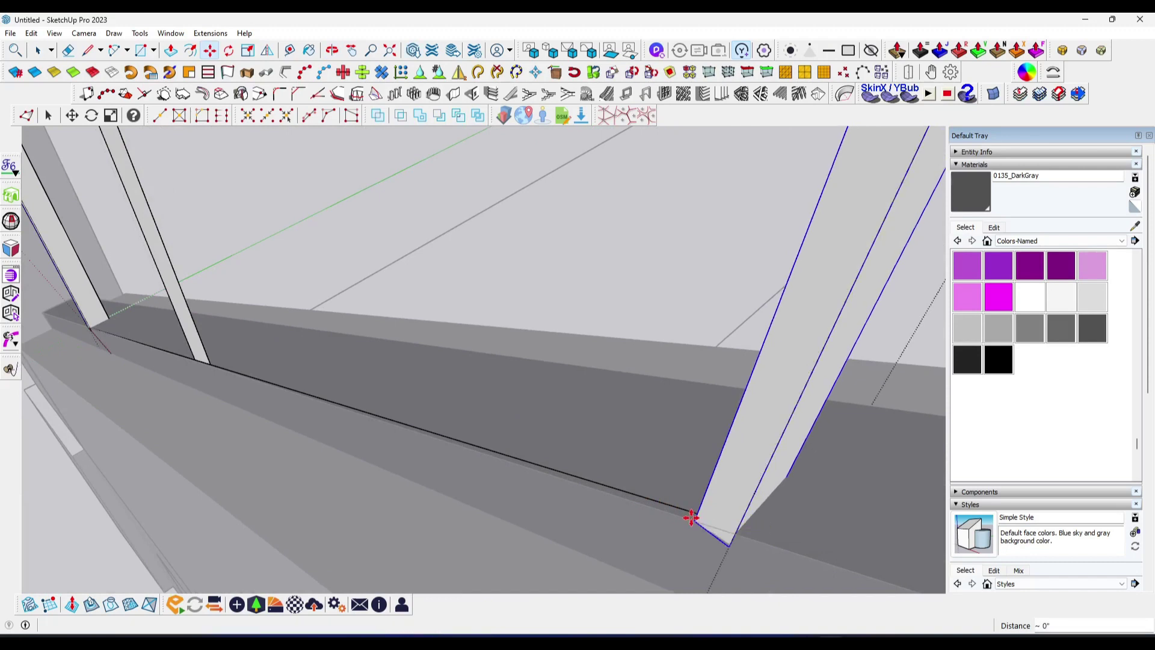
{"action": "scroll", "coordinate": [691, 516], "scroll_direction": "down", "scroll_amount": 3}
{"action": "key", "text": "space"}
{"action": "mouse_move", "coordinate": [611, 536]}
{"action": "middle_mouse_down"}
{"action": "mouse_move", "coordinate": [293, 312]}
{"action": "mouse_move", "coordinate": [633, 521]}
{"action": "middle_mouse_up"}
Orbit and zoom in on the hairpin baluster at the railing post
{"action": "key", "text": "b"}
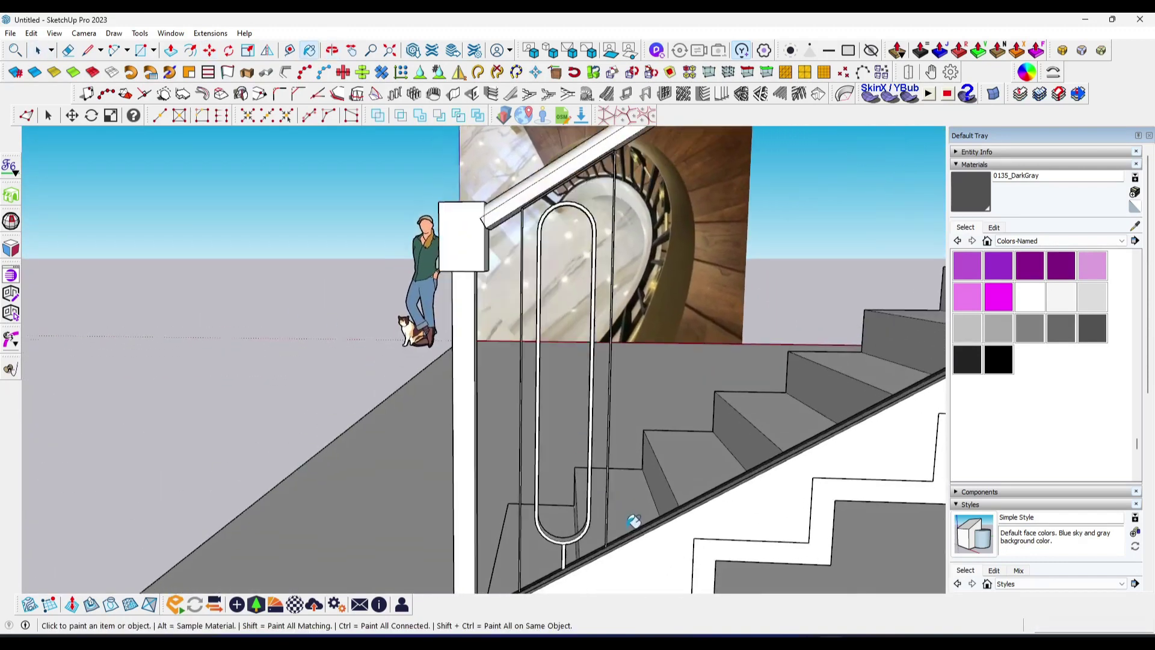
{"action": "scroll", "coordinate": [634, 521], "scroll_direction": "up", "scroll_amount": 3}
{"action": "middle_click_drag", "start_coordinate": [507, 452], "coordinate": [554, 459]}
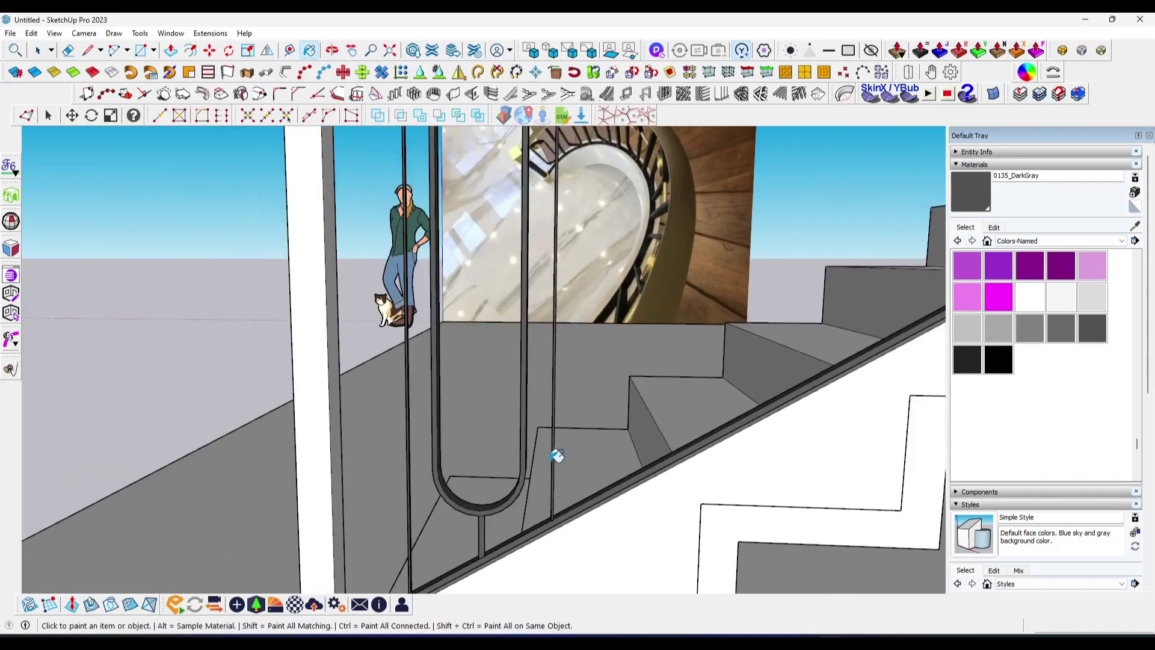
{"action": "key", "text": "space"}
{"action": "scroll", "coordinate": [555, 459], "scroll_direction": "down", "scroll_amount": 5}
{"action": "scroll", "coordinate": [615, 380], "scroll_direction": "up", "scroll_amount": 5}
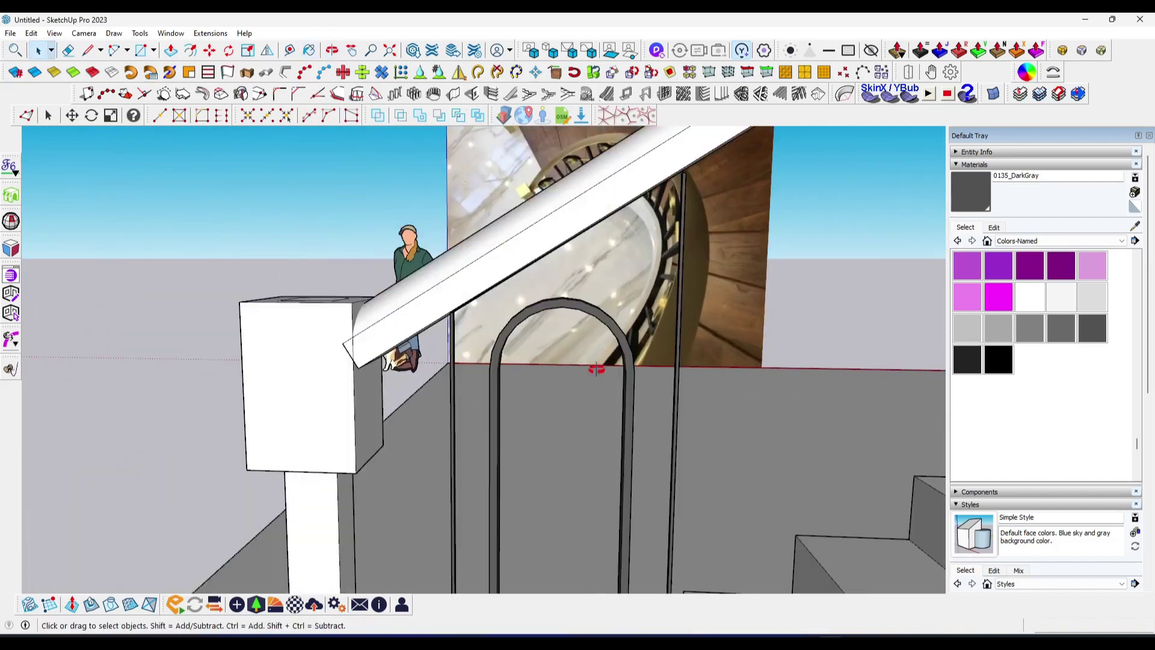
{"action": "middle_click_drag", "start_coordinate": [602, 370], "coordinate": [595, 367]}
{"action": "scroll", "coordinate": [523, 336], "scroll_direction": "down", "scroll_amount": 3}
{"action": "scroll", "coordinate": [522, 336], "scroll_direction": "up", "scroll_amount": 2}
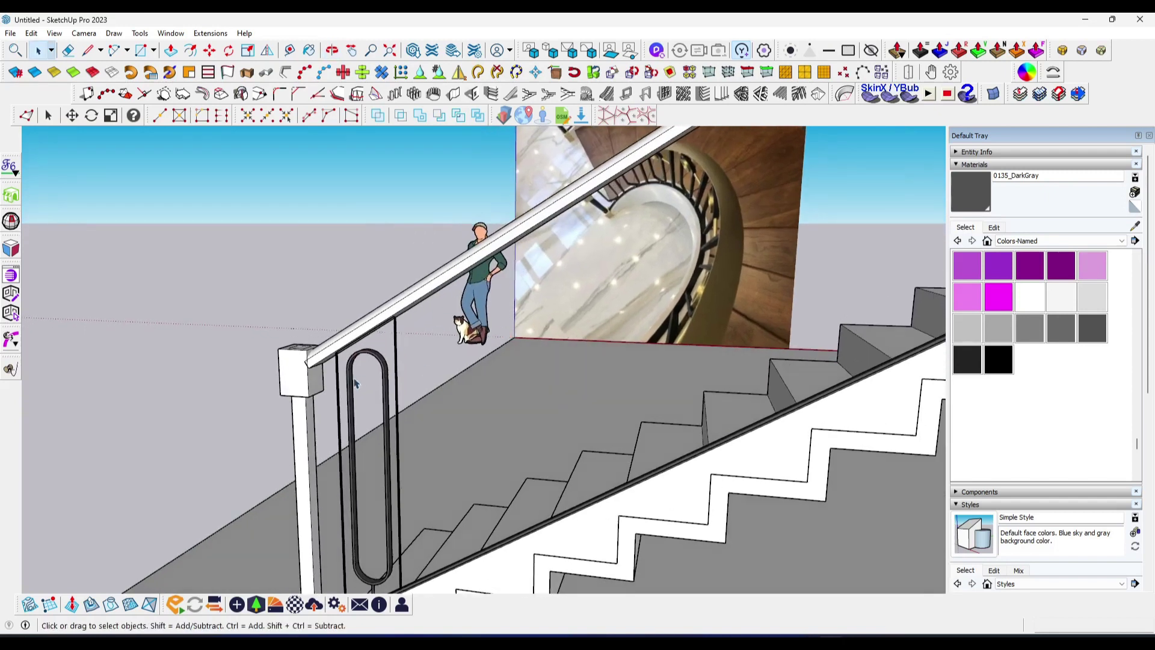
{"action": "scroll", "coordinate": [469, 349], "scroll_direction": "up", "scroll_amount": 2}
{"action": "scroll", "coordinate": [403, 364], "scroll_direction": "up", "scroll_amount": 2}
{"action": "scroll", "coordinate": [335, 380], "scroll_direction": "up", "scroll_amount": 2}
Draw a horizontal line across the hairpin loop linking its two outer bars
{"action": "key", "text": "a"}
{"action": "scroll", "coordinate": [335, 367], "scroll_direction": "up", "scroll_amount": 2}
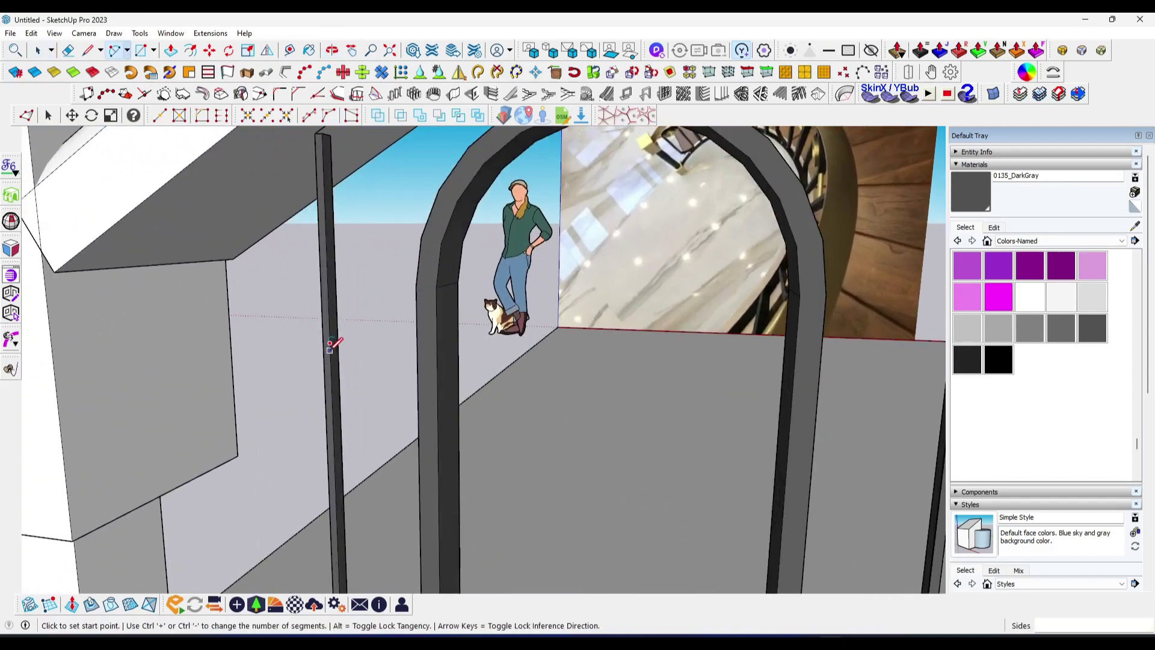
{"action": "scroll", "coordinate": [328, 346], "scroll_direction": "up", "scroll_amount": 2}
{"action": "scroll", "coordinate": [339, 337], "scroll_direction": "down", "scroll_amount": 3}
{"action": "scroll", "coordinate": [421, 336], "scroll_direction": "down", "scroll_amount": 3}
{"action": "key", "text": "l"}
{"action": "scroll", "coordinate": [589, 355], "scroll_direction": "up", "scroll_amount": 2}
{"action": "middle_click_drag", "start_coordinate": [605, 366], "coordinate": [503, 343]}
{"action": "scroll", "coordinate": [502, 343], "scroll_direction": "up", "scroll_amount": 2}
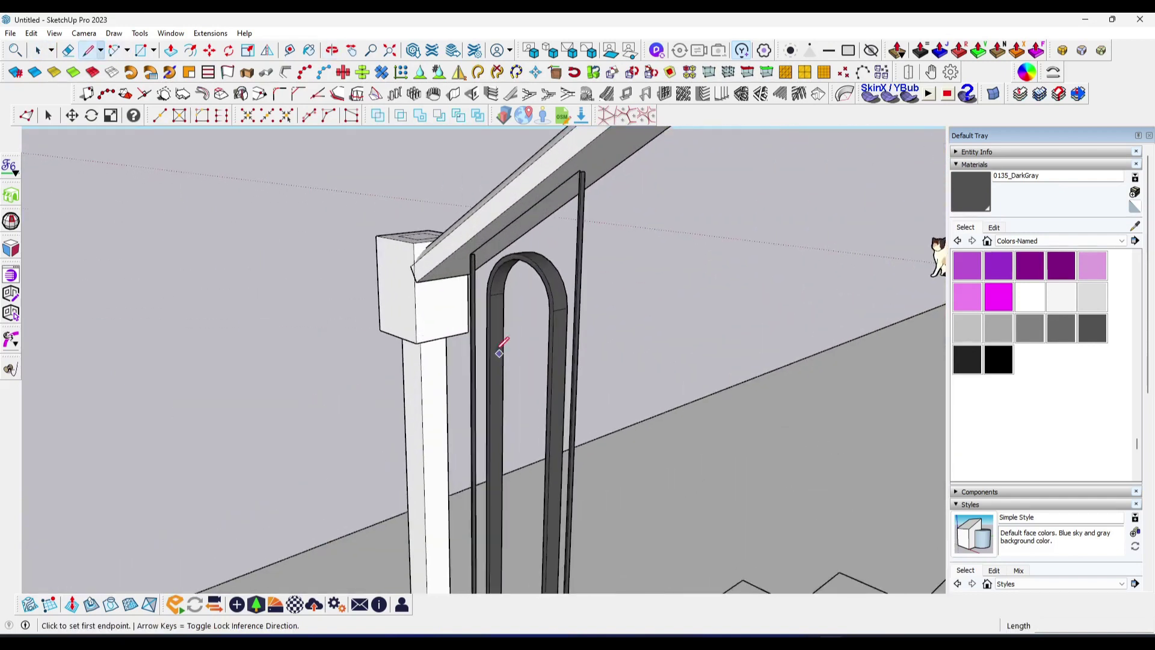
{"action": "scroll", "coordinate": [477, 297], "scroll_direction": "up", "scroll_amount": 2}
{"action": "scroll", "coordinate": [470, 282], "scroll_direction": "up", "scroll_amount": 2}
{"action": "scroll", "coordinate": [469, 284], "scroll_direction": "down", "scroll_amount": 3}
{"action": "scroll", "coordinate": [464, 258], "scroll_direction": "up", "scroll_amount": 2}
{"action": "scroll", "coordinate": [464, 274], "scroll_direction": "up", "scroll_amount": 1}
{"action": "mouse_move", "coordinate": [464, 264]}
{"action": "middle_mouse_down"}
{"action": "mouse_move", "coordinate": [735, 327]}
{"action": "mouse_move", "coordinate": [611, 338]}
{"action": "middle_mouse_up"}
{"action": "scroll", "coordinate": [681, 341], "scroll_direction": "down", "scroll_amount": 3}
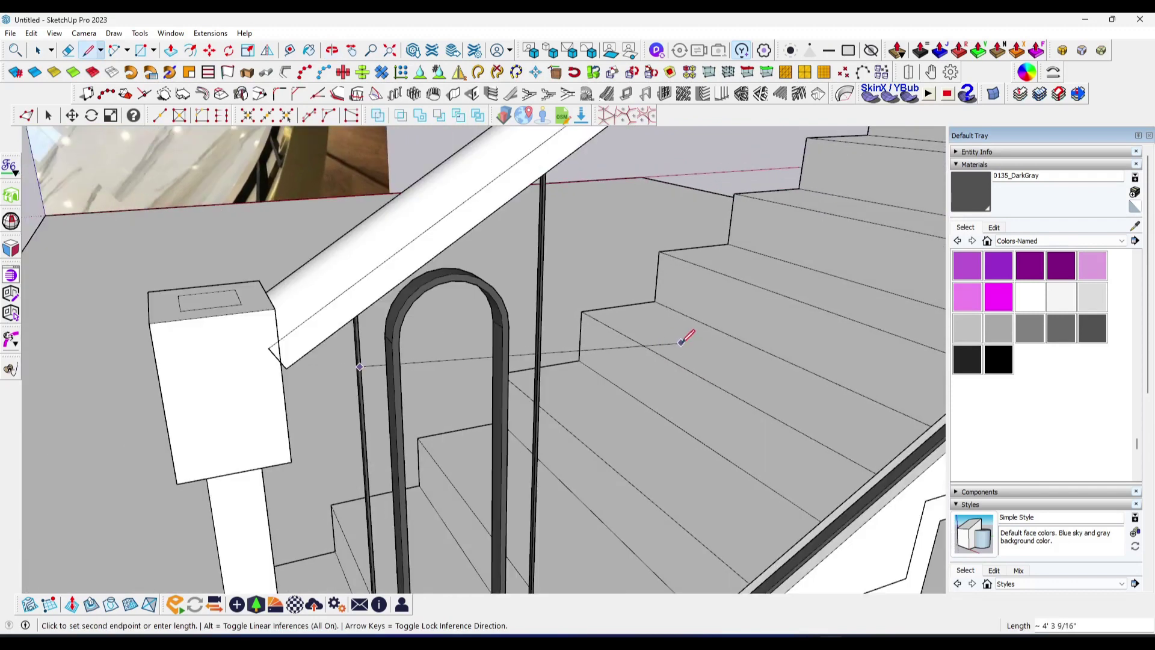
{"action": "scroll", "coordinate": [529, 331], "scroll_direction": "up", "scroll_amount": 3}
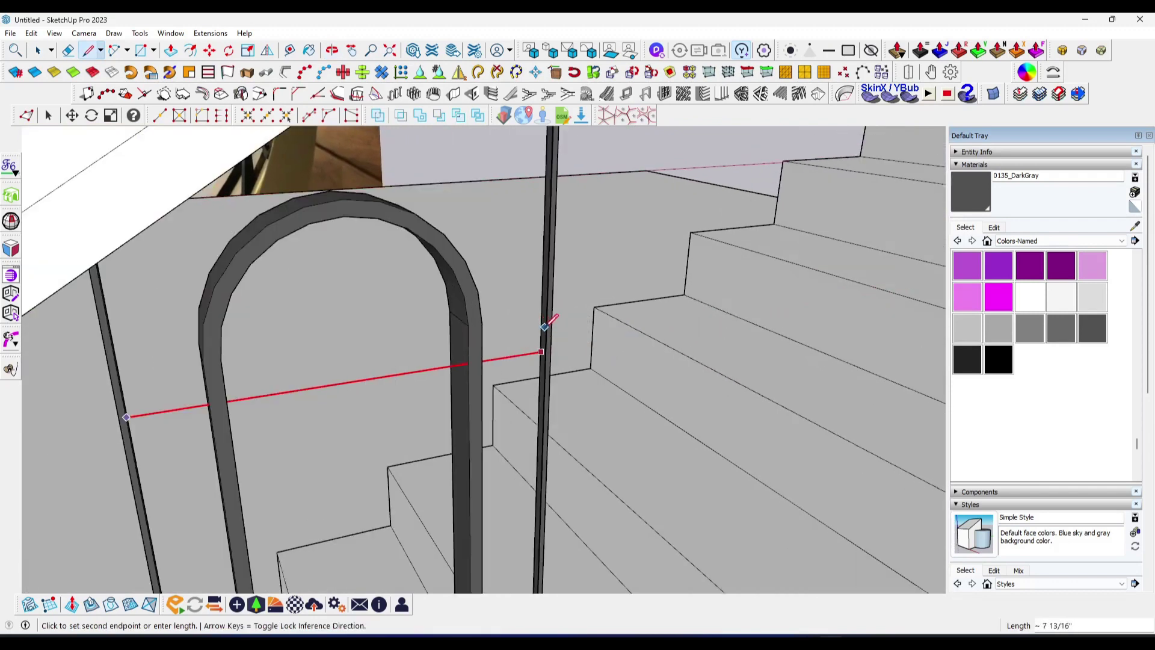
{"action": "key", "text": "space"}
{"action": "mouse_move", "coordinate": [507, 370]}
{"action": "middle_mouse_down"}
{"action": "mouse_move", "coordinate": [405, 322]}
{"action": "mouse_move", "coordinate": [407, 337]}
{"action": "middle_mouse_up"}
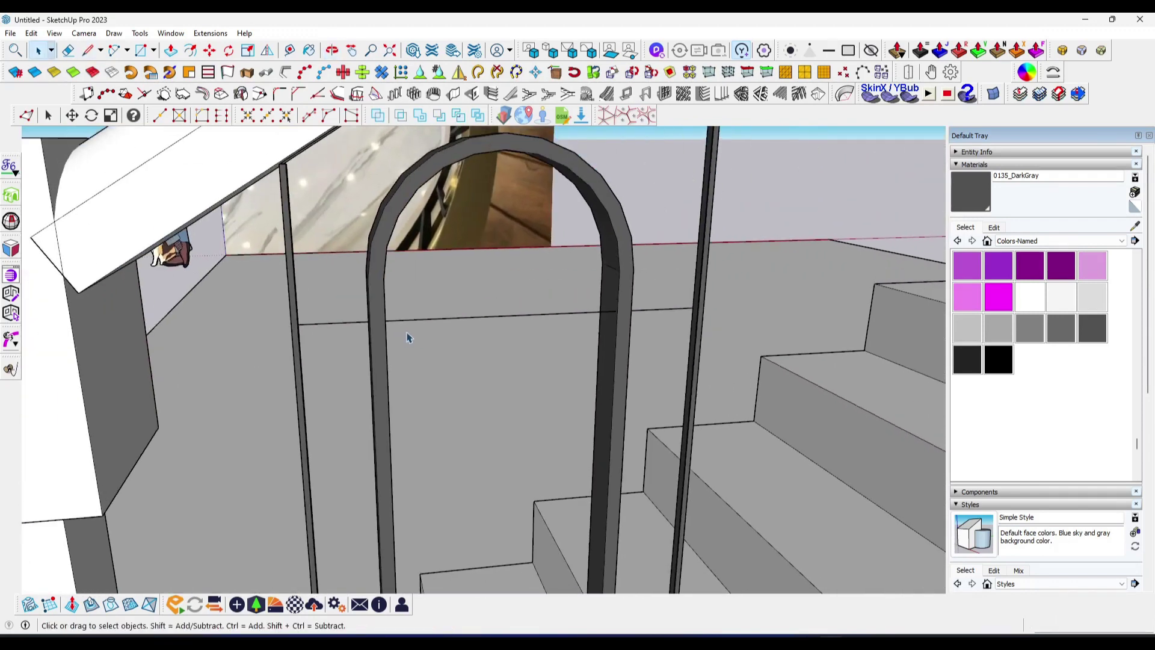
{"action": "key", "text": "c"}
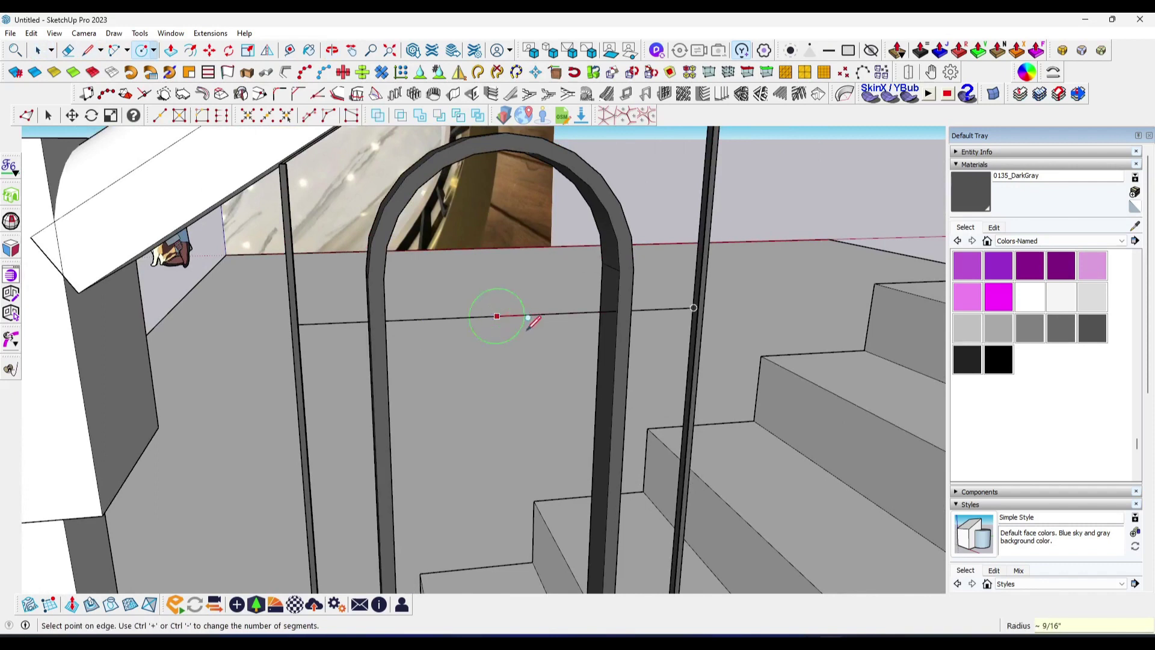
Draw a circle on the line inside the hairpin loop and offset it inward
{"action": "left_click", "coordinate": [562, 313]}
{"action": "mouse_move", "coordinate": [567, 302]}
{"action": "middle_mouse_down"}
{"action": "mouse_move", "coordinate": [434, 322]}
{"action": "mouse_move", "coordinate": [519, 315]}
{"action": "middle_mouse_up"}
{"action": "key", "text": "space"}
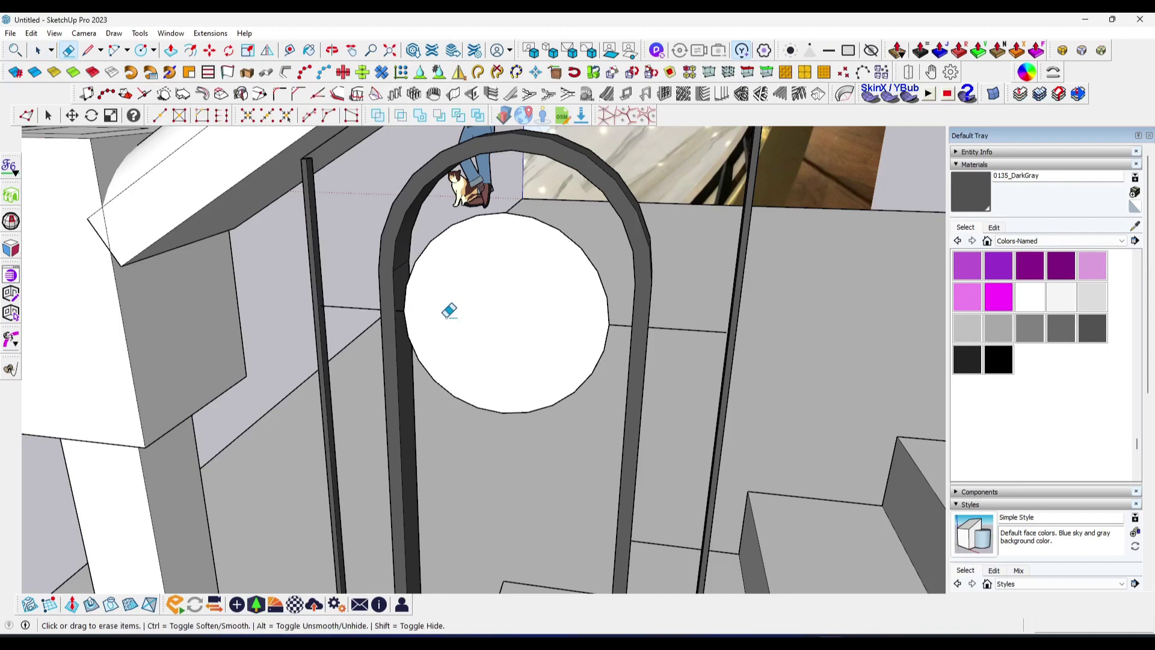
{"action": "key", "text": "space"}
{"action": "left_click", "coordinate": [430, 311]}
{"action": "key", "text": "f"}
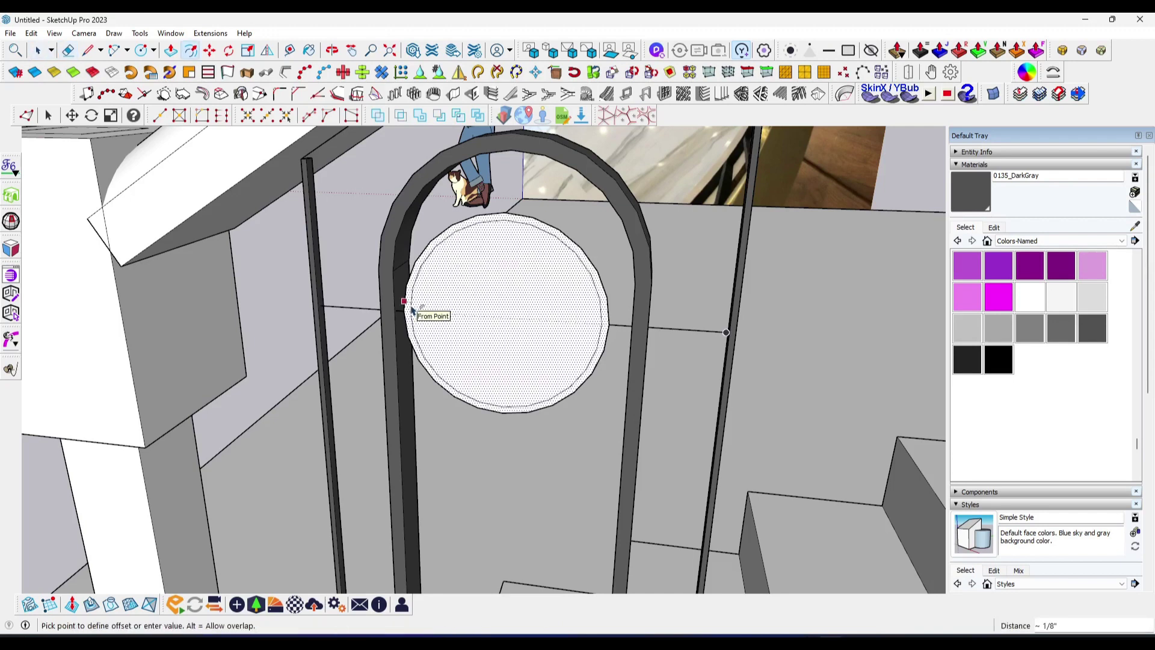
{"action": "left_click", "coordinate": [417, 309]}
Push/Pull the inner disc to hollow out the ring
{"action": "middle_click_drag", "start_coordinate": [515, 331], "coordinate": [516, 344]}
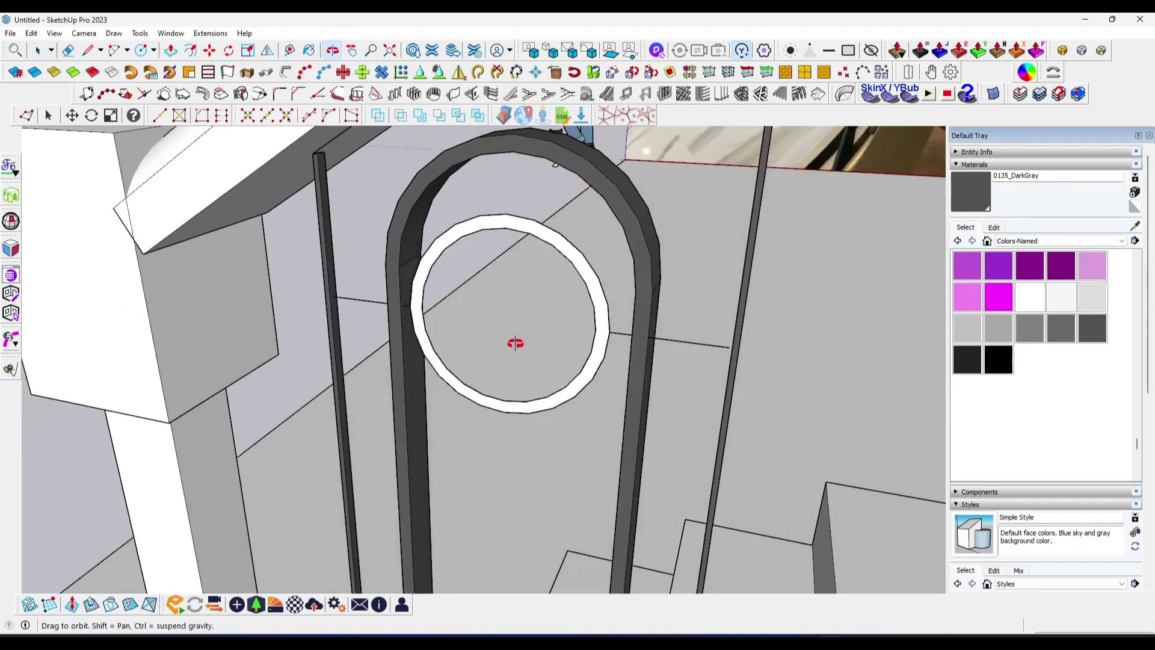
{"action": "key", "text": "p"}
{"action": "left_click", "coordinate": [560, 394]}
{"action": "left_click", "coordinate": [611, 291]}
{"action": "key", "text": "space"}
{"action": "scroll", "coordinate": [560, 341], "scroll_direction": "down", "scroll_amount": 2}
{"action": "scroll", "coordinate": [441, 320], "scroll_direction": "up", "scroll_amount": 5}
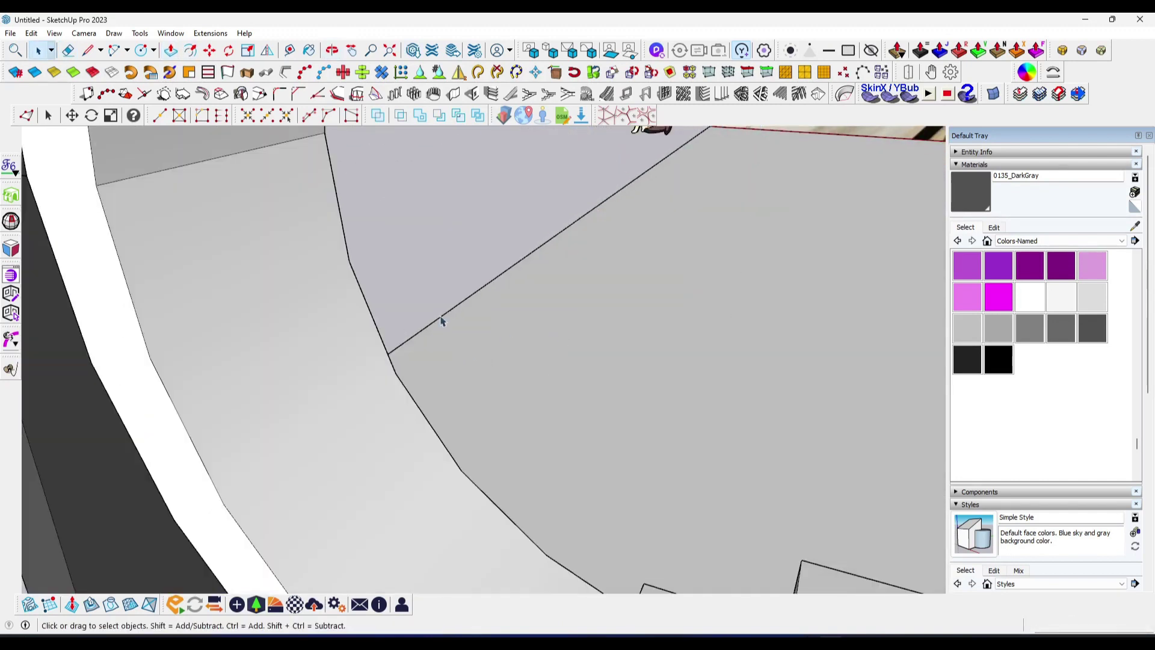
{"action": "scroll", "coordinate": [387, 304], "scroll_direction": "down", "scroll_amount": 4}
Box-select the hollow ring and make it a group
{"action": "key", "text": "l"}
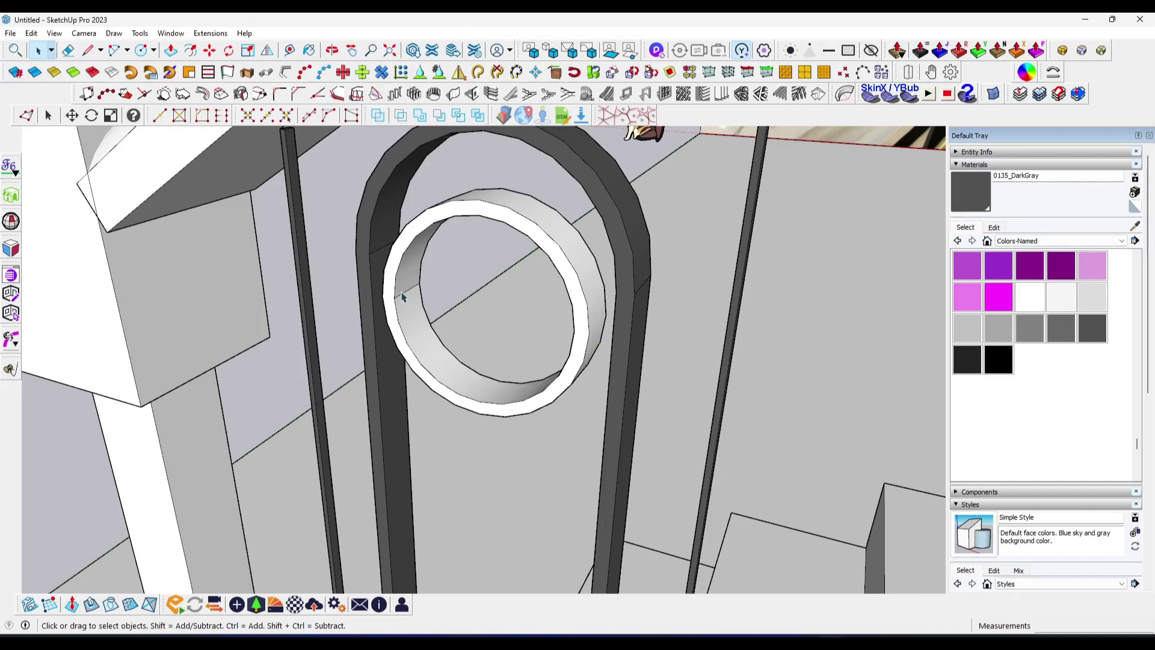
{"action": "key", "text": "l"}
{"action": "key", "text": "ctrl+z"}
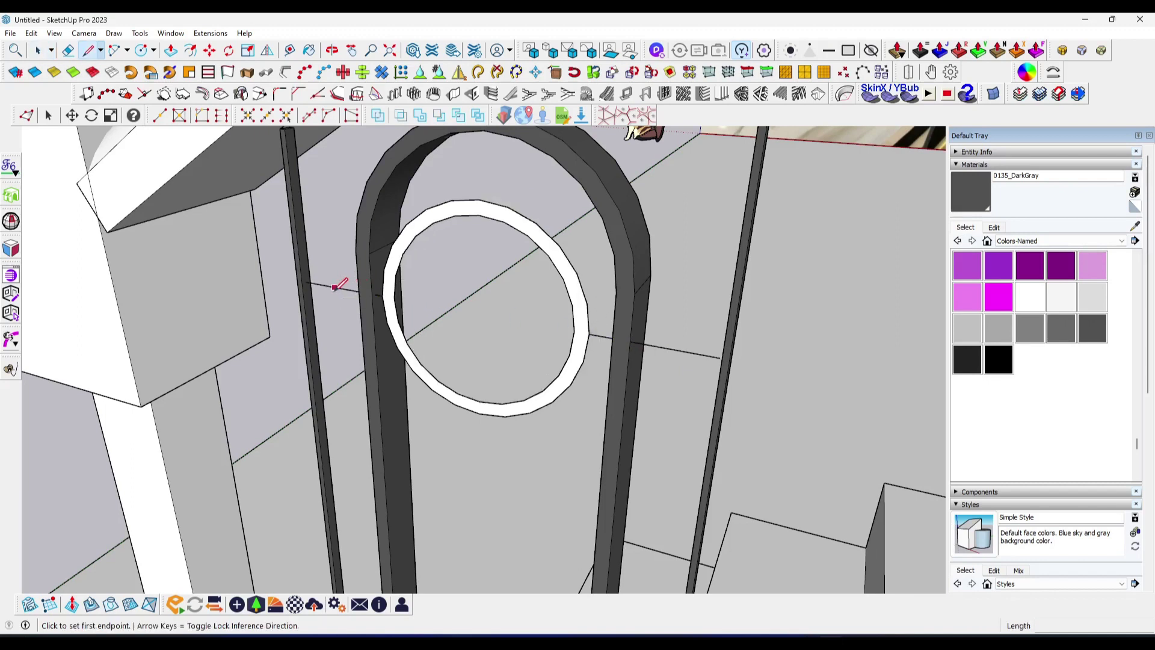
{"action": "key", "text": "ctrl+y"}
{"action": "left_click_drag", "start_coordinate": [448, 317], "coordinate": [621, 438]}
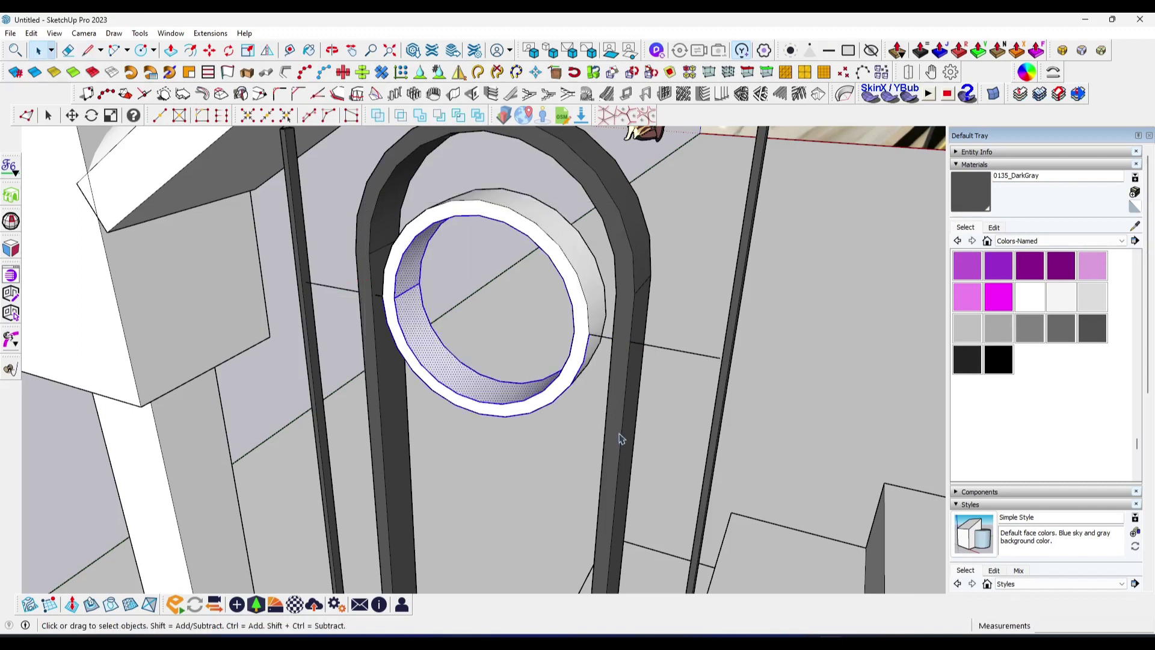
{"action": "right_click", "coordinate": [538, 236]}
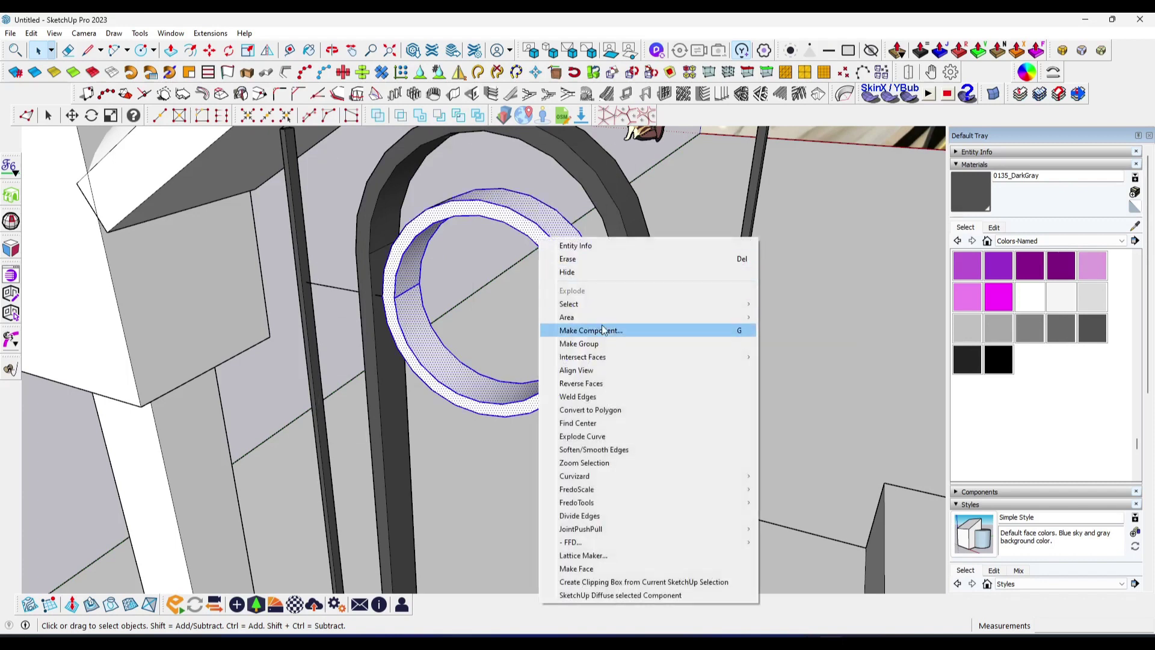
{"action": "left_click", "coordinate": [578, 330]}
Move the line running through the ring slightly
{"action": "left_click", "coordinate": [604, 343]}
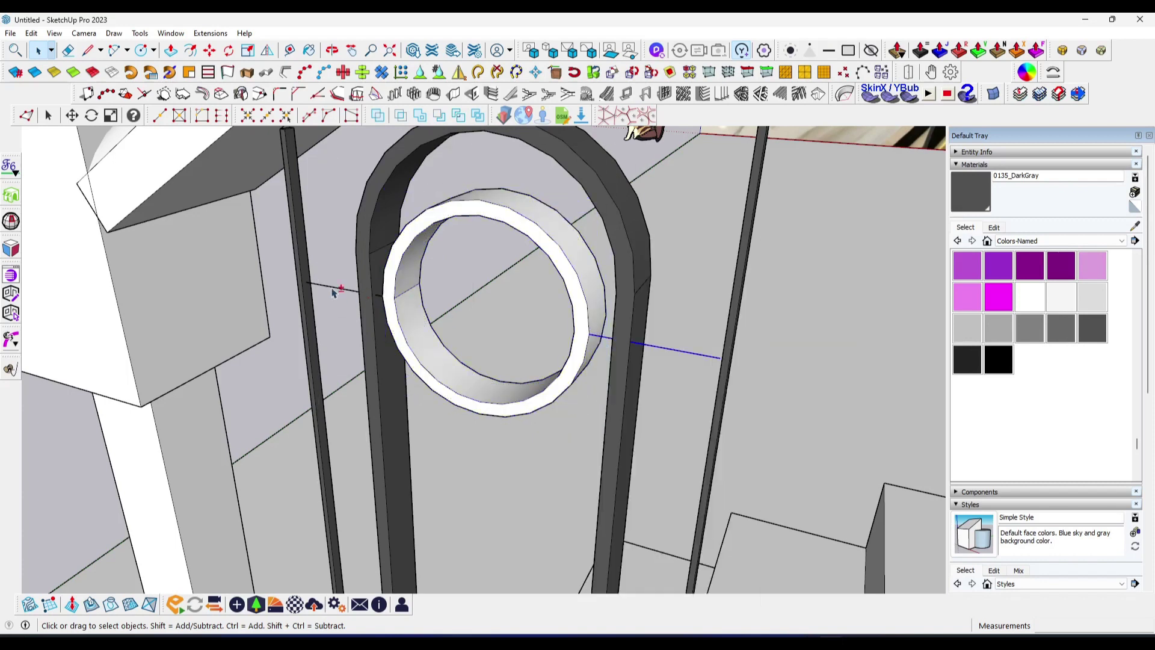
{"action": "scroll", "coordinate": [334, 292], "scroll_direction": "up", "scroll_amount": 2}
{"action": "key", "text": "m"}
{"action": "left_click", "coordinate": [401, 292]}
{"action": "left_click", "coordinate": [330, 283]}
{"action": "mouse_move", "coordinate": [331, 283]}
{"action": "middle_mouse_down"}
{"action": "mouse_move", "coordinate": [325, 323]}
{"action": "mouse_move", "coordinate": [250, 322]}
{"action": "mouse_move", "coordinate": [38, 367]}
{"action": "mouse_move", "coordinate": [260, 333]}
{"action": "mouse_move", "coordinate": [304, 341]}
{"action": "mouse_move", "coordinate": [46, 382]}
{"action": "mouse_move", "coordinate": [250, 369]}
{"action": "mouse_move", "coordinate": [180, 400]}
{"action": "mouse_move", "coordinate": [297, 323]}
{"action": "mouse_move", "coordinate": [439, 296]}
{"action": "mouse_move", "coordinate": [477, 251]}
{"action": "mouse_move", "coordinate": [229, 399]}
{"action": "mouse_move", "coordinate": [642, 314]}
{"action": "mouse_move", "coordinate": [279, 304]}
{"action": "middle_mouse_up"}
{"action": "key", "text": "space"}
Extrude a face on the dark strip with Push/Pull
{"action": "key", "text": "p"}
{"action": "key", "text": "space"}
{"action": "key", "text": "p"}
{"action": "left_click", "coordinate": [477, 259]}
{"action": "key", "text": "space"}
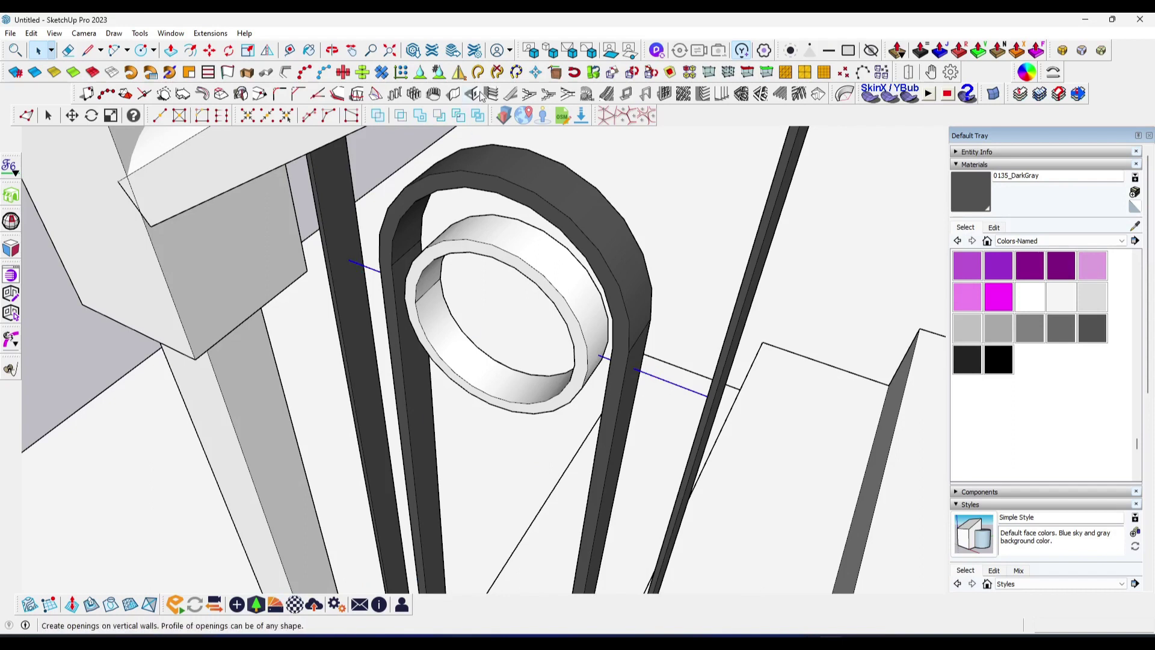
{"action": "left_click", "coordinate": [248, 73]}
Extrude a 0.2 x 0.2 rod along the line through the ring
{"action": "left_click", "coordinate": [665, 349]}
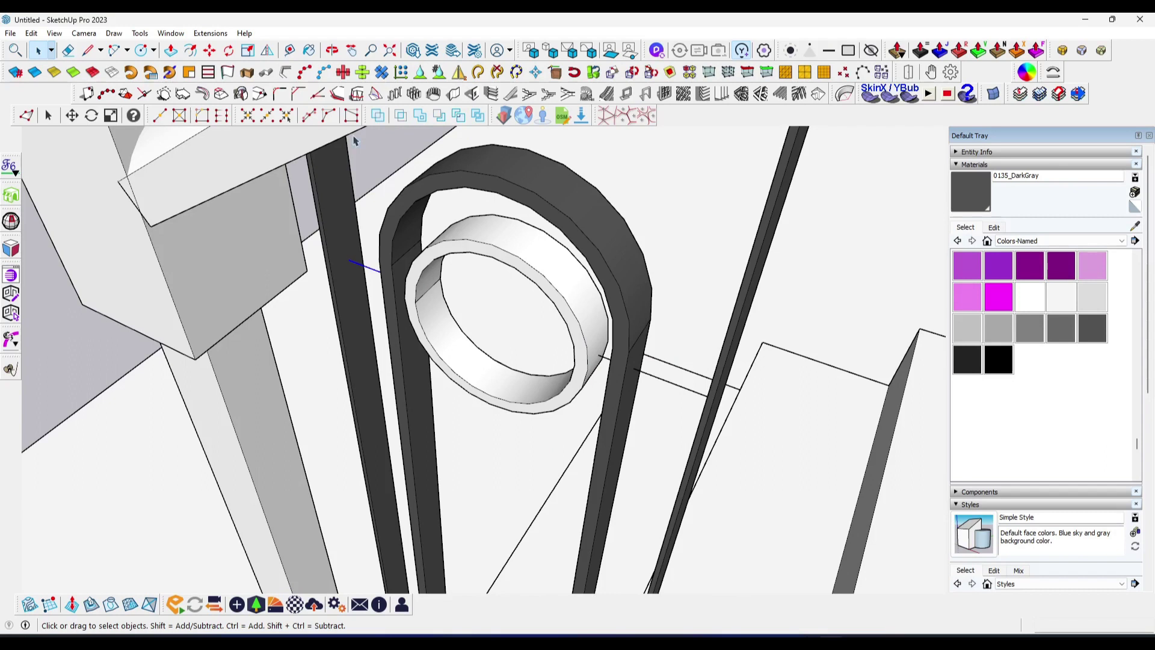
{"action": "left_click", "coordinate": [246, 73]}
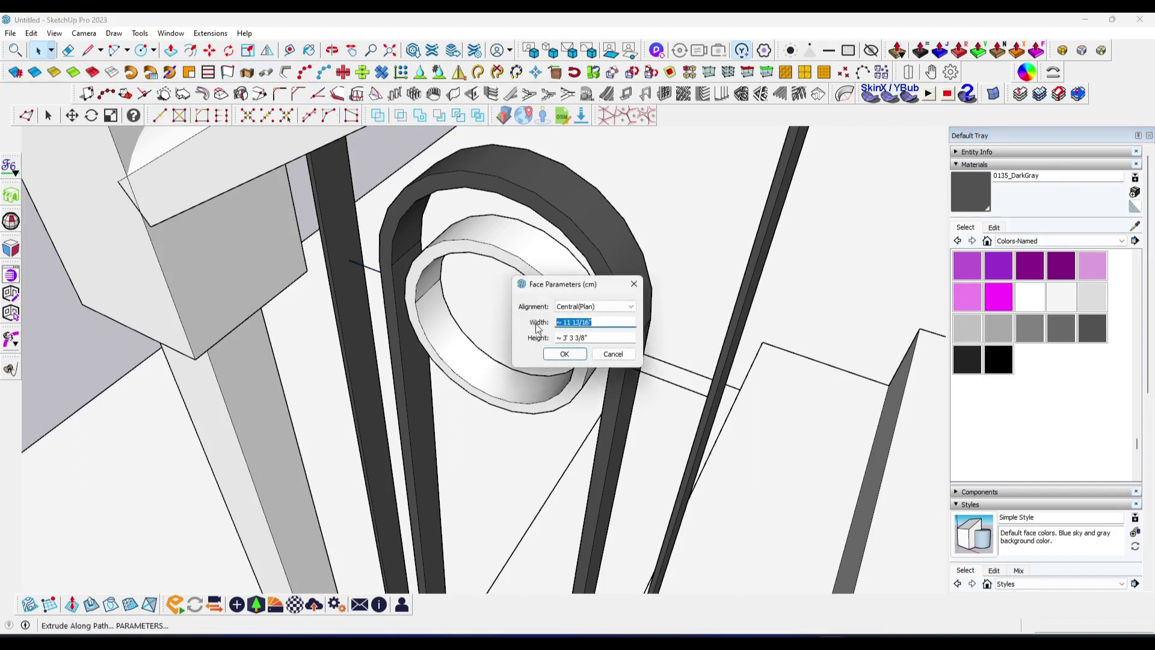
{"action": "left_click", "coordinate": [555, 350]}
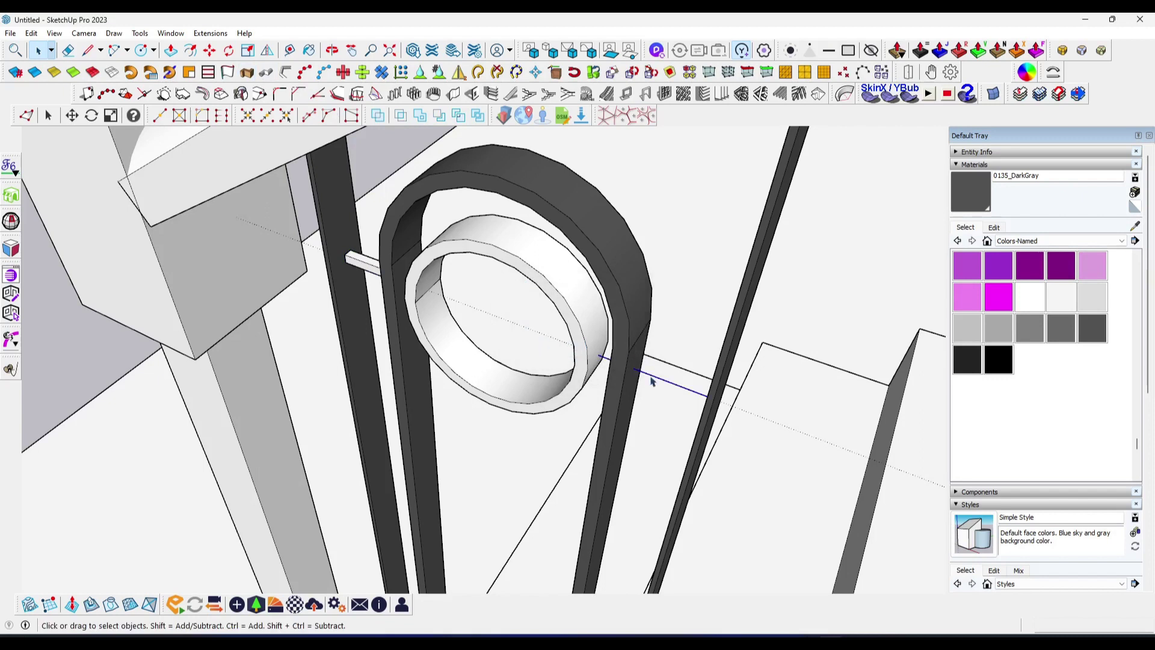
{"action": "left_click", "coordinate": [256, 78]}
{"action": "left_click", "coordinate": [563, 352]}
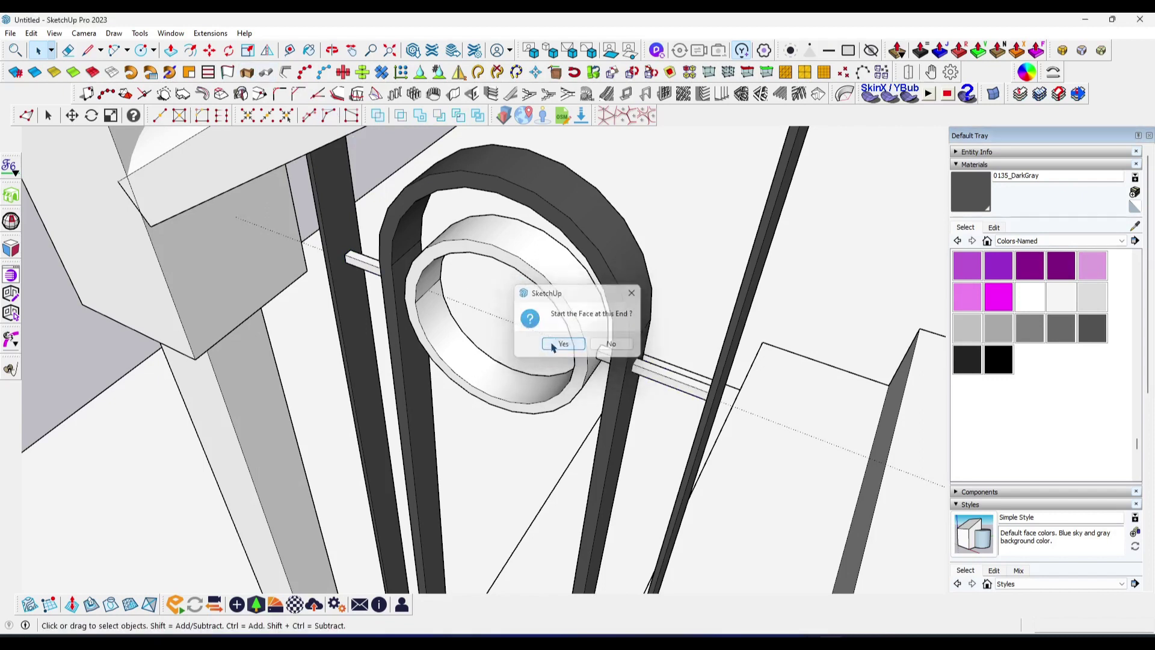
{"action": "left_click", "coordinate": [553, 352]}
{"action": "middle_click_drag", "start_coordinate": [552, 352], "coordinate": [527, 335]}
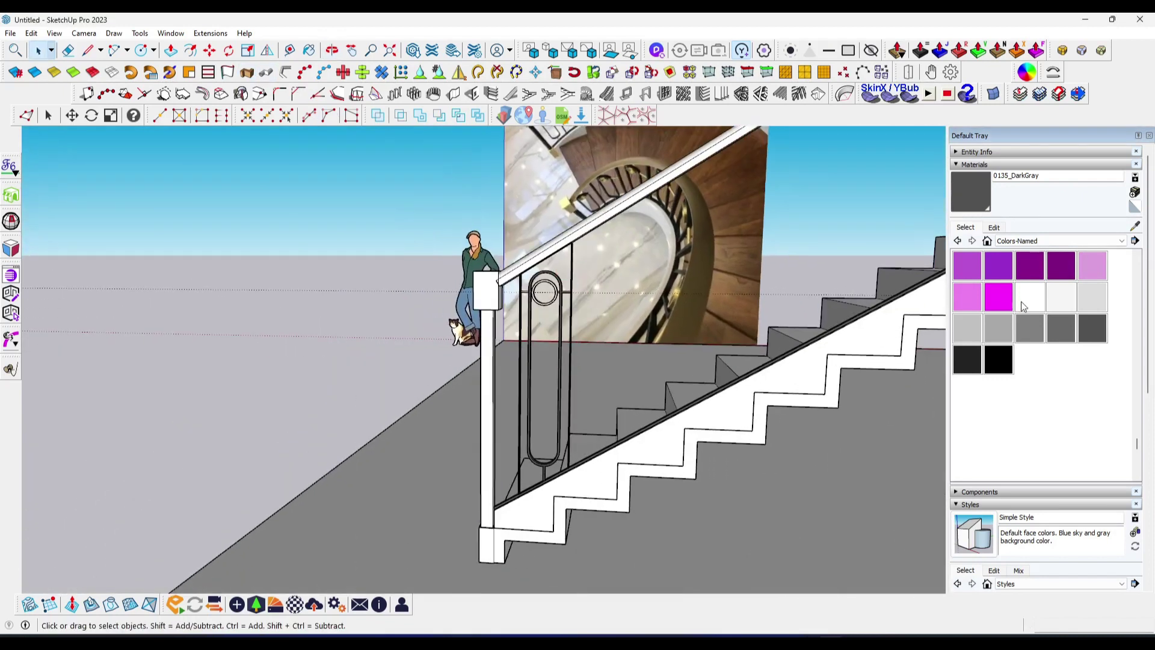
Paint the ring with the 0046_Gold material
{"action": "scroll", "coordinate": [1037, 333], "scroll_direction": "up", "scroll_amount": 5}
{"action": "scroll", "coordinate": [1047, 337], "scroll_direction": "up", "scroll_amount": 5}
{"action": "scroll", "coordinate": [1046, 337], "scroll_direction": "up", "scroll_amount": 2}
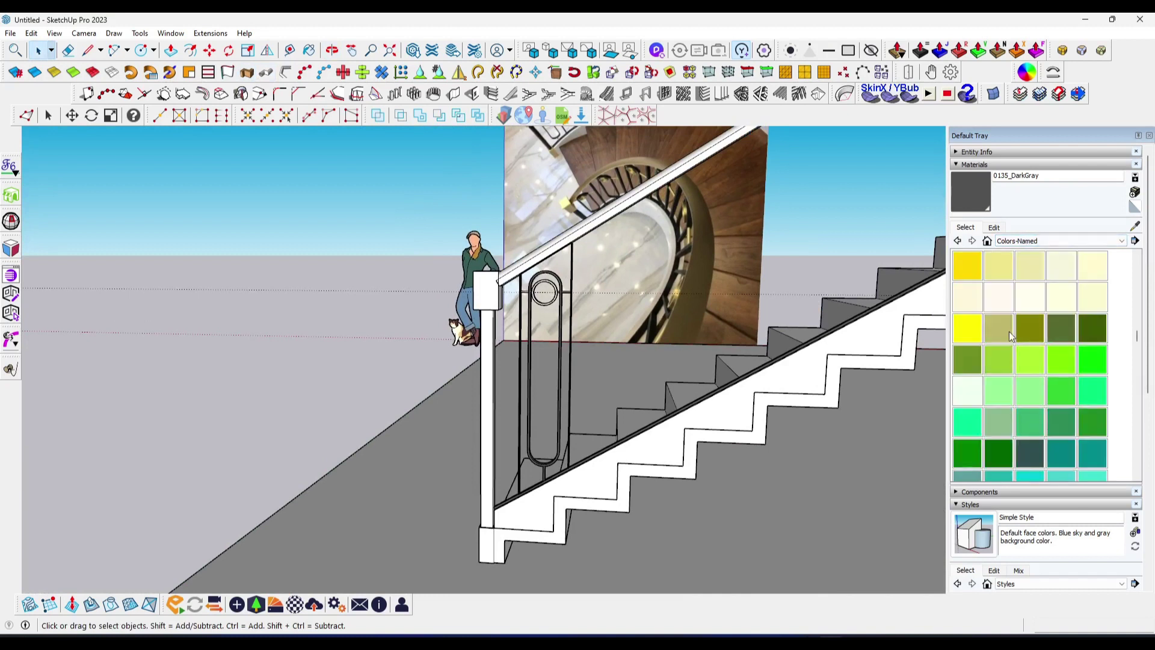
{"action": "scroll", "coordinate": [1009, 331], "scroll_direction": "up", "scroll_amount": 3}
{"action": "left_click", "coordinate": [1084, 307]}
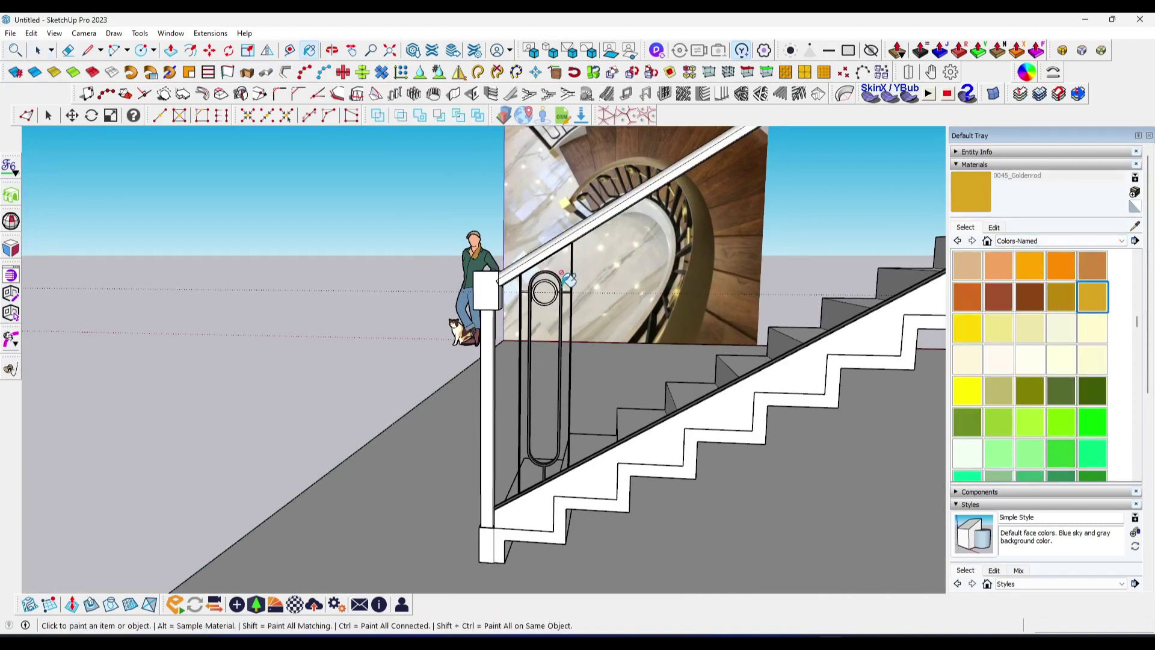
{"action": "left_click", "coordinate": [970, 329]}
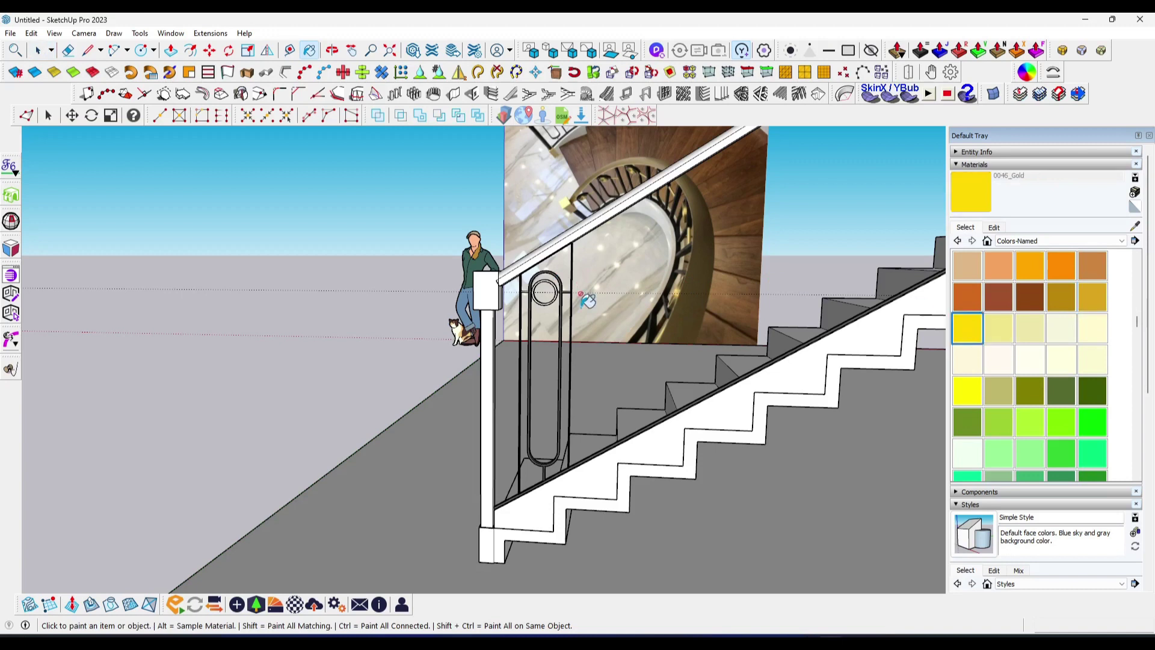
{"action": "left_click", "coordinate": [521, 340]}
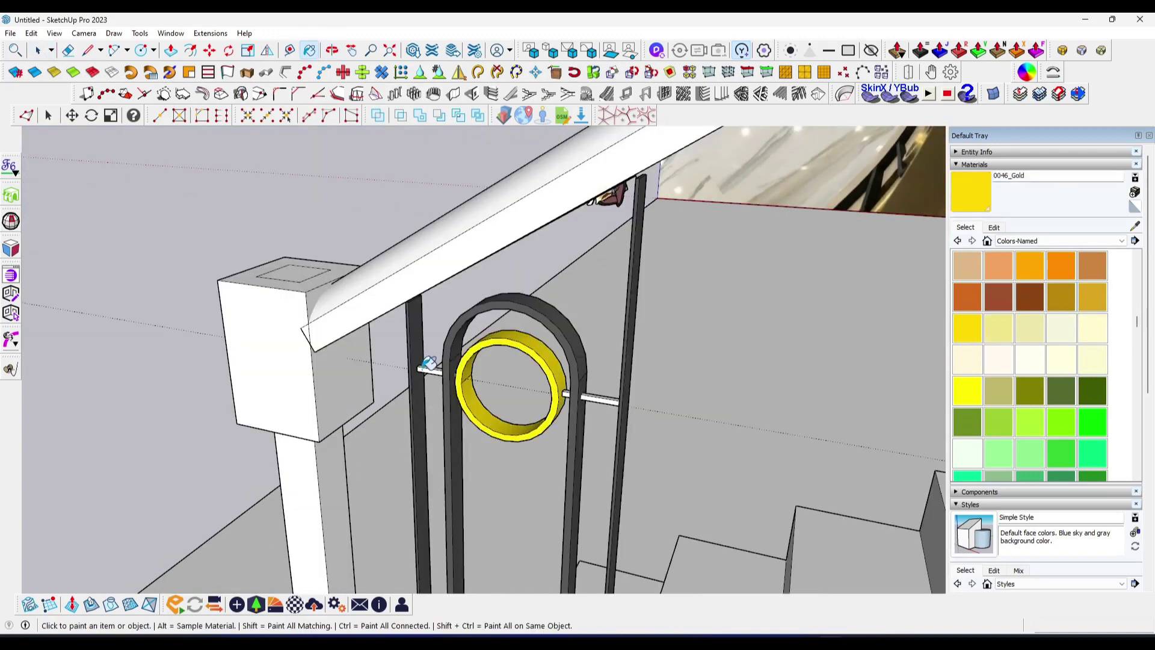
{"action": "key", "text": "space"}
Select the gold ring together with its rod
{"action": "scroll", "coordinate": [589, 381], "scroll_direction": "up", "scroll_amount": 3}
{"action": "scroll", "coordinate": [511, 361], "scroll_direction": "up", "scroll_amount": 3}
{"action": "left_click", "coordinate": [481, 349]}
{"action": "scroll", "coordinate": [628, 367], "scroll_direction": "down", "scroll_amount": 5}
{"action": "scroll", "coordinate": [634, 342], "scroll_direction": "down", "scroll_amount": 2}
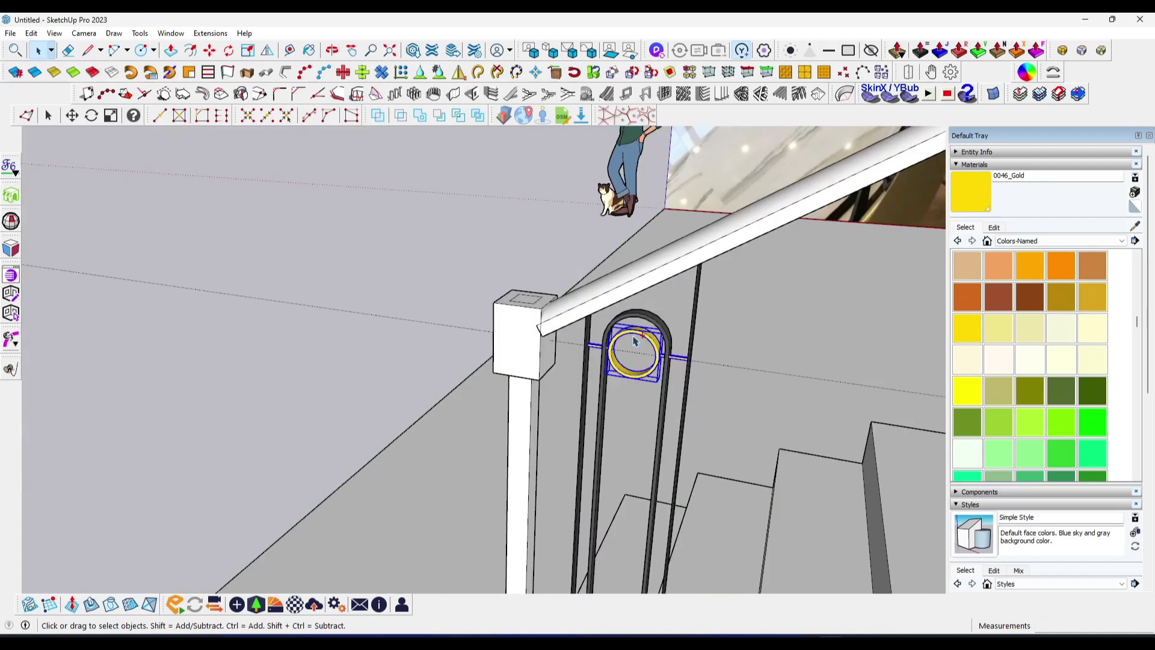
{"action": "double_click", "coordinate": [631, 323]}
{"action": "left_click", "coordinate": [31, 33]}
Select the gold-ringed hairpin baluster and start a Move copy from its base
{"action": "left_click", "coordinate": [60, 114]}
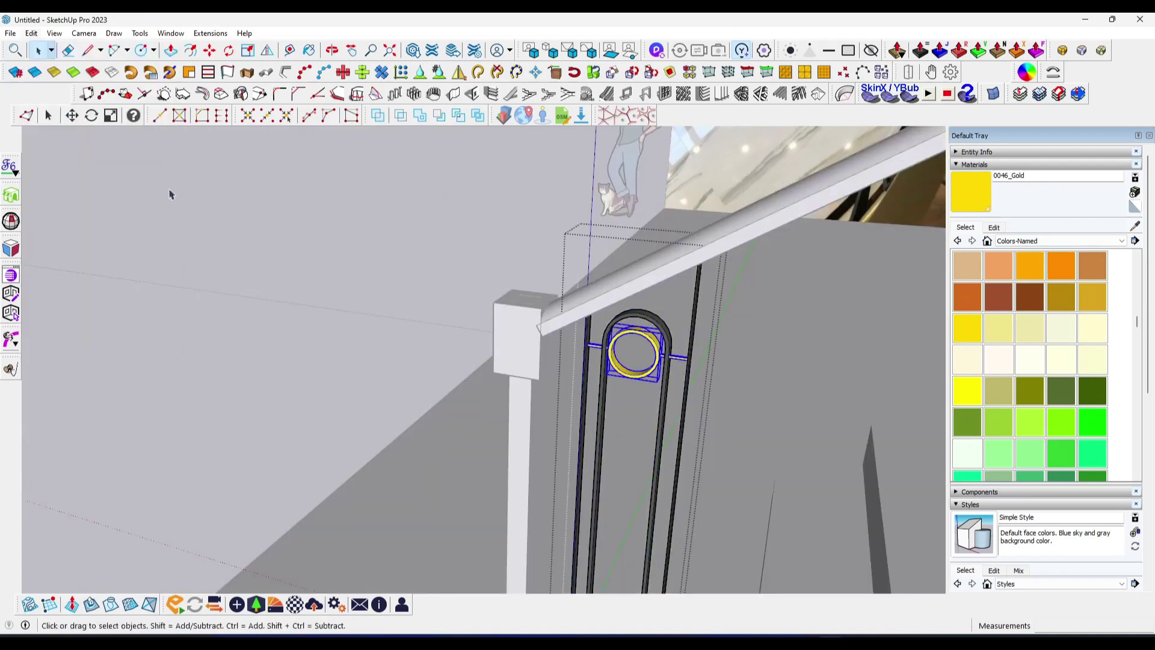
{"action": "left_click", "coordinate": [170, 194]}
{"action": "scroll", "coordinate": [361, 315], "scroll_direction": "down", "scroll_amount": 3}
{"action": "scroll", "coordinate": [362, 316], "scroll_direction": "up", "scroll_amount": 2}
{"action": "scroll", "coordinate": [475, 322], "scroll_direction": "up", "scroll_amount": 2}
{"action": "left_click", "coordinate": [482, 316]}
{"action": "middle_click_drag", "start_coordinate": [481, 316], "coordinate": [385, 448]}
{"action": "scroll", "coordinate": [385, 448], "scroll_direction": "up", "scroll_amount": 3}
{"action": "scroll", "coordinate": [385, 448], "scroll_direction": "up", "scroll_amount": 2}
{"action": "key", "text": "m"}
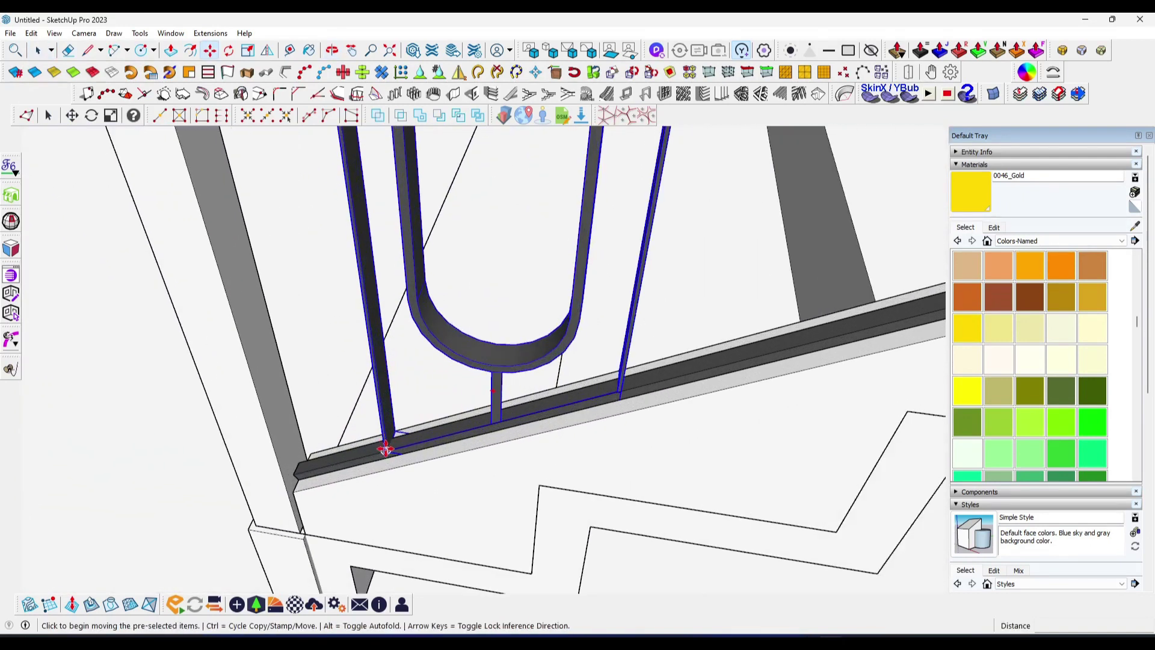
{"action": "key", "text": "ctrl"}
{"action": "left_click", "coordinate": [627, 392]}
Place the baluster copy at the far endpoint of the railing
{"action": "scroll", "coordinate": [464, 413], "scroll_direction": "down", "scroll_amount": 3}
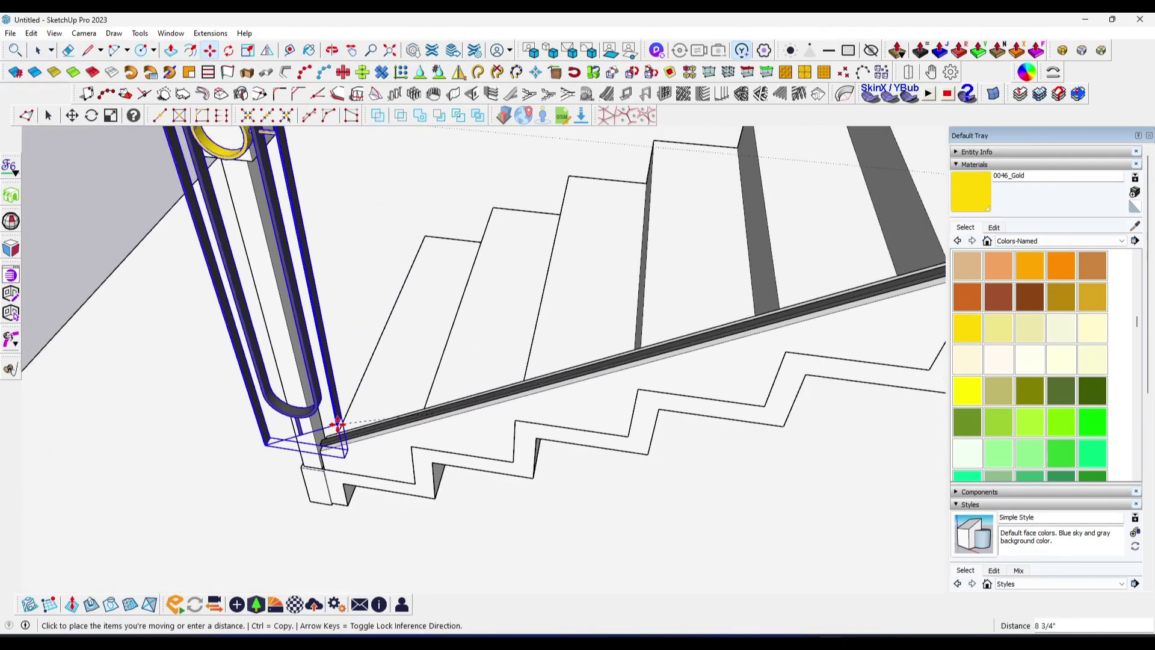
{"action": "scroll", "coordinate": [327, 438], "scroll_direction": "down", "scroll_amount": 2}
{"action": "scroll", "coordinate": [730, 253], "scroll_direction": "down", "scroll_amount": 3}
{"action": "middle_click_drag", "start_coordinate": [730, 253], "coordinate": [688, 404]}
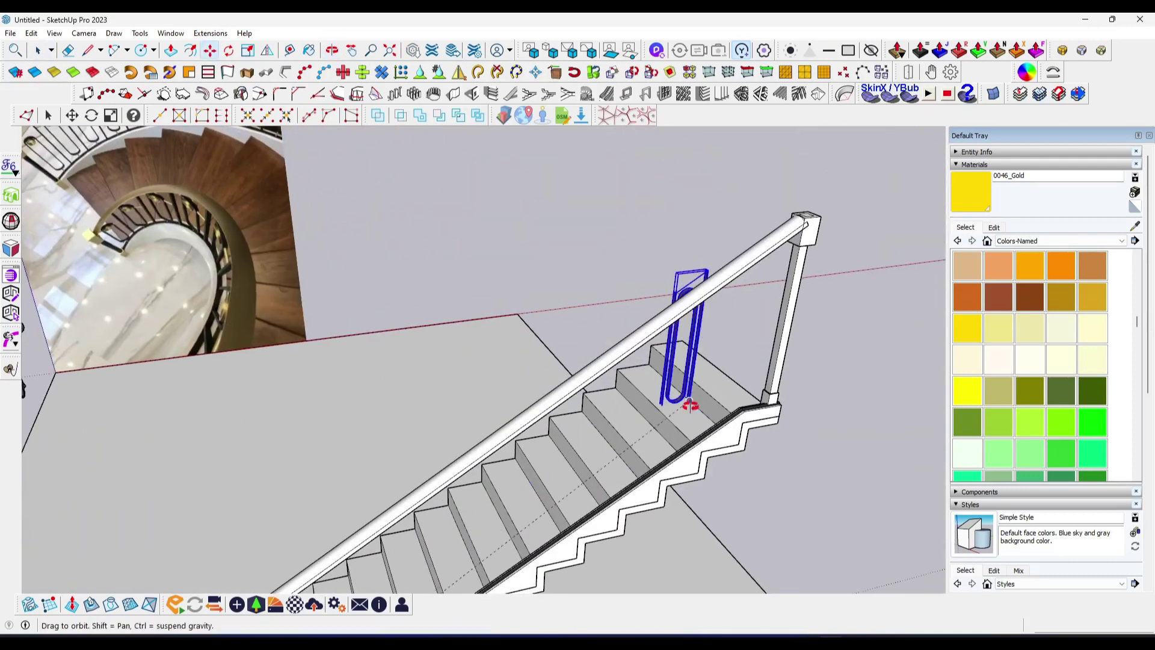
{"action": "scroll", "coordinate": [747, 438], "scroll_direction": "up", "scroll_amount": 3}
{"action": "scroll", "coordinate": [760, 425], "scroll_direction": "up", "scroll_amount": 3}
{"action": "scroll", "coordinate": [759, 424], "scroll_direction": "up", "scroll_amount": 2}
{"action": "scroll", "coordinate": [774, 405], "scroll_direction": "up", "scroll_amount": 2}
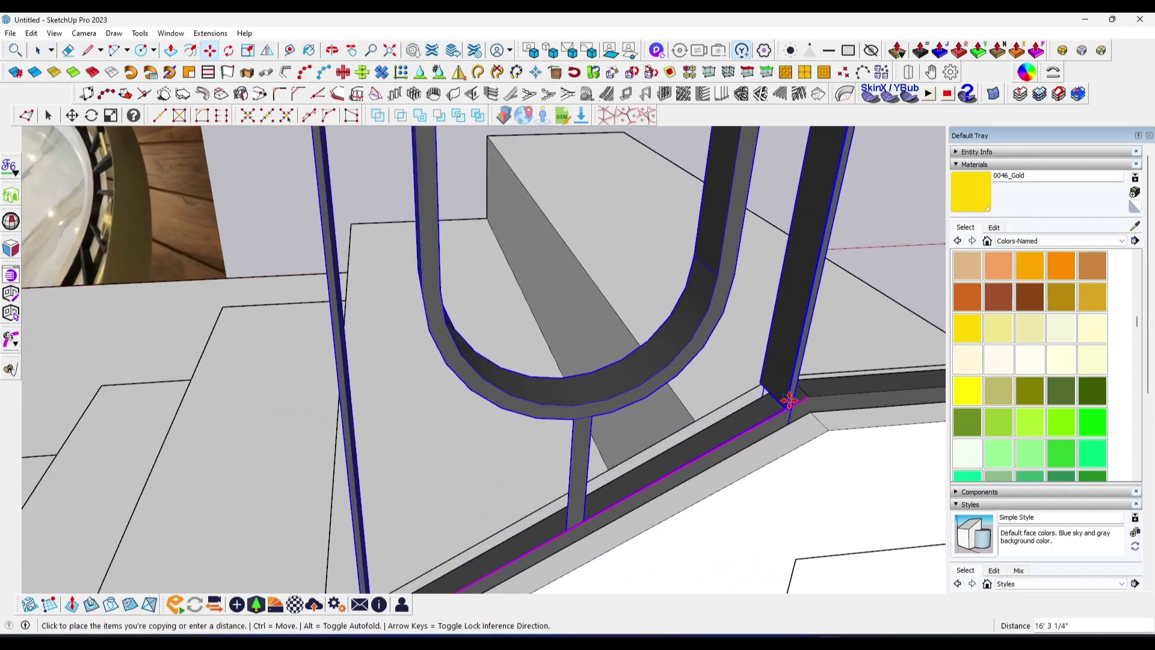
{"action": "scroll", "coordinate": [774, 405], "scroll_direction": "up", "scroll_amount": 1}
{"action": "scroll", "coordinate": [806, 395], "scroll_direction": "up", "scroll_amount": 2}
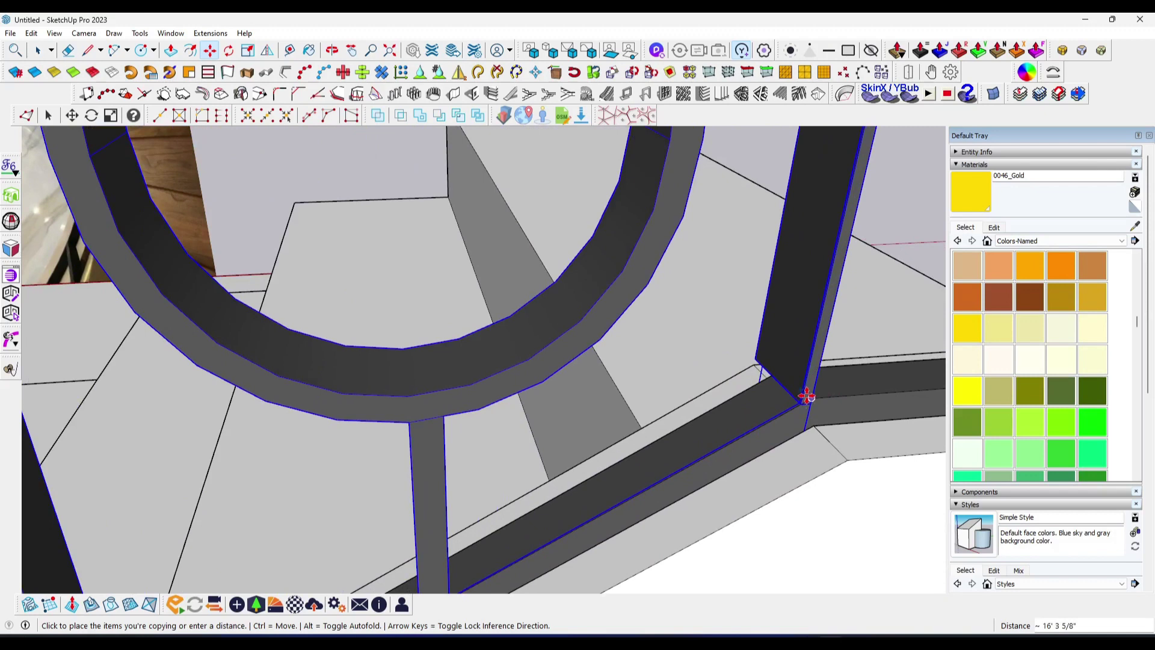
{"action": "scroll", "coordinate": [812, 392], "scroll_direction": "up", "scroll_amount": 3}
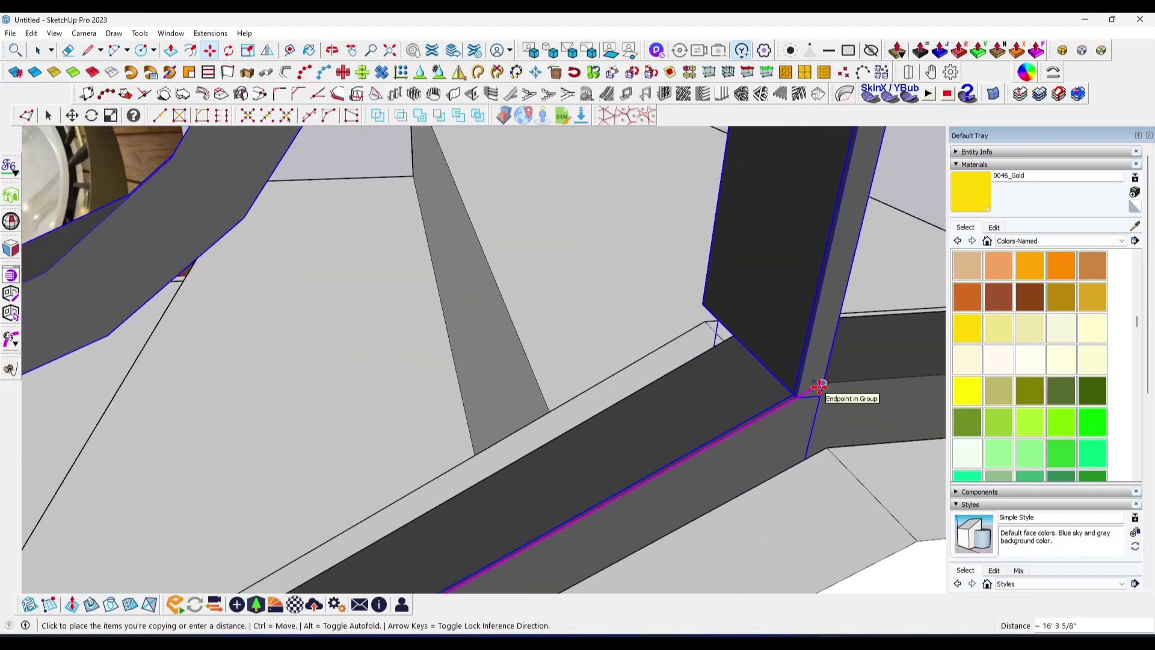
{"action": "middle_click_drag", "start_coordinate": [819, 386], "coordinate": [656, 240]}
{"action": "scroll", "coordinate": [721, 322], "scroll_direction": "up", "scroll_amount": 3}
{"action": "scroll", "coordinate": [818, 425], "scroll_direction": "down", "scroll_amount": 1}
{"action": "left_click", "coordinate": [809, 425]}
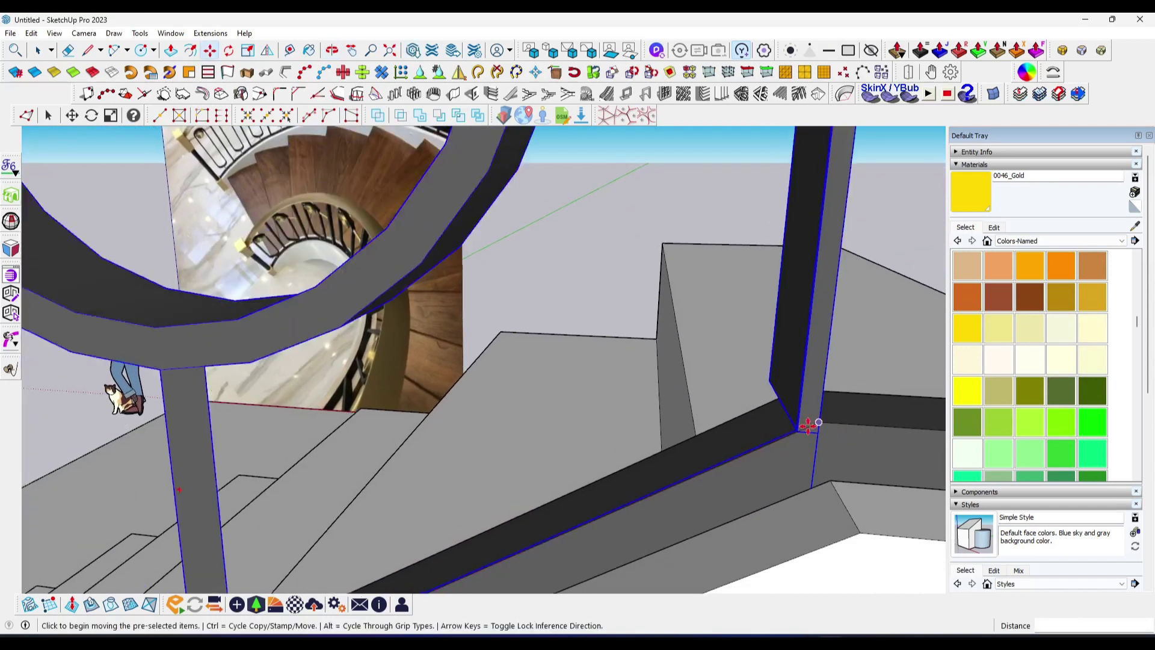
Array the baluster copies evenly into 14 divisions between the end posts
{"action": "scroll", "coordinate": [809, 425], "scroll_direction": "down", "scroll_amount": 2}
{"action": "scroll", "coordinate": [786, 413], "scroll_direction": "down", "scroll_amount": 2}
{"action": "scroll", "coordinate": [779, 373], "scroll_direction": "down", "scroll_amount": 2}
{"action": "scroll", "coordinate": [775, 355], "scroll_direction": "down", "scroll_amount": 1}
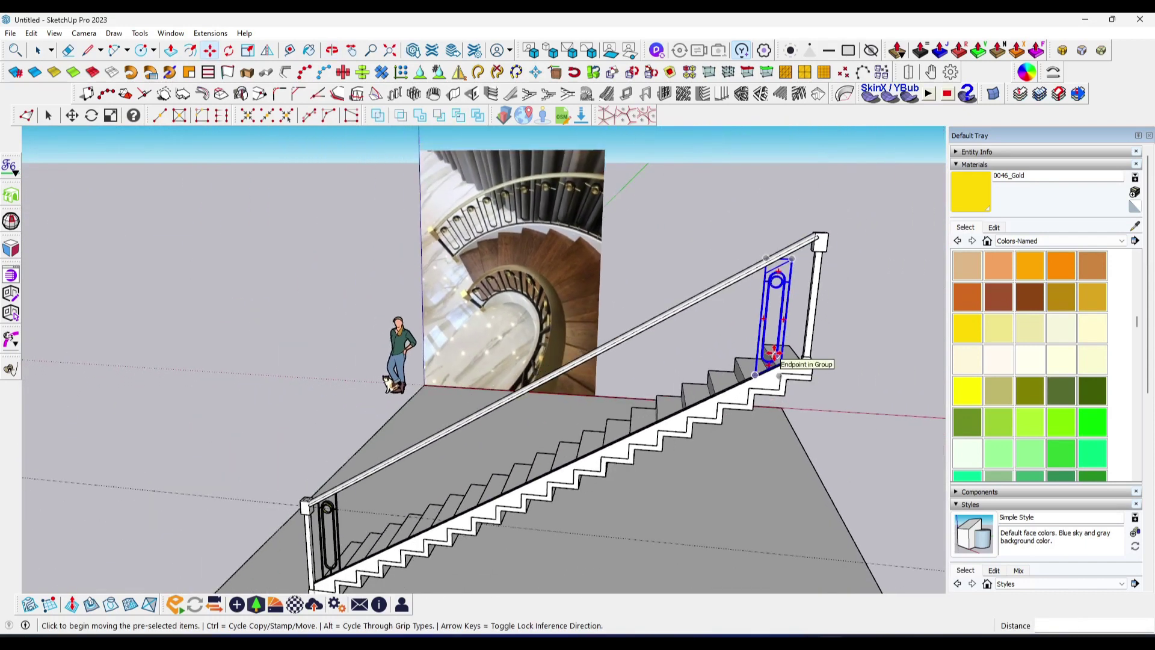
{"action": "type", "text": "0"}
{"action": "key", "text": "Return"}
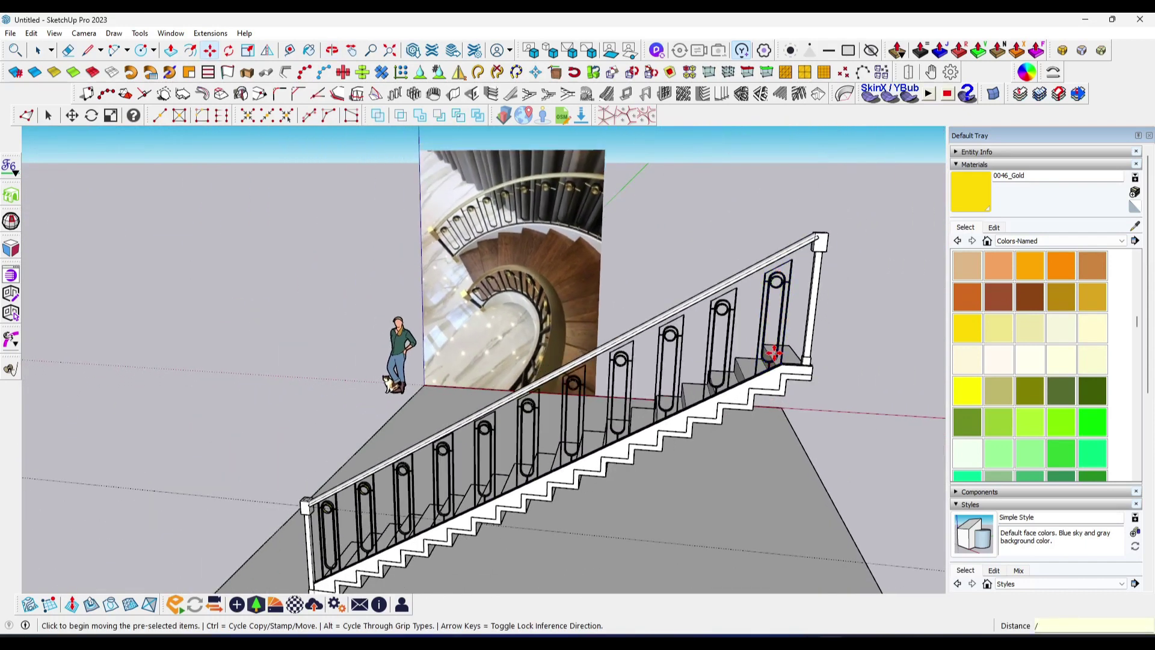
{"action": "type", "text": "13"}
{"action": "key", "text": "Return"}
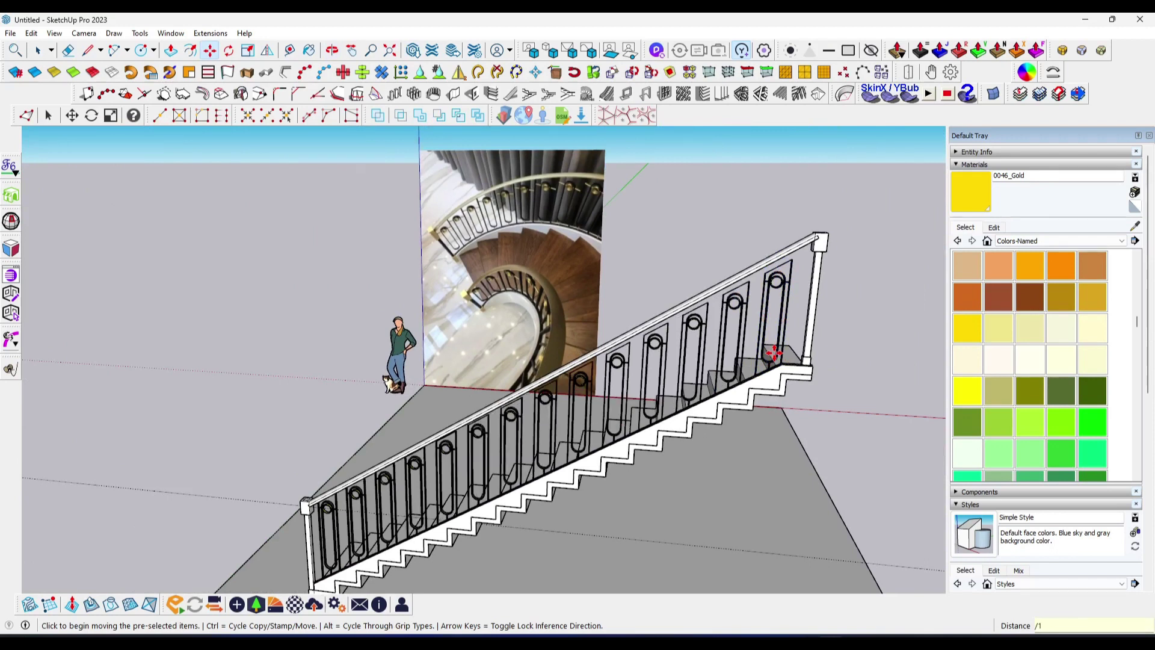
{"action": "type", "text": "4"}
{"action": "key", "text": "Return"}
{"action": "key", "text": "space"}
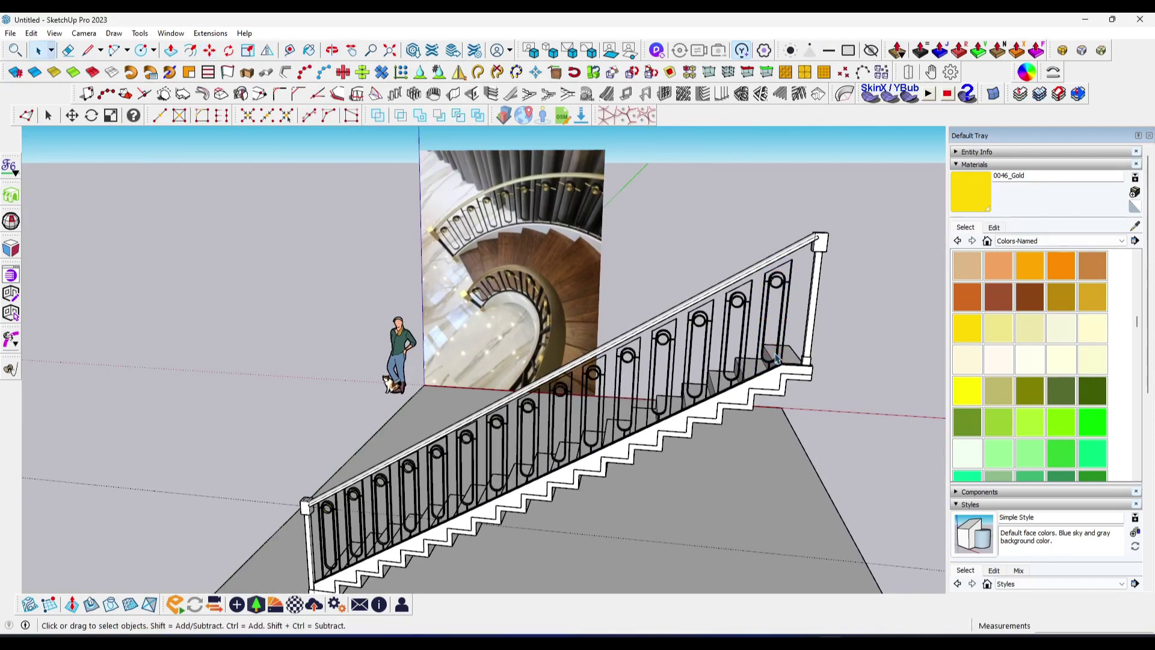
Select the railing group, briefly entering and leaving its edit mode
{"action": "left_click", "coordinate": [642, 334]}
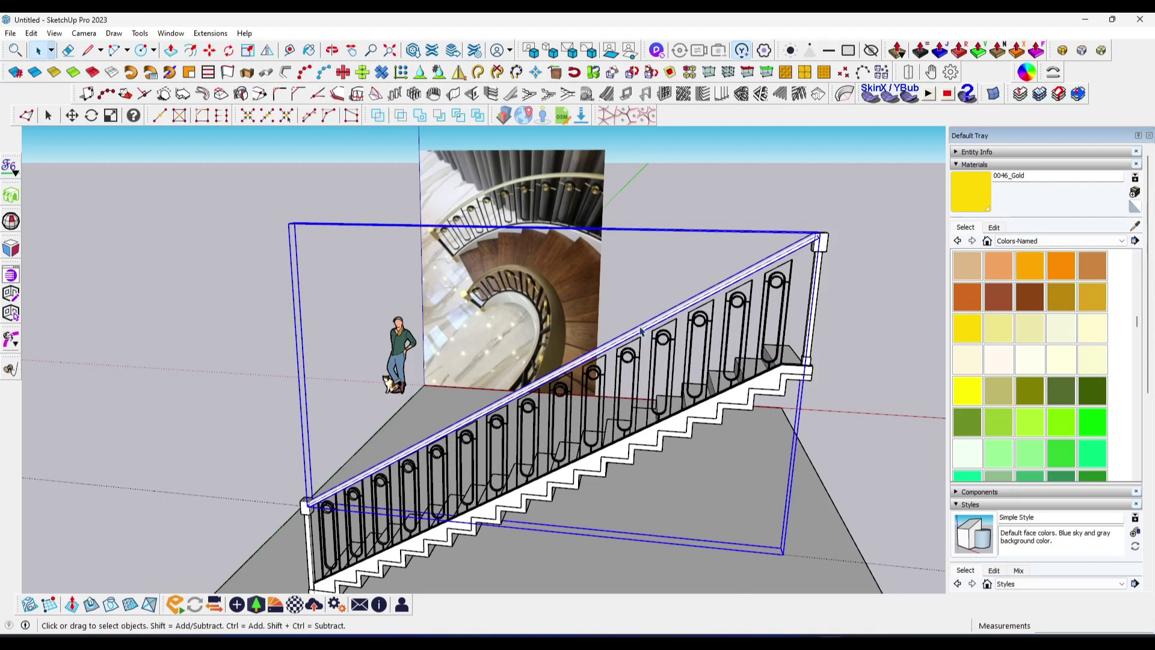
{"action": "double_click", "coordinate": [643, 331]}
{"action": "key", "text": "Escape"}
Enter the railing group and inspect the lower rail, newel post top and gold rings
{"action": "mouse_move", "coordinate": [183, 323]}
{"action": "middle_mouse_down"}
{"action": "mouse_move", "coordinate": [512, 411]}
{"action": "mouse_move", "coordinate": [413, 465]}
{"action": "middle_mouse_up"}
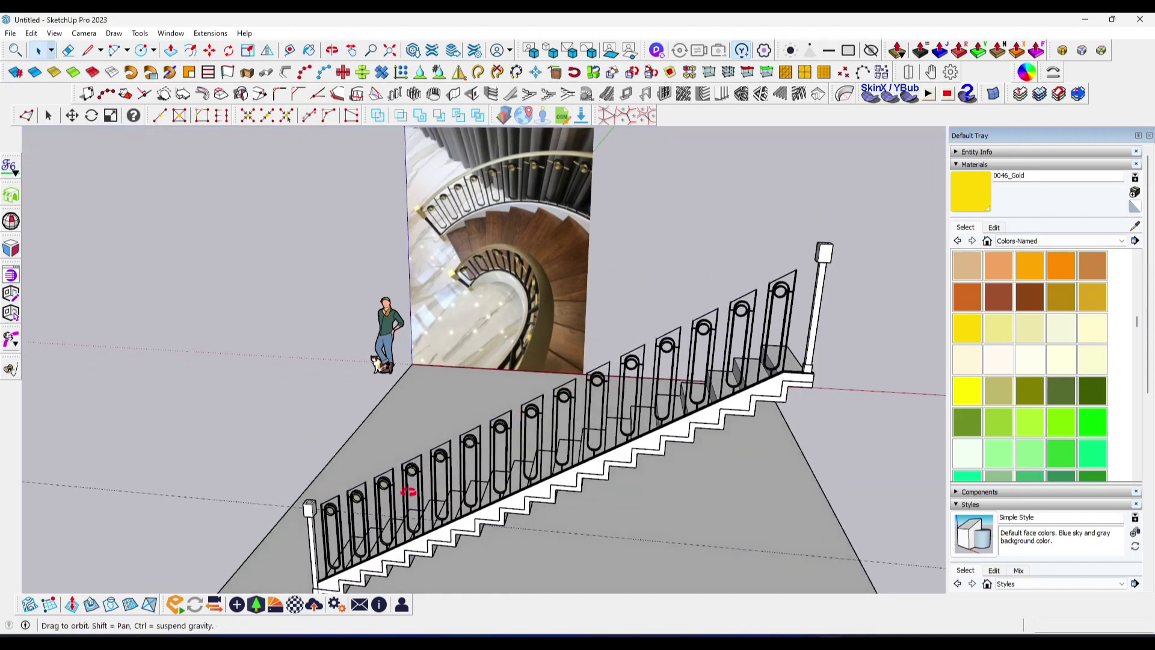
{"action": "scroll", "coordinate": [372, 511], "scroll_direction": "up", "scroll_amount": 2}
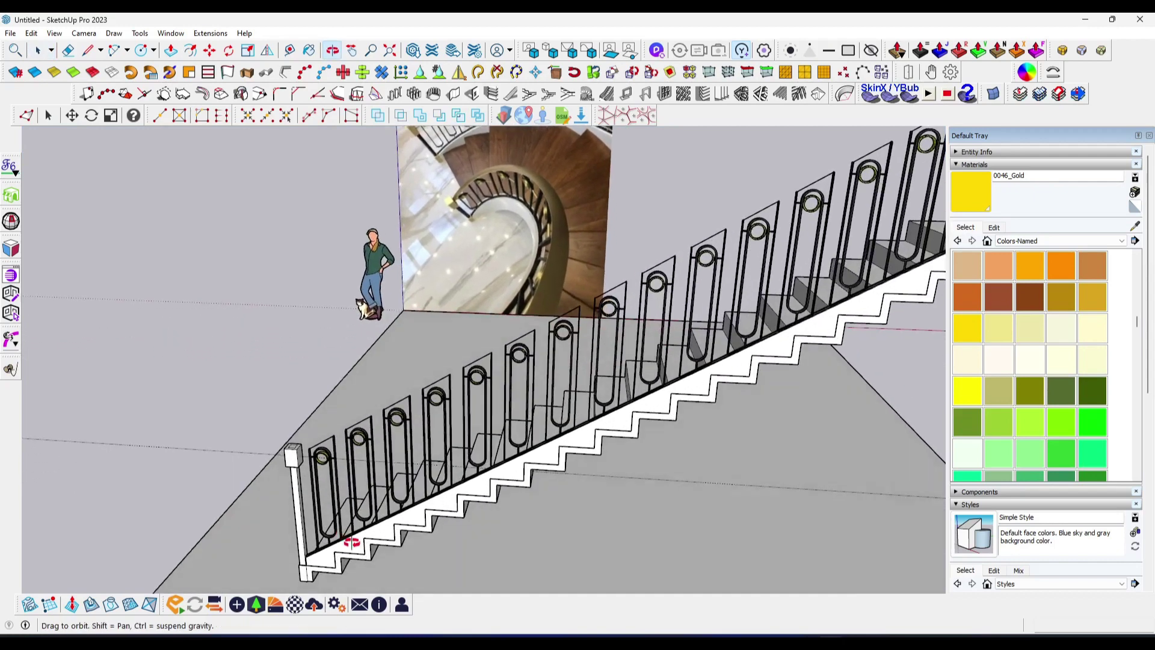
{"action": "scroll", "coordinate": [331, 551], "scroll_direction": "up", "scroll_amount": 2}
{"action": "scroll", "coordinate": [361, 544], "scroll_direction": "up", "scroll_amount": 2}
{"action": "scroll", "coordinate": [304, 541], "scroll_direction": "up", "scroll_amount": 2}
{"action": "scroll", "coordinate": [304, 441], "scroll_direction": "up", "scroll_amount": 1}
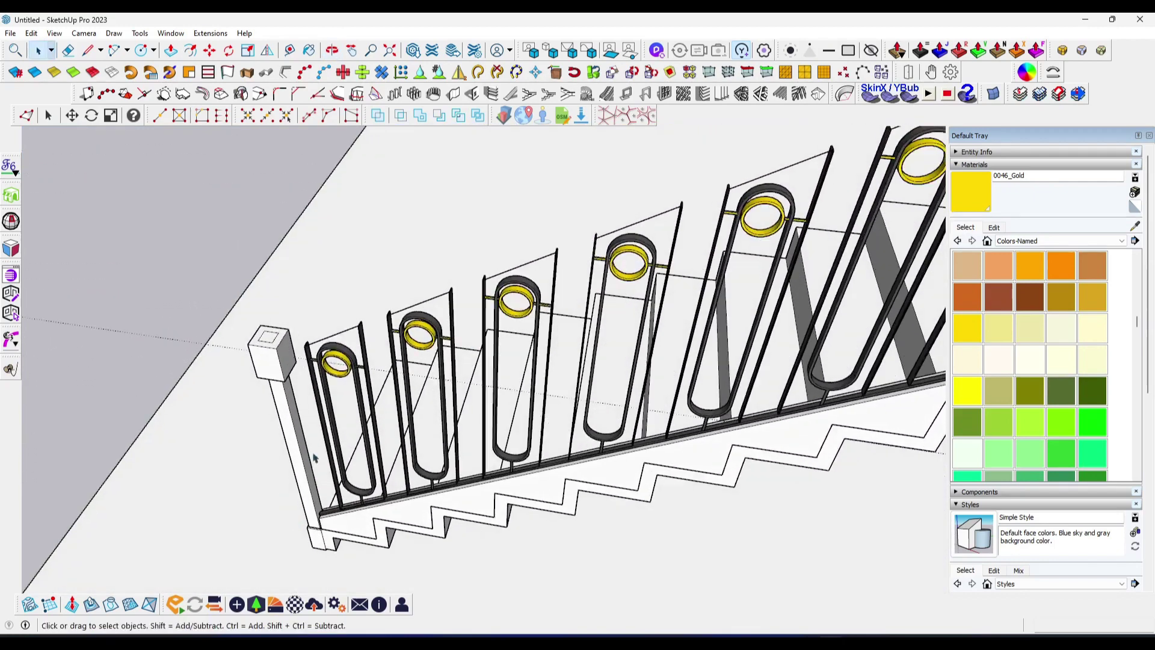
{"action": "scroll", "coordinate": [326, 340], "scroll_direction": "up", "scroll_amount": 3}
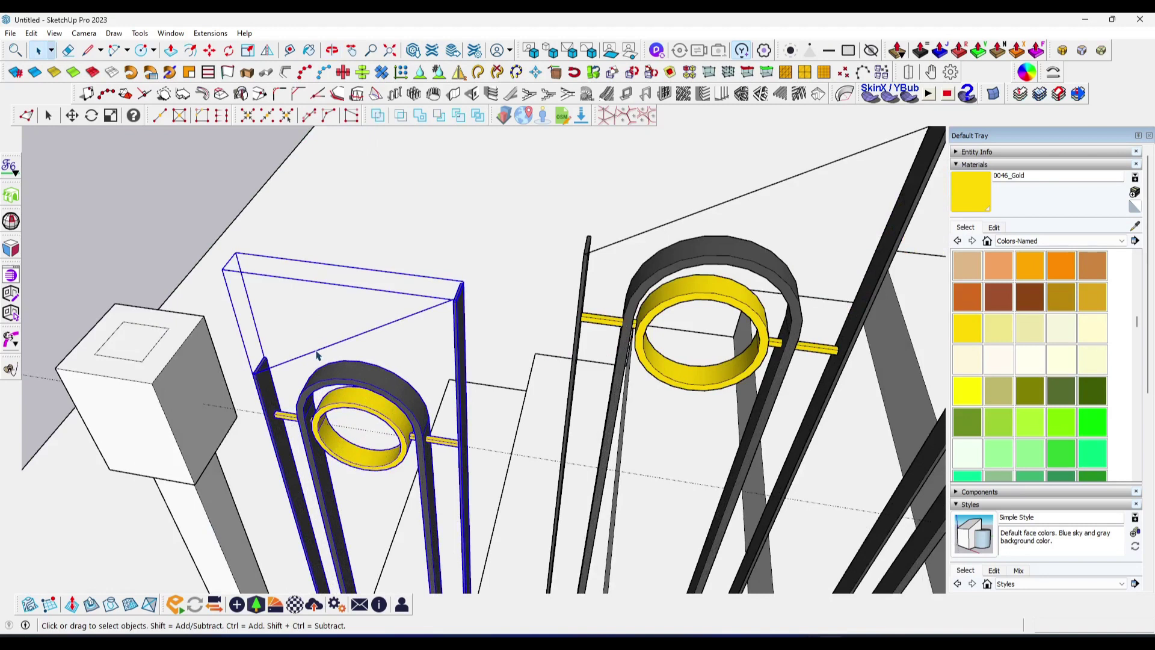
{"action": "double_click", "coordinate": [317, 356]}
{"action": "key", "text": "m"}
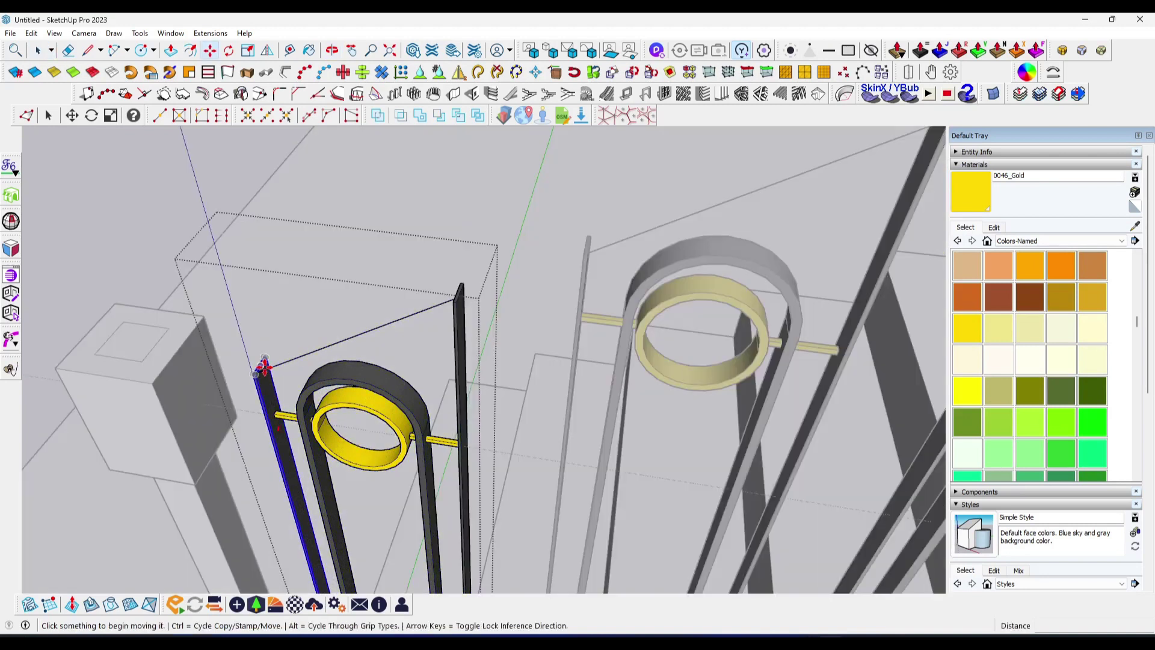
{"action": "scroll", "coordinate": [272, 371], "scroll_direction": "down", "scroll_amount": 5}
{"action": "key", "text": "space"}
{"action": "middle_click_drag", "start_coordinate": [276, 335], "coordinate": [301, 489]}
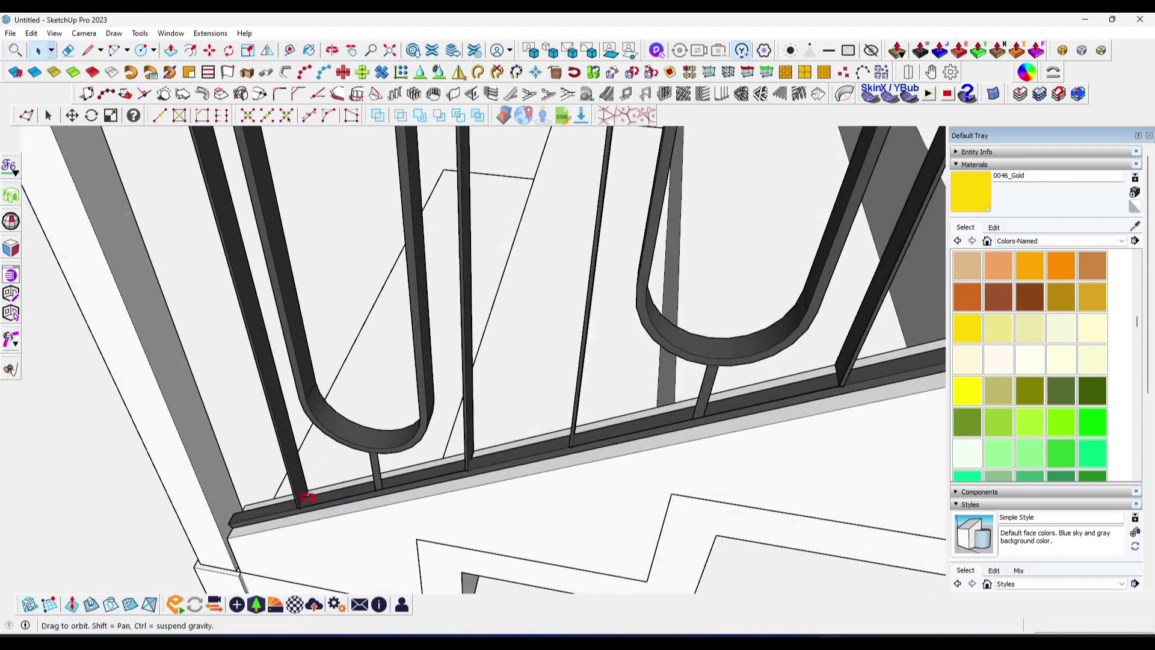
{"action": "scroll", "coordinate": [272, 505], "scroll_direction": "up", "scroll_amount": 3}
{"action": "scroll", "coordinate": [272, 505], "scroll_direction": "up", "scroll_amount": 2}
{"action": "key", "text": "space"}
{"action": "middle_click_drag", "start_coordinate": [265, 490], "coordinate": [284, 364]}
{"action": "scroll", "coordinate": [412, 516], "scroll_direction": "up", "scroll_amount": 5}
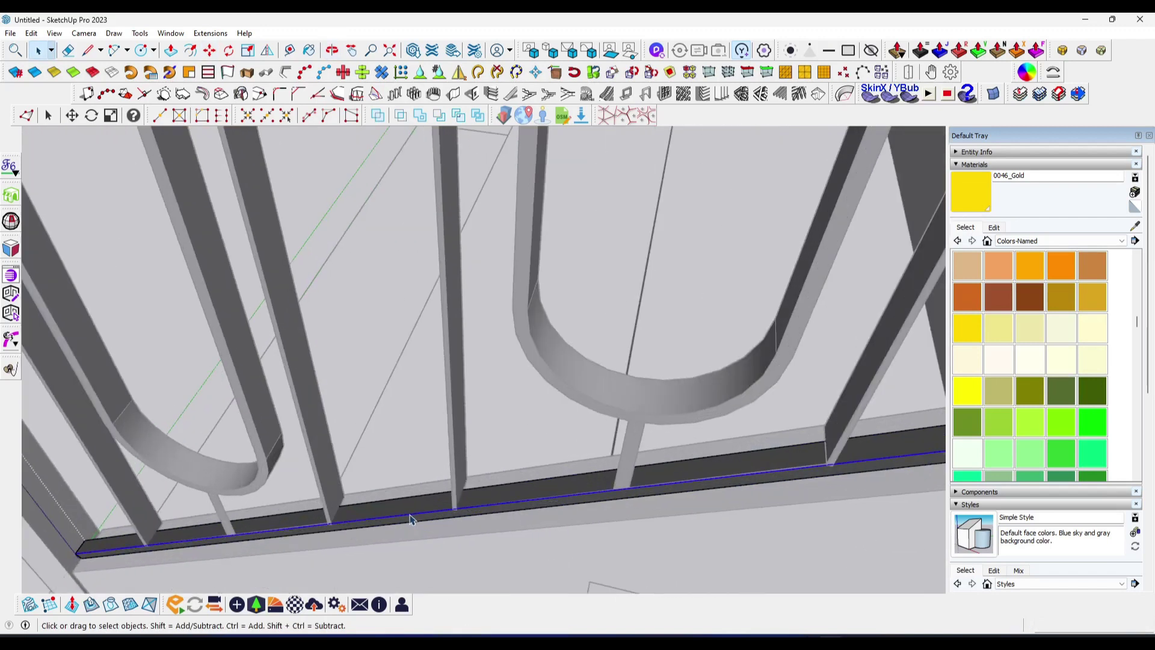
{"action": "scroll", "coordinate": [410, 519], "scroll_direction": "down", "scroll_amount": 2}
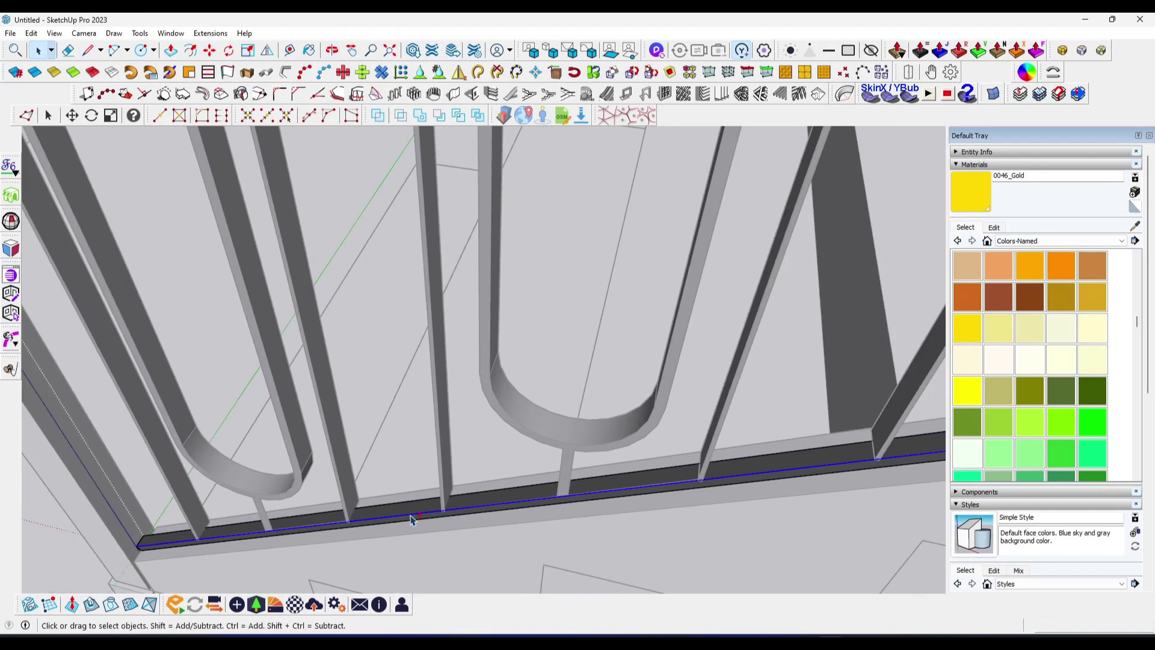
{"action": "scroll", "coordinate": [412, 520], "scroll_direction": "down", "scroll_amount": 5}
Paste the copied handrail edge line onto the first baluster top
{"action": "key", "text": "ctrl+v"}
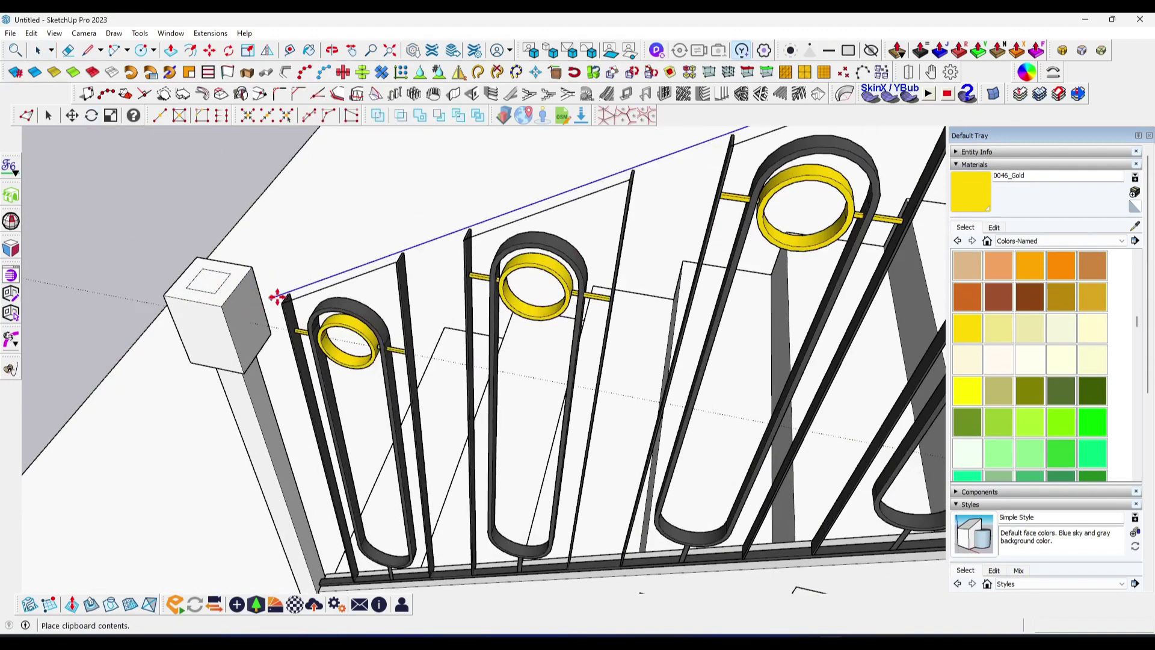
{"action": "scroll", "coordinate": [277, 298], "scroll_direction": "up", "scroll_amount": 3}
{"action": "scroll", "coordinate": [279, 304], "scroll_direction": "up", "scroll_amount": 3}
{"action": "scroll", "coordinate": [289, 311], "scroll_direction": "down", "scroll_amount": 3}
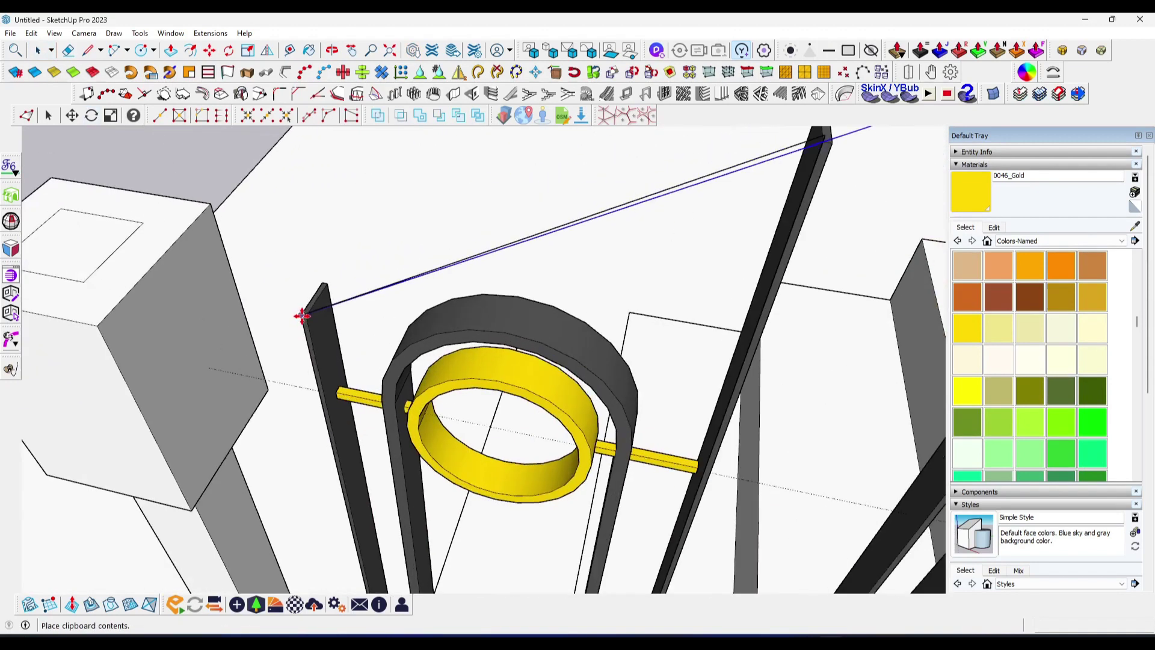
{"action": "left_click", "coordinate": [302, 315]}
{"action": "scroll", "coordinate": [314, 330], "scroll_direction": "down", "scroll_amount": 3}
Move-copy the pasted line along the baluster tops, repeated 14 times (x14)
{"action": "mouse_move", "coordinate": [315, 330]}
{"action": "middle_mouse_down"}
{"action": "mouse_move", "coordinate": [358, 330]}
{"action": "mouse_move", "coordinate": [680, 234]}
{"action": "mouse_move", "coordinate": [309, 329]}
{"action": "middle_mouse_up"}
{"action": "scroll", "coordinate": [364, 320], "scroll_direction": "up", "scroll_amount": 2}
{"action": "left_click", "coordinate": [315, 328]}
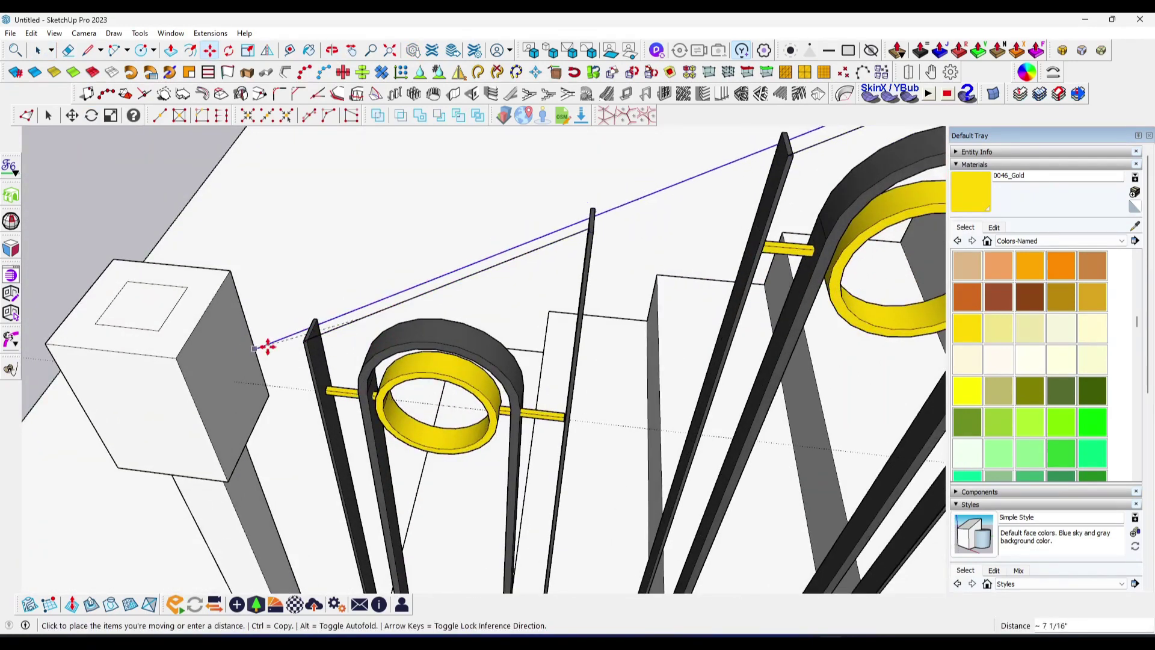
{"action": "scroll", "coordinate": [309, 329], "scroll_direction": "down", "scroll_amount": 2}
{"action": "left_click", "coordinate": [322, 330]}
{"action": "type", "text": "x14"}
{"action": "key", "text": "Return"}
{"action": "scroll", "coordinate": [322, 330], "scroll_direction": "down", "scroll_amount": 5}
{"action": "mouse_move", "coordinate": [282, 355]}
{"action": "middle_mouse_down"}
{"action": "mouse_move", "coordinate": [290, 350]}
{"action": "mouse_move", "coordinate": [226, 332]}
{"action": "mouse_move", "coordinate": [198, 425]}
{"action": "mouse_move", "coordinate": [479, 353]}
{"action": "mouse_move", "coordinate": [222, 367]}
{"action": "mouse_move", "coordinate": [196, 400]}
{"action": "mouse_move", "coordinate": [366, 361]}
{"action": "mouse_move", "coordinate": [450, 235]}
{"action": "middle_mouse_up"}
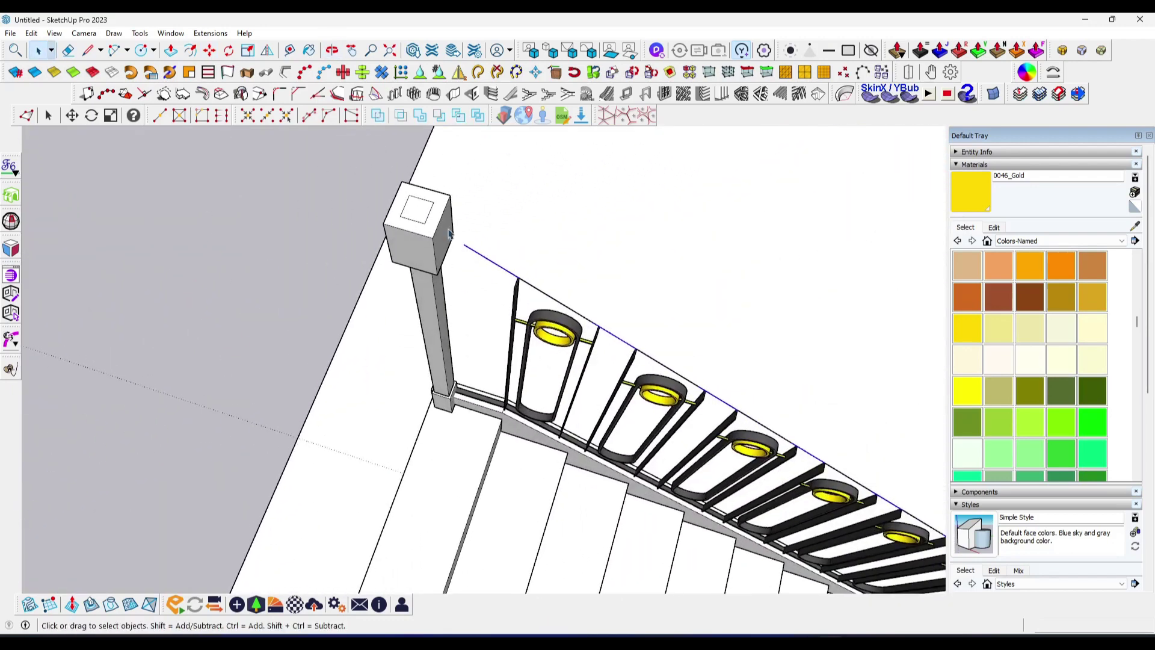
Move the long handrail edge line lower, parallel to its original position
{"action": "scroll", "coordinate": [457, 236], "scroll_direction": "up", "scroll_amount": 4}
{"action": "left_click", "coordinate": [480, 310]}
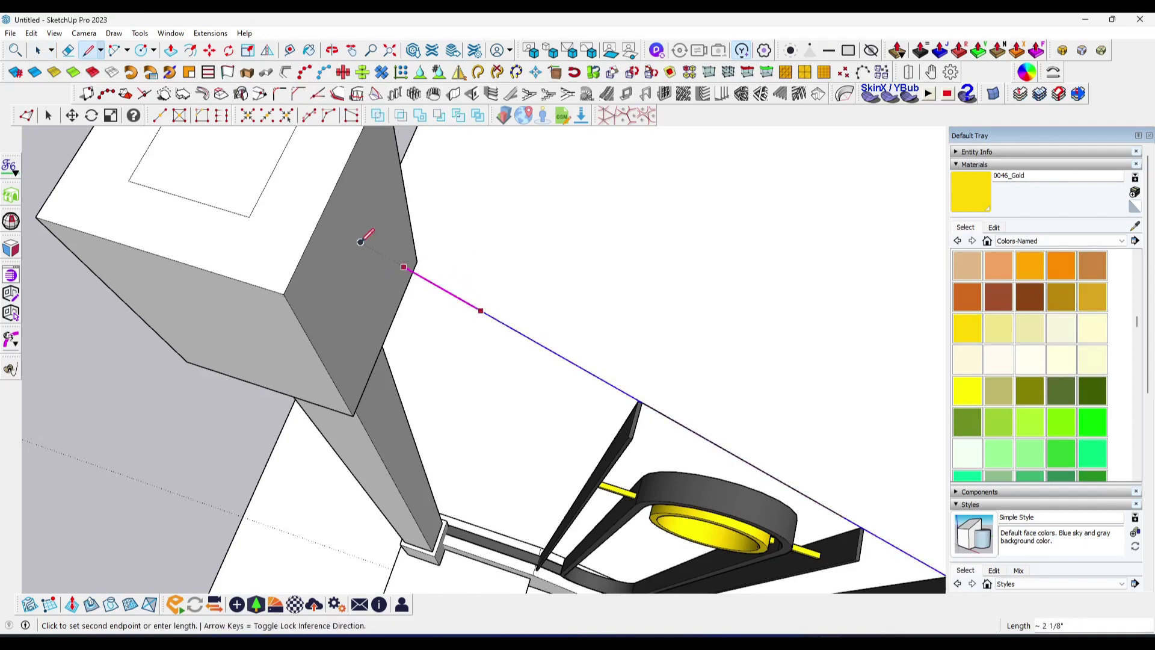
{"action": "scroll", "coordinate": [361, 258], "scroll_direction": "up", "scroll_amount": 2}
{"action": "key", "text": "space"}
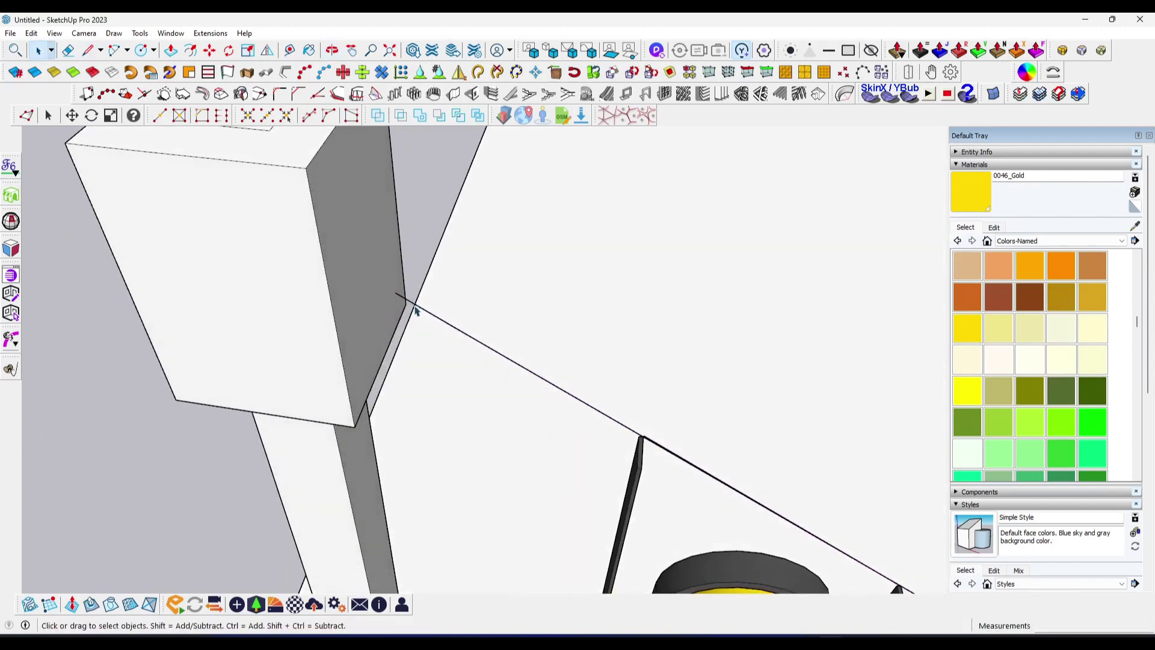
{"action": "left_click", "coordinate": [416, 308]}
{"action": "key", "text": "m"}
{"action": "left_click", "coordinate": [394, 293]}
{"action": "middle_click_drag", "start_coordinate": [400, 183], "coordinate": [263, 296]}
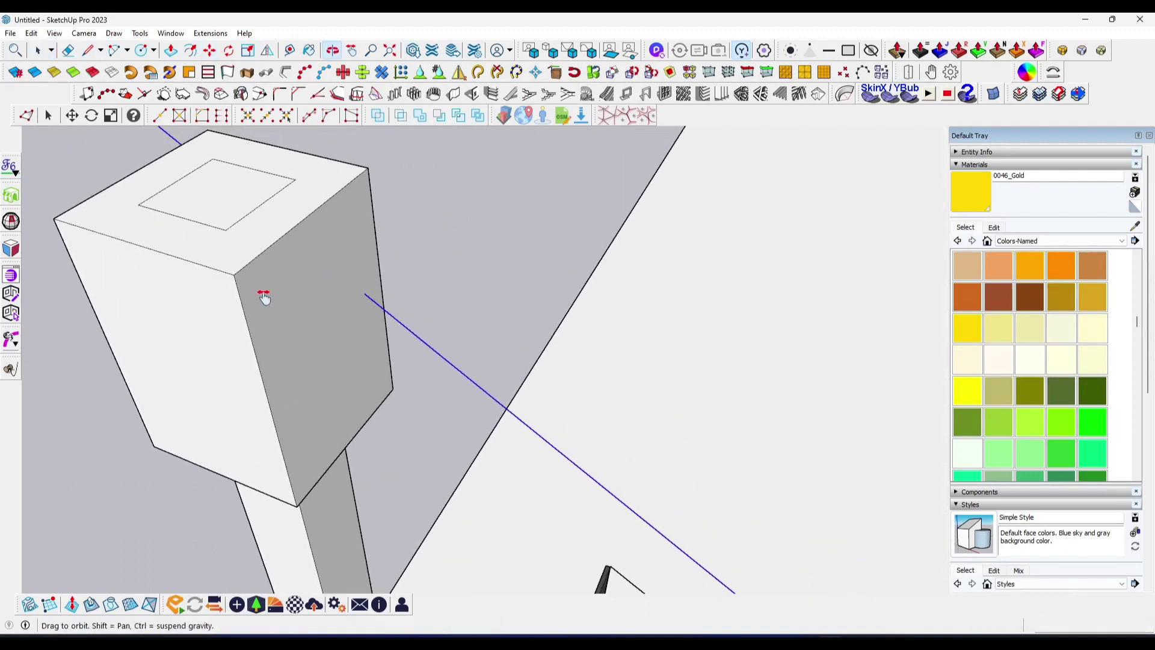
{"action": "left_click", "coordinate": [364, 294]}
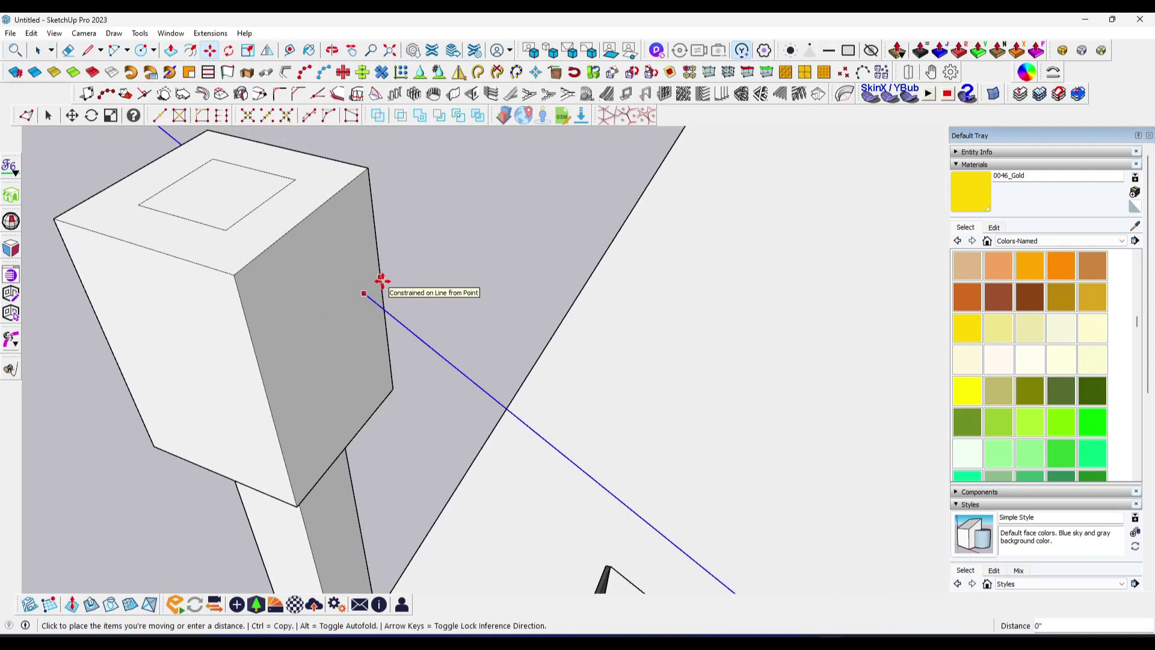
{"action": "left_click", "coordinate": [366, 360]}
{"action": "left_click", "coordinate": [378, 377]}
{"action": "key", "text": "space"}
Check the post cap and staircase from an overhead view
{"action": "mouse_move", "coordinate": [314, 356]}
{"action": "middle_mouse_down"}
{"action": "mouse_move", "coordinate": [175, 286]}
{"action": "mouse_move", "coordinate": [272, 274]}
{"action": "middle_mouse_up"}
{"action": "scroll", "coordinate": [337, 325], "scroll_direction": "down", "scroll_amount": 3}
{"action": "mouse_move", "coordinate": [354, 335]}
{"action": "middle_mouse_down"}
{"action": "mouse_move", "coordinate": [392, 354]}
{"action": "mouse_move", "coordinate": [472, 296]}
{"action": "middle_mouse_up"}
{"action": "scroll", "coordinate": [625, 380], "scroll_direction": "down", "scroll_amount": 3}
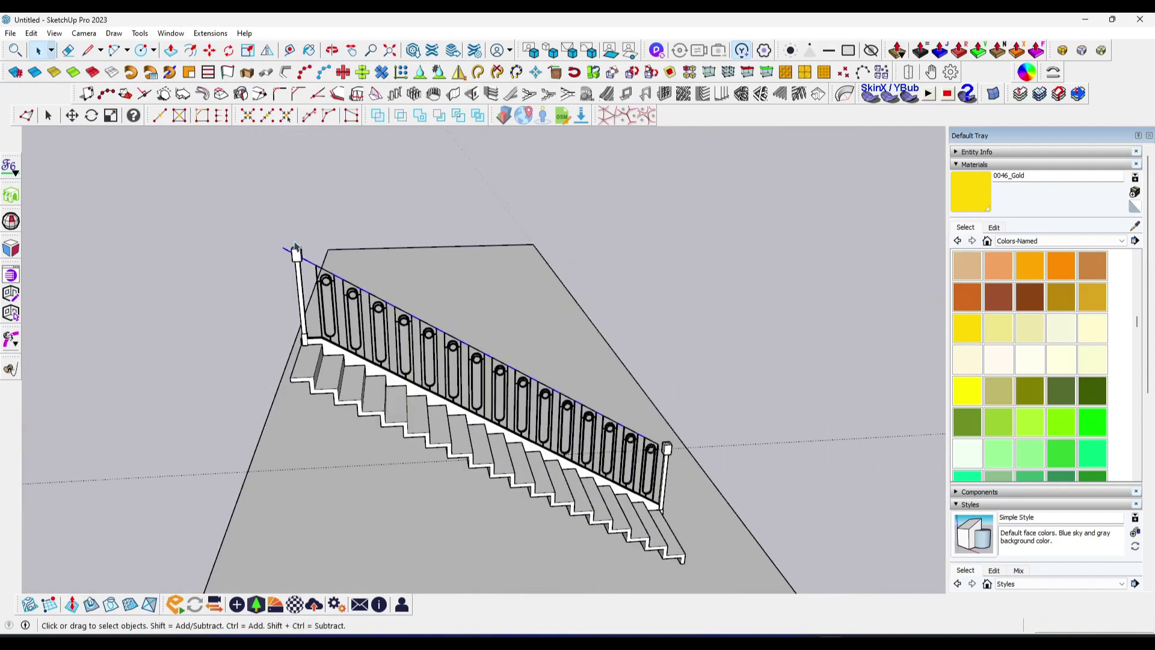
{"action": "scroll", "coordinate": [295, 248], "scroll_direction": "up", "scroll_amount": 5}
{"action": "key", "text": "e"}
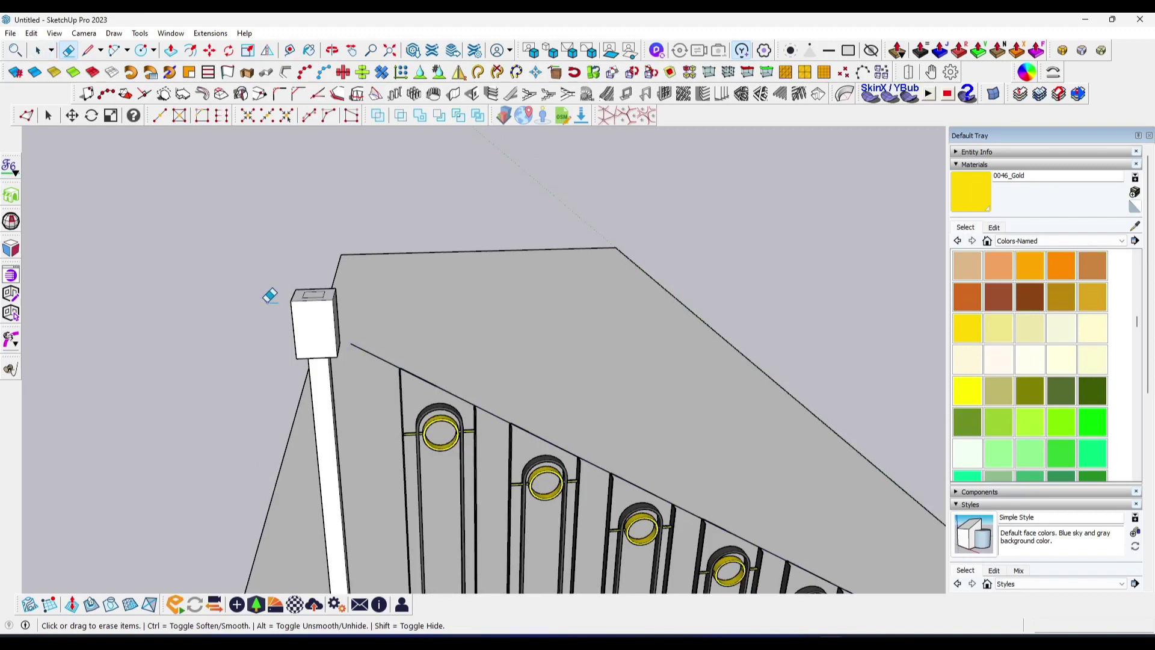
{"action": "middle_click_drag", "start_coordinate": [341, 335], "coordinate": [314, 361]}
{"action": "scroll", "coordinate": [327, 335], "scroll_direction": "down", "scroll_amount": 5}
{"action": "scroll", "coordinate": [681, 508], "scroll_direction": "up", "scroll_amount": 5}
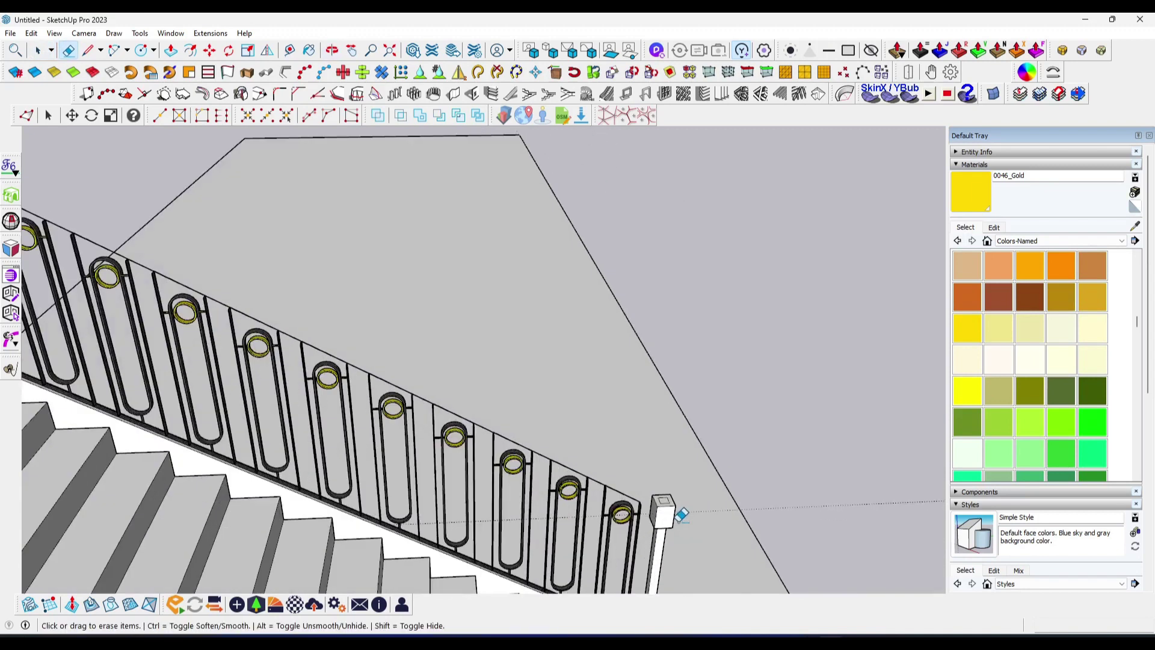
{"action": "scroll", "coordinate": [627, 489], "scroll_direction": "up", "scroll_amount": 5}
{"action": "key", "text": "space"}
Extend the handrail edge to the newel post face, adjusting its end about 1 1/4"
{"action": "left_click", "coordinate": [622, 477]}
{"action": "scroll", "coordinate": [623, 477], "scroll_direction": "up", "scroll_amount": 3}
{"action": "scroll", "coordinate": [632, 479], "scroll_direction": "up", "scroll_amount": 3}
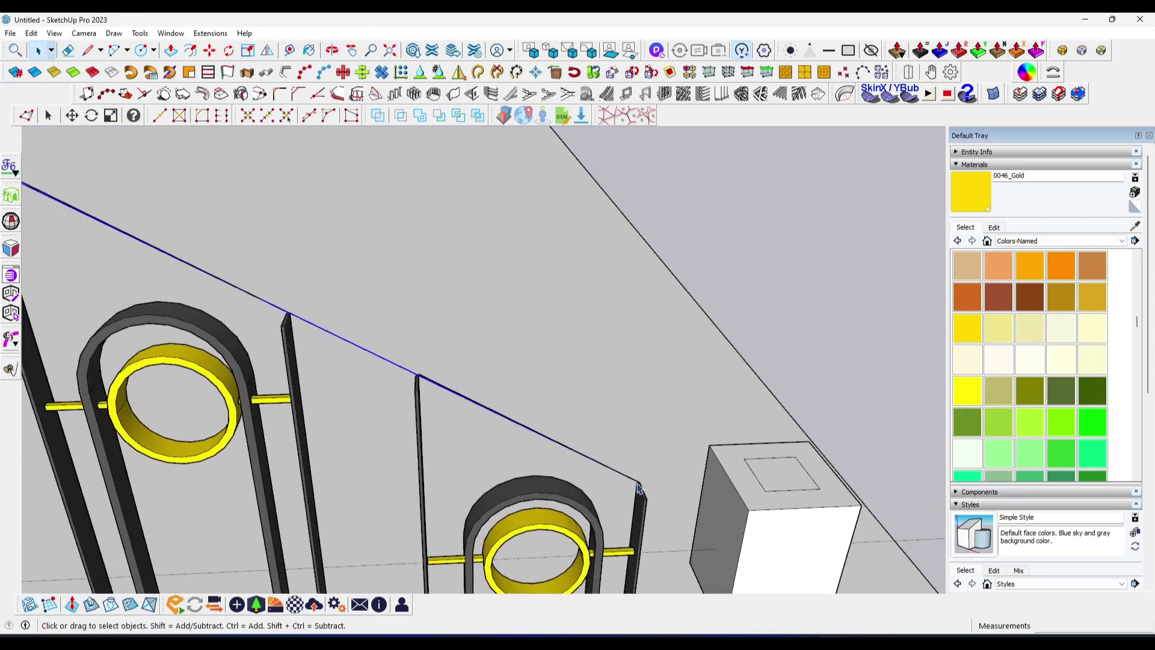
{"action": "scroll", "coordinate": [639, 478], "scroll_direction": "up", "scroll_amount": 3}
{"action": "key", "text": "m"}
{"action": "left_click", "coordinate": [641, 480]}
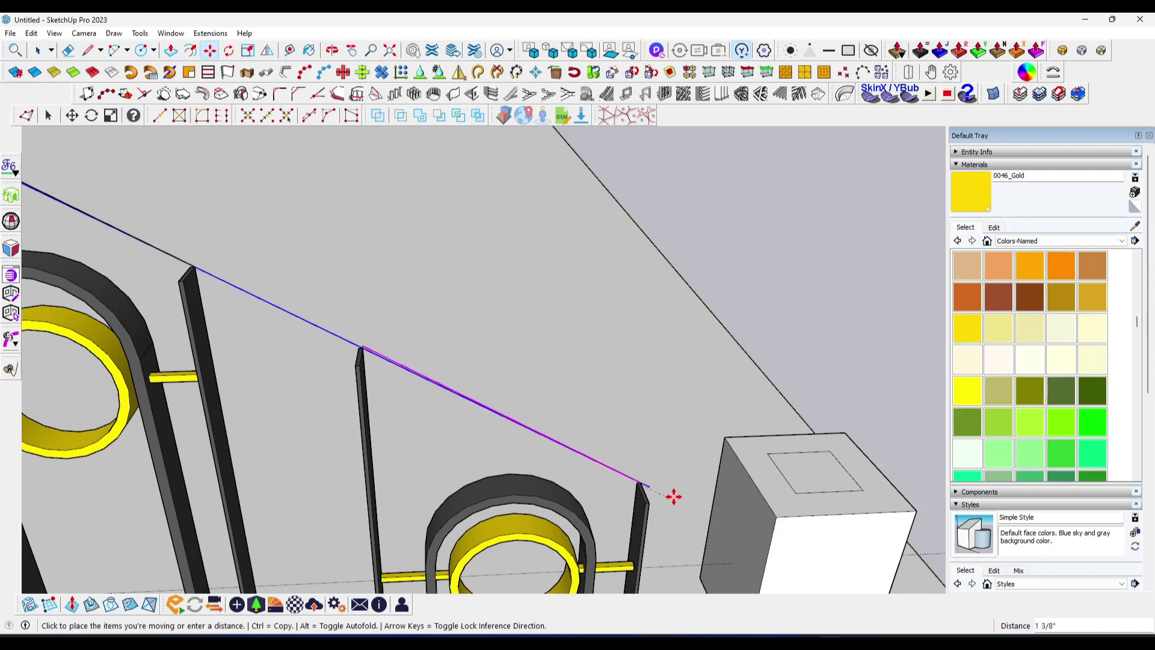
{"action": "left_click", "coordinate": [735, 528]}
{"action": "mouse_move", "coordinate": [734, 528]}
{"action": "middle_mouse_down"}
{"action": "mouse_move", "coordinate": [657, 536]}
{"action": "mouse_move", "coordinate": [693, 478]}
{"action": "mouse_move", "coordinate": [722, 534]}
{"action": "mouse_move", "coordinate": [627, 536]}
{"action": "mouse_move", "coordinate": [721, 570]}
{"action": "mouse_move", "coordinate": [508, 335]}
{"action": "middle_mouse_up"}
{"action": "left_click", "coordinate": [724, 536]}
{"action": "left_click", "coordinate": [789, 540]}
{"action": "left_click", "coordinate": [508, 335]}
{"action": "left_click", "coordinate": [537, 349]}
{"action": "mouse_move", "coordinate": [509, 386]}
{"action": "middle_mouse_down"}
{"action": "mouse_move", "coordinate": [495, 305]}
{"action": "mouse_move", "coordinate": [562, 356]}
{"action": "mouse_move", "coordinate": [544, 335]}
{"action": "mouse_move", "coordinate": [535, 358]}
{"action": "mouse_move", "coordinate": [146, 322]}
{"action": "mouse_move", "coordinate": [434, 467]}
{"action": "middle_mouse_up"}
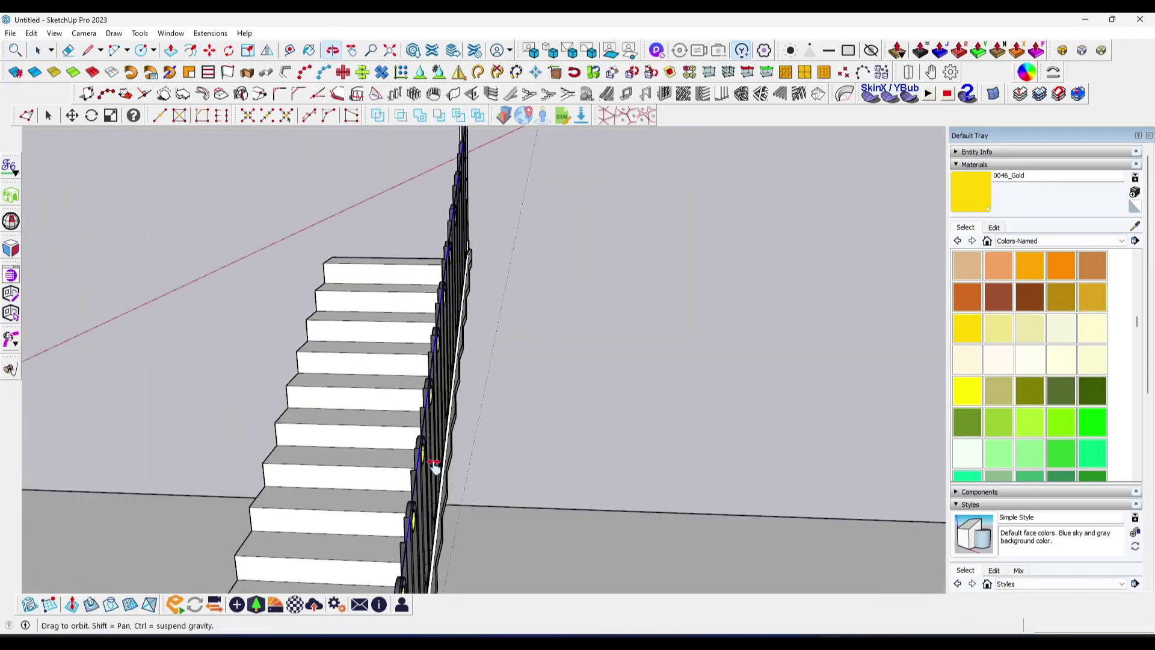
Move the selected newel post 13/16" sideways to line up with the railing
{"action": "scroll", "coordinate": [434, 468], "scroll_direction": "up", "scroll_amount": 3}
{"action": "scroll", "coordinate": [434, 467], "scroll_direction": "up", "scroll_amount": 3}
{"action": "scroll", "coordinate": [440, 457], "scroll_direction": "up", "scroll_amount": 3}
{"action": "scroll", "coordinate": [444, 451], "scroll_direction": "up", "scroll_amount": 2}
{"action": "key", "text": "m"}
{"action": "left_click", "coordinate": [445, 448]}
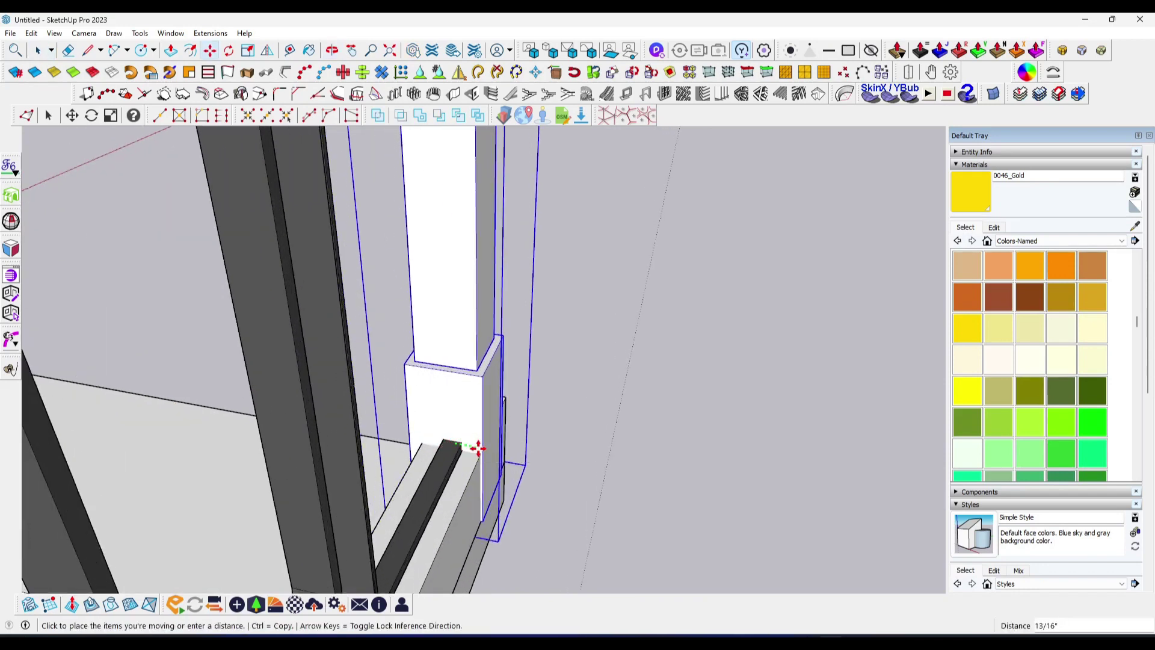
{"action": "left_click", "coordinate": [461, 510]}
{"action": "scroll", "coordinate": [476, 460], "scroll_direction": "up", "scroll_amount": 2}
{"action": "scroll", "coordinate": [482, 452], "scroll_direction": "up", "scroll_amount": 2}
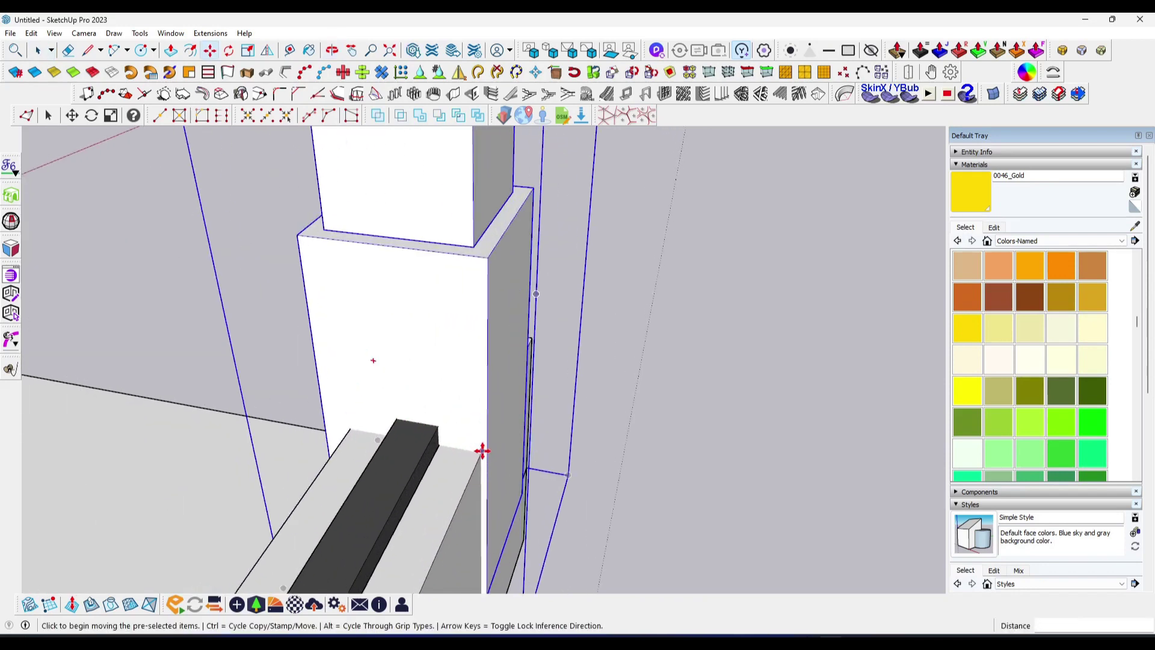
{"action": "left_click", "coordinate": [482, 451]}
{"action": "scroll", "coordinate": [479, 451], "scroll_direction": "down", "scroll_amount": 2}
{"action": "key", "text": "space"}
{"action": "scroll", "coordinate": [475, 459], "scroll_direction": "down", "scroll_amount": 5}
Orbit close to the newel post cap and start a rectangle at its corner
{"action": "middle_click_drag", "start_coordinate": [475, 459], "coordinate": [520, 523]}
{"action": "scroll", "coordinate": [523, 506], "scroll_direction": "up", "scroll_amount": 2}
{"action": "mouse_move", "coordinate": [529, 482]}
{"action": "middle_mouse_down"}
{"action": "mouse_move", "coordinate": [557, 469]}
{"action": "mouse_move", "coordinate": [611, 376]}
{"action": "mouse_move", "coordinate": [405, 382]}
{"action": "mouse_move", "coordinate": [217, 472]}
{"action": "middle_mouse_up"}
{"action": "scroll", "coordinate": [565, 478], "scroll_direction": "down", "scroll_amount": 5}
{"action": "scroll", "coordinate": [356, 433], "scroll_direction": "up", "scroll_amount": 3}
{"action": "scroll", "coordinate": [356, 433], "scroll_direction": "up", "scroll_amount": 4}
{"action": "middle_click_drag", "start_coordinate": [356, 433], "coordinate": [152, 383]}
{"action": "scroll", "coordinate": [278, 404], "scroll_direction": "up", "scroll_amount": 2}
{"action": "scroll", "coordinate": [312, 407], "scroll_direction": "up", "scroll_amount": 2}
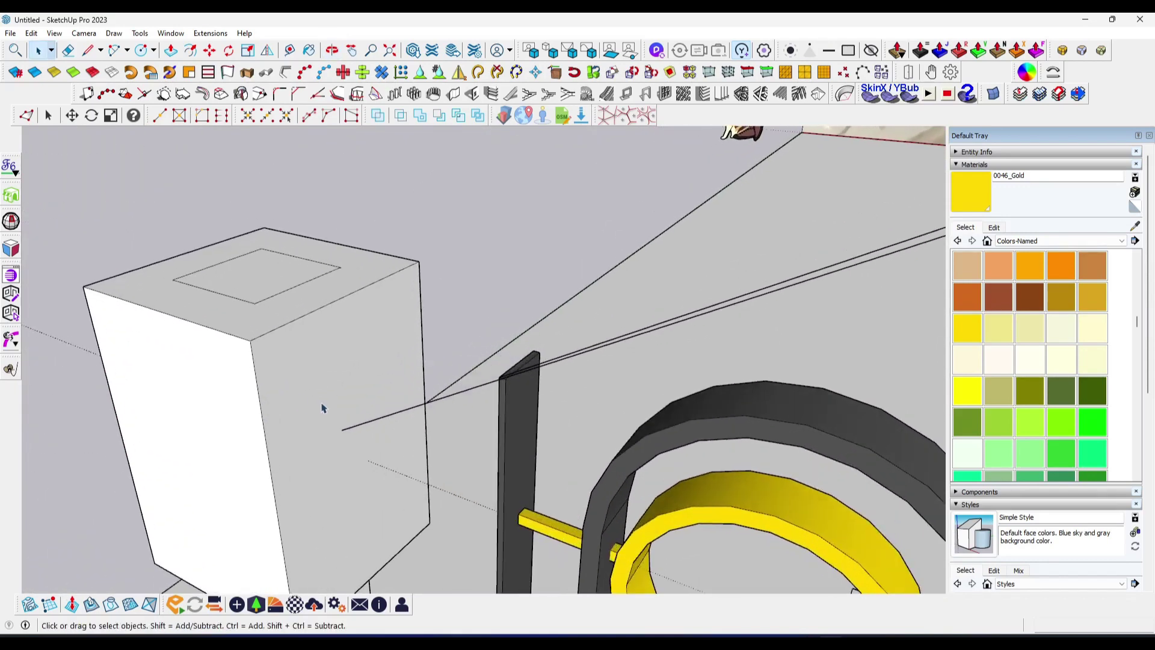
{"action": "left_click", "coordinate": [250, 340]}
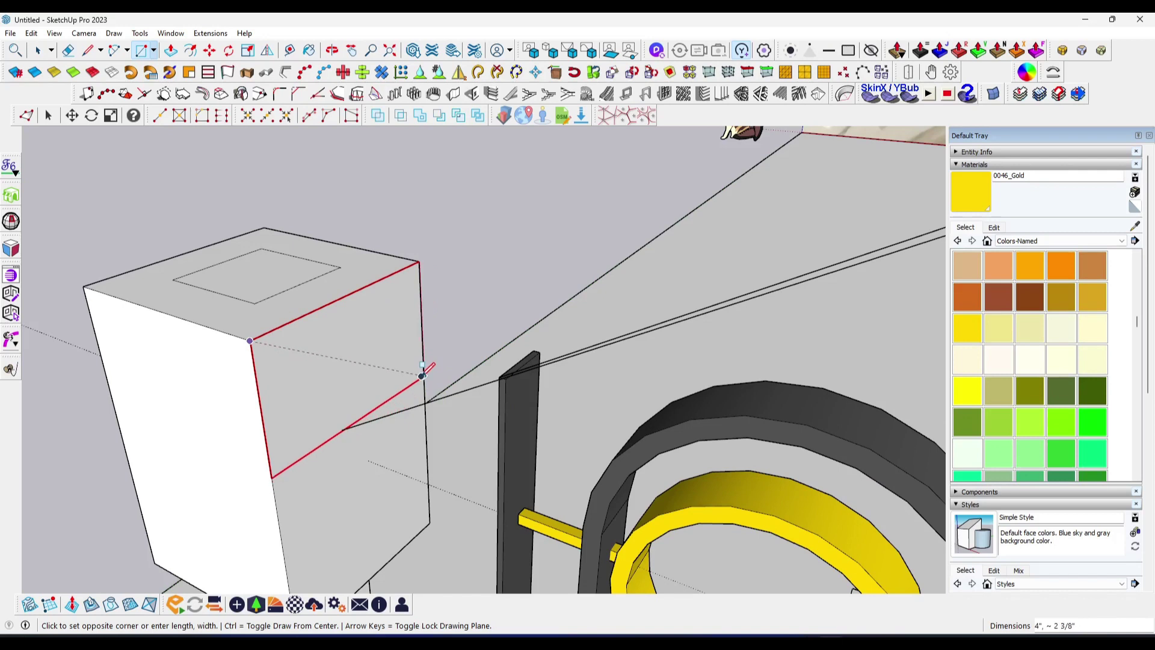
Draw an arc profile on the newel post cap face
{"action": "middle_click_drag", "start_coordinate": [423, 374], "coordinate": [316, 388]}
{"action": "key", "text": "space"}
{"action": "key", "text": "a"}
{"action": "left_click", "coordinate": [260, 422]}
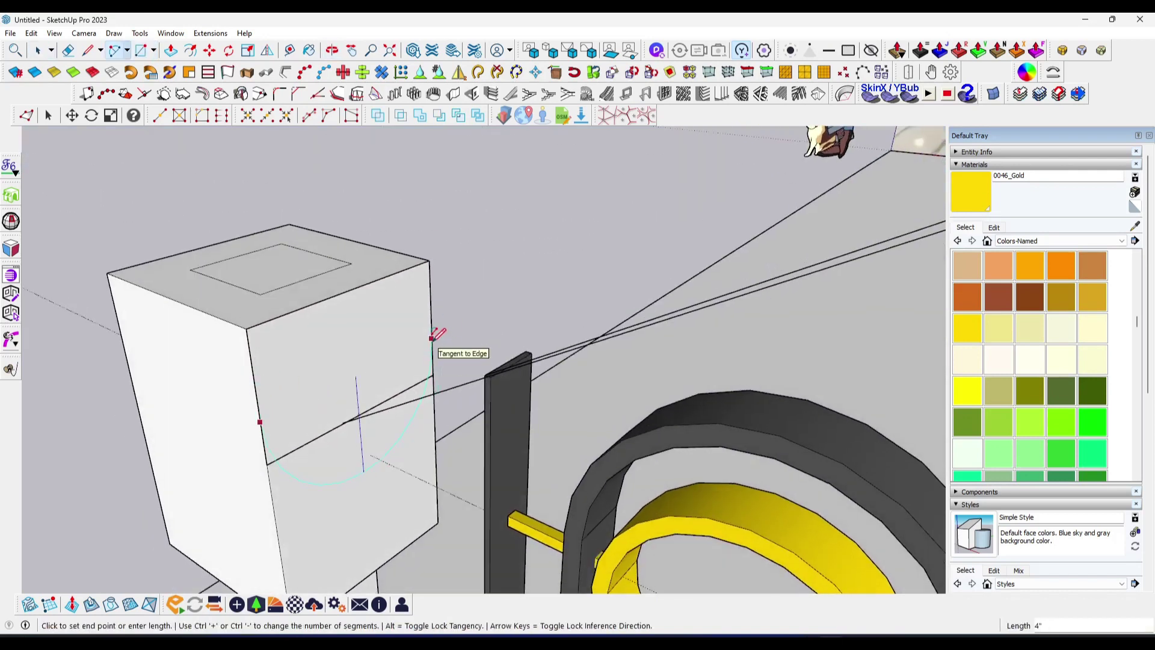
{"action": "left_click", "coordinate": [431, 337]}
{"action": "scroll", "coordinate": [364, 292], "scroll_direction": "up", "scroll_amount": 3}
{"action": "scroll", "coordinate": [355, 288], "scroll_direction": "up", "scroll_amount": 1}
{"action": "scroll", "coordinate": [346, 290], "scroll_direction": "up", "scroll_amount": 1}
{"action": "left_click", "coordinate": [344, 291]}
{"action": "key", "text": "space"}
{"action": "scroll", "coordinate": [289, 361], "scroll_direction": "down", "scroll_amount": 2}
{"action": "scroll", "coordinate": [232, 373], "scroll_direction": "down", "scroll_amount": 1}
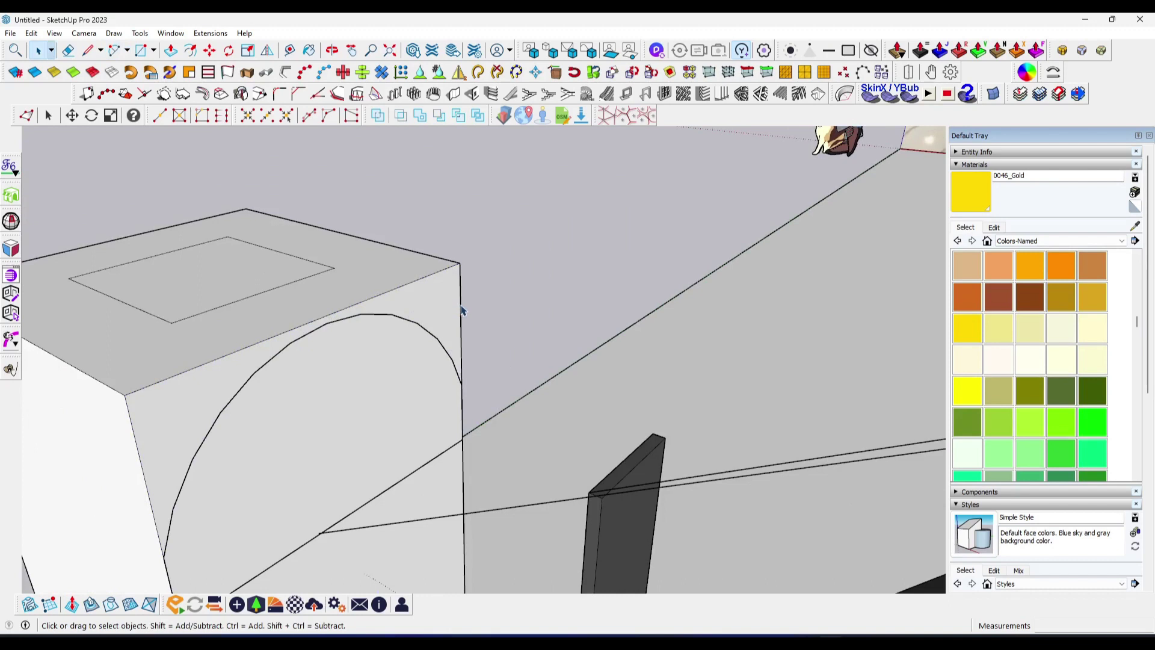
{"action": "scroll", "coordinate": [389, 377], "scroll_direction": "down", "scroll_amount": 2}
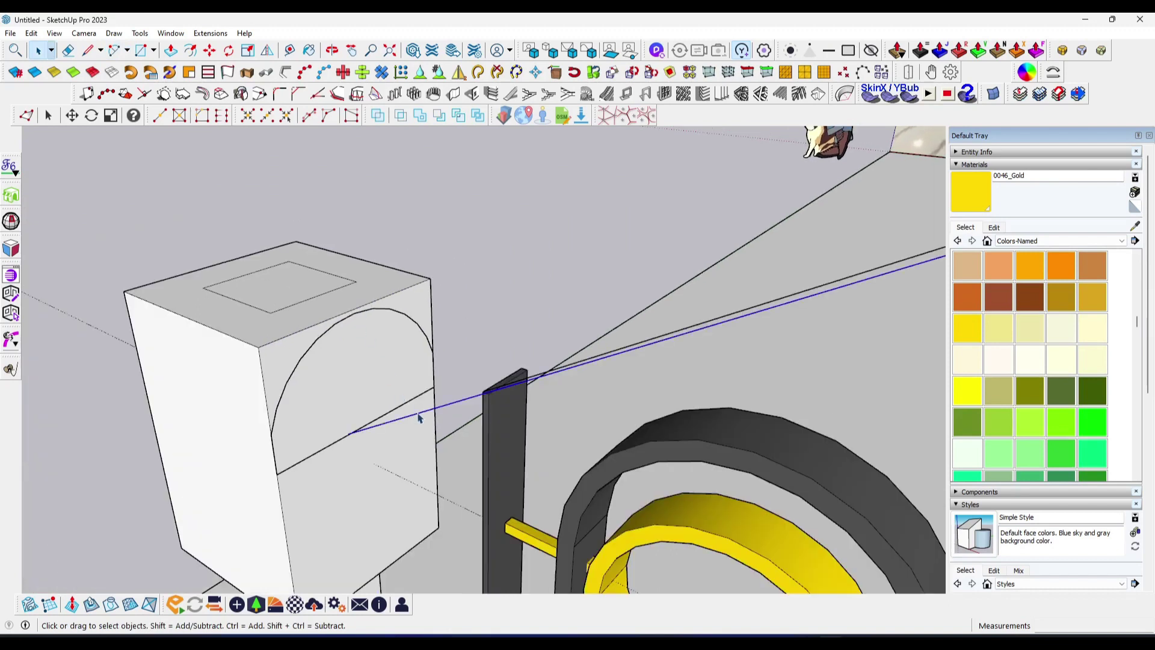
{"action": "scroll", "coordinate": [340, 439], "scroll_direction": "up", "scroll_amount": 3}
Select the handrail edge line to serve as the sweep path
{"action": "key", "text": "l"}
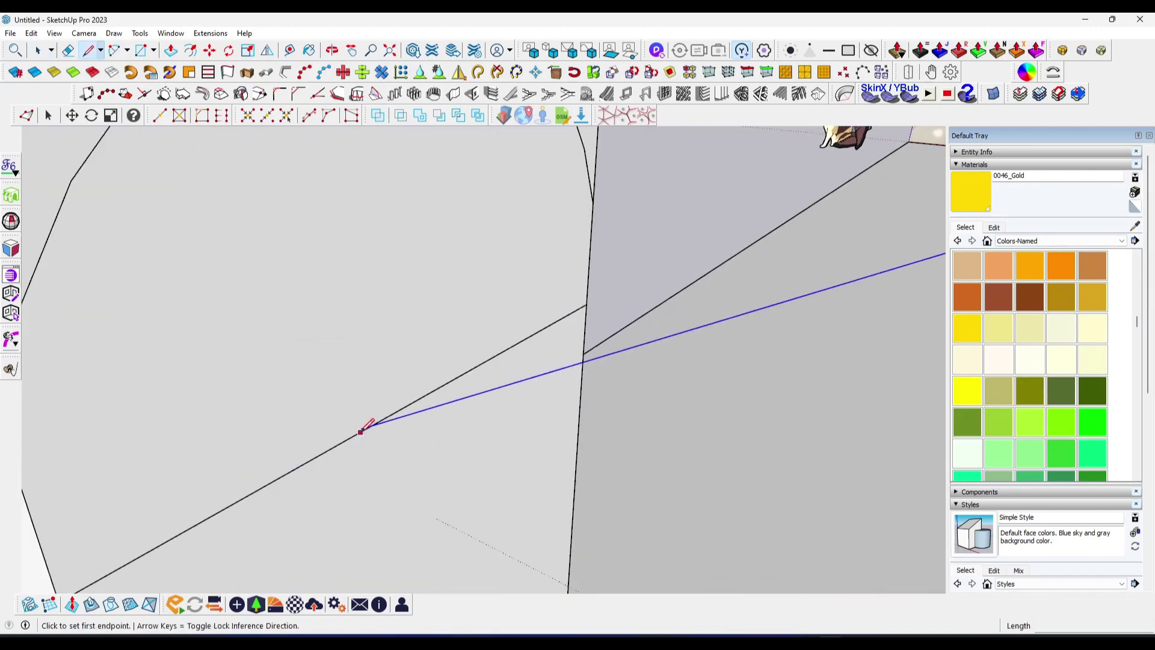
{"action": "left_click", "coordinate": [358, 429]}
{"action": "mouse_move", "coordinate": [341, 424]}
{"action": "middle_mouse_down"}
{"action": "mouse_move", "coordinate": [479, 369]}
{"action": "mouse_move", "coordinate": [576, 361]}
{"action": "mouse_move", "coordinate": [428, 451]}
{"action": "mouse_move", "coordinate": [650, 348]}
{"action": "middle_mouse_up"}
{"action": "key", "text": "space"}
{"action": "left_click", "coordinate": [647, 341]}
Sweep the arc profile along the handrail edge with Follow Me, ending at the newel post
{"action": "left_click", "coordinate": [140, 33]}
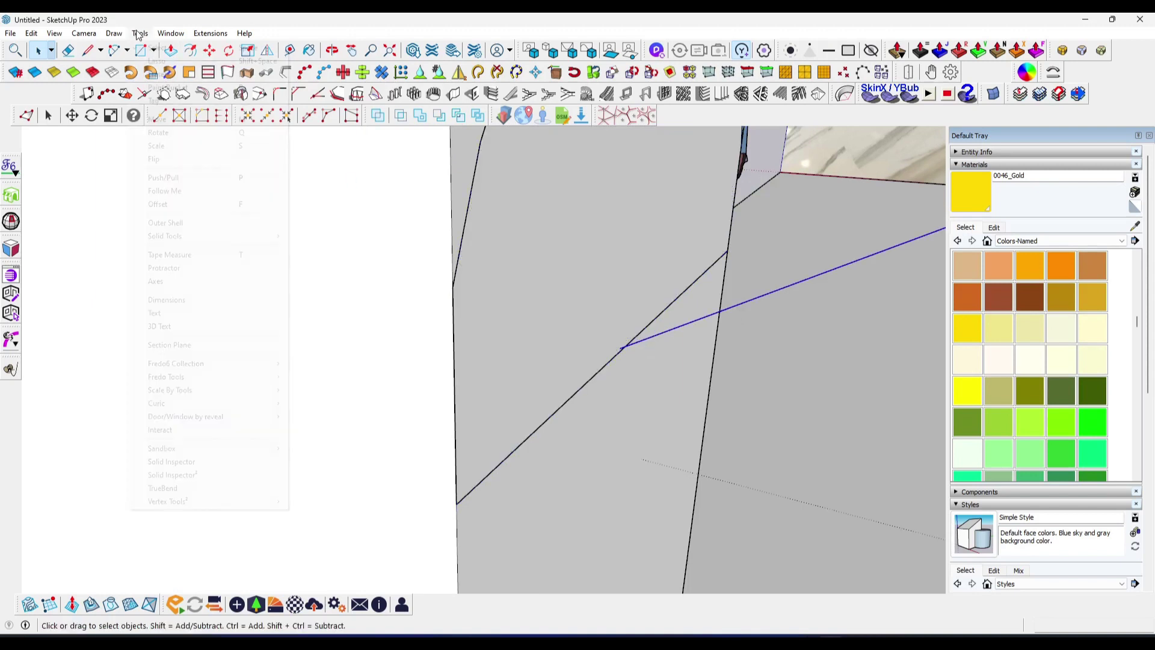
{"action": "left_click", "coordinate": [169, 190]}
{"action": "left_click", "coordinate": [631, 346]}
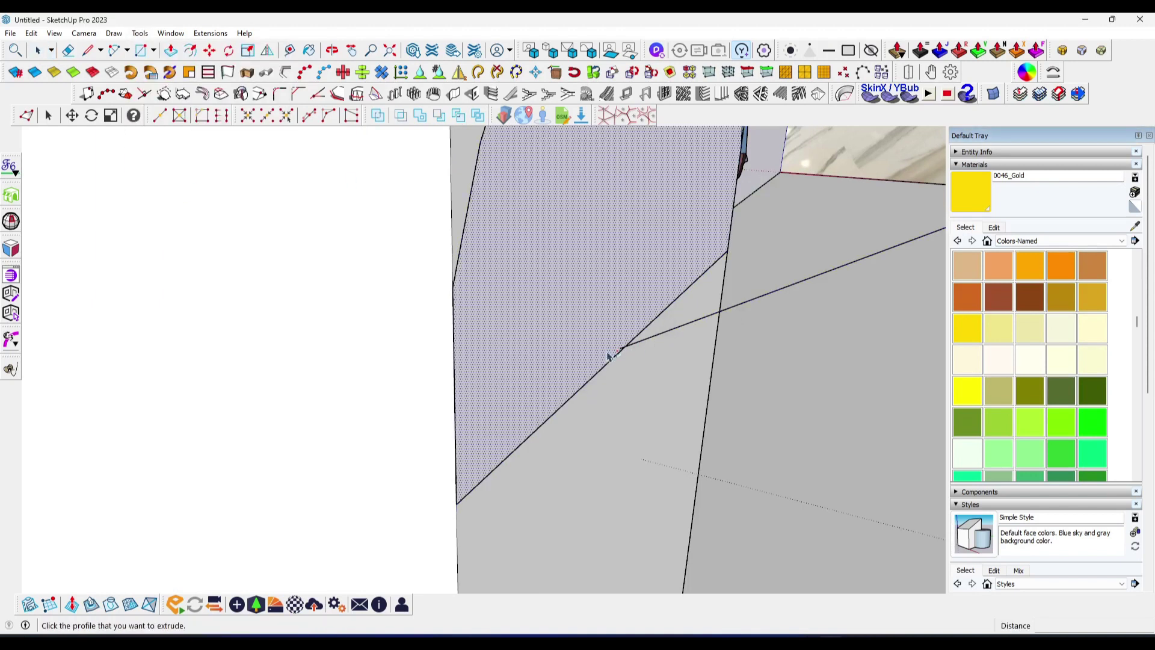
{"action": "scroll", "coordinate": [644, 335], "scroll_direction": "down", "scroll_amount": 5}
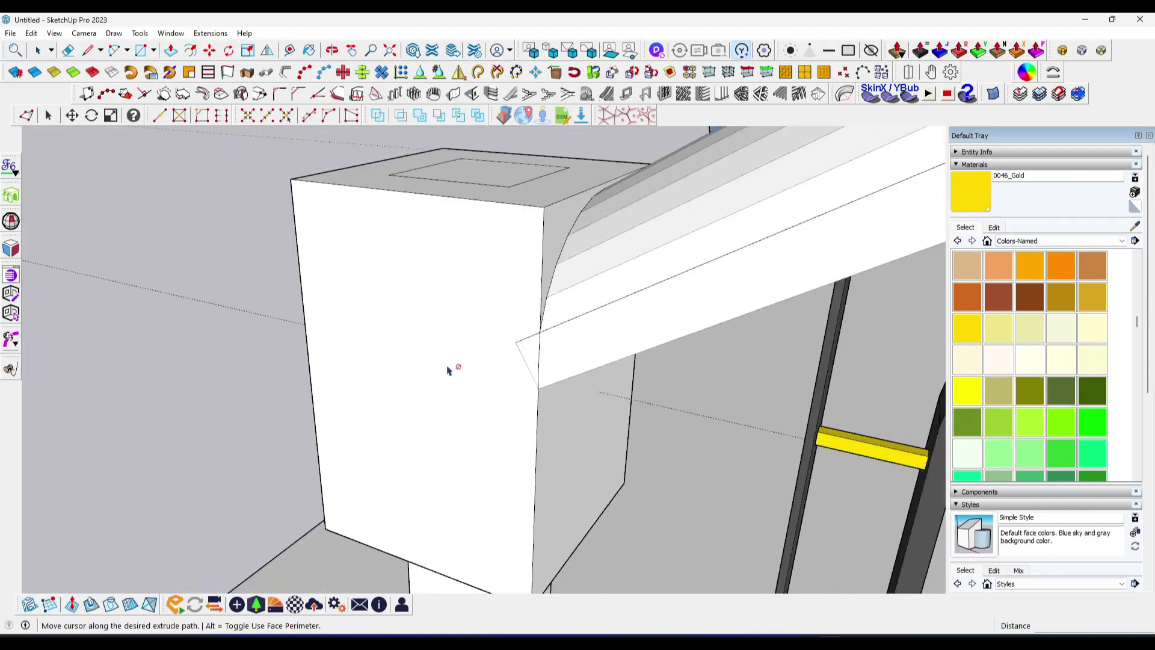
{"action": "scroll", "coordinate": [451, 369], "scroll_direction": "down", "scroll_amount": 5}
{"action": "scroll", "coordinate": [284, 392], "scroll_direction": "down", "scroll_amount": 3}
{"action": "middle_click_drag", "start_coordinate": [573, 282], "coordinate": [601, 313]}
{"action": "scroll", "coordinate": [662, 349], "scroll_direction": "up", "scroll_amount": 5}
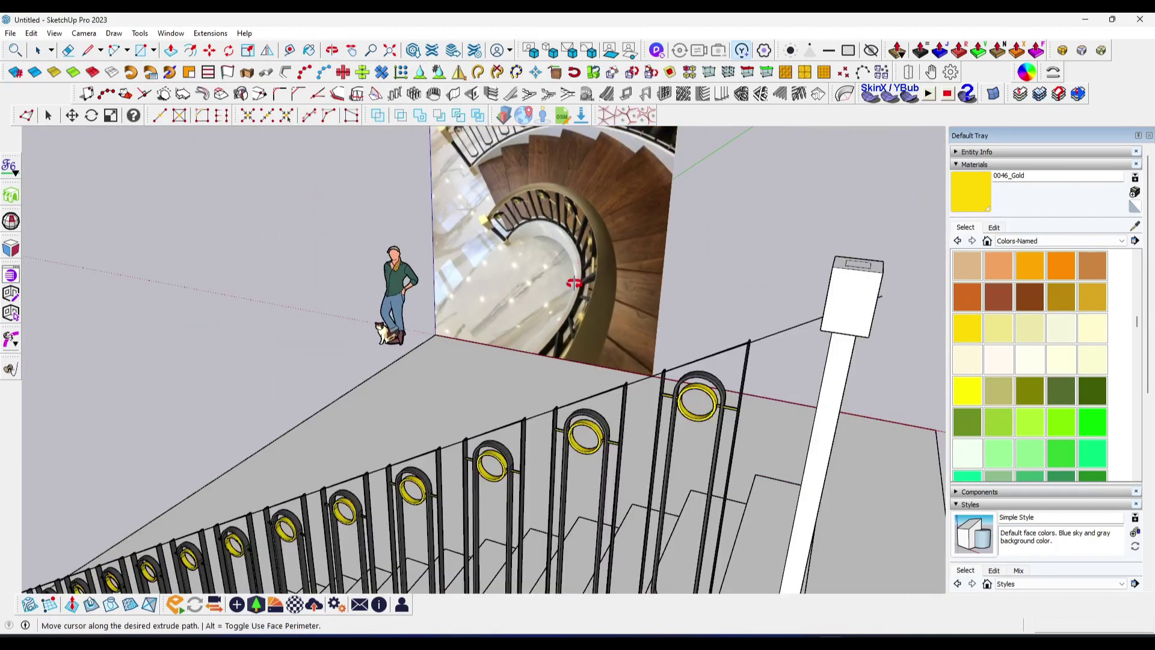
{"action": "scroll", "coordinate": [722, 361], "scroll_direction": "up", "scroll_amount": 2}
{"action": "middle_click_drag", "start_coordinate": [740, 361], "coordinate": [761, 364]}
{"action": "scroll", "coordinate": [763, 361], "scroll_direction": "up", "scroll_amount": 2}
{"action": "scroll", "coordinate": [770, 346], "scroll_direction": "up", "scroll_amount": 1}
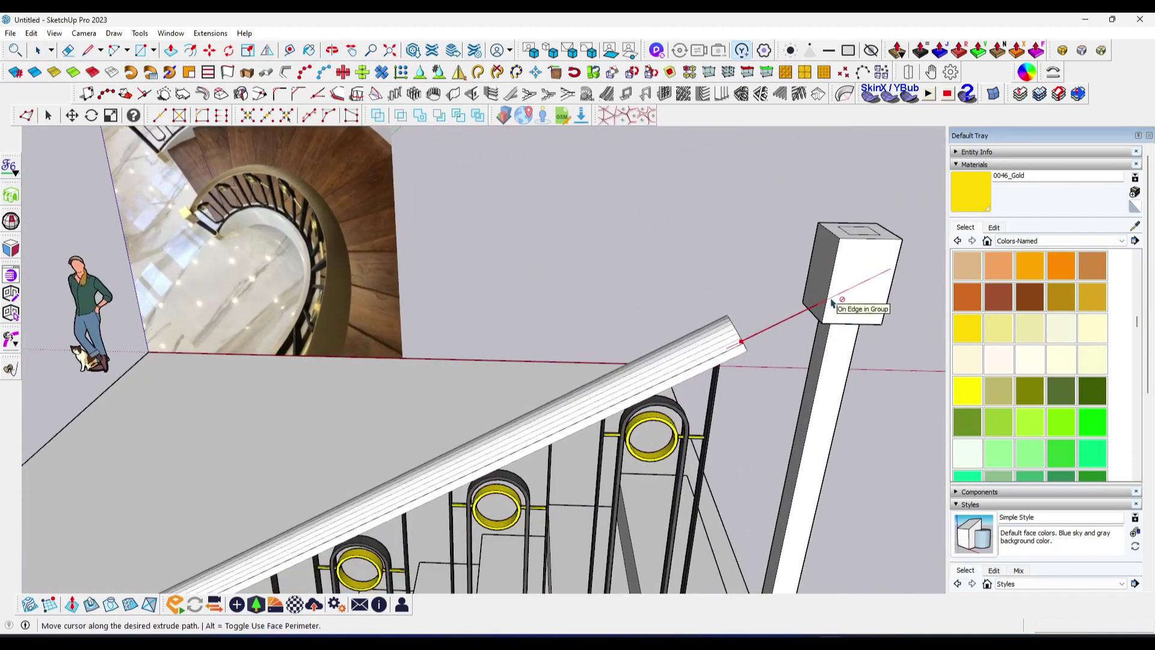
{"action": "scroll", "coordinate": [776, 331], "scroll_direction": "up", "scroll_amount": 1}
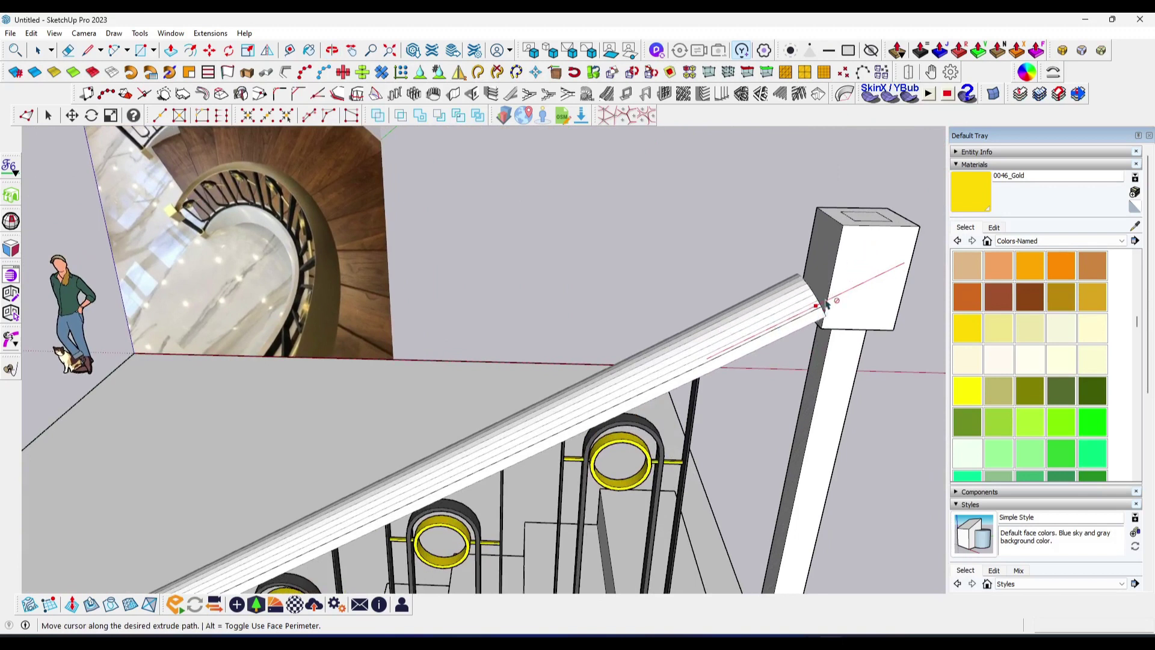
{"action": "scroll", "coordinate": [828, 305], "scroll_direction": "up", "scroll_amount": 1}
{"action": "left_click", "coordinate": [871, 273]}
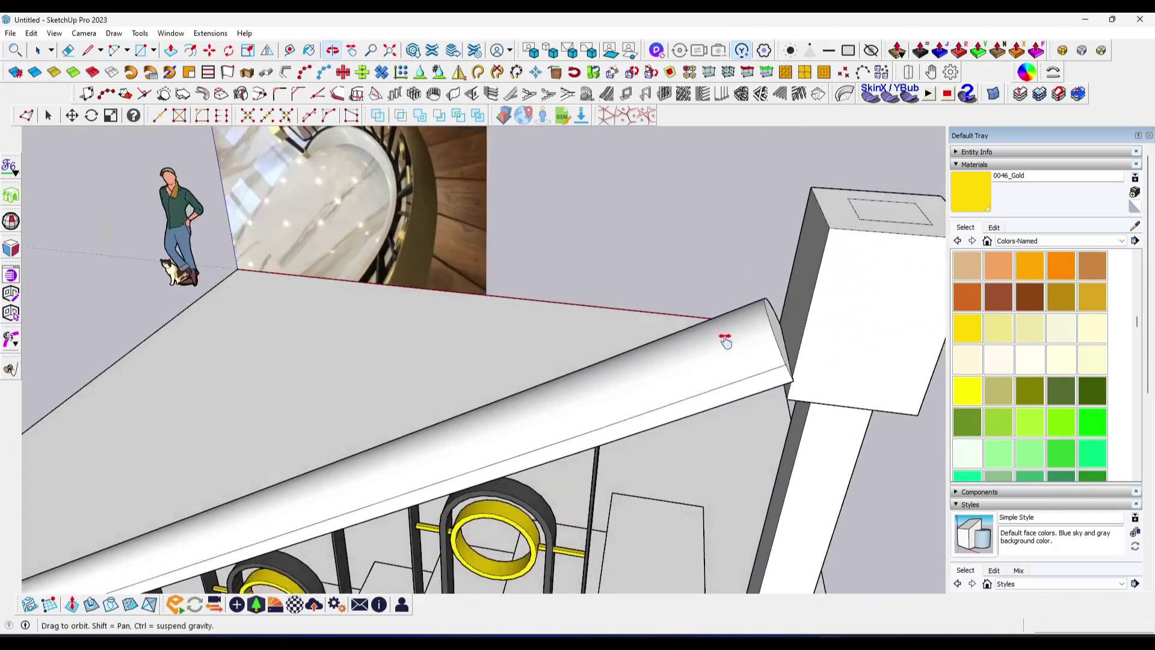
{"action": "middle_click_drag", "start_coordinate": [871, 273], "coordinate": [743, 356]}
Scale the handrail to 0.91 on the green axis so it meets the post
{"action": "key", "text": "p"}
{"action": "scroll", "coordinate": [743, 356], "scroll_direction": "down", "scroll_amount": 5}
{"action": "mouse_move", "coordinate": [583, 391]}
{"action": "middle_mouse_down"}
{"action": "mouse_move", "coordinate": [470, 413]}
{"action": "mouse_move", "coordinate": [536, 399]}
{"action": "middle_mouse_up"}
{"action": "scroll", "coordinate": [601, 385], "scroll_direction": "down", "scroll_amount": 2}
{"action": "key", "text": "space"}
{"action": "scroll", "coordinate": [660, 377], "scroll_direction": "up", "scroll_amount": 2}
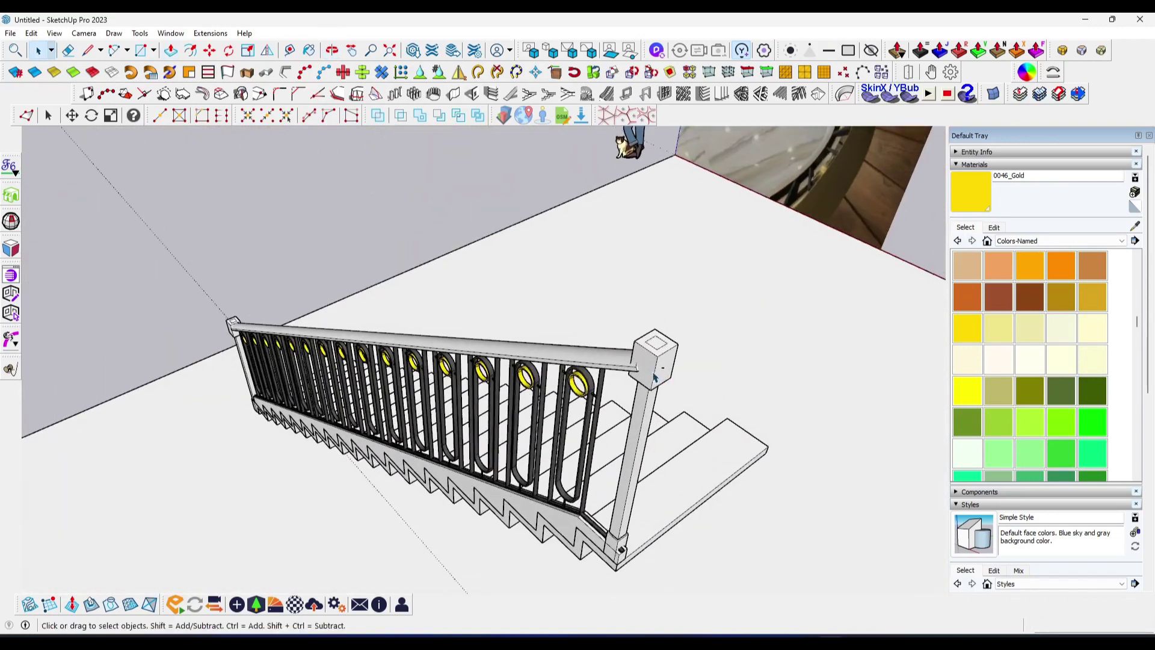
{"action": "scroll", "coordinate": [660, 377], "scroll_direction": "up", "scroll_amount": 2}
{"action": "mouse_move", "coordinate": [660, 377]}
{"action": "middle_mouse_down"}
{"action": "mouse_move", "coordinate": [631, 366]}
{"action": "mouse_move", "coordinate": [393, 389]}
{"action": "mouse_move", "coordinate": [572, 338]}
{"action": "mouse_move", "coordinate": [619, 366]}
{"action": "middle_mouse_up"}
{"action": "left_click", "coordinate": [574, 371]}
{"action": "triple_click", "coordinate": [573, 371]}
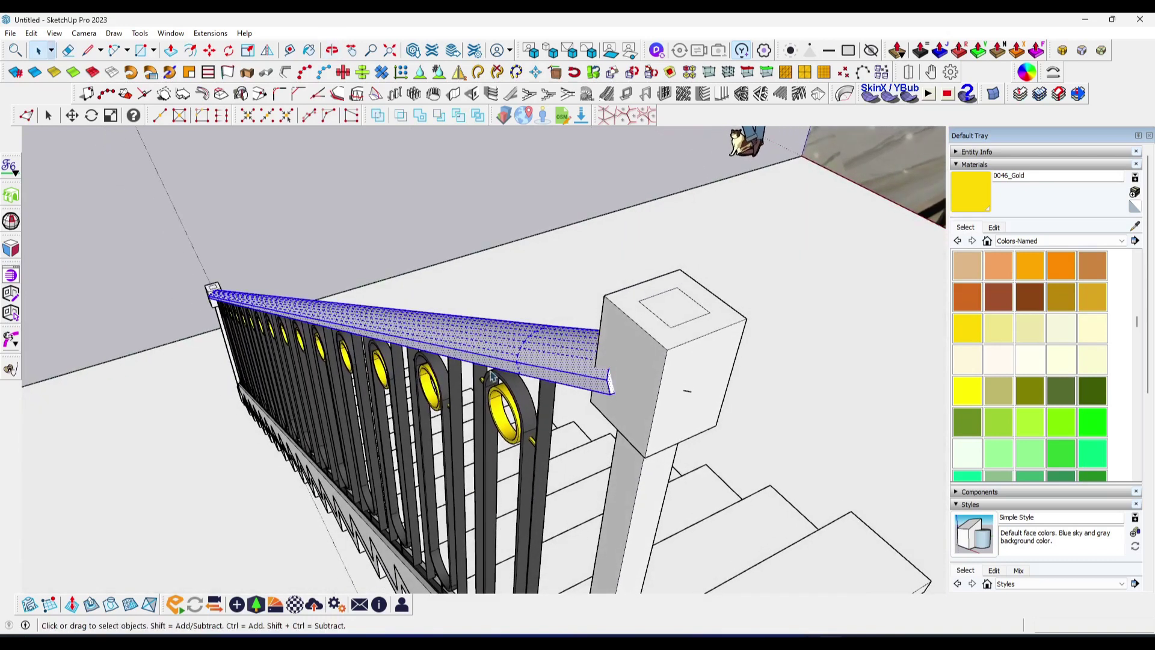
{"action": "key", "text": "s"}
{"action": "left_click", "coordinate": [614, 365]}
{"action": "left_click", "coordinate": [617, 364]}
Make the railing parts into a group
{"action": "mouse_move", "coordinate": [617, 364]}
{"action": "middle_mouse_down"}
{"action": "mouse_move", "coordinate": [602, 331]}
{"action": "mouse_move", "coordinate": [628, 303]}
{"action": "middle_mouse_up"}
{"action": "scroll", "coordinate": [602, 331], "scroll_direction": "down", "scroll_amount": 5}
{"action": "right_click", "coordinate": [627, 303]}
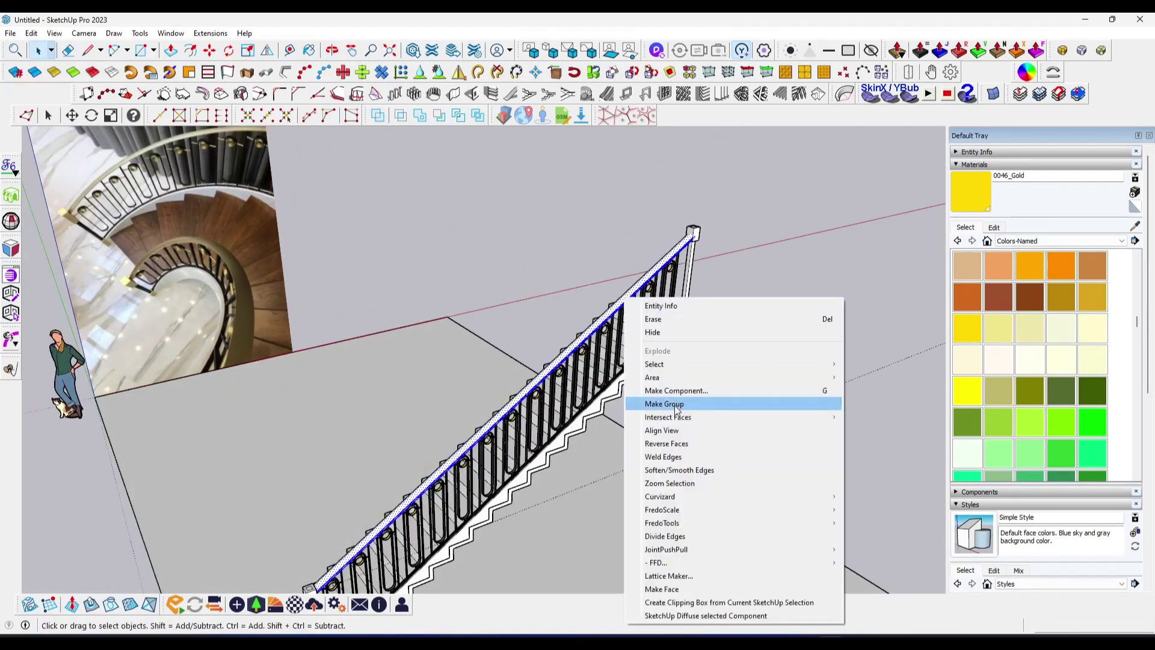
{"action": "left_click", "coordinate": [661, 399]}
Paint the handrail with the 0046_Gold material
{"action": "middle_click_drag", "start_coordinate": [661, 400], "coordinate": [358, 439]}
{"action": "scroll", "coordinate": [359, 440], "scroll_direction": "up", "scroll_amount": 4}
{"action": "scroll", "coordinate": [340, 442], "scroll_direction": "up", "scroll_amount": 3}
{"action": "key", "text": "b"}
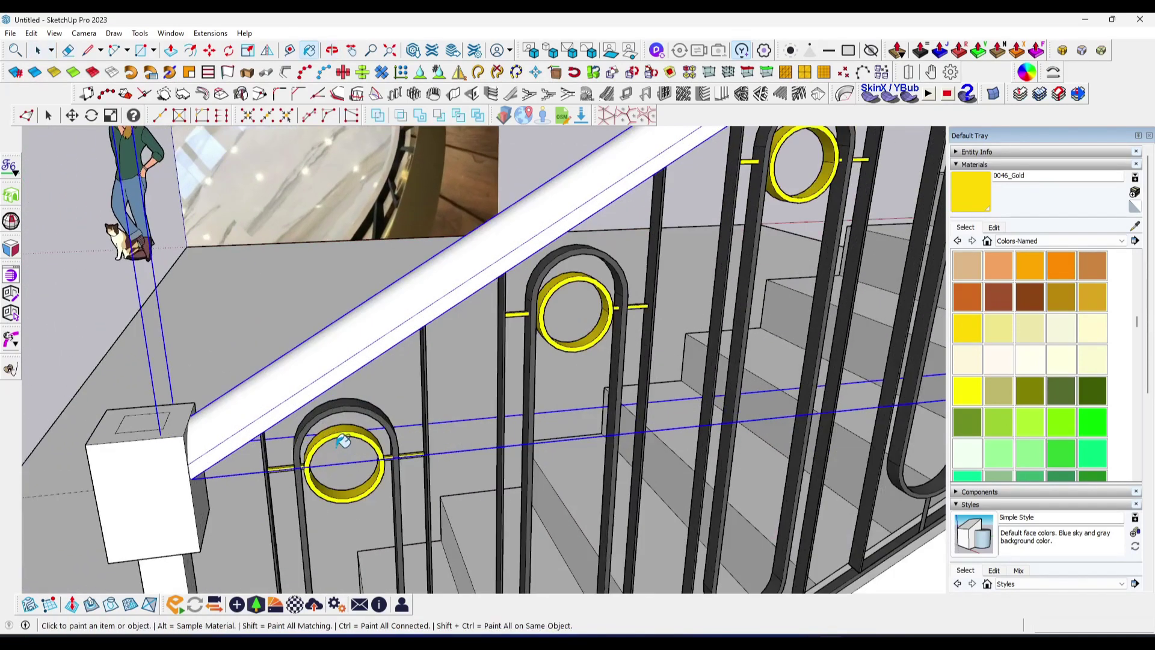
{"action": "left_click", "coordinate": [319, 368]}
{"action": "key", "text": "space"}
Copy the whole railing group across to the stairs' other side
{"action": "scroll", "coordinate": [318, 369], "scroll_direction": "down", "scroll_amount": 5}
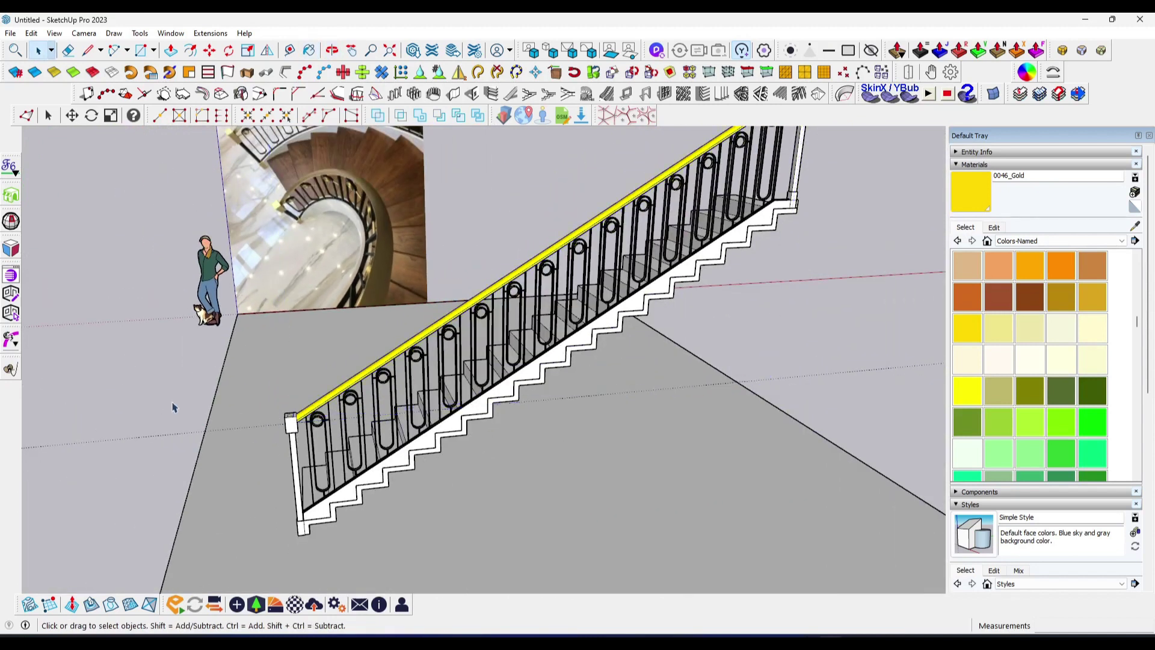
{"action": "middle_click_drag", "start_coordinate": [421, 360], "coordinate": [550, 385]}
{"action": "right_click", "coordinate": [551, 385]}
{"action": "left_click", "coordinate": [572, 210]}
{"action": "scroll", "coordinate": [523, 517], "scroll_direction": "up", "scroll_amount": 2}
{"action": "key", "text": "m"}
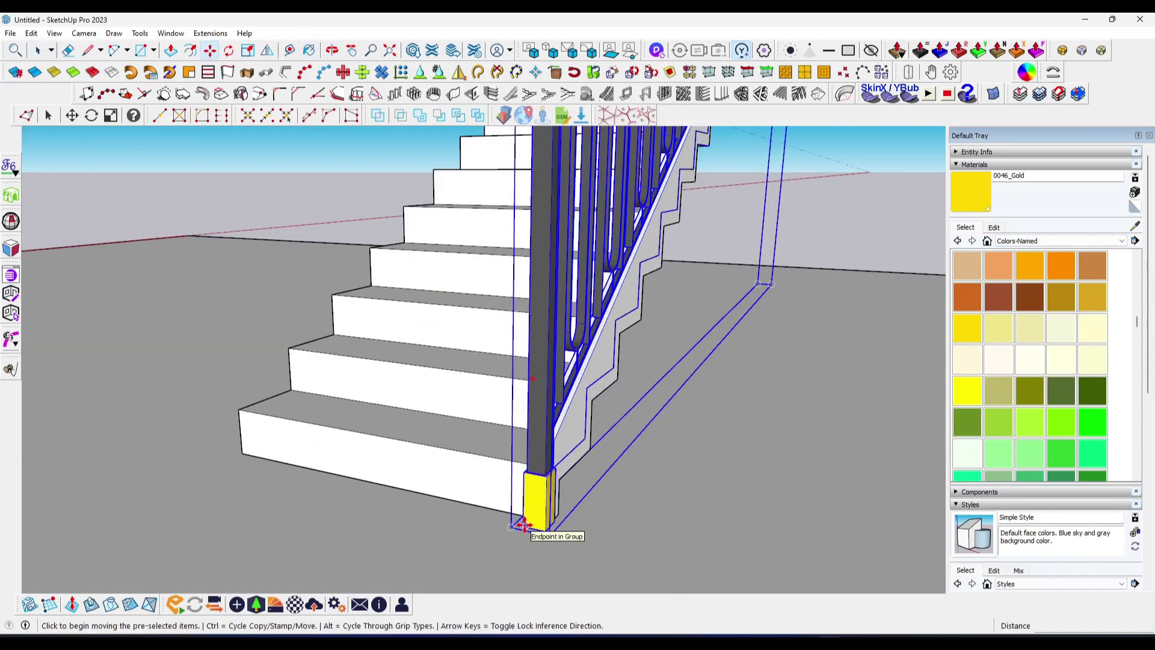
{"action": "left_click", "coordinate": [524, 524]}
{"action": "key", "text": "ctrl"}
{"action": "mouse_move", "coordinate": [431, 516]}
{"action": "middle_mouse_down"}
{"action": "mouse_move", "coordinate": [245, 459]}
{"action": "mouse_move", "coordinate": [737, 383]}
{"action": "mouse_move", "coordinate": [502, 477]}
{"action": "mouse_move", "coordinate": [493, 373]}
{"action": "mouse_move", "coordinate": [448, 303]}
{"action": "mouse_move", "coordinate": [395, 387]}
{"action": "mouse_move", "coordinate": [459, 407]}
{"action": "mouse_move", "coordinate": [451, 373]}
{"action": "middle_mouse_up"}
{"action": "left_click", "coordinate": [539, 472]}
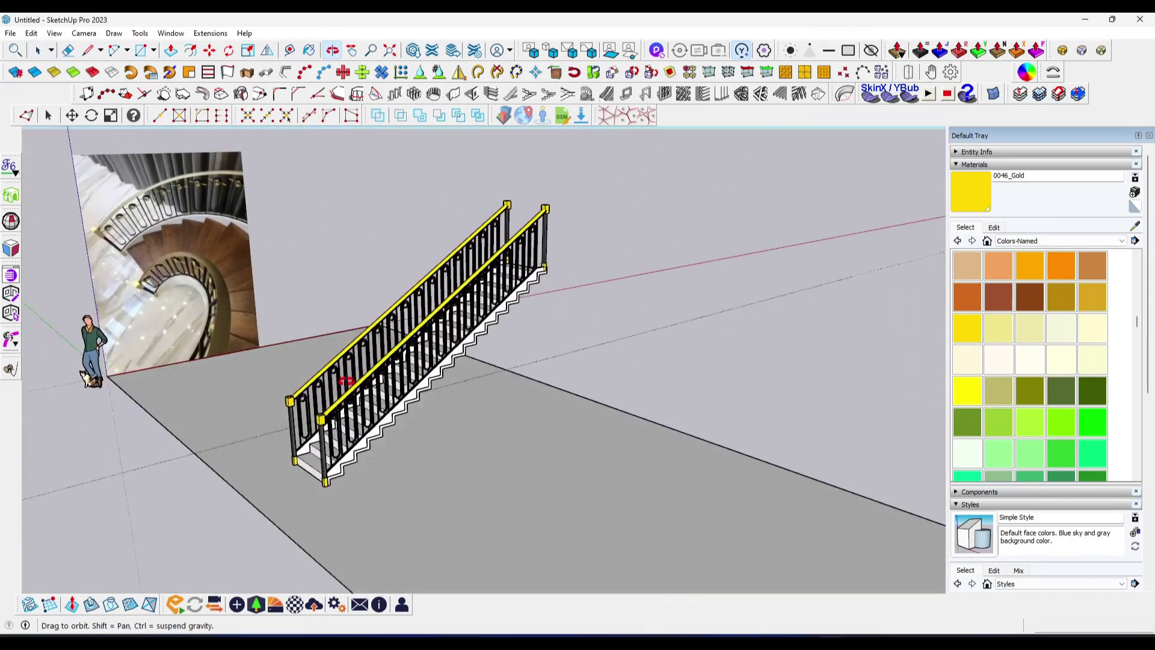
{"action": "key", "text": "space"}
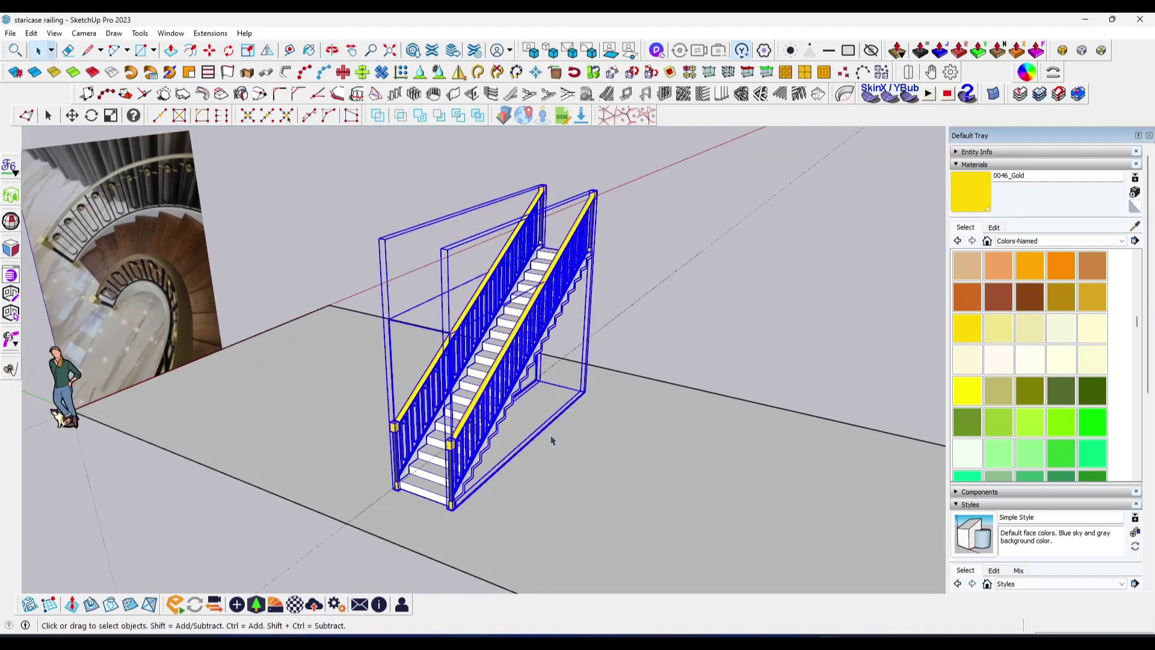
Group the stairs with both railings and draw an arc on the ground
{"action": "right_click", "coordinate": [516, 380]}
{"action": "left_click", "coordinate": [550, 507]}
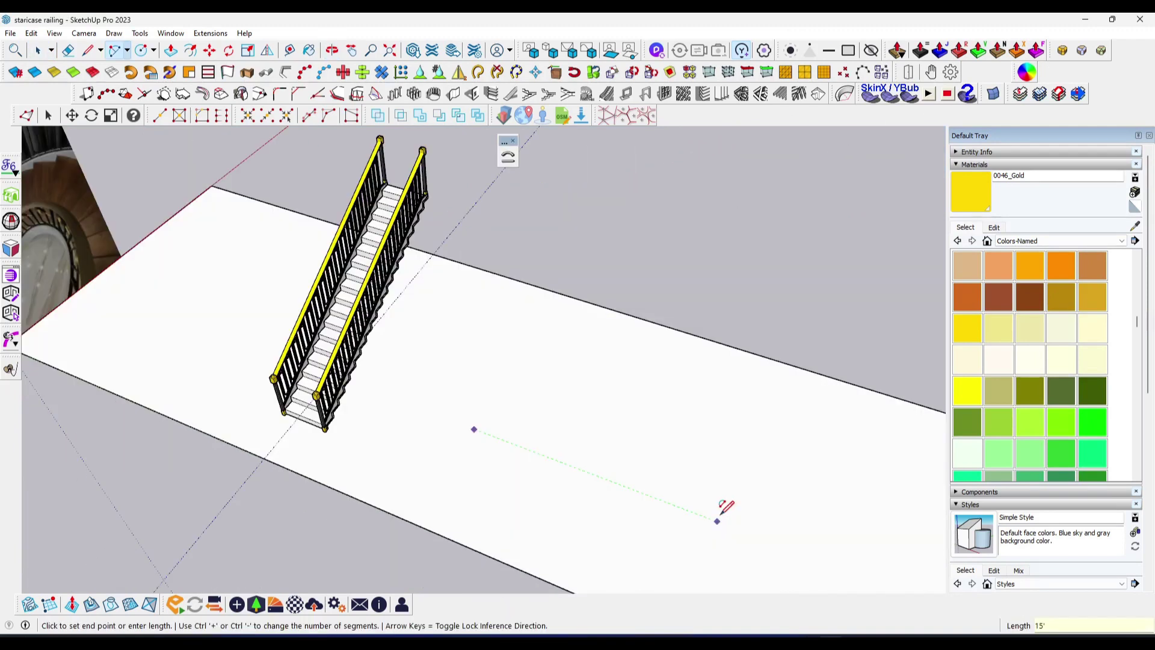
{"action": "left_click", "coordinate": [686, 509]}
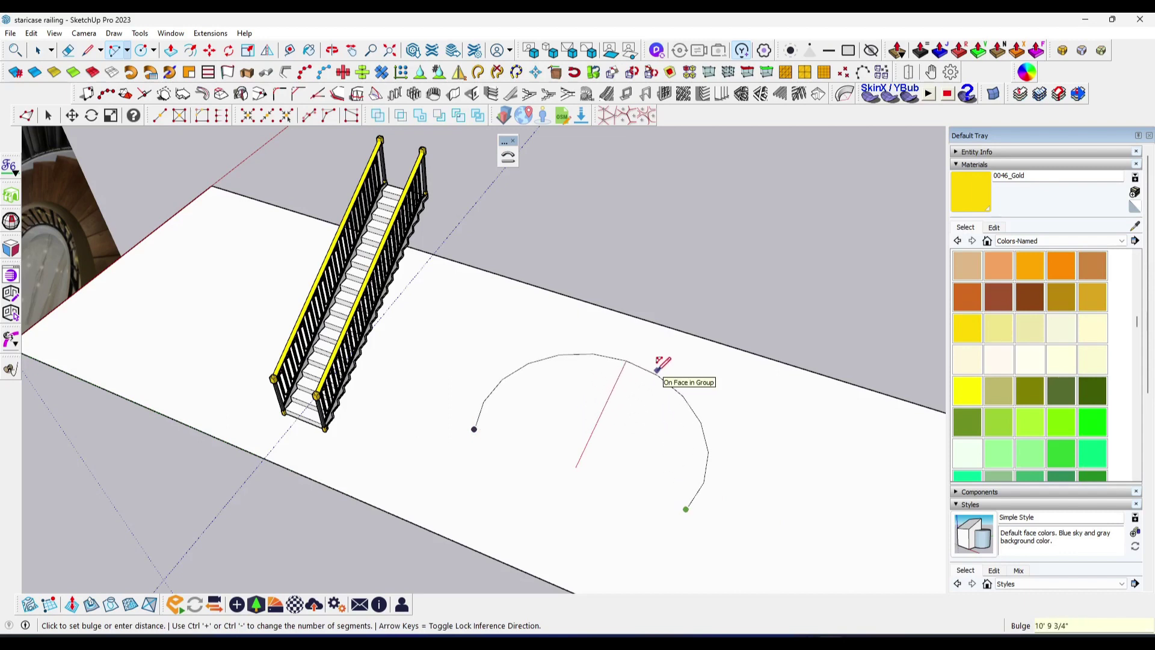
{"action": "left_click", "coordinate": [643, 400]}
Draw a straight base line starting at the bottom post
{"action": "mouse_move", "coordinate": [647, 396]}
{"action": "middle_mouse_down"}
{"action": "mouse_move", "coordinate": [665, 425]}
{"action": "mouse_move", "coordinate": [696, 439]}
{"action": "mouse_move", "coordinate": [570, 410]}
{"action": "mouse_move", "coordinate": [730, 394]}
{"action": "mouse_move", "coordinate": [583, 439]}
{"action": "middle_mouse_up"}
{"action": "scroll", "coordinate": [626, 481], "scroll_direction": "up", "scroll_amount": 5}
{"action": "key", "text": "l"}
{"action": "left_click", "coordinate": [642, 482]}
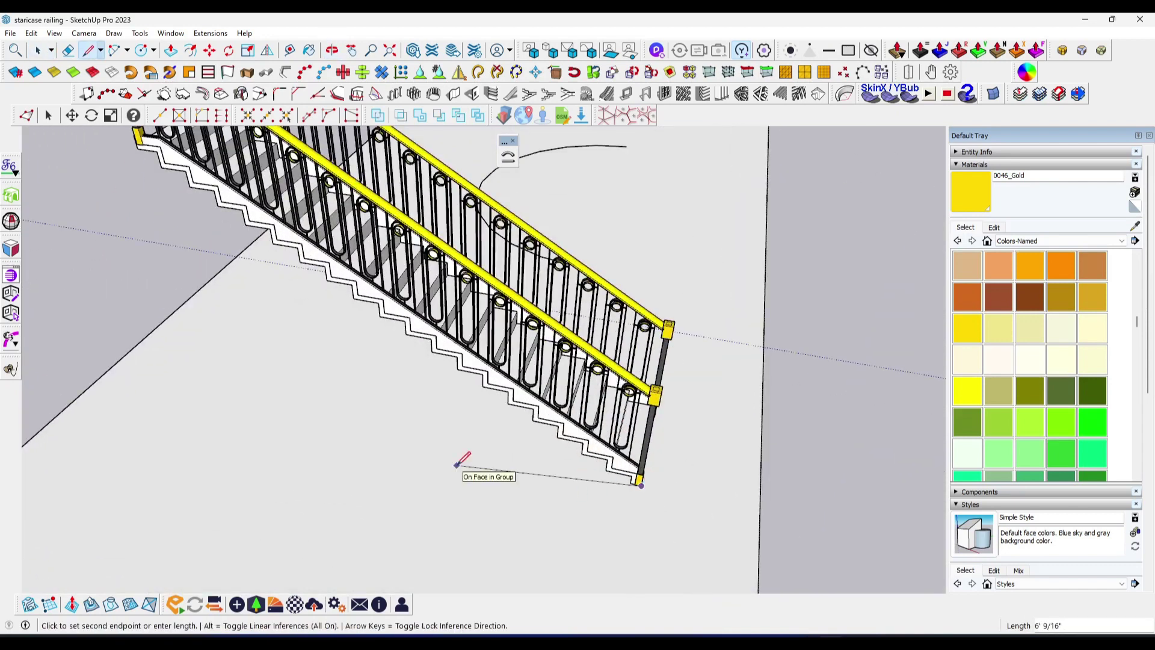
{"action": "middle_click_drag", "start_coordinate": [456, 465], "coordinate": [434, 441]}
{"action": "middle_click_drag", "start_coordinate": [581, 478], "coordinate": [446, 368]}
{"action": "key", "text": "space"}
Shape Bender the staircase group along the arc, flipping the arc's direction
{"action": "left_click", "coordinate": [446, 368]}
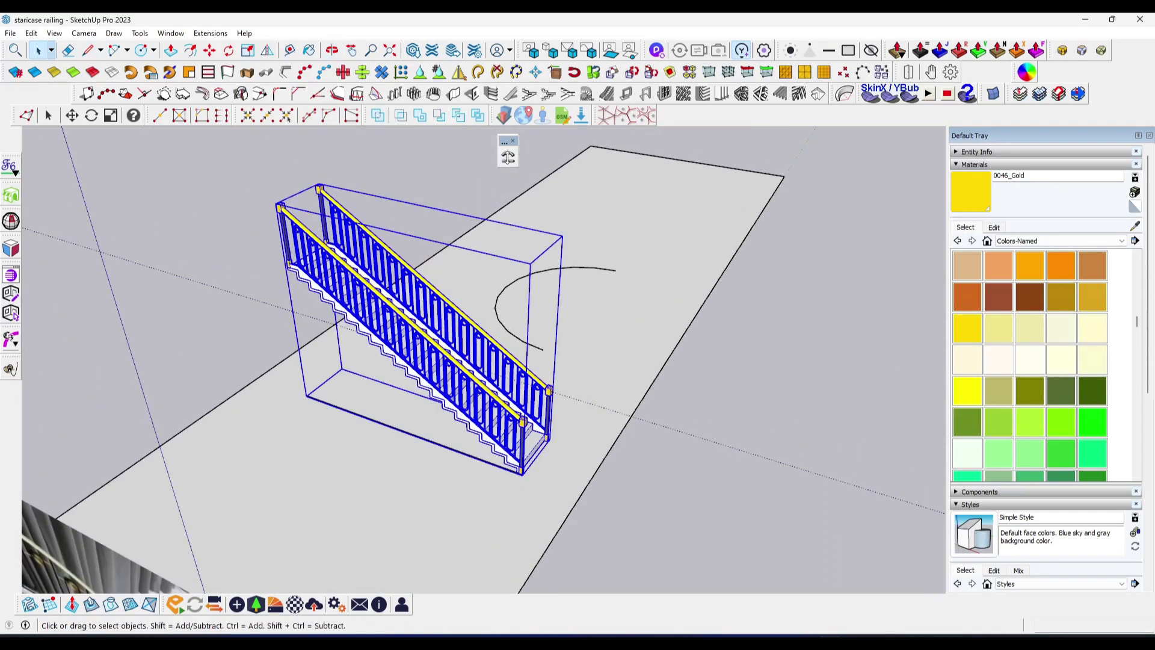
{"action": "left_click", "coordinate": [508, 157]}
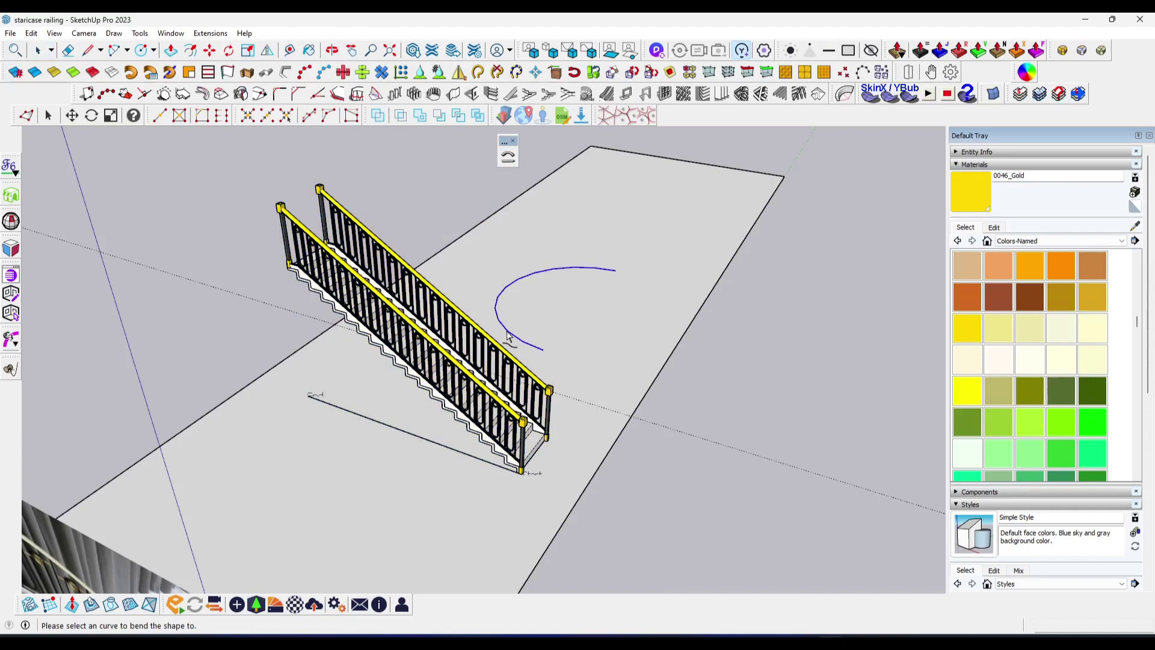
{"action": "left_click", "coordinate": [507, 333]}
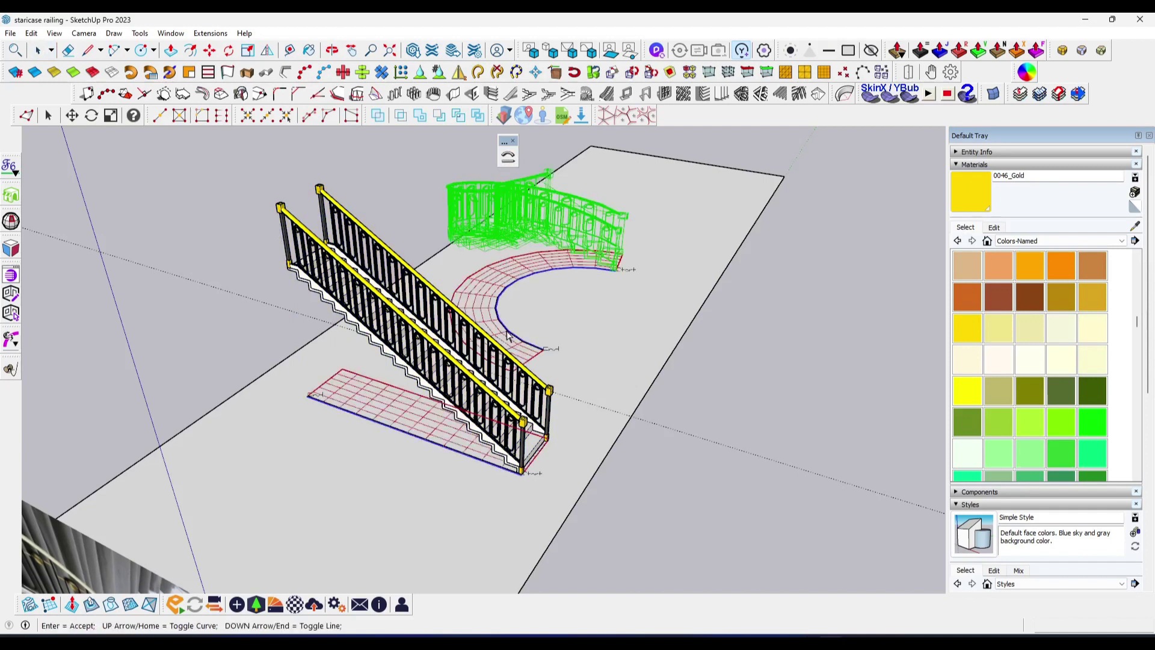
{"action": "key", "text": "Down"}
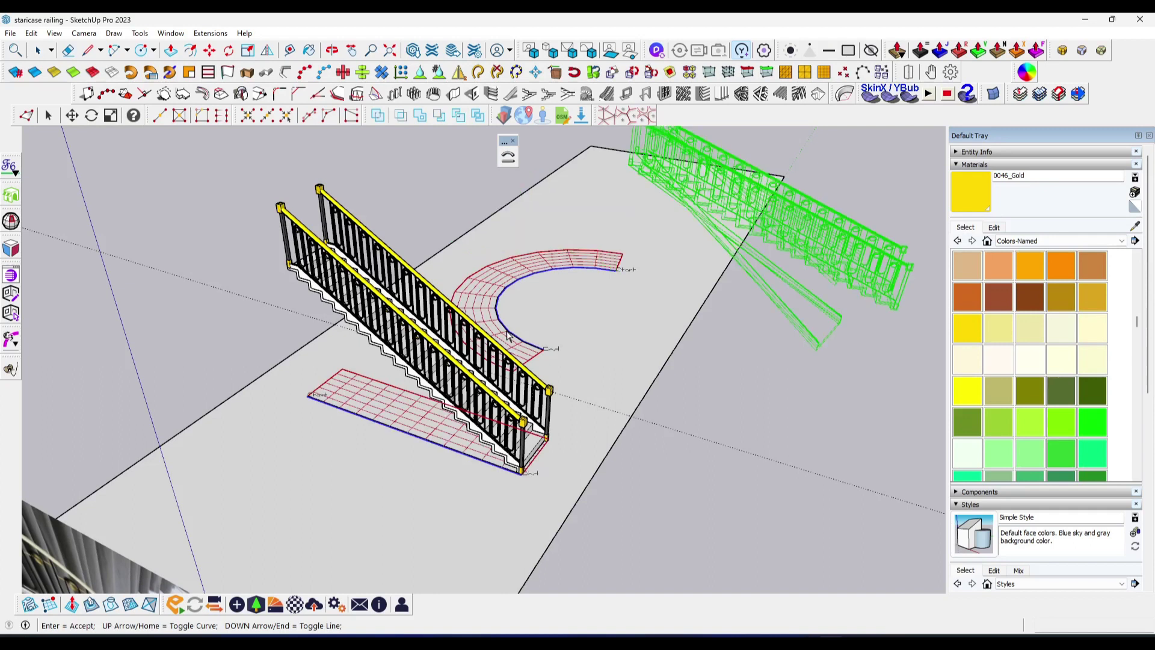
{"action": "key", "text": "Down"}
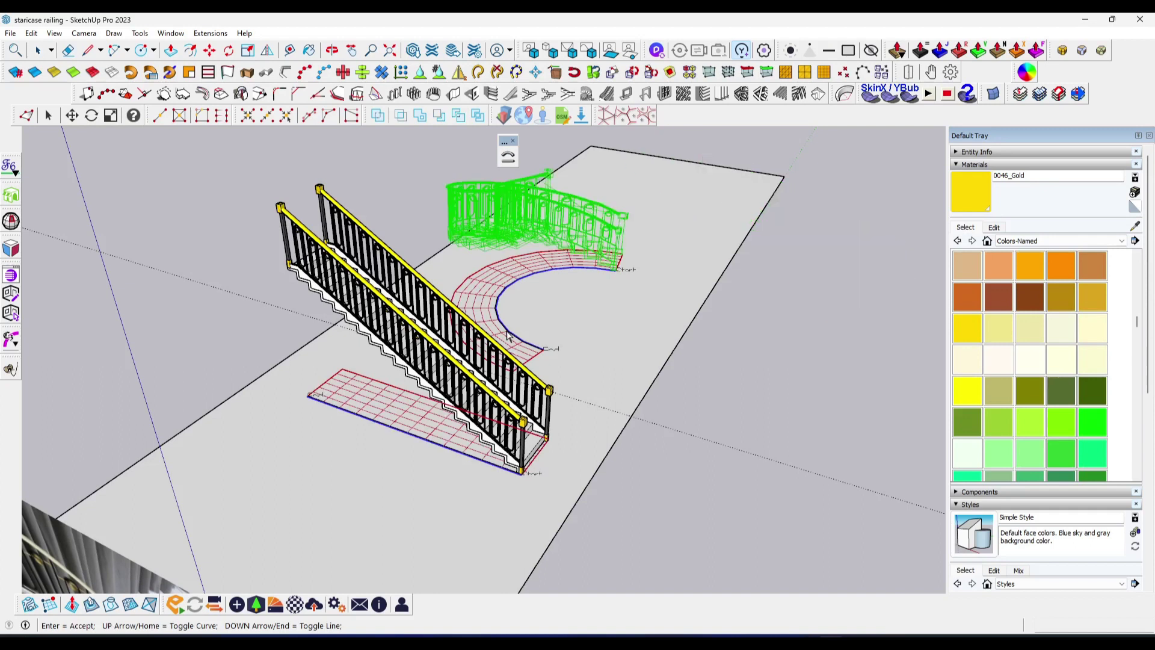
{"action": "key", "text": "Up"}
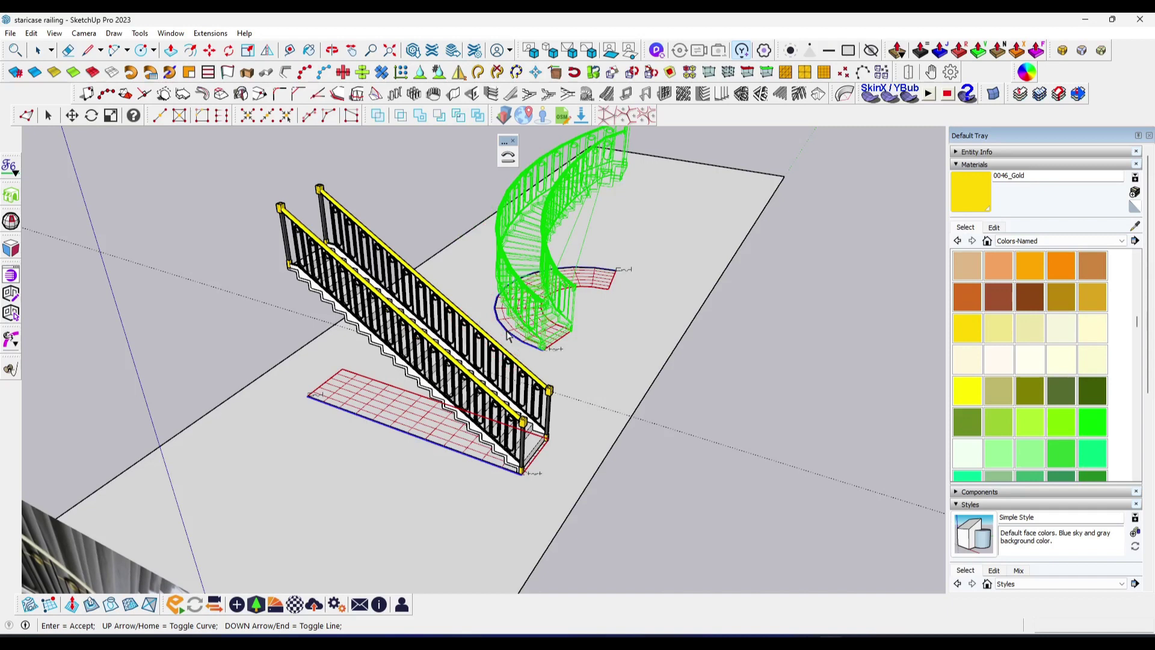
{"action": "key", "text": "Return"}
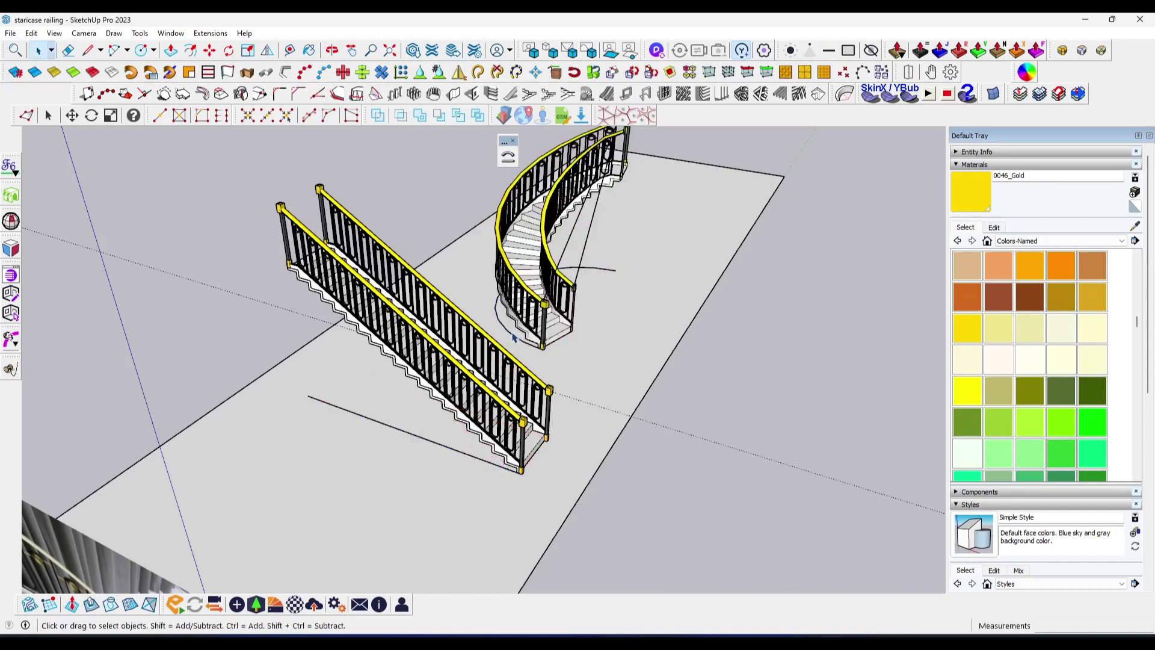
Orbit around the curved staircase and open it for editing
{"action": "mouse_move", "coordinate": [594, 268]}
{"action": "middle_mouse_down"}
{"action": "mouse_move", "coordinate": [413, 265]}
{"action": "mouse_move", "coordinate": [541, 321]}
{"action": "middle_mouse_up"}
{"action": "key", "text": "space"}
{"action": "scroll", "coordinate": [540, 322], "scroll_direction": "down", "scroll_amount": 3}
{"action": "double_click", "coordinate": [376, 397]}
{"action": "mouse_move", "coordinate": [376, 397]}
{"action": "middle_mouse_down"}
{"action": "mouse_move", "coordinate": [376, 385]}
{"action": "mouse_move", "coordinate": [497, 405]}
{"action": "middle_mouse_up"}
{"action": "key", "text": "e"}
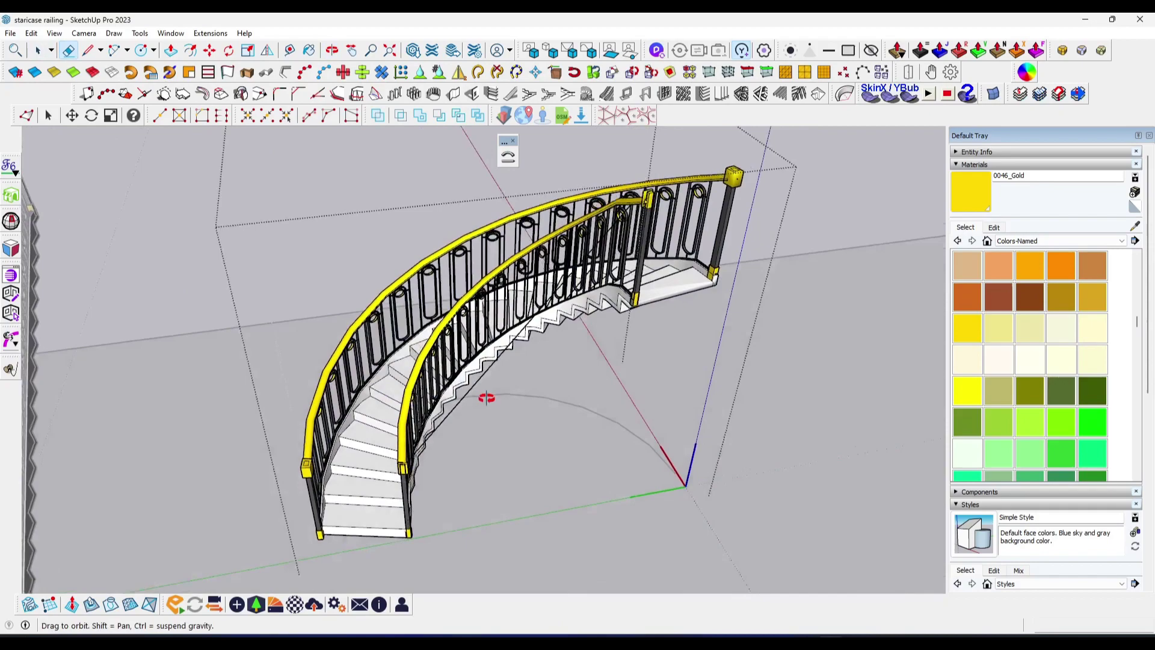